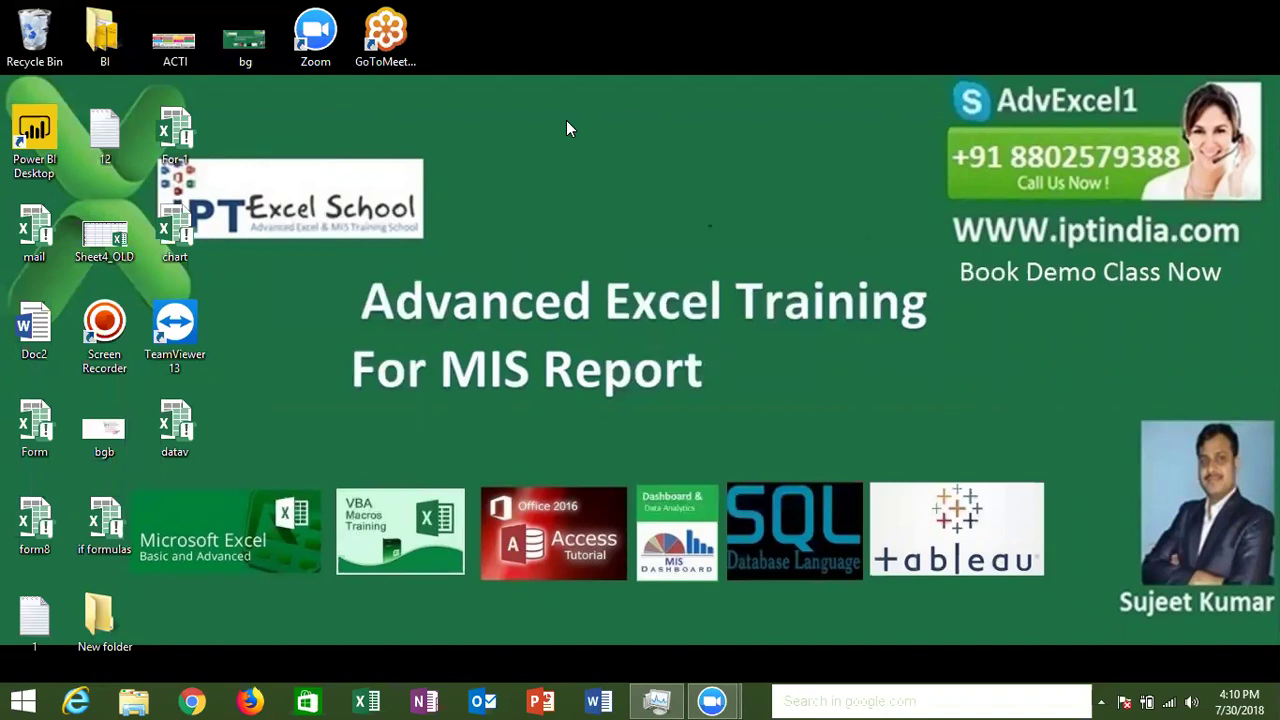
Step: Launch Excel from the taskbar and wait for its start screen
left_click(355, 702)
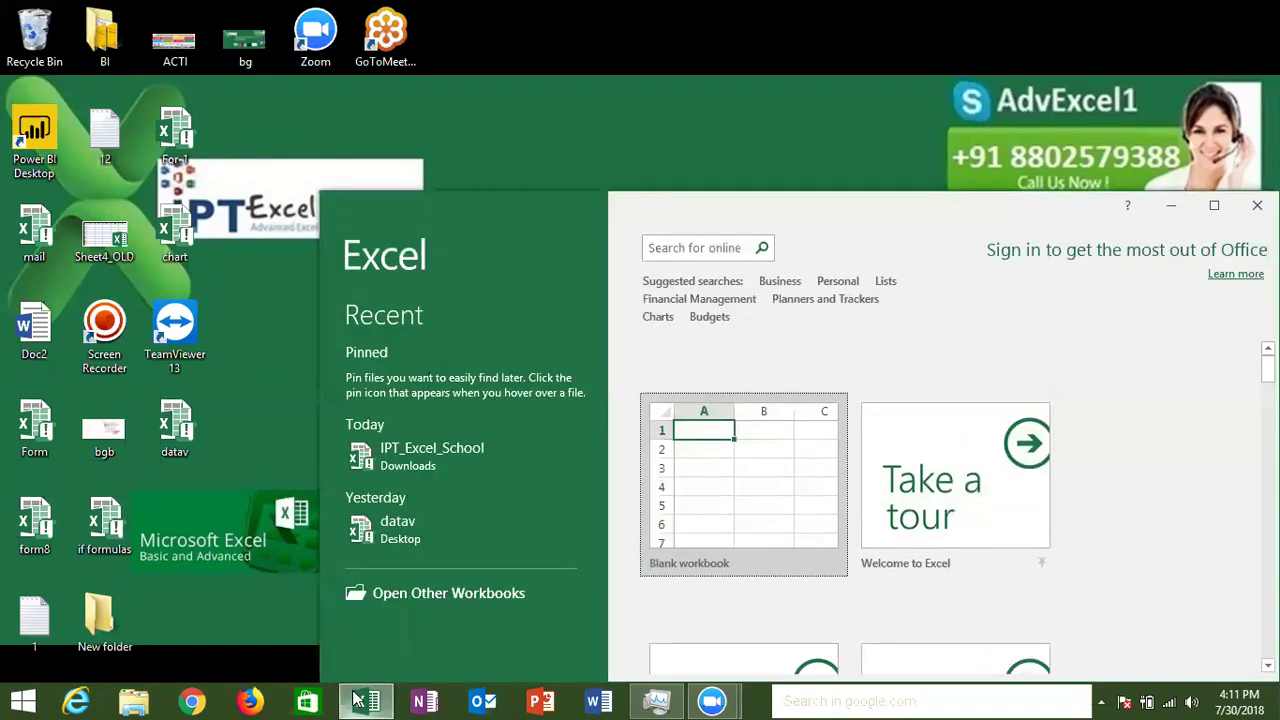
Step: Open a maximized blank workbook and enter 1 in D2 and 'Data Storage' in E2
left_click(742, 418)
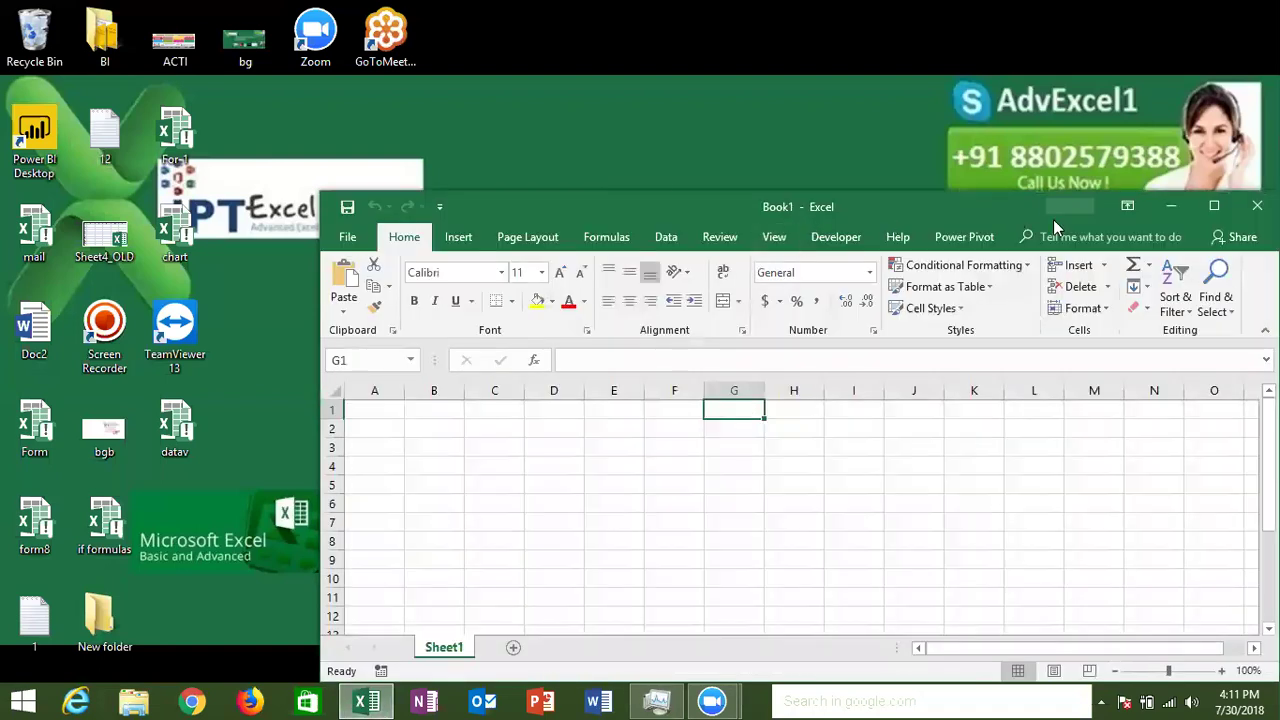
left_click(1214, 207)
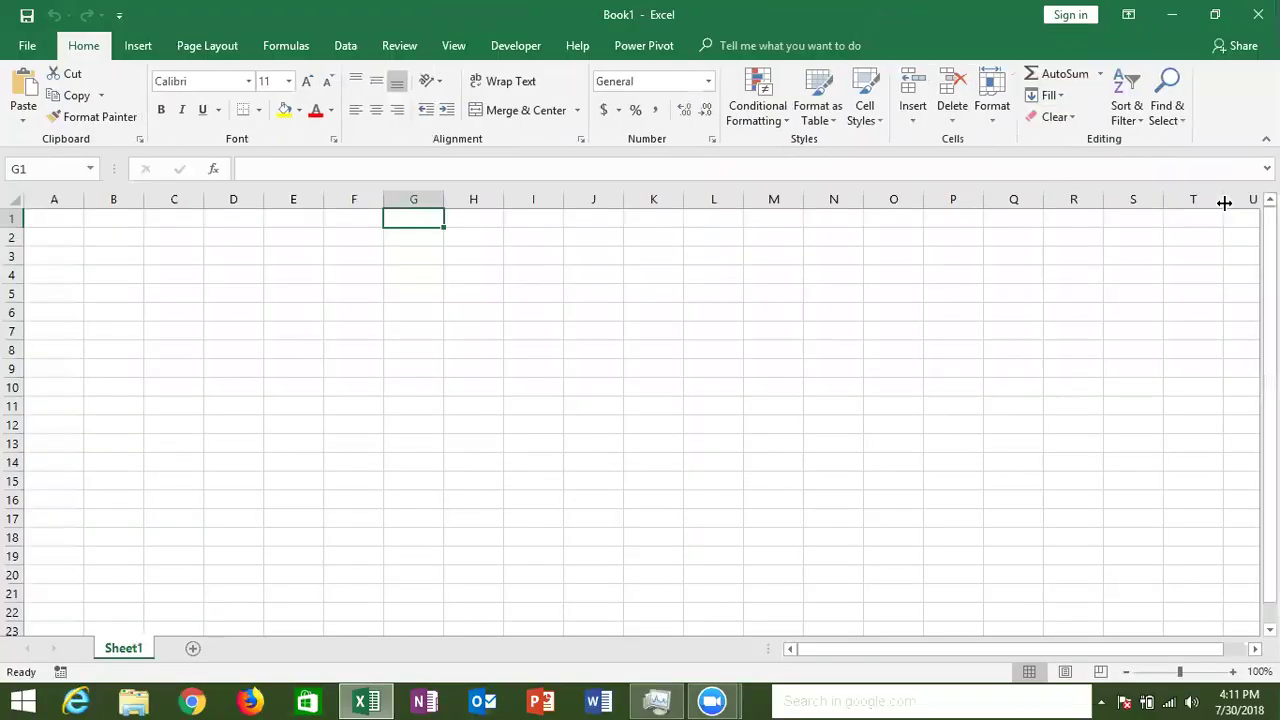
left_click(239, 237)
type("1")
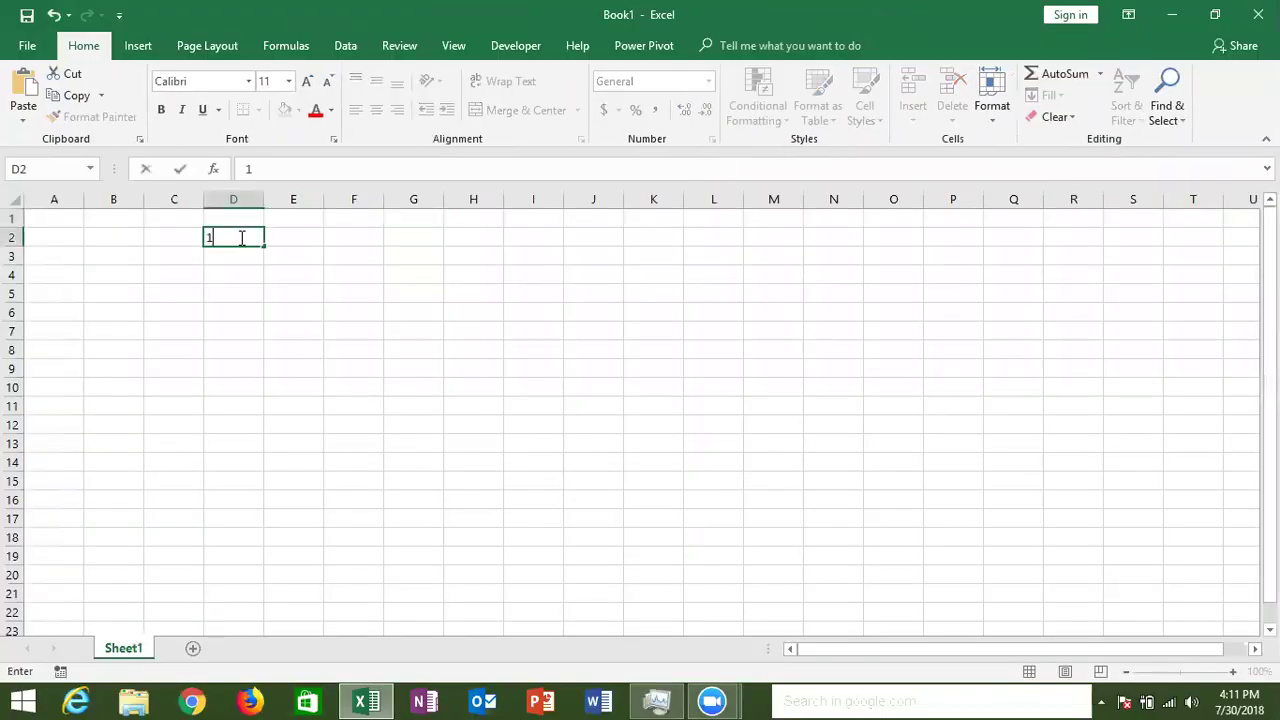
key("Tab")
type("Data ")
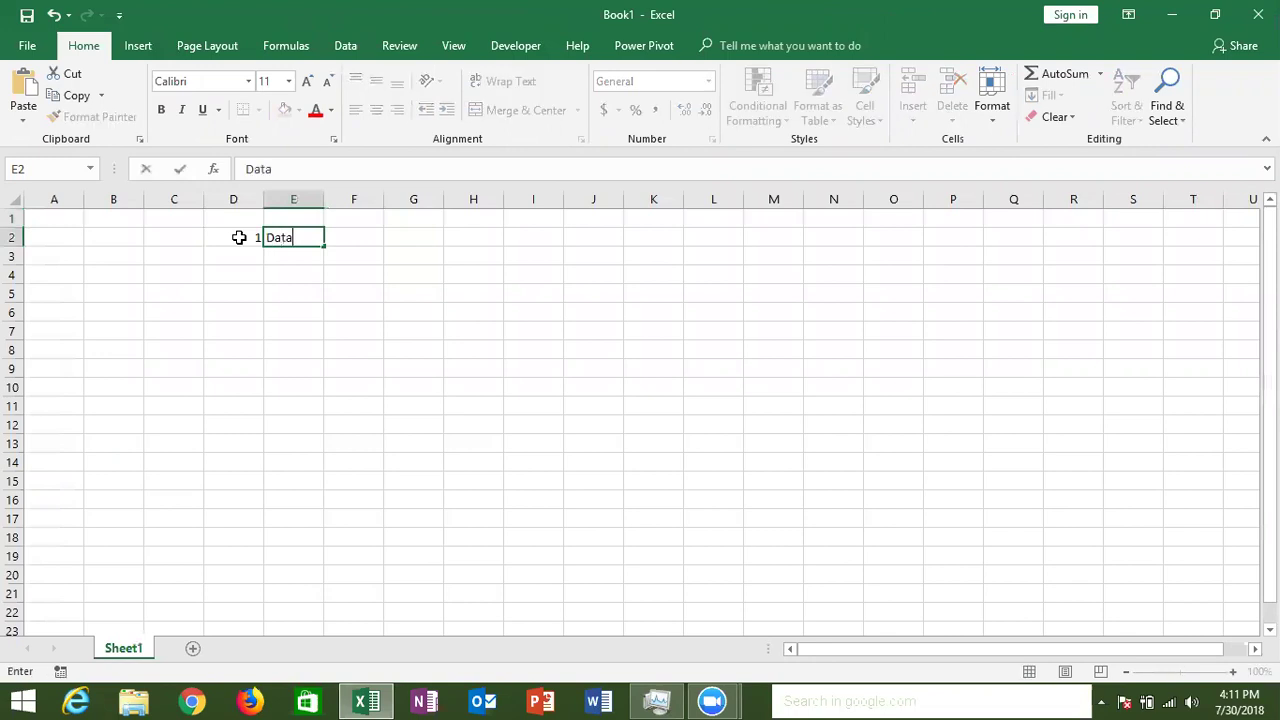
type("Storage")
key("Return")
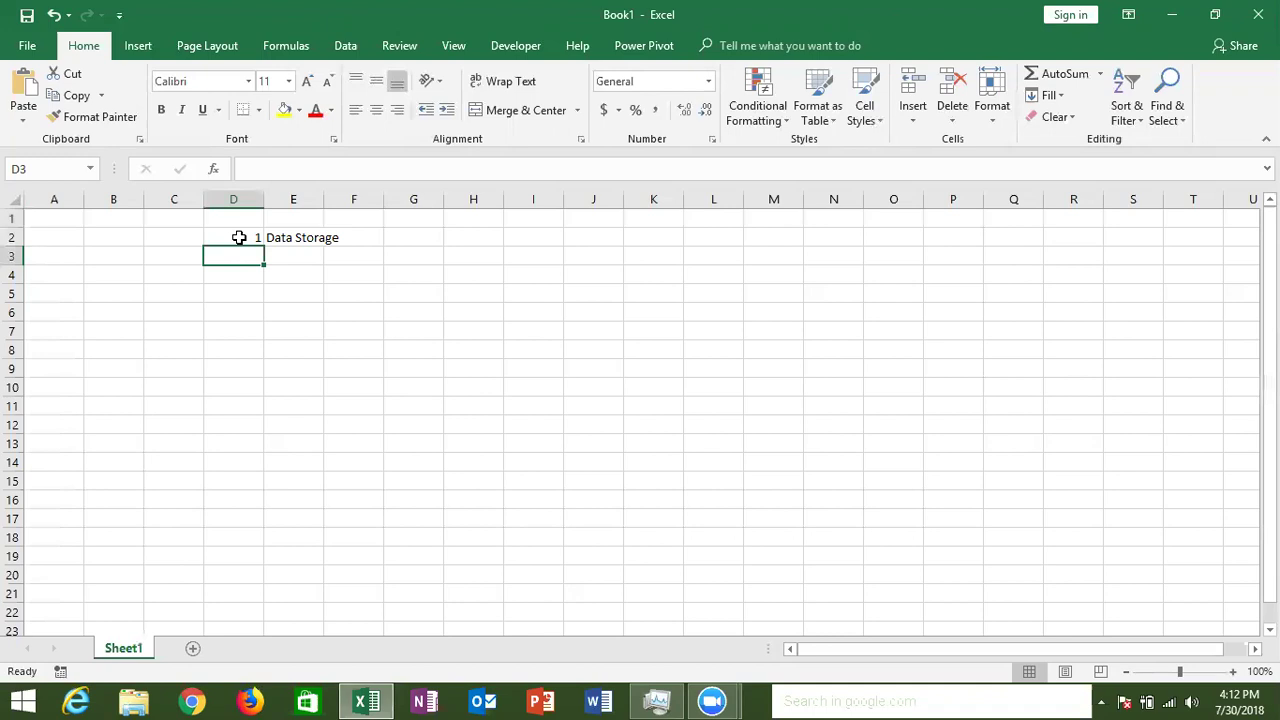
Step: Jump to the sheet's last row, 1048576, and back to the top, twice
key("Left")
key("Left")
key("Left")
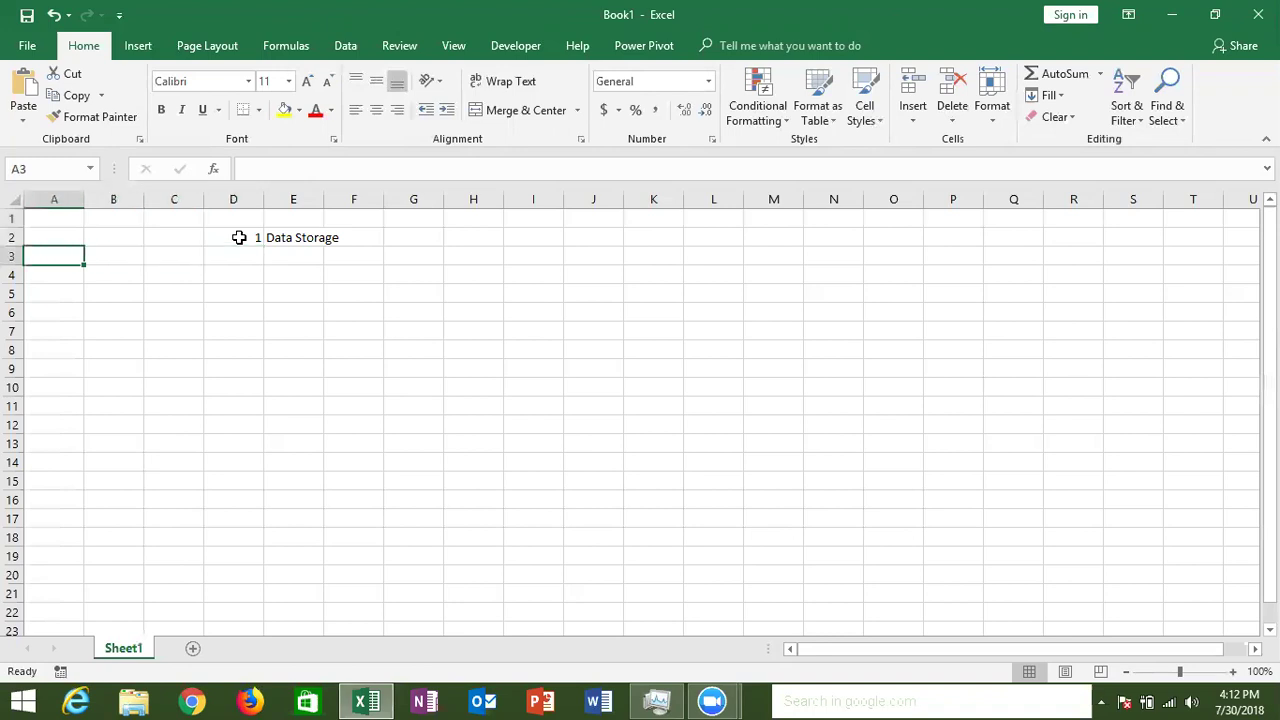
key("ctrl+Down")
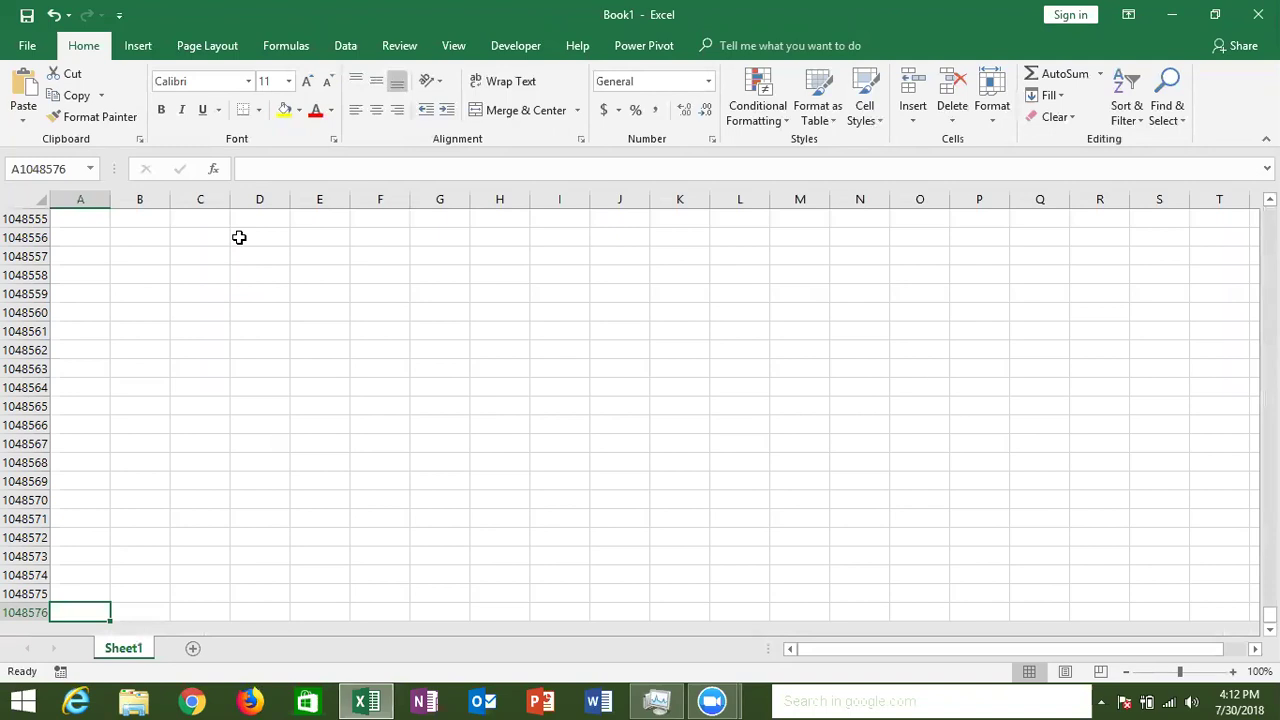
key("ctrl+Up")
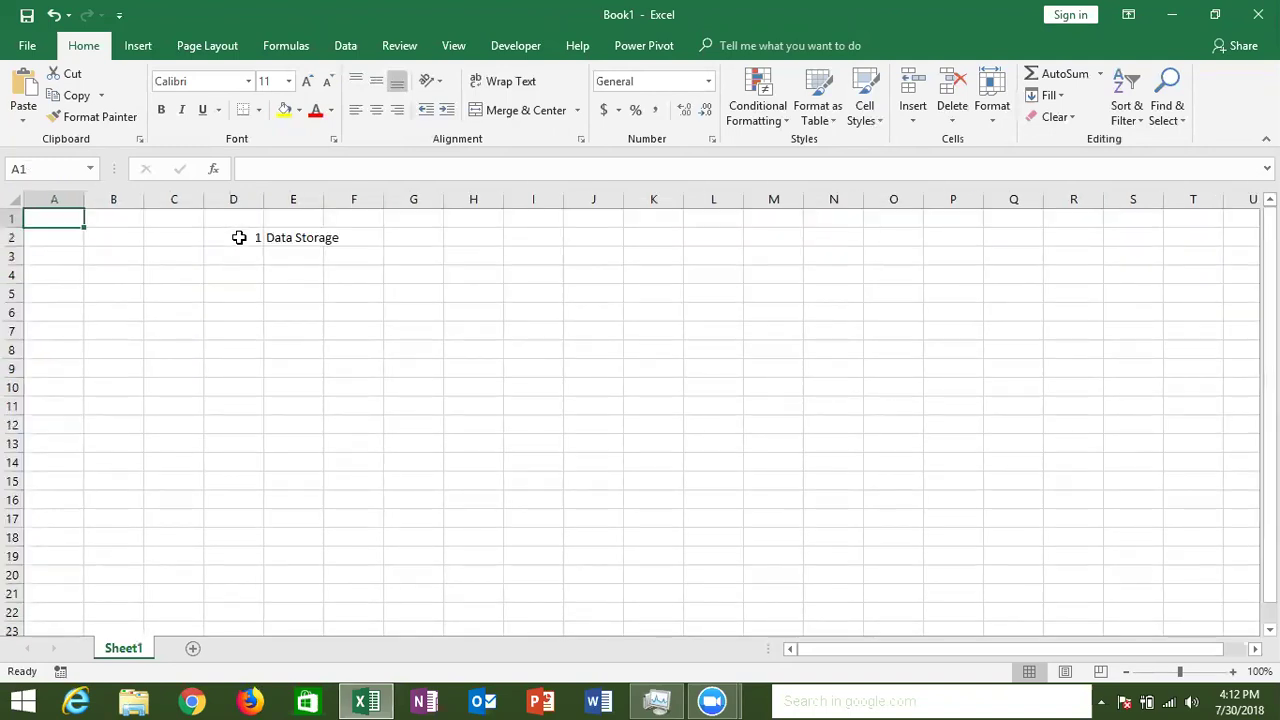
key("ctrl+Down")
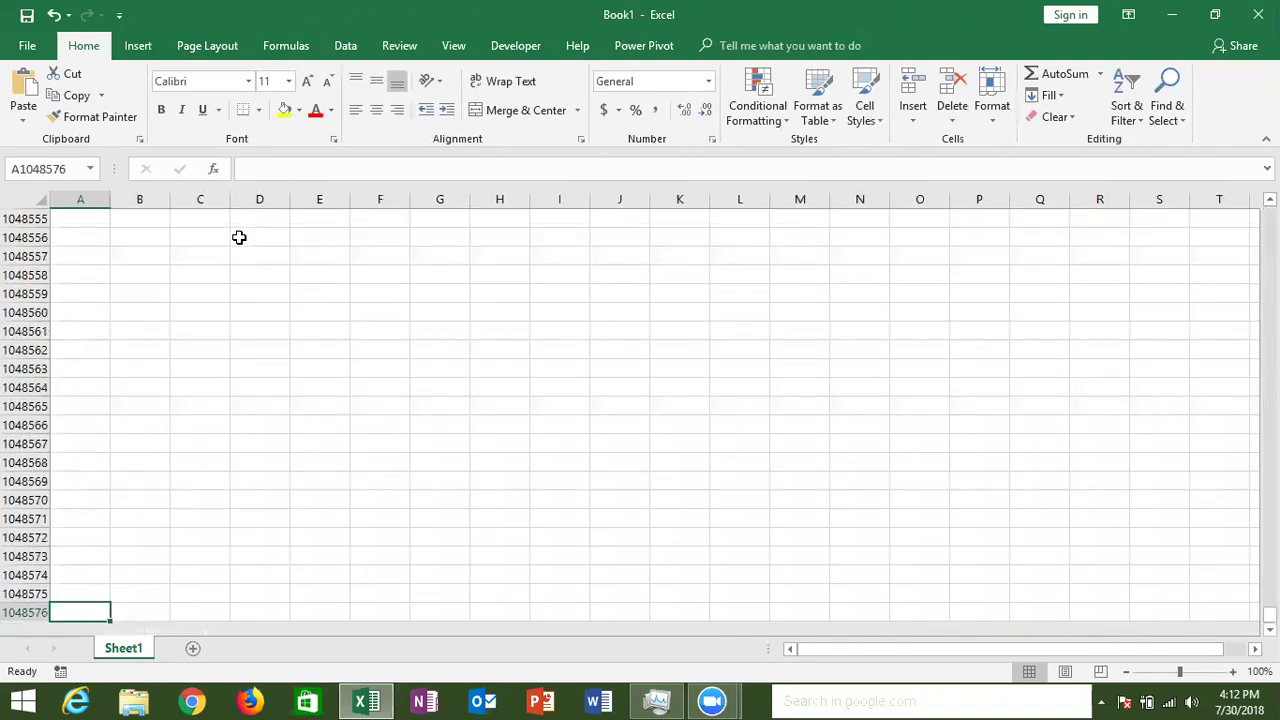
key("ctrl+Up")
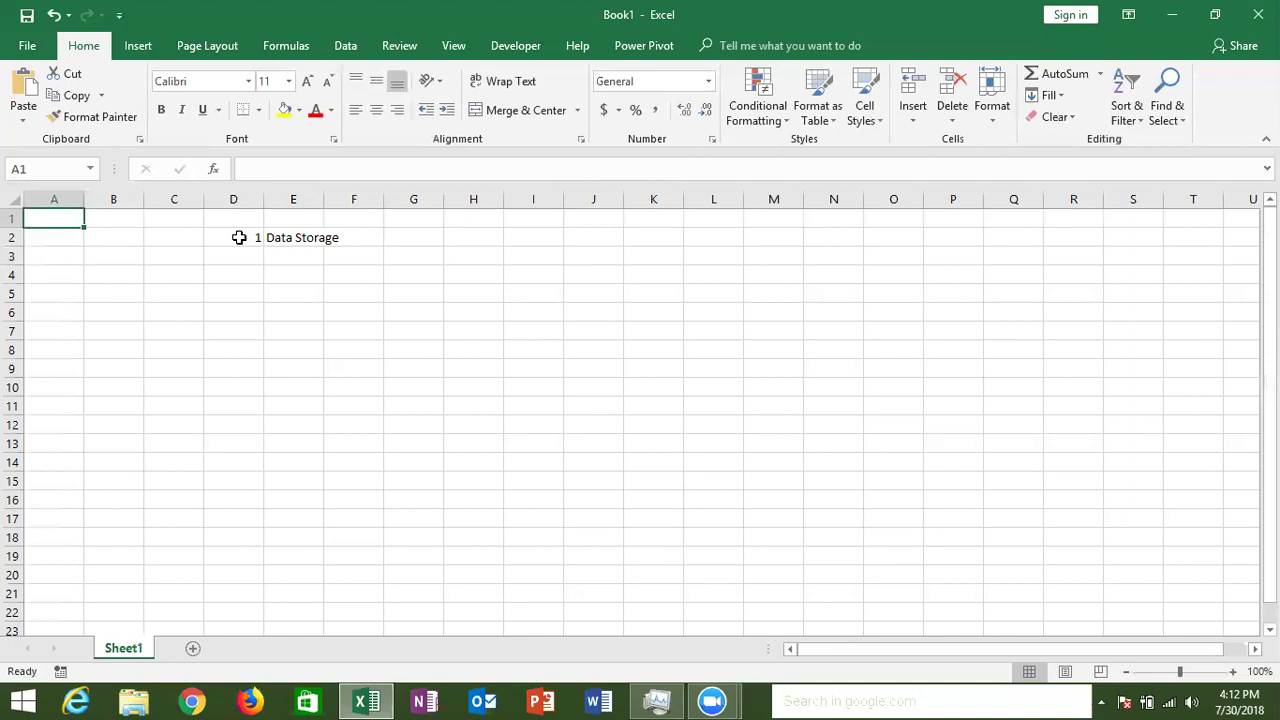
Step: Enter 2 in cell D3 below the 1
key("Down")
key("Down")
key("Right")
key("Right")
key("Right")
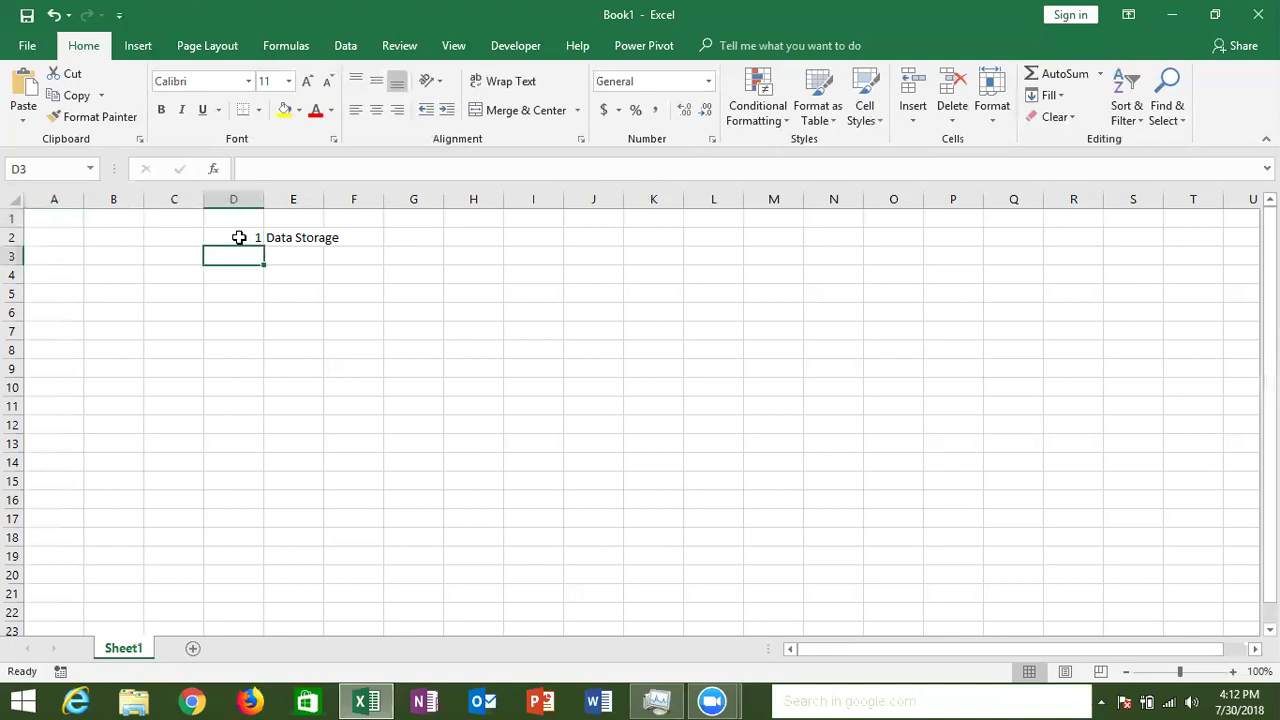
type("2")
key("Return")
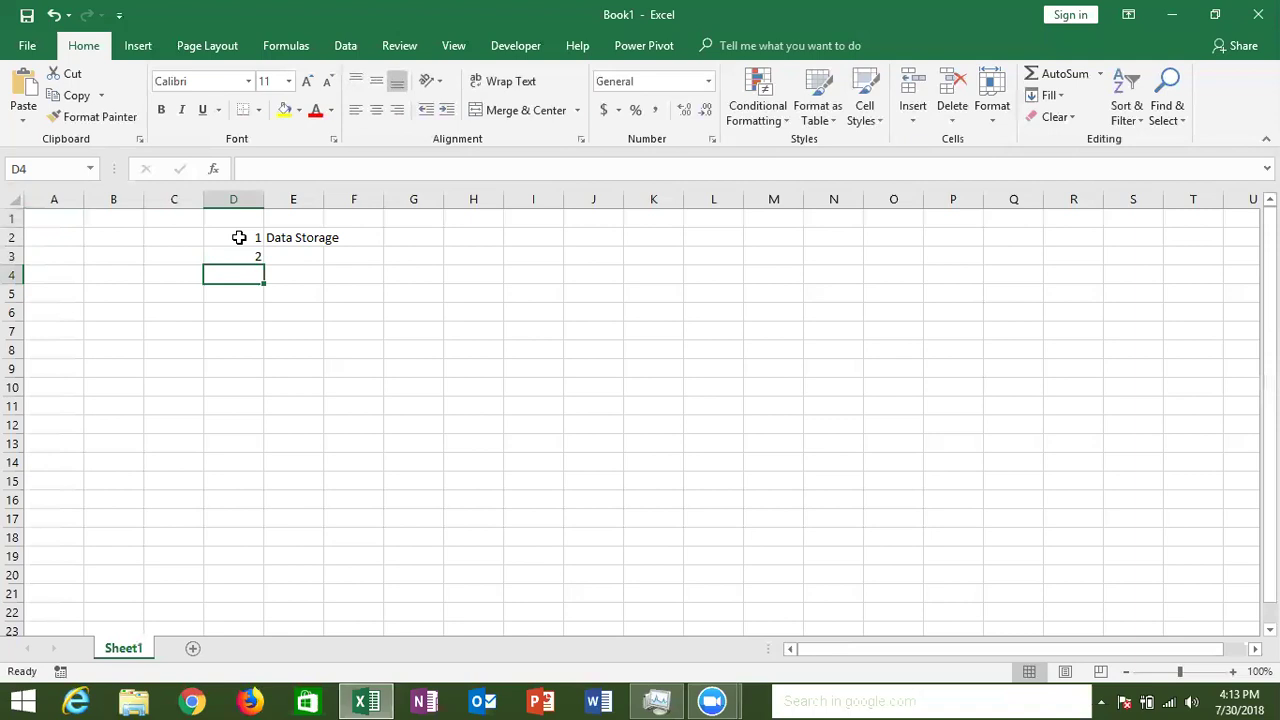
Step: Search the new-workbook templates online for 'bill'
left_click(28, 45)
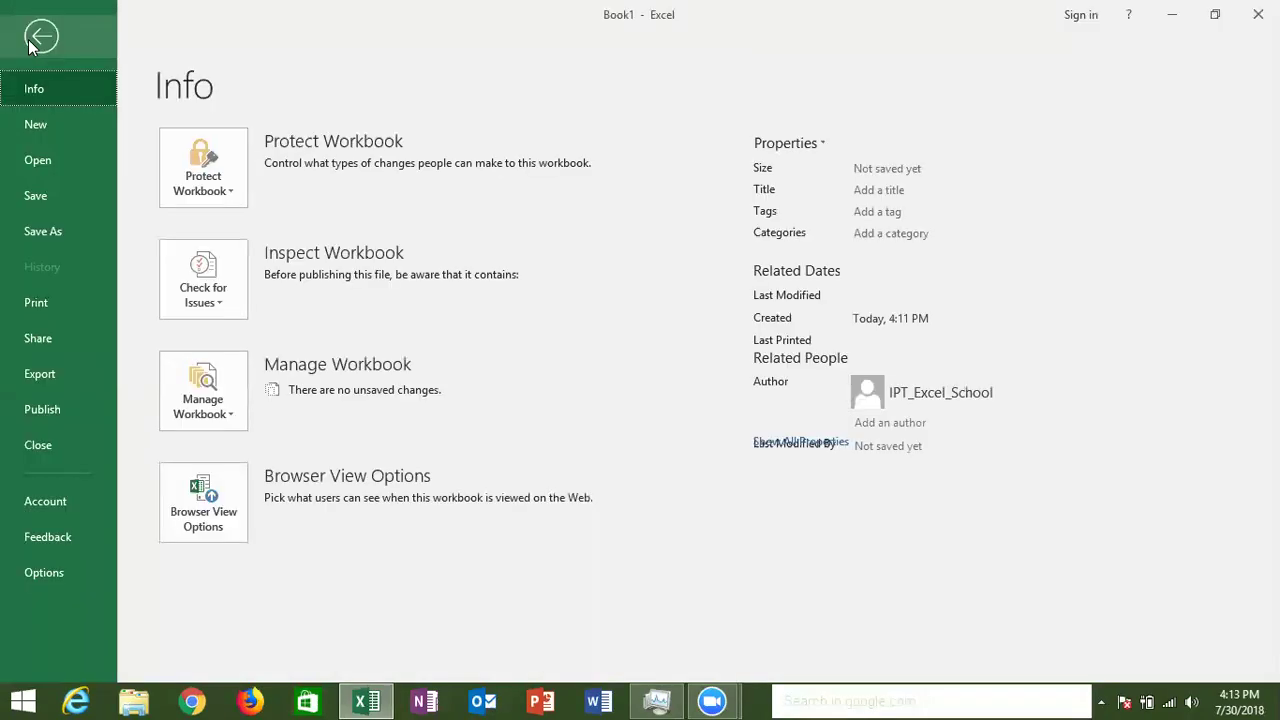
left_click(32, 40)
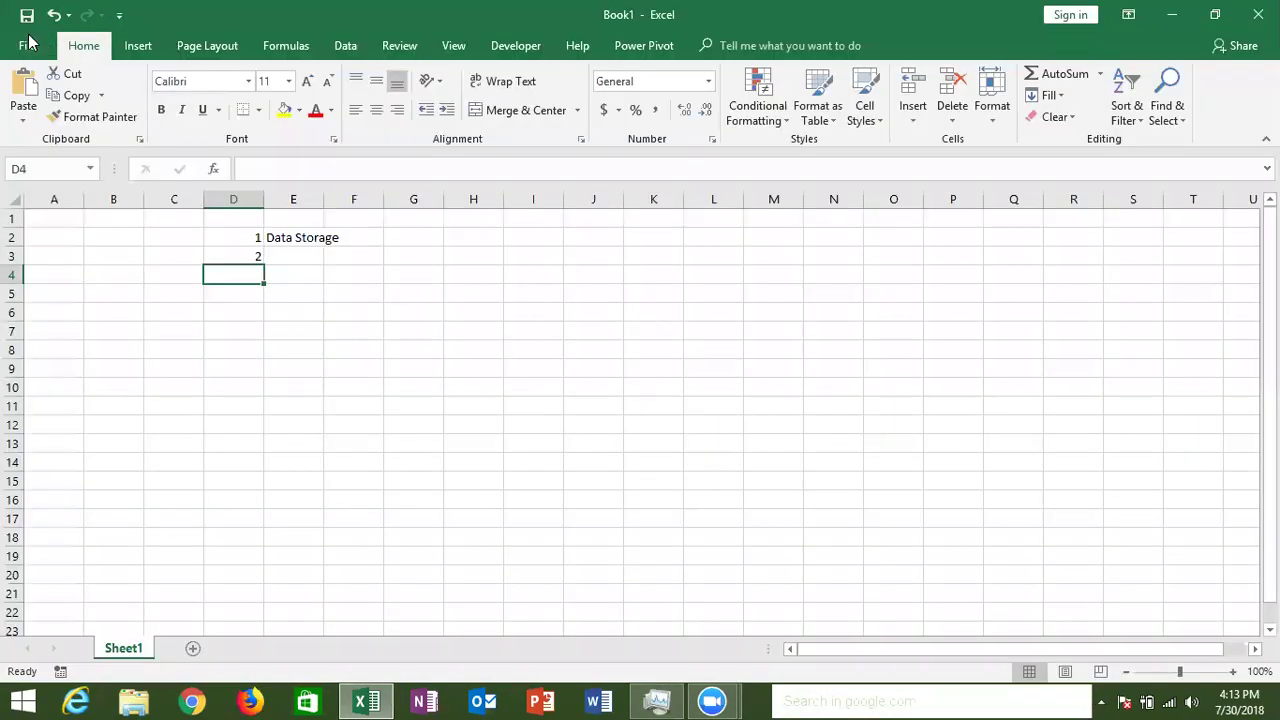
left_click(30, 42)
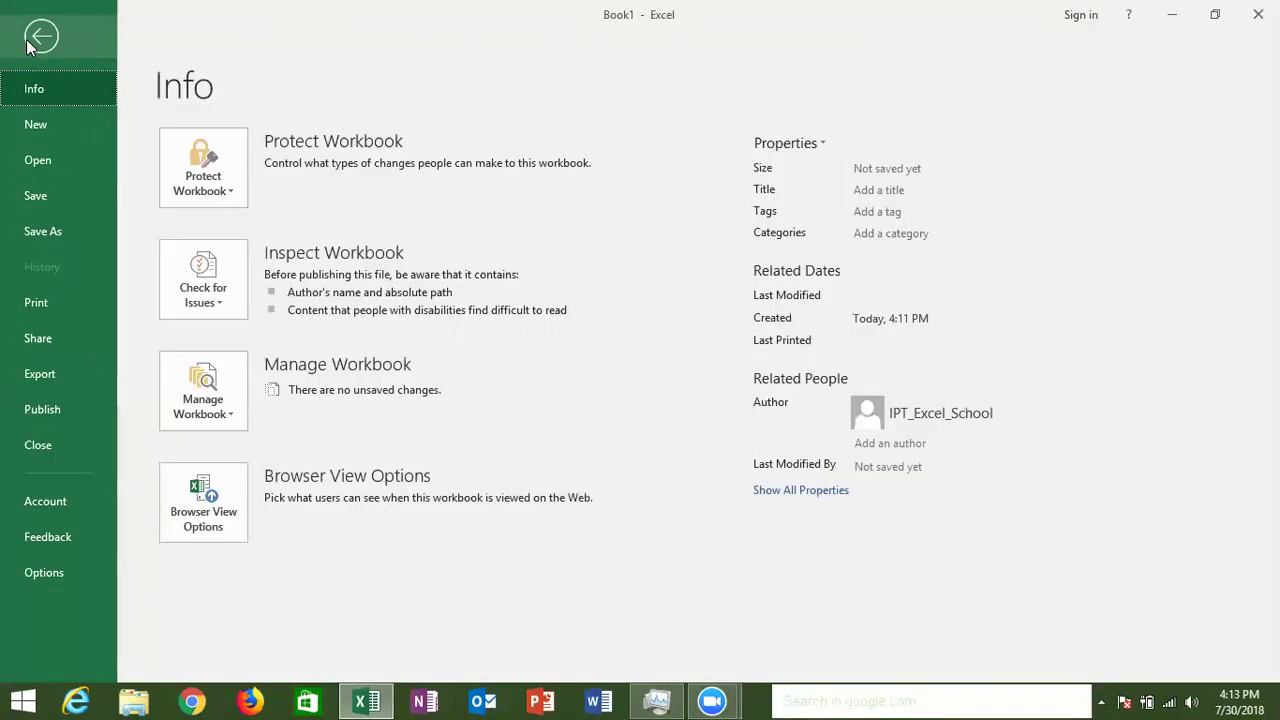
left_click(41, 120)
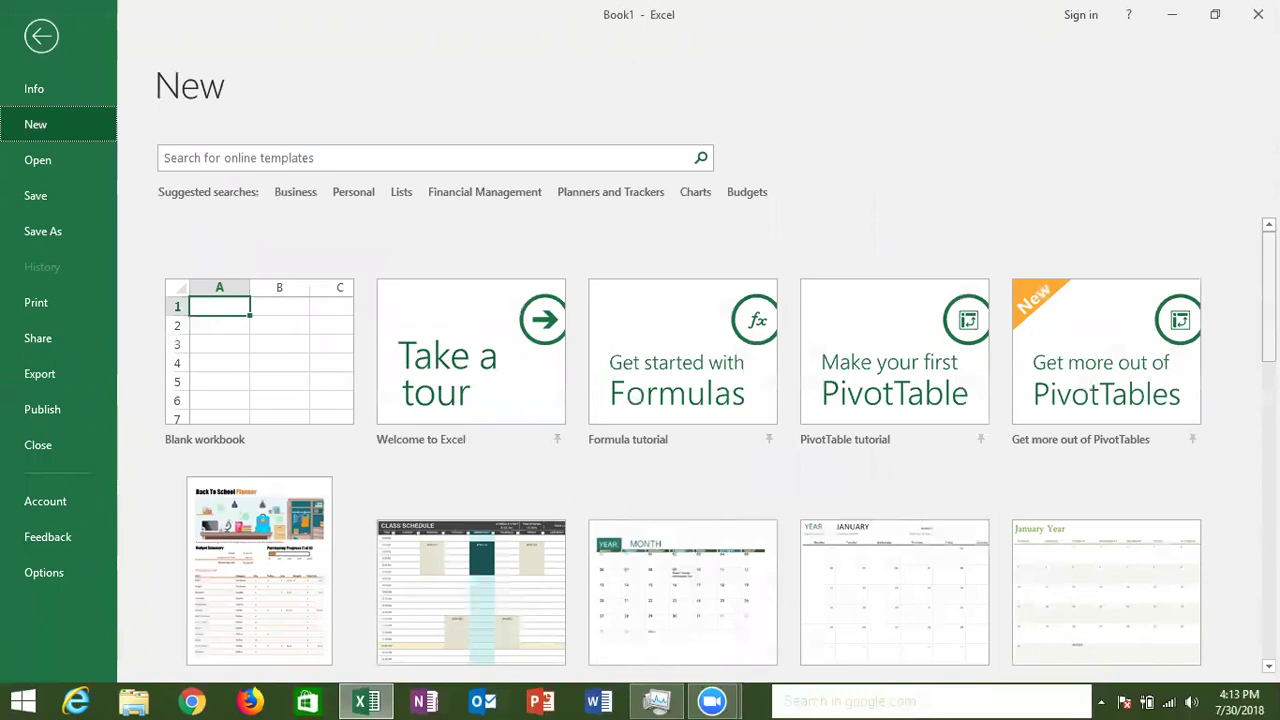
left_click(676, 157)
type("bill")
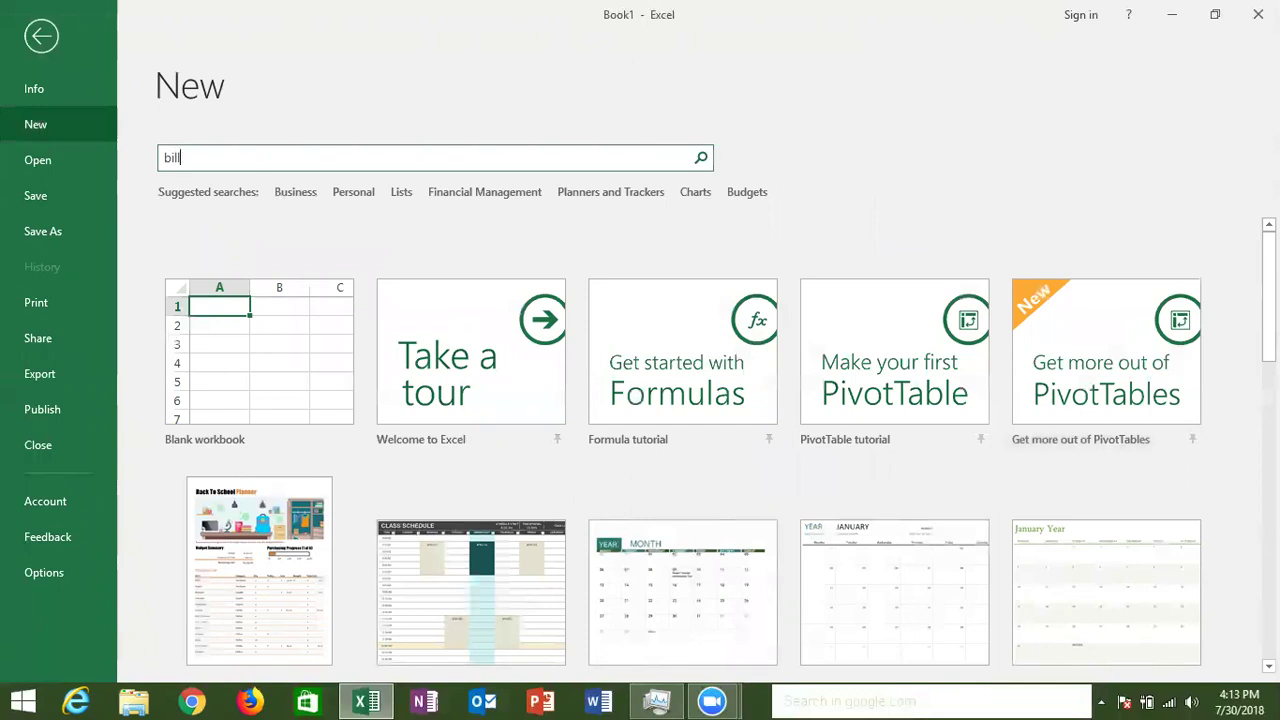
key("Return")
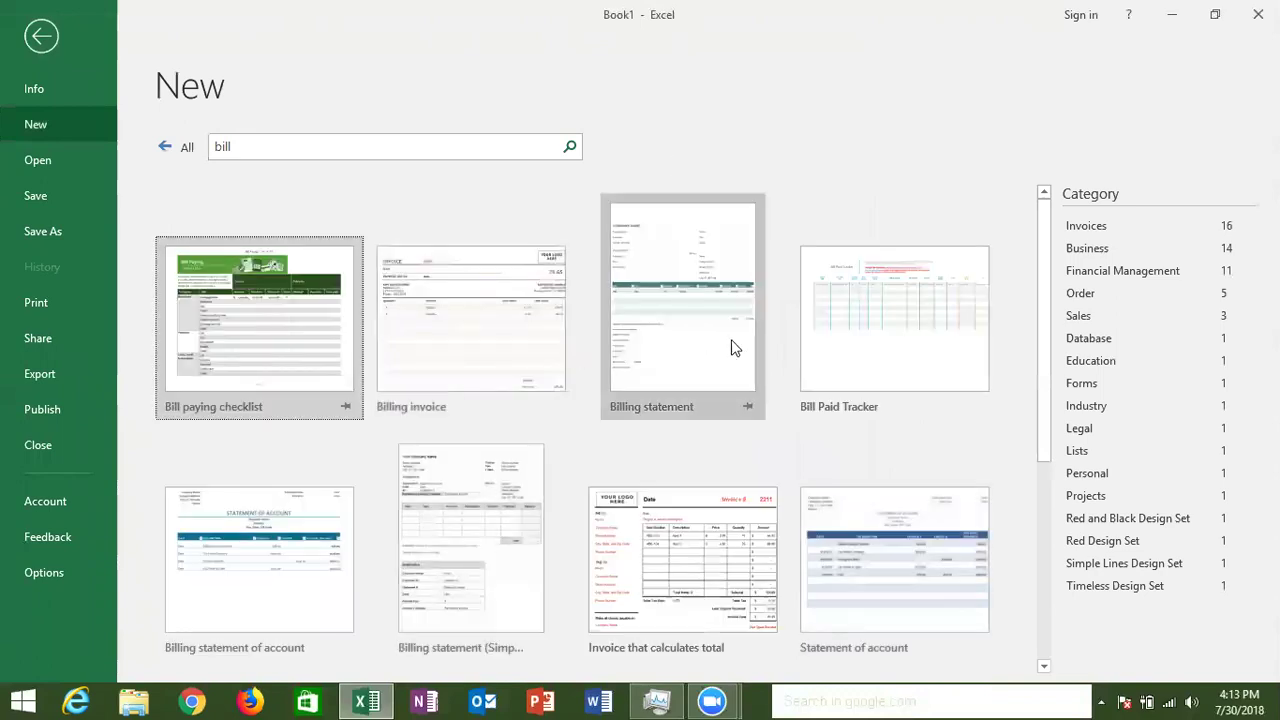
Step: Create a workbook from Billing statement (Simple) and browse its Statement sheet
left_click(503, 516)
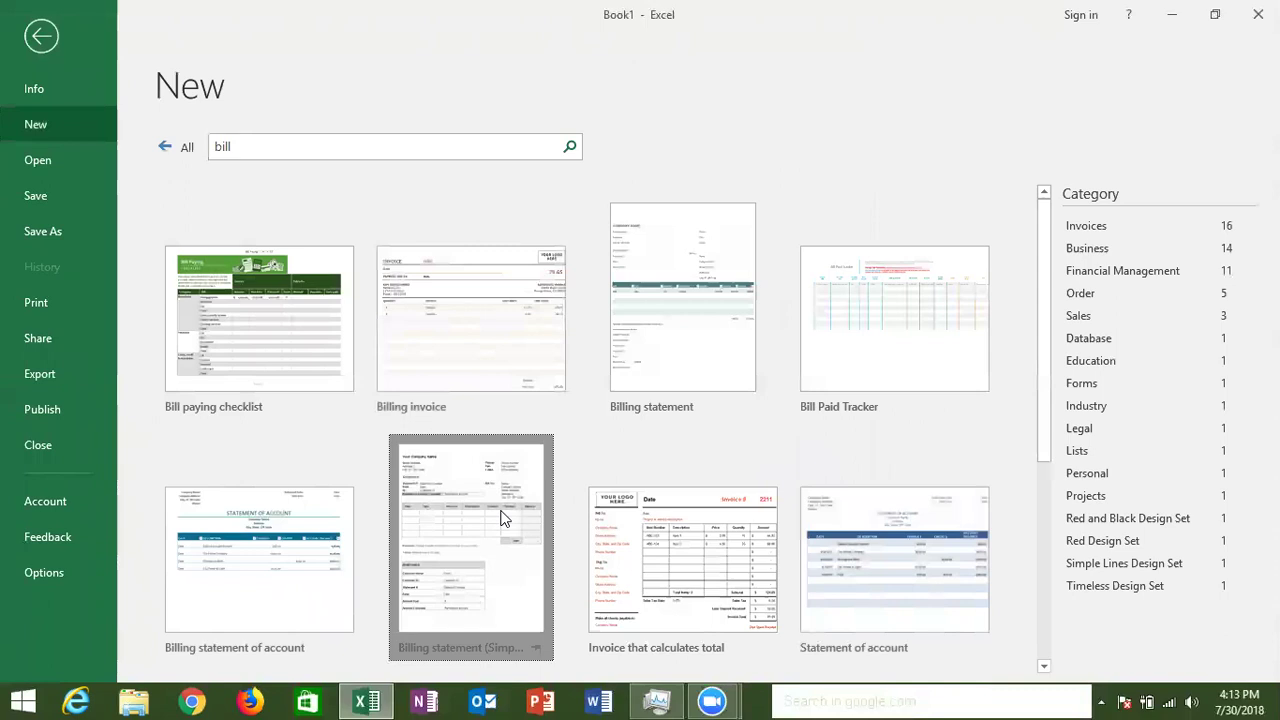
left_click(755, 450)
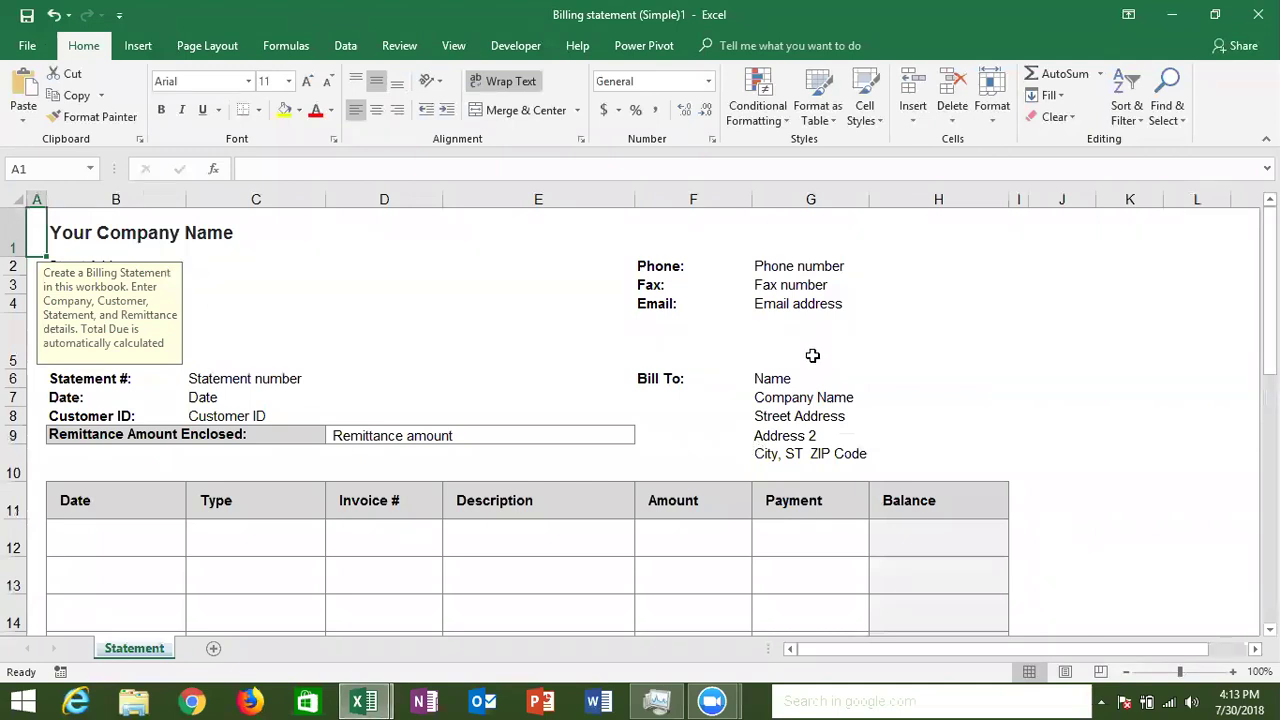
left_click(812, 355)
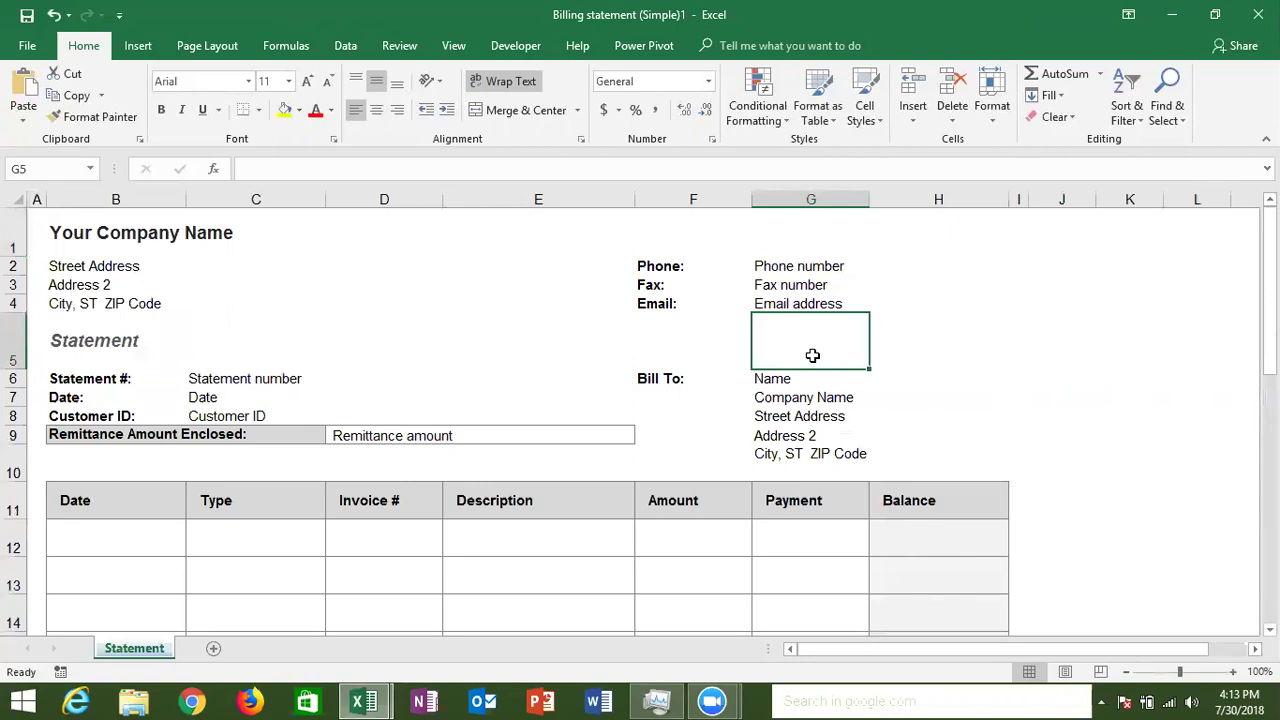
key("Down")
key("Down")
key("Down")
key("Down")
key("Down")
key("Down")
key("Down")
key("Down")
key("Down")
key("Down")
key("Up")
key("Up")
key("Up")
key("Up")
key("Up")
key("Up")
key("Up")
key("Up")
key("Up")
key("Up")
key("Up")
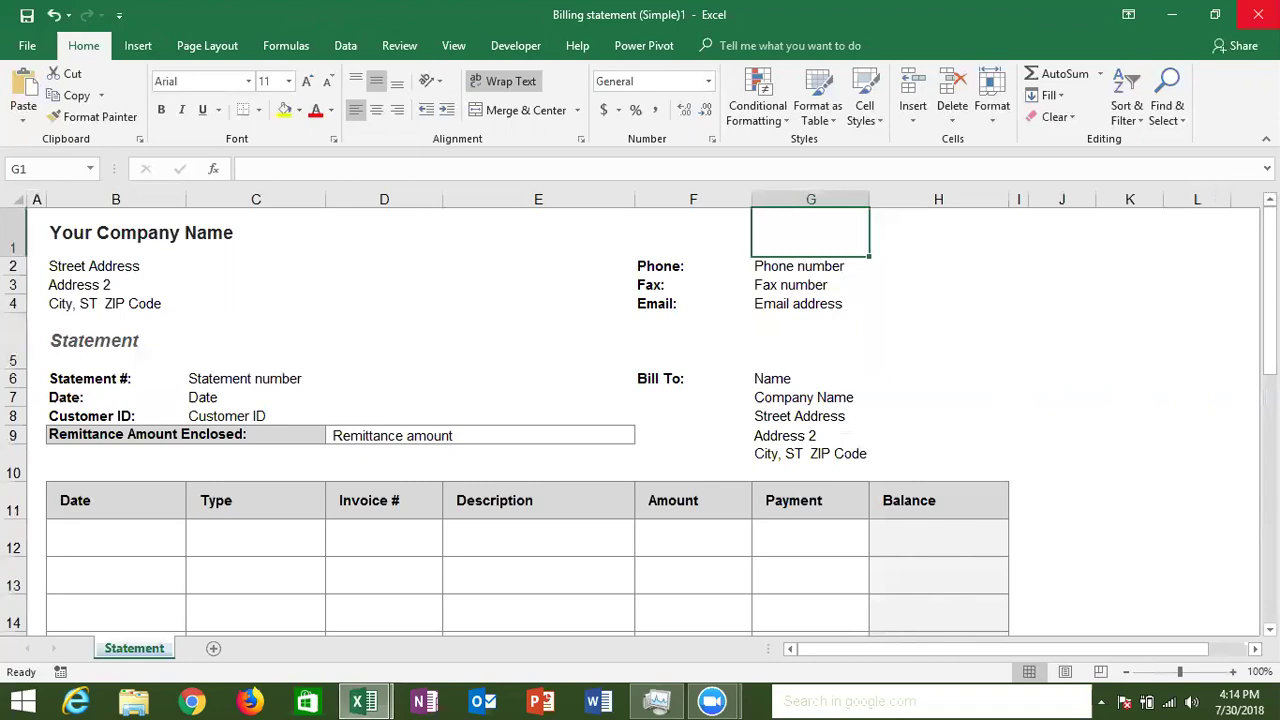
Step: Close the billing statement and enter 'Formating' in E3 of Book1
left_click(1258, 14)
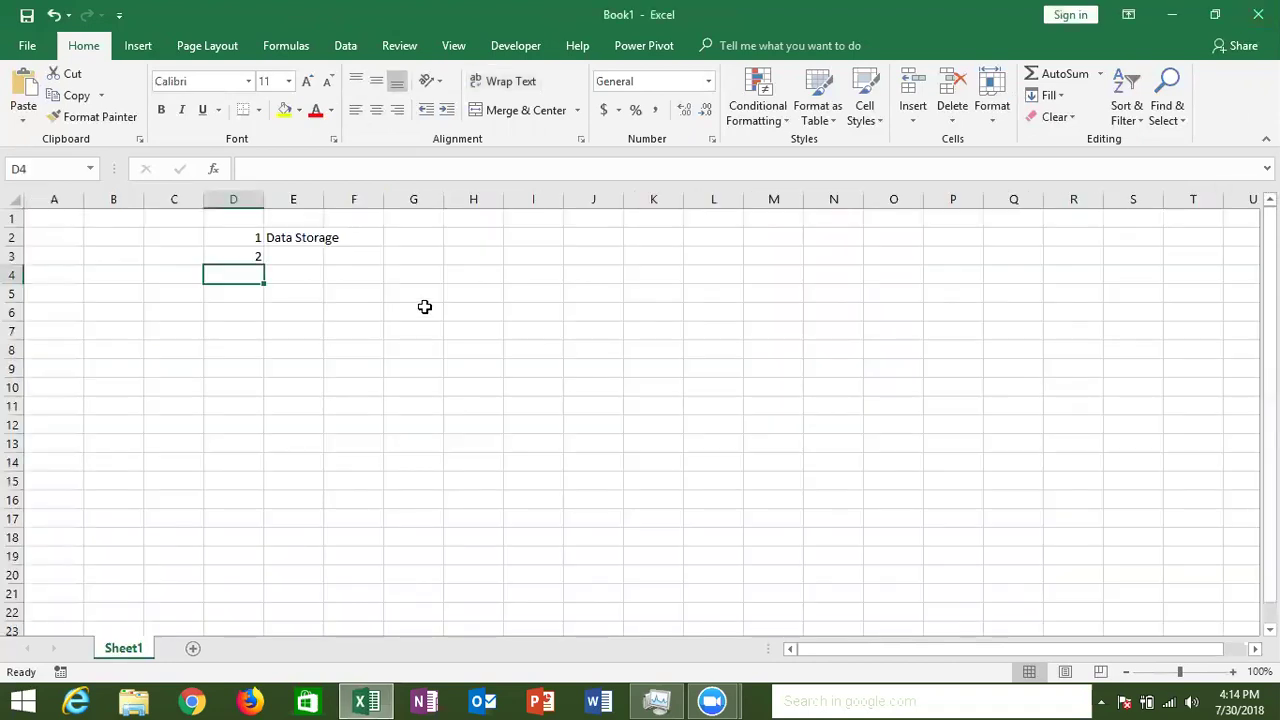
left_click(282, 256)
type("Formattting")
key("Return")
Step: Add item 3 'Calculation' in D4:E4 and show the Formulas tab
key("Left")
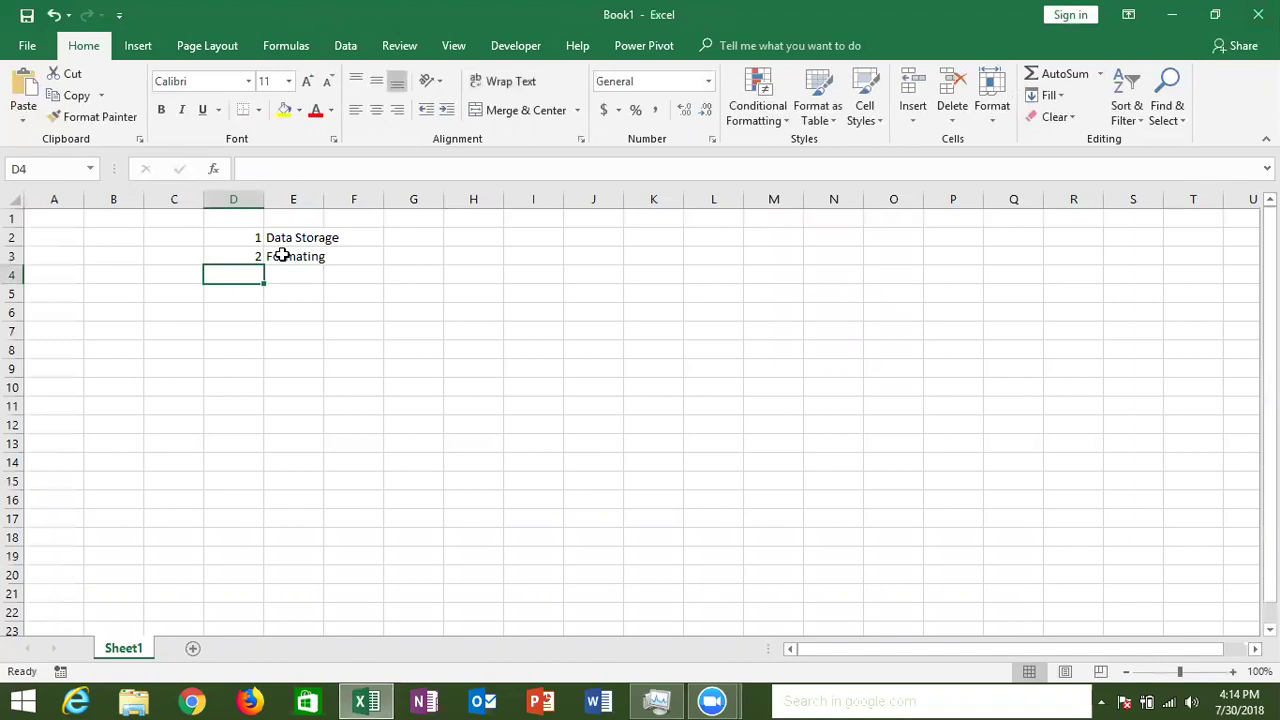
type("3")
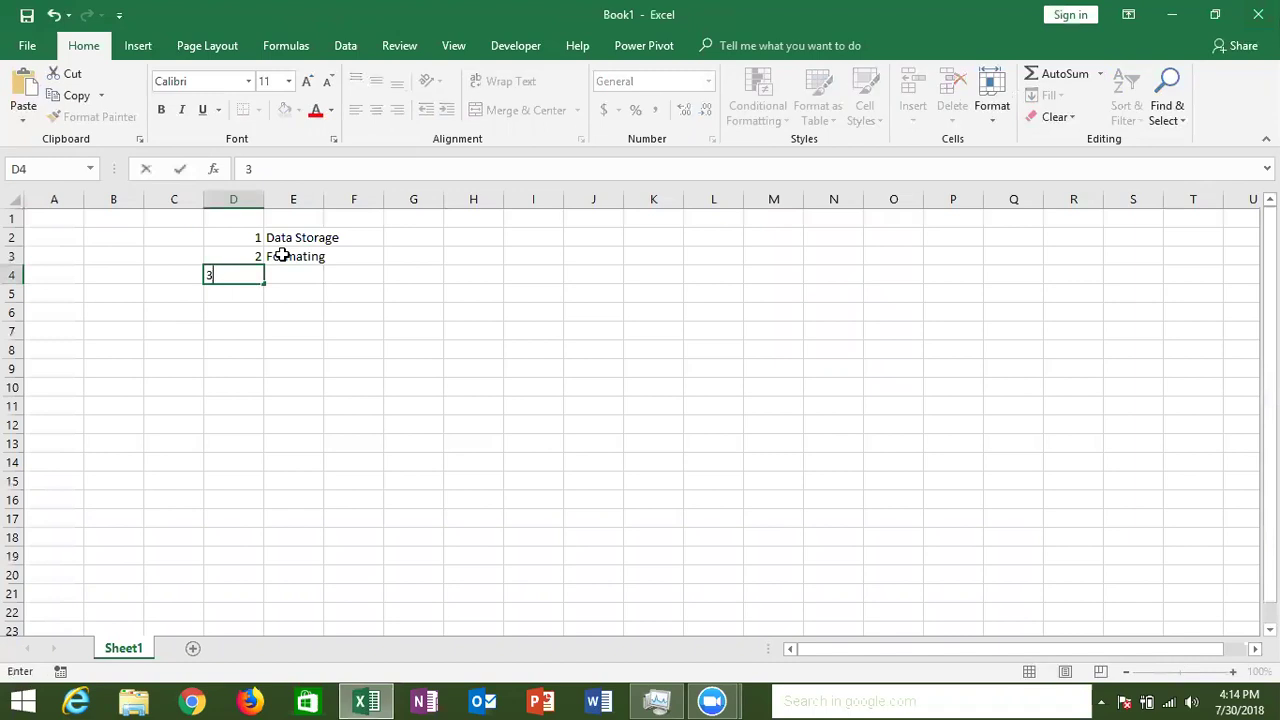
key("Tab")
type("Calculat")
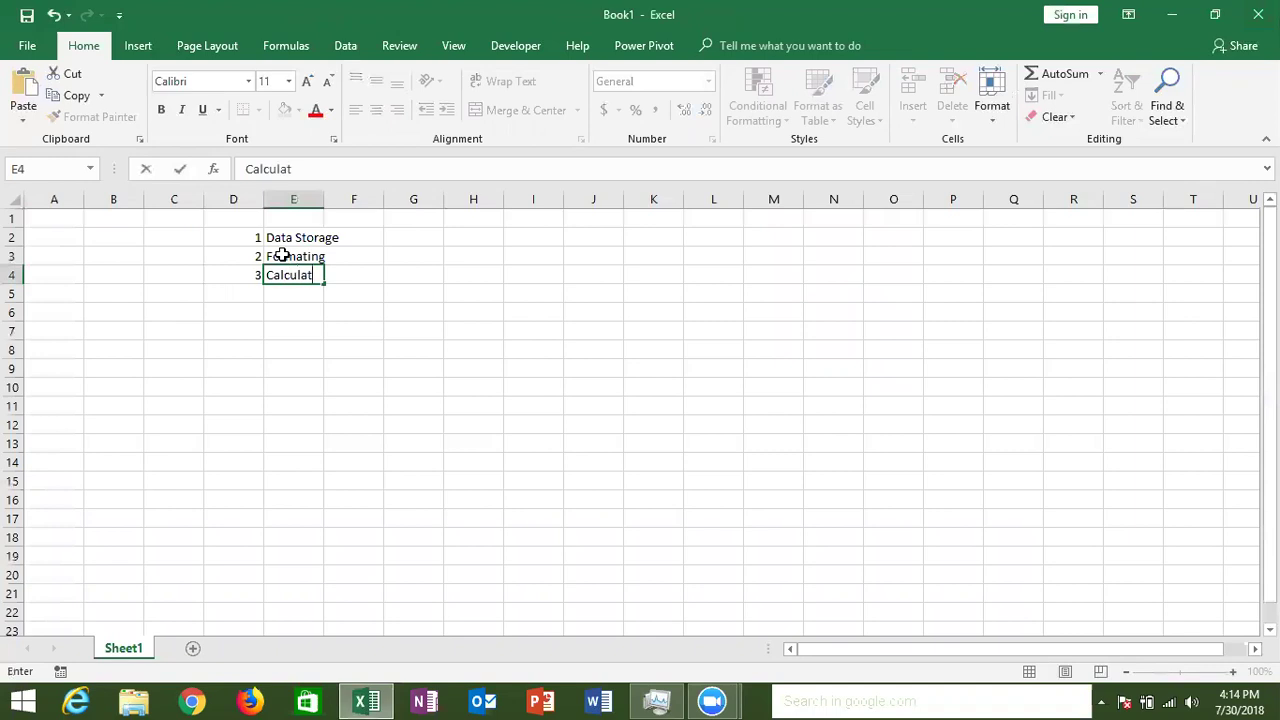
type("ion")
key("Return")
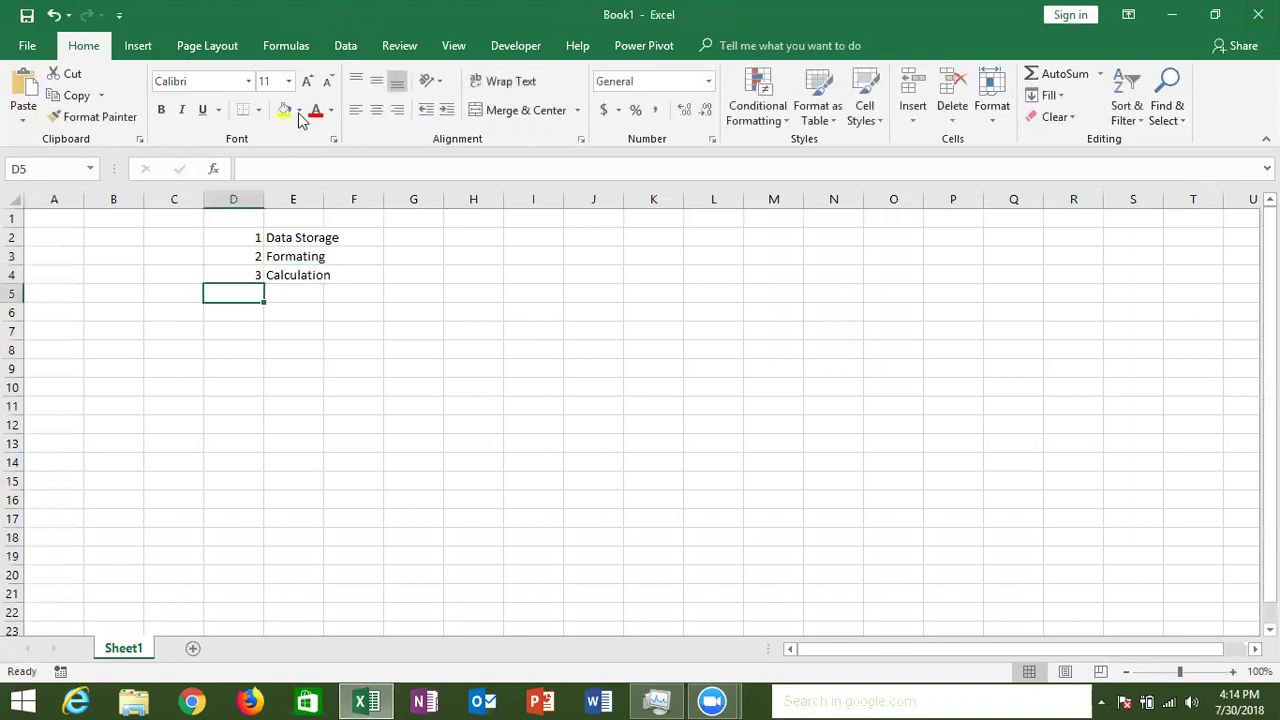
left_click(284, 46)
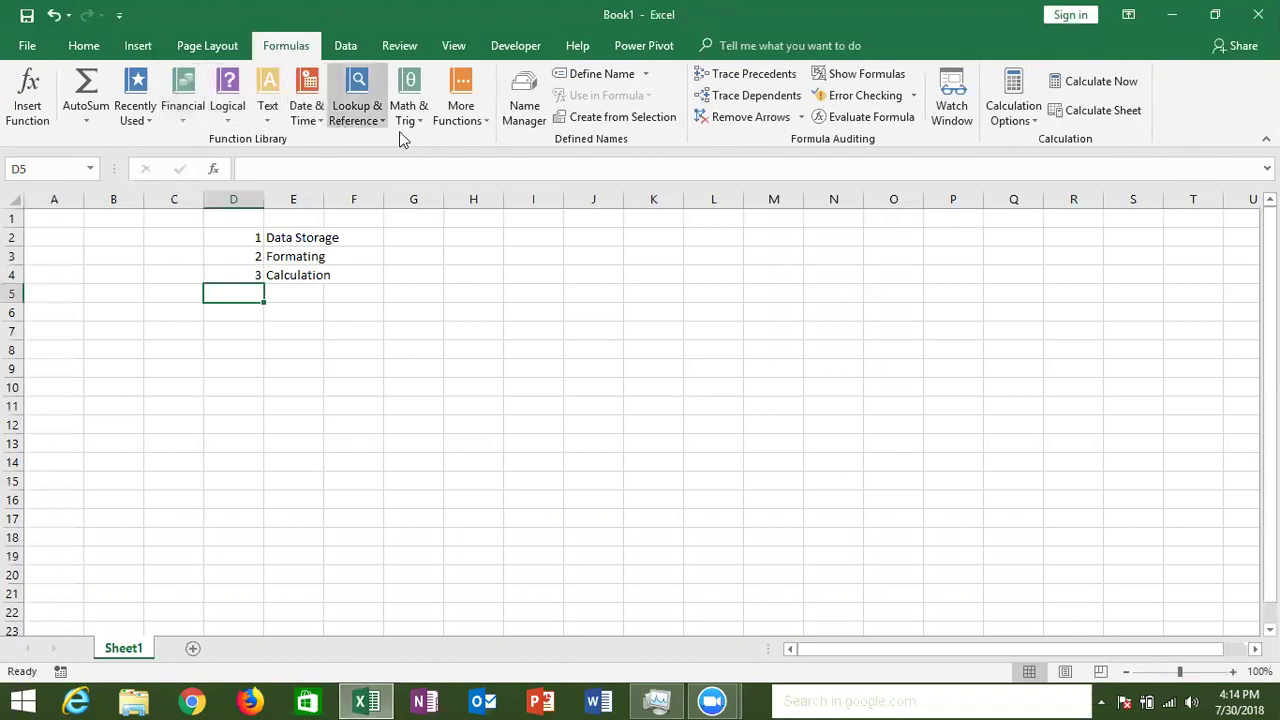
left_click(452, 122)
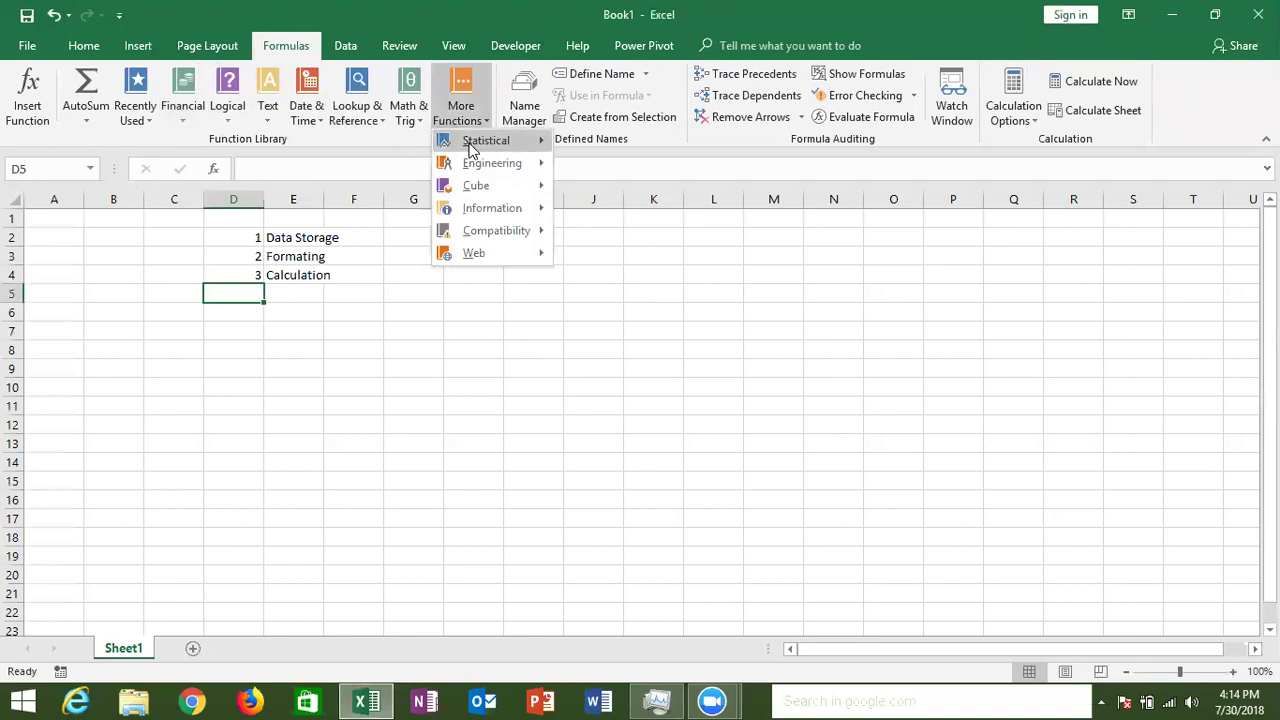
mouse_move(476, 185)
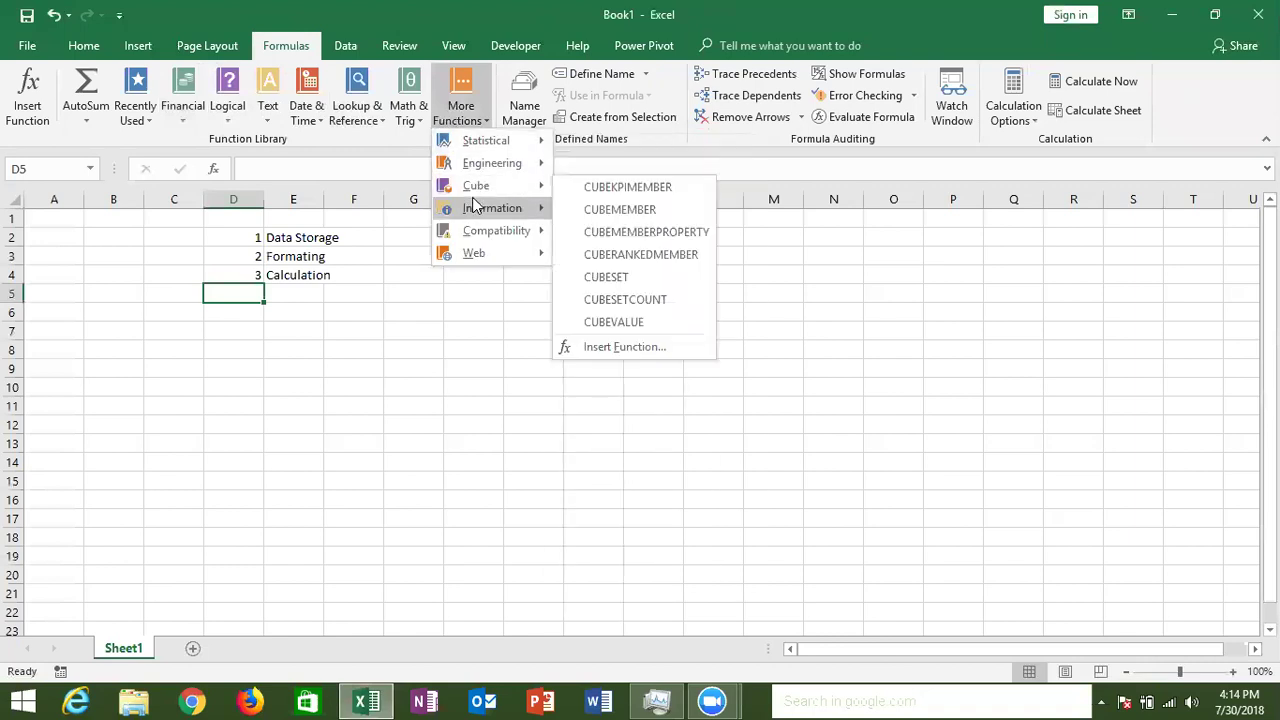
mouse_move(496, 230)
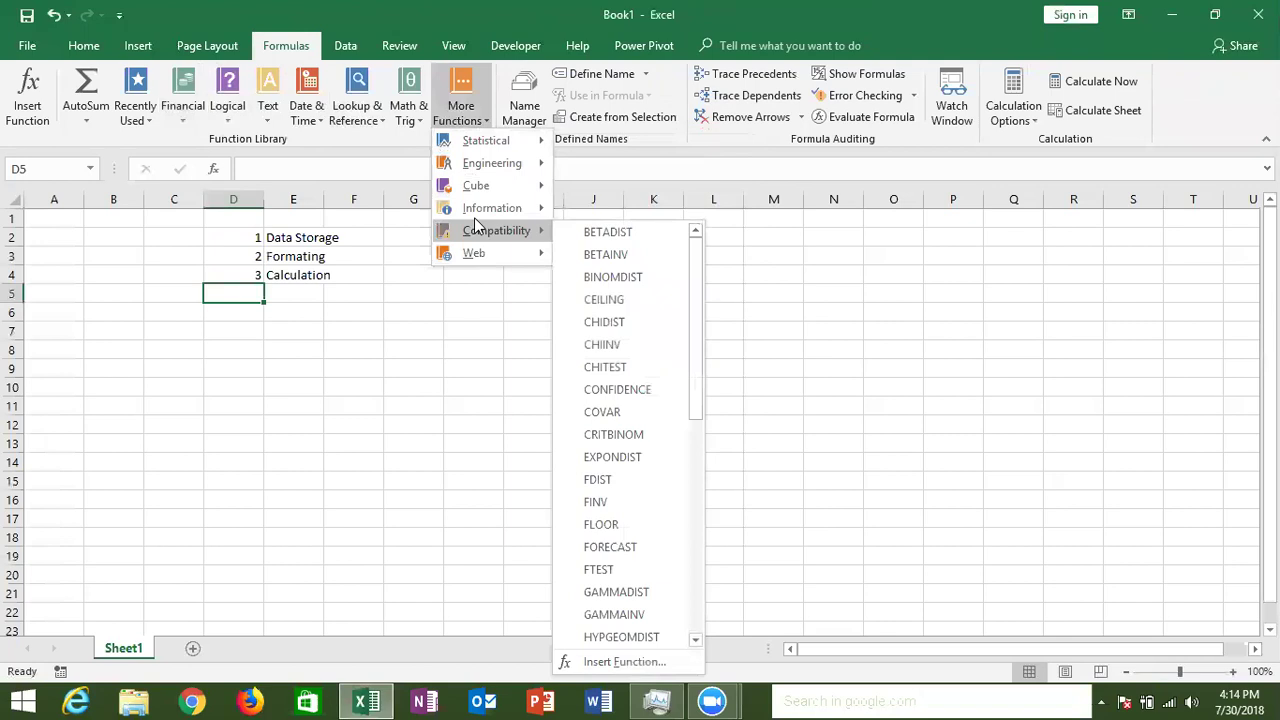
left_click(233, 447)
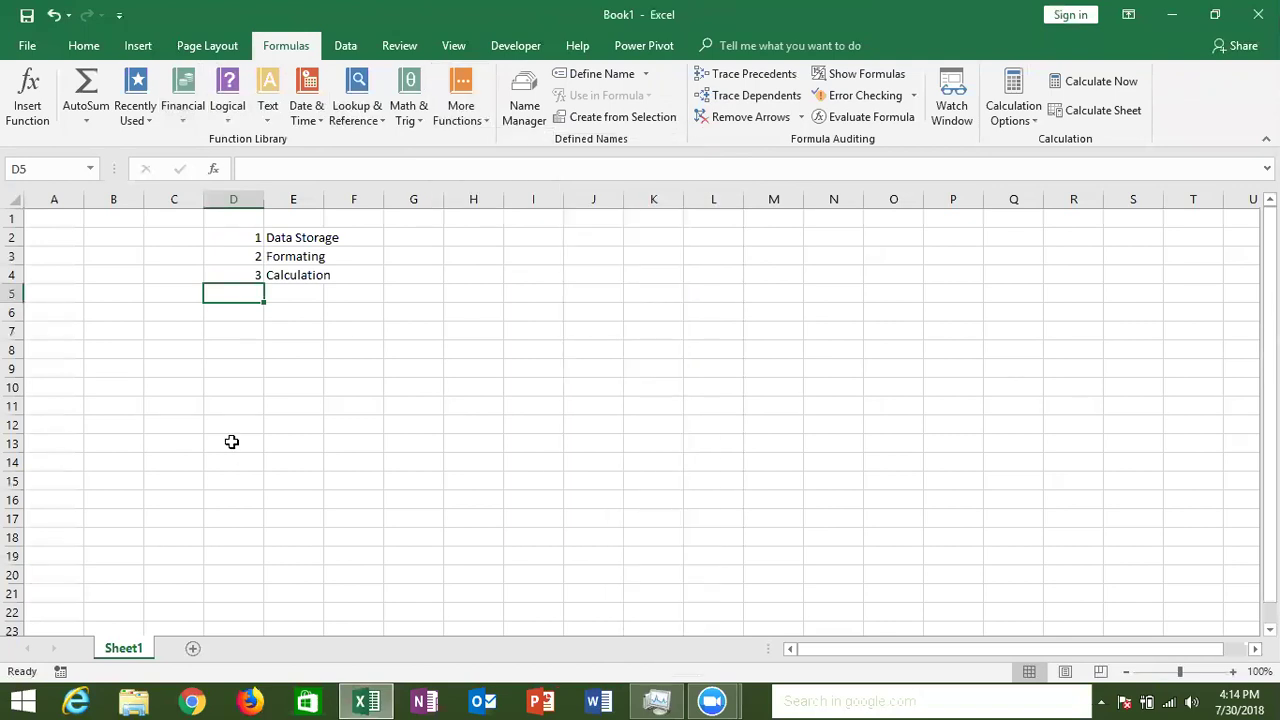
left_click(106, 325)
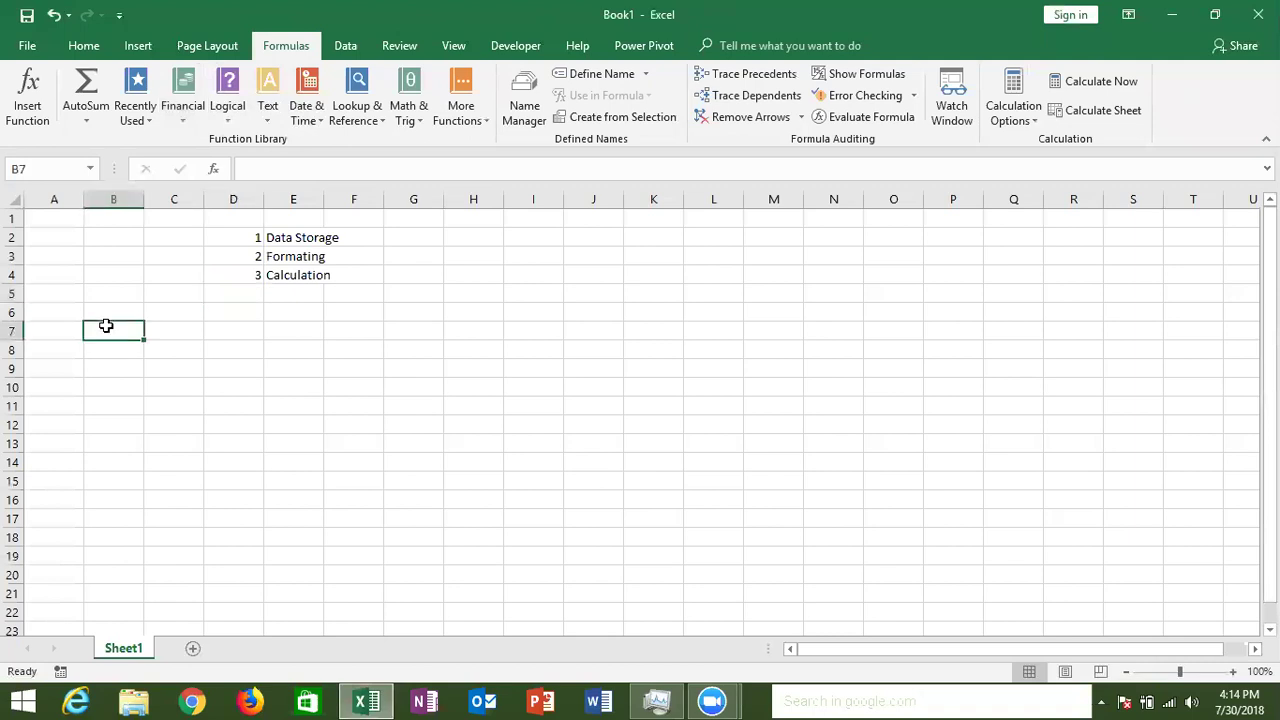
Step: Enter headings Q1 and Q2 in B7:C7 with values 50 and 52 below
type("Q1")
key("Tab")
type("Q2")
key("Return")
key("Left")
type("50")
key("Tab")
type("5")
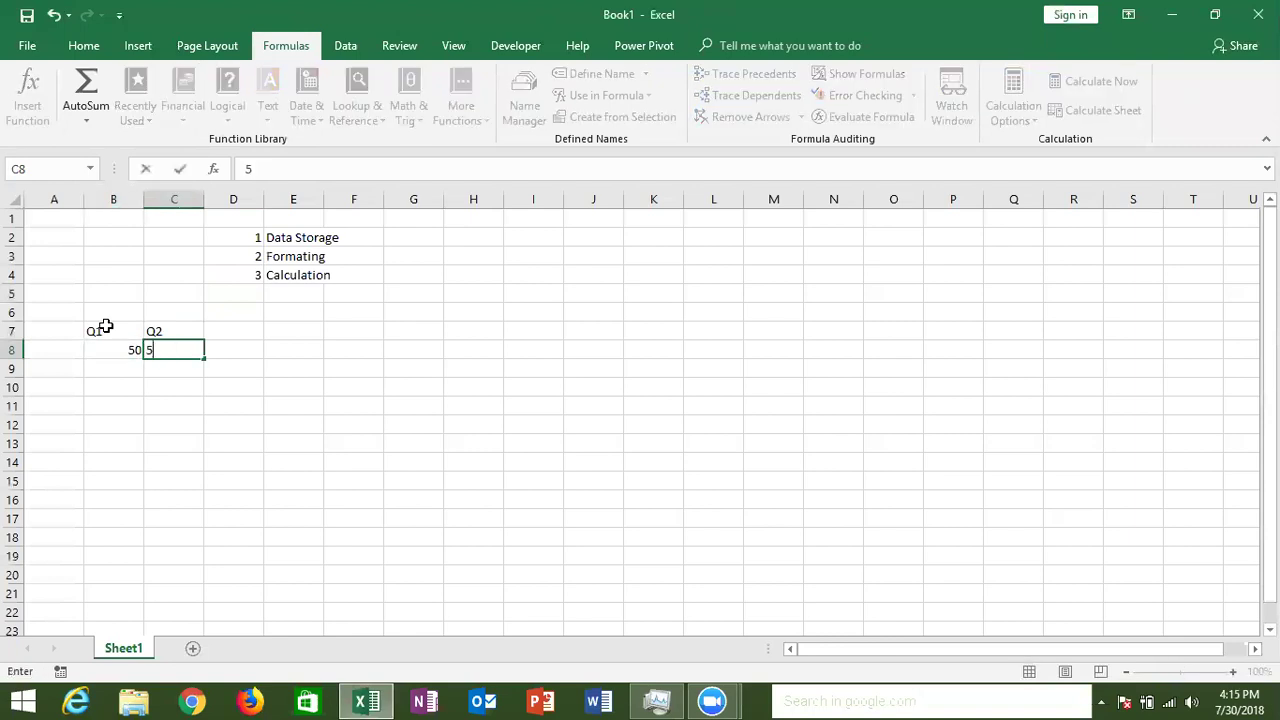
type("2")
key("Return")
Step: Add the Gr heading in D7 and glance at the Lookup & Reference list
key("Up")
key("Right")
key("Right")
key("Up")
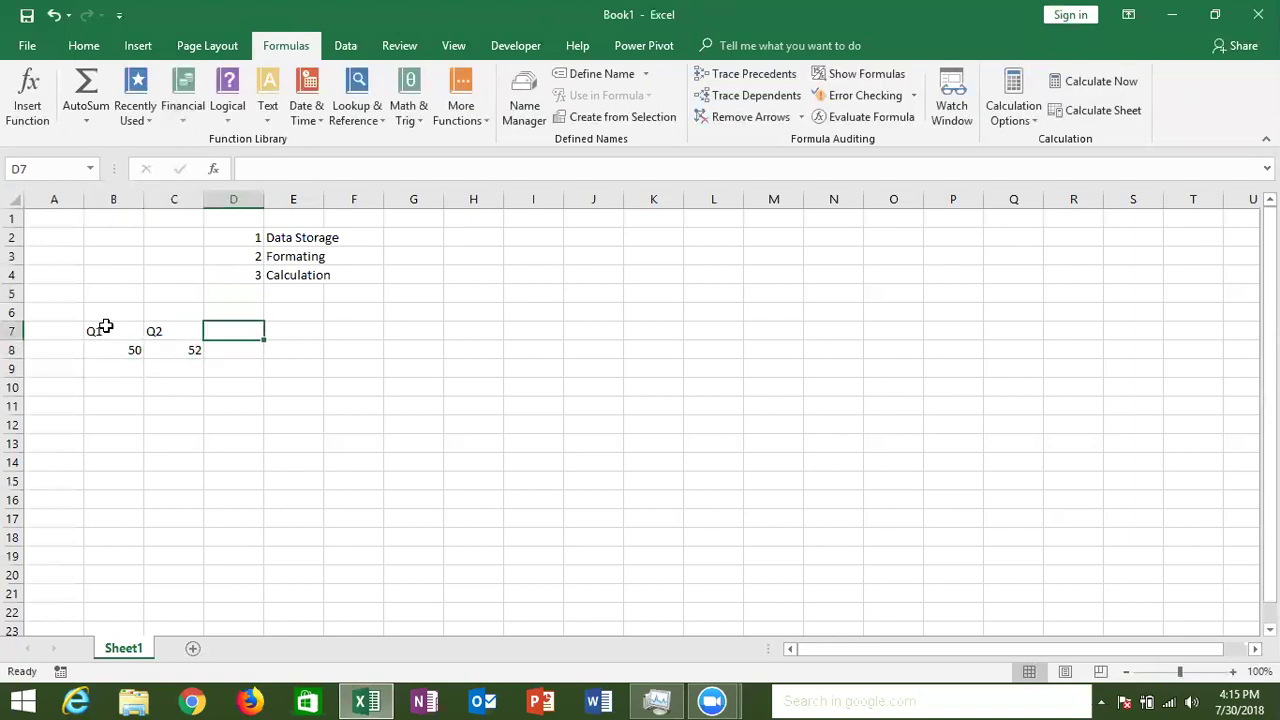
type("Gr")
key("Return")
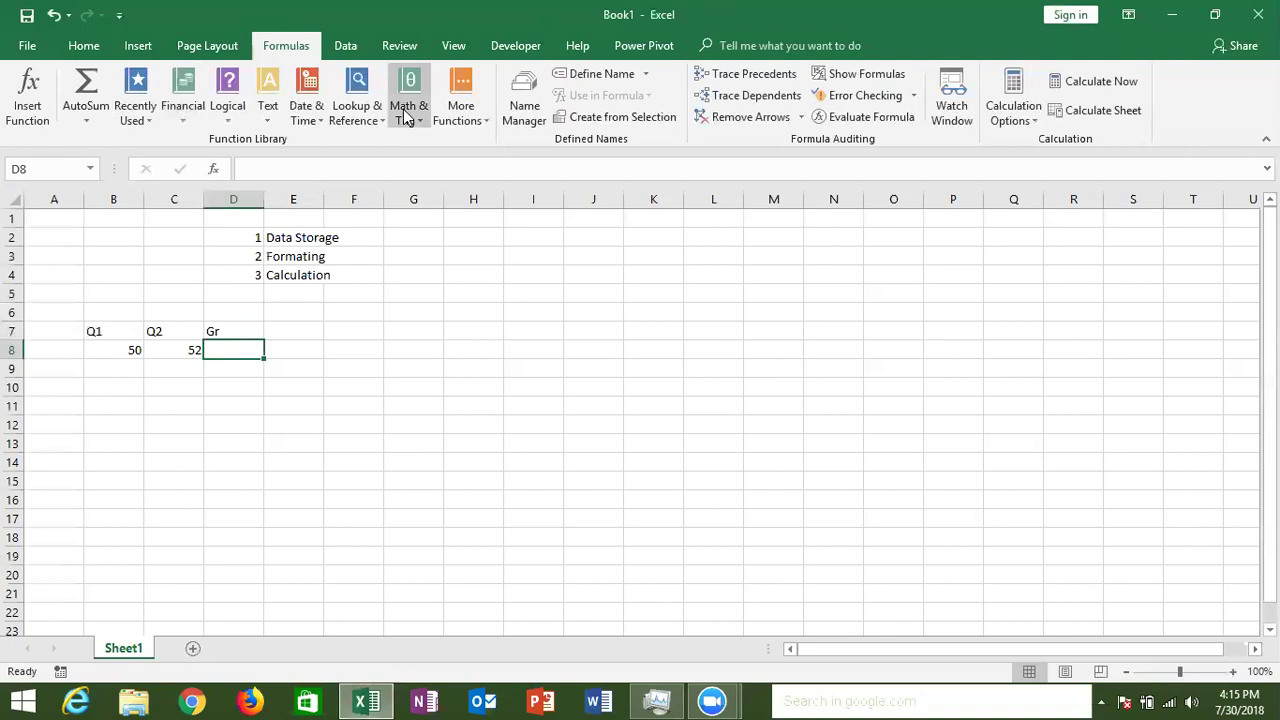
left_click(357, 110)
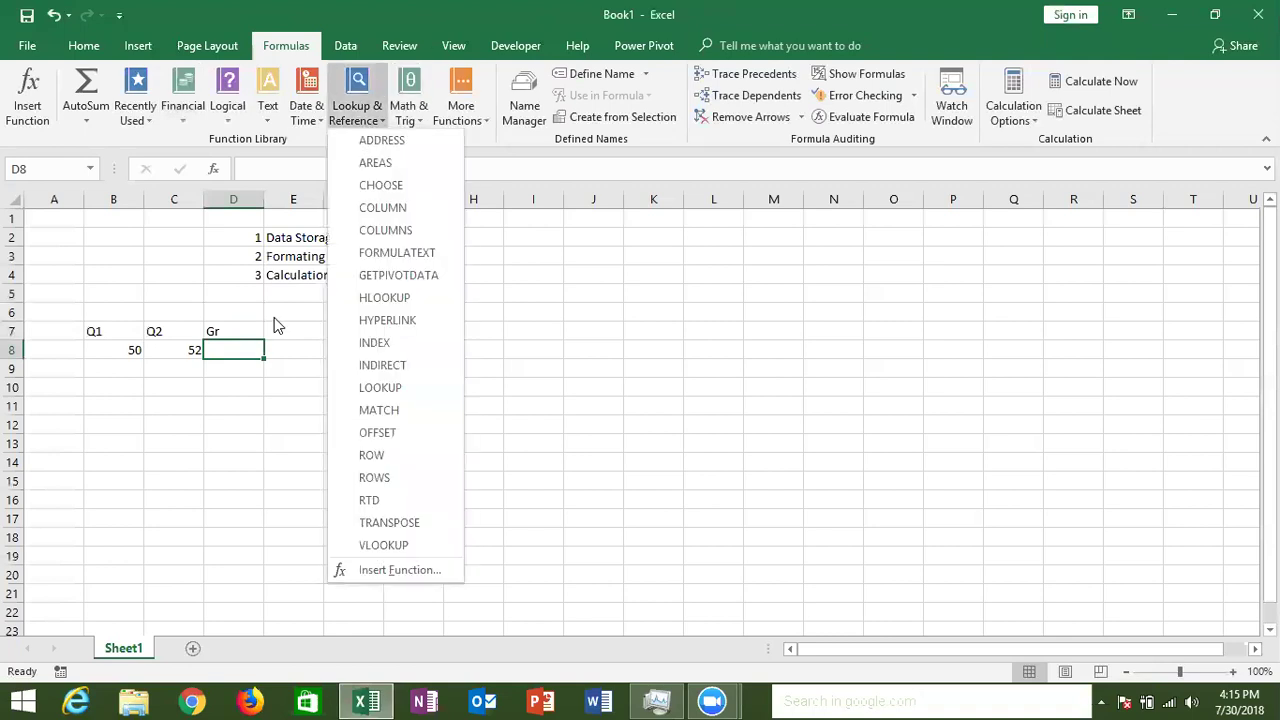
left_click(252, 360)
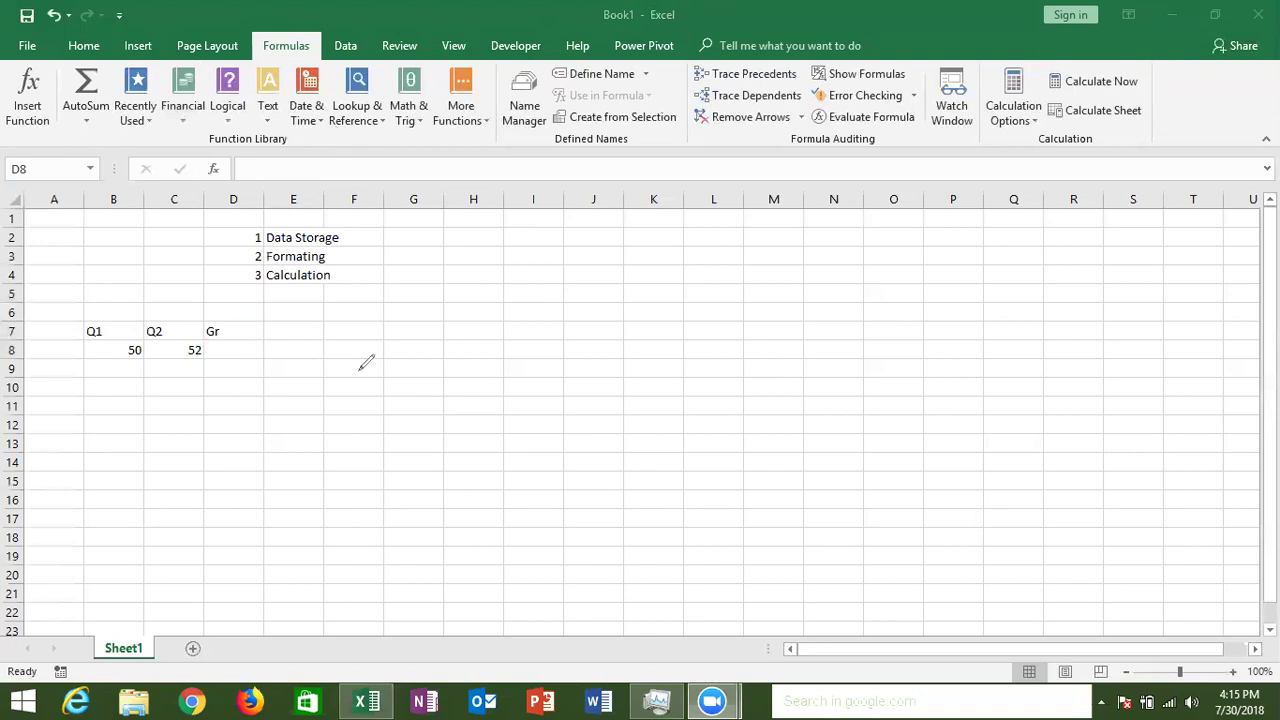
Step: Sketch the growth formula (Q2−Q1)/Q1 as handwritten notes over the sheet
mouse_move(387, 343)
left_mouse_down()
mouse_move(418, 345)
mouse_move(455, 386)
mouse_move(511, 375)
mouse_move(520, 332)
left_mouse_up()
left_click_drag(553, 287, 614, 298)
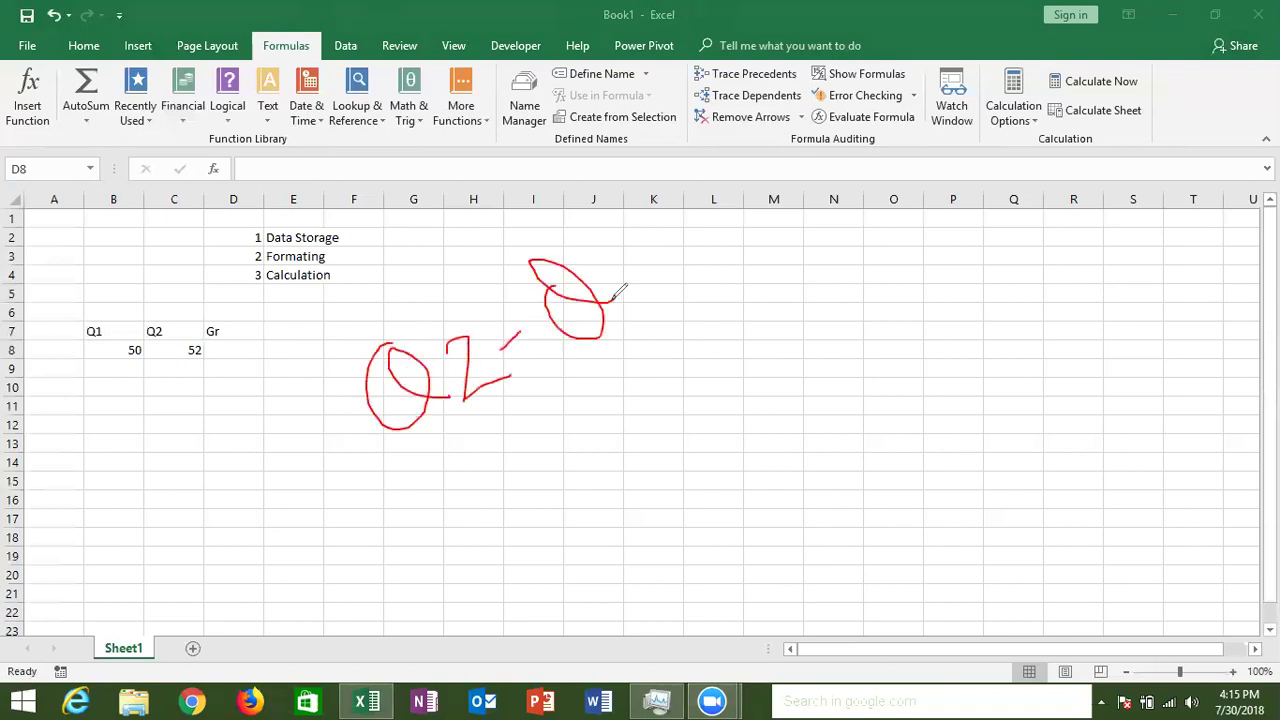
left_click_drag(437, 497, 630, 350)
left_click_drag(588, 424, 674, 436)
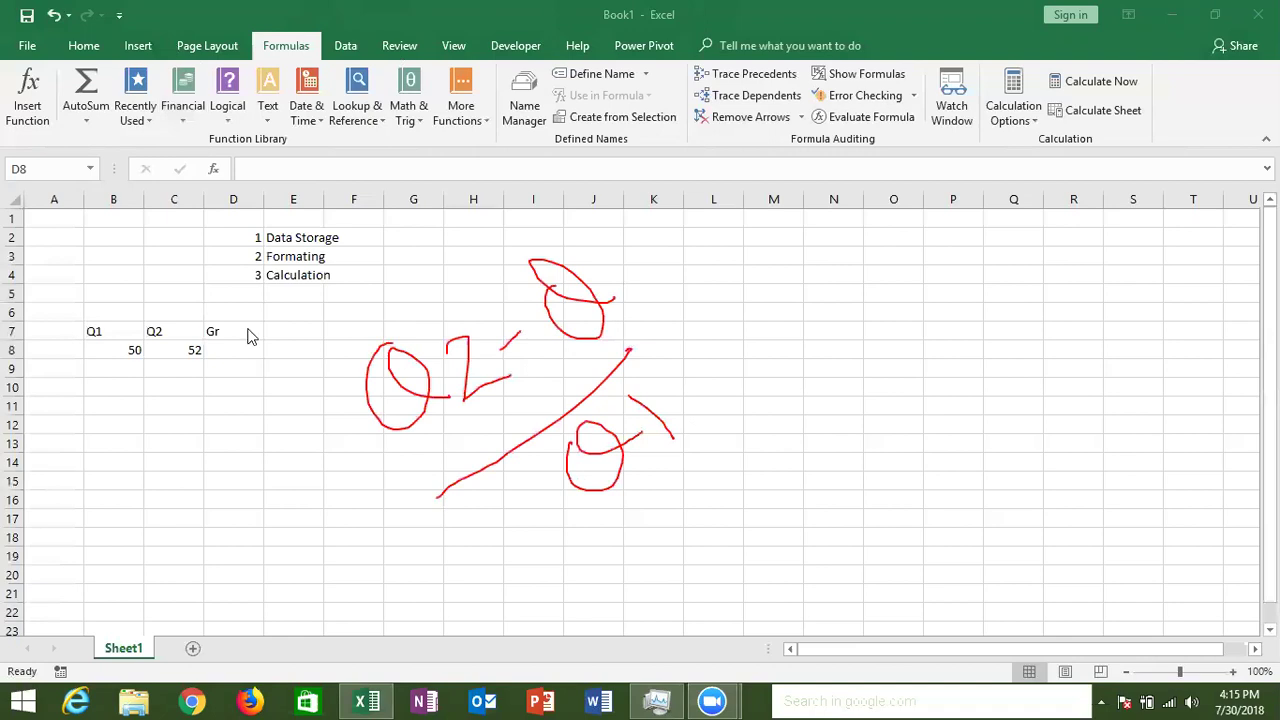
key("Escape")
Step: Enter the growth formula =(C8-B8)/B8 in D8, returning 0.04
type("=")
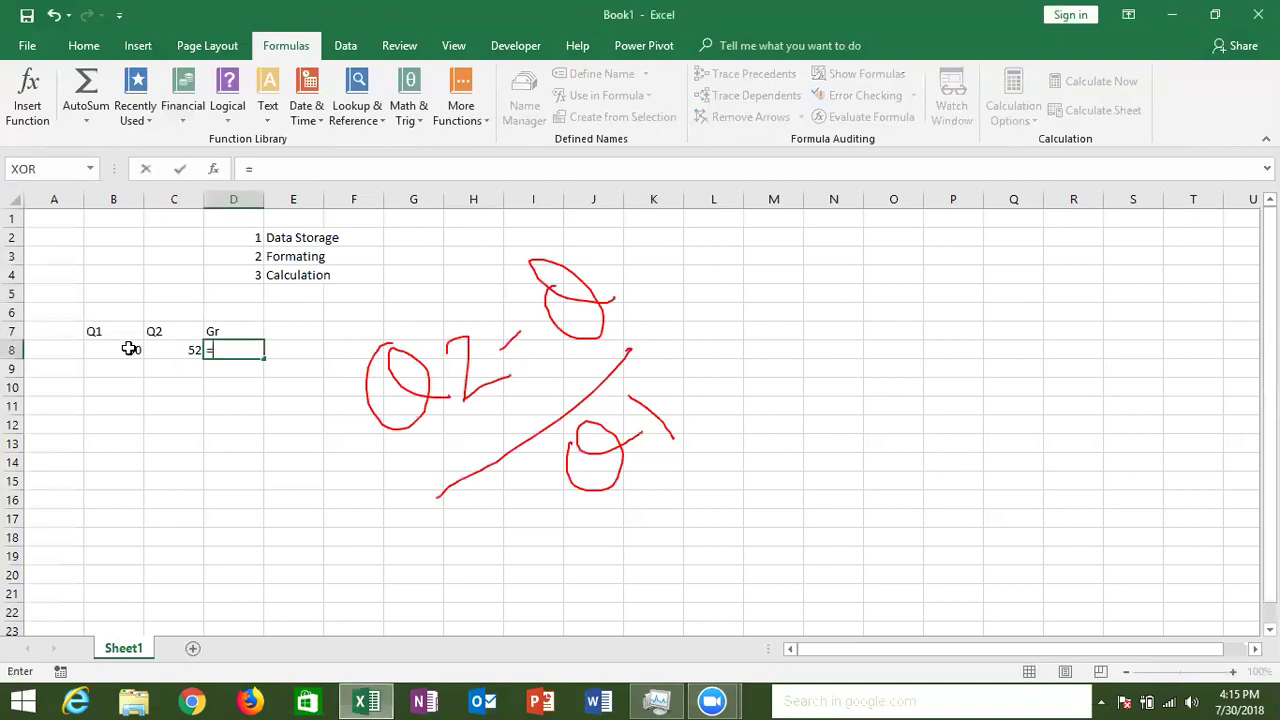
left_click(171, 347)
type("-")
left_click(128, 349)
type("/")
left_click(130, 350)
left_click(214, 350)
type("(")
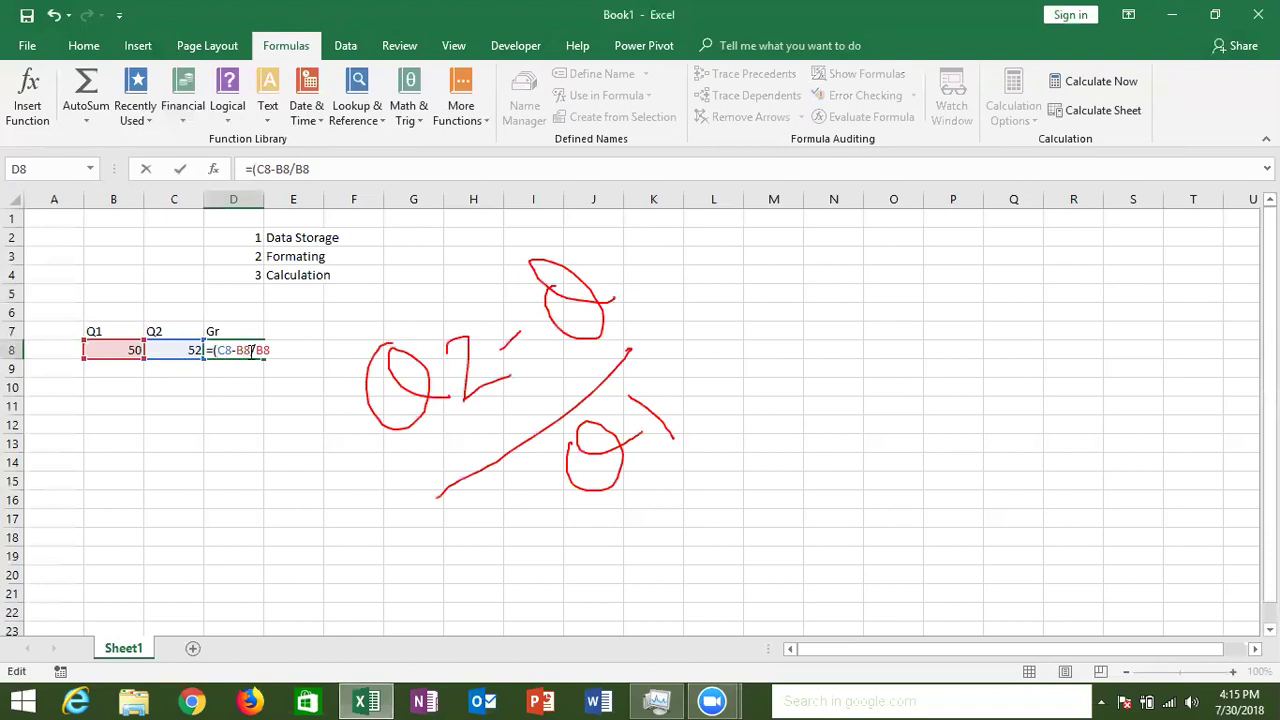
type(")")
key("Return")
left_click(250, 349)
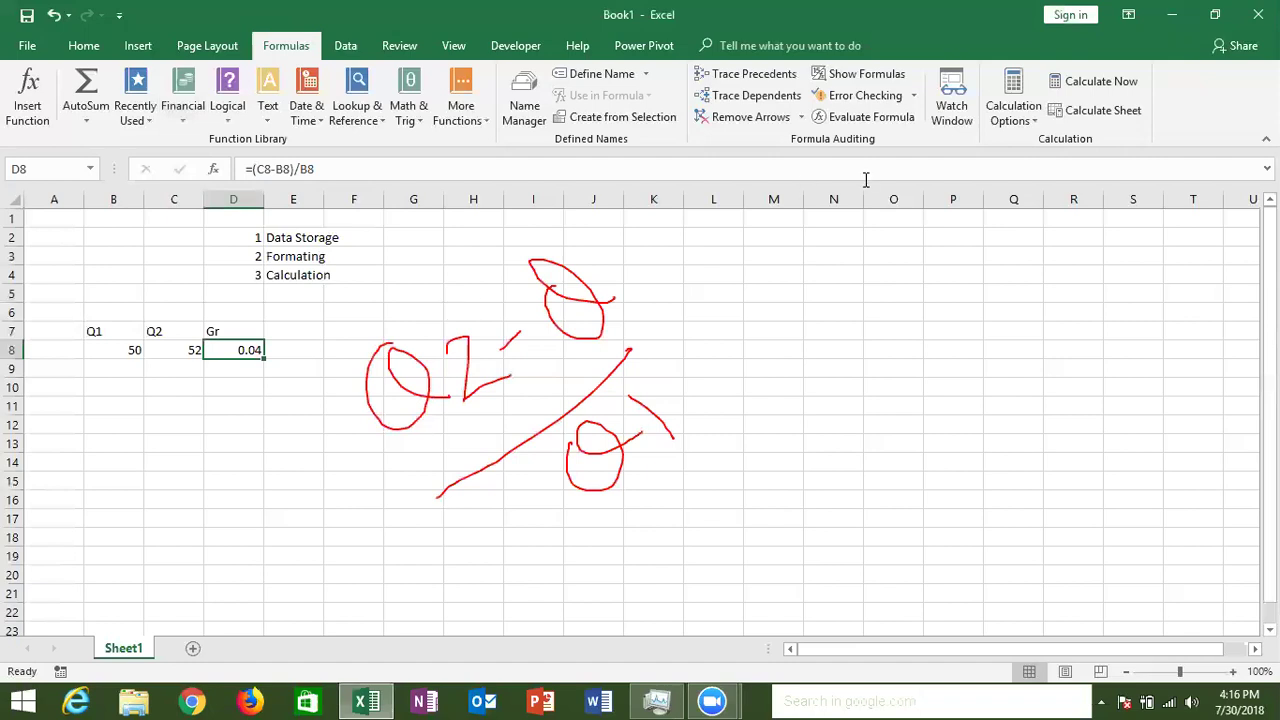
left_click(909, 140)
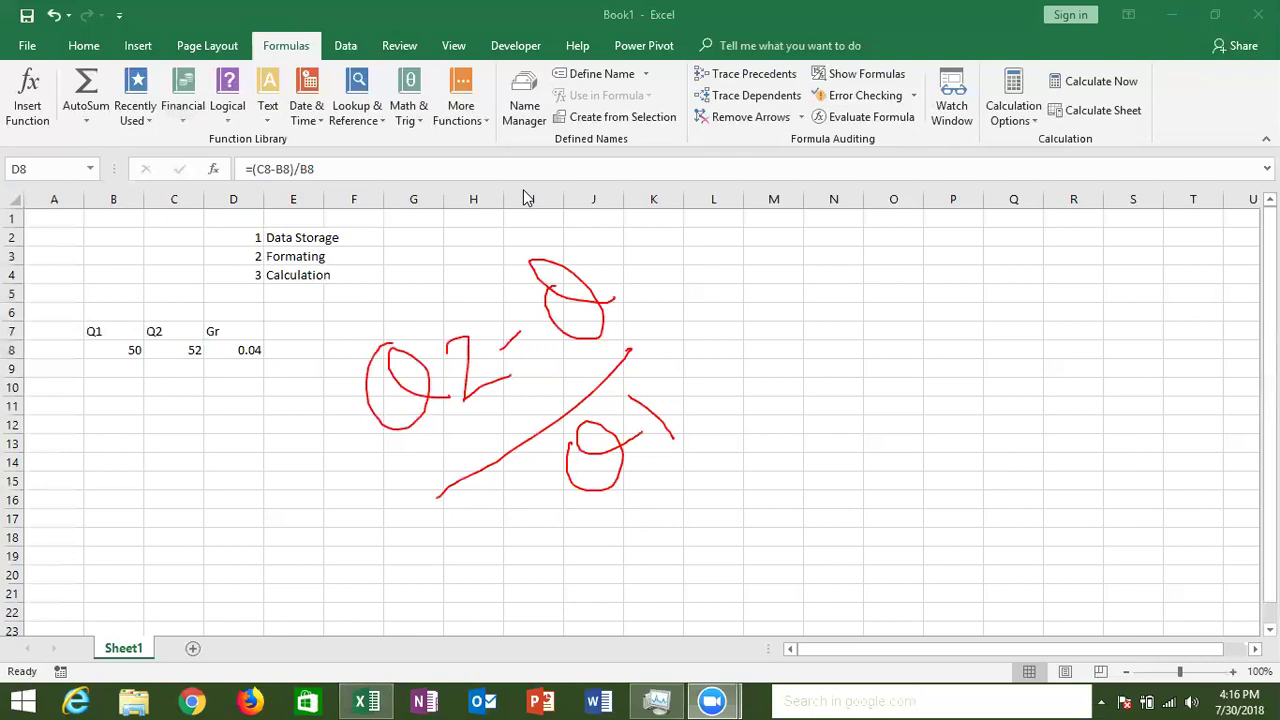
left_click(228, 290)
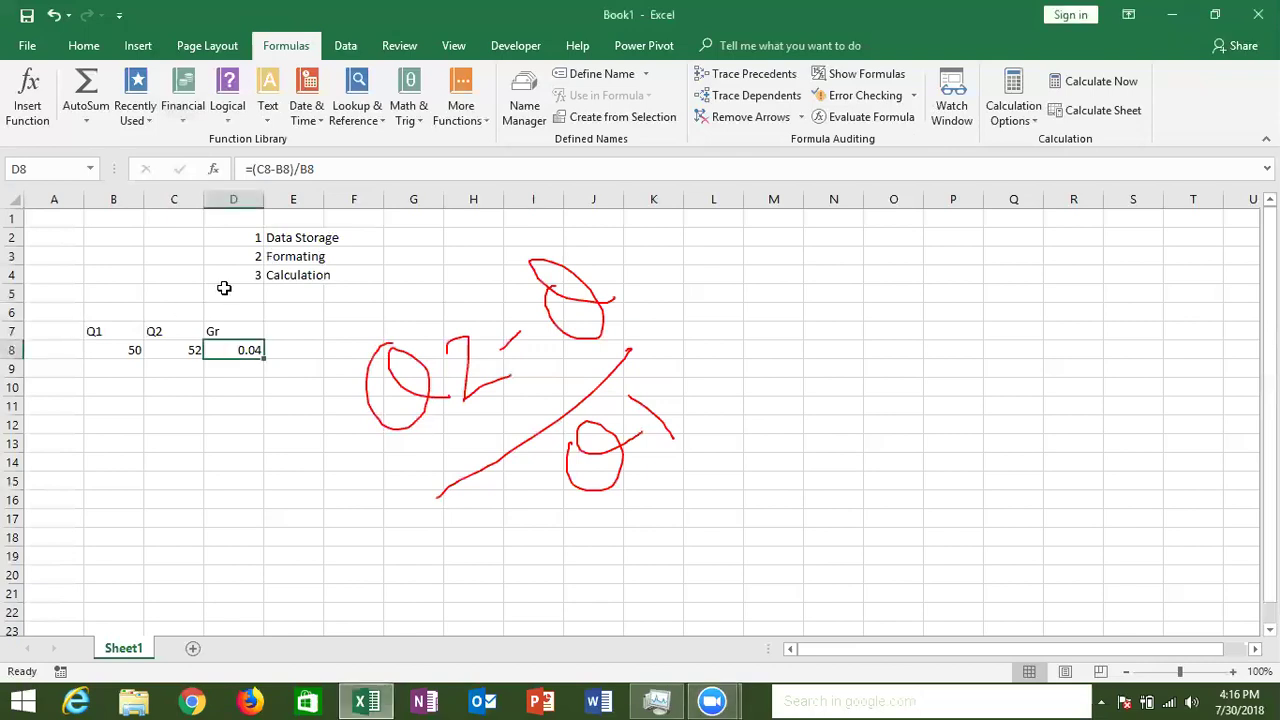
Step: Add item 4 'Analysis' in D5:E5
type("4")
key("Tab")
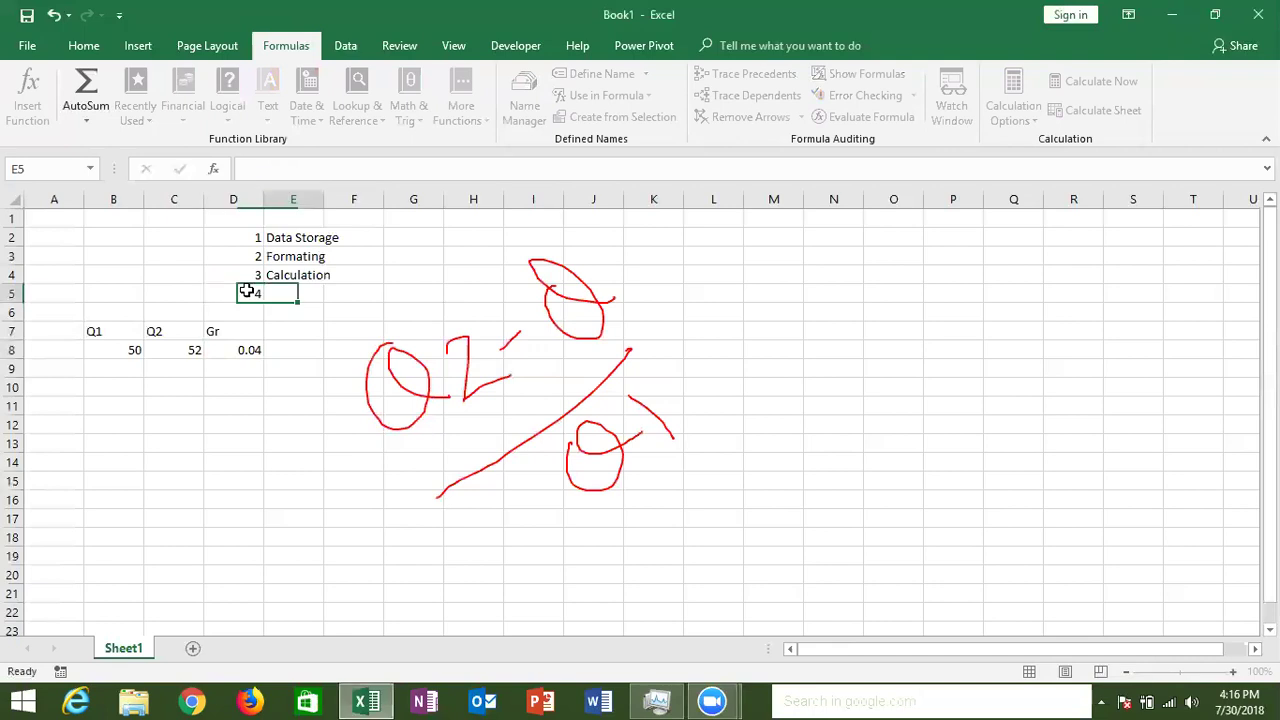
type("Analysis")
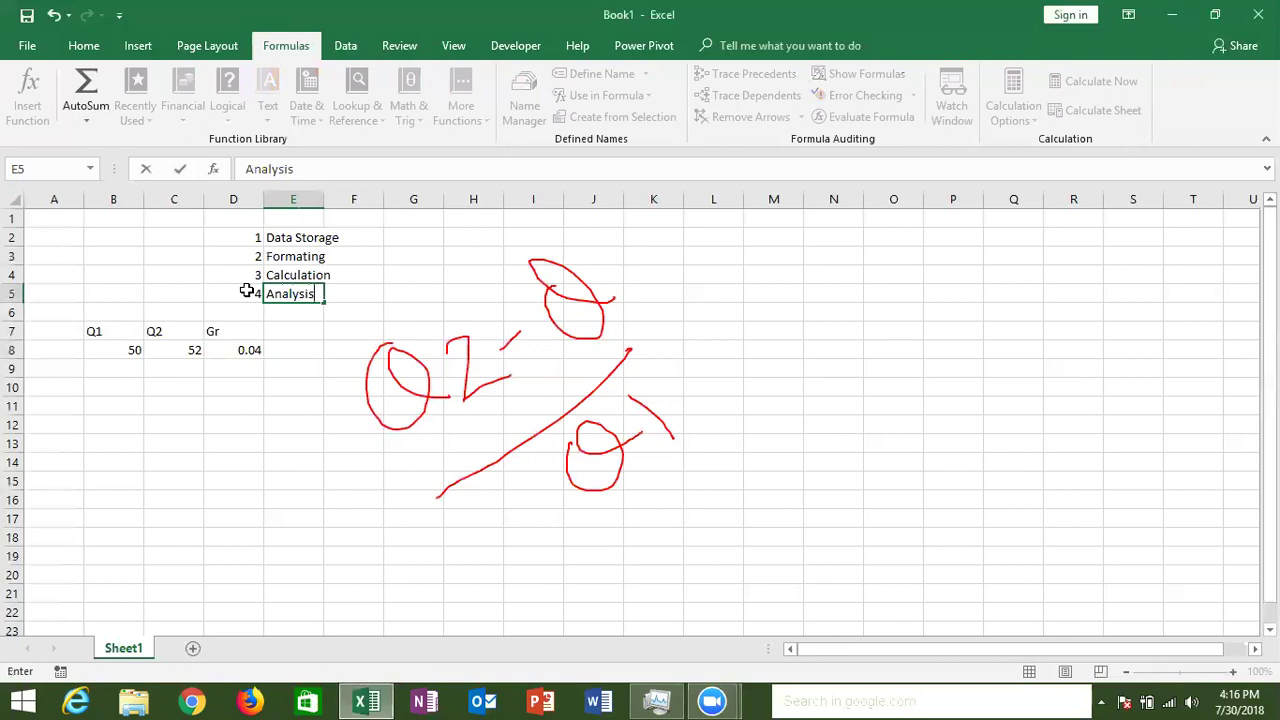
key("Return")
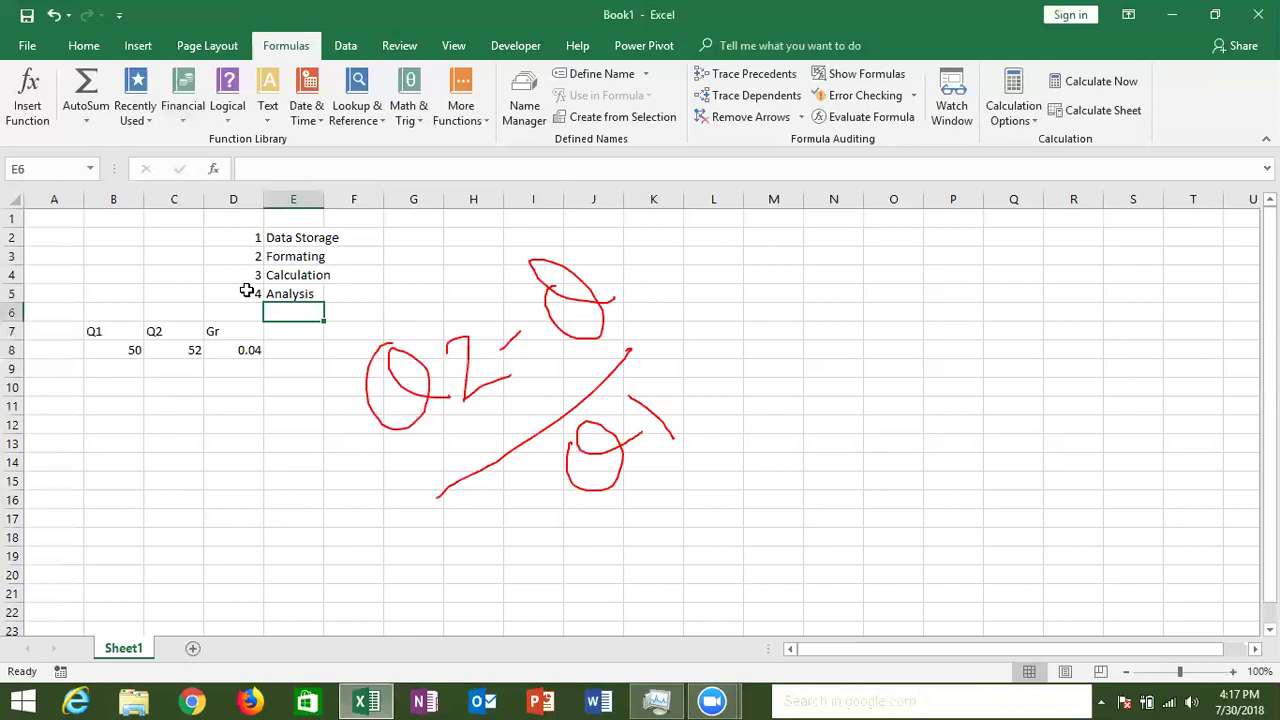
Step: Add item 5 'Sharing' in D6:E6
key("Up")
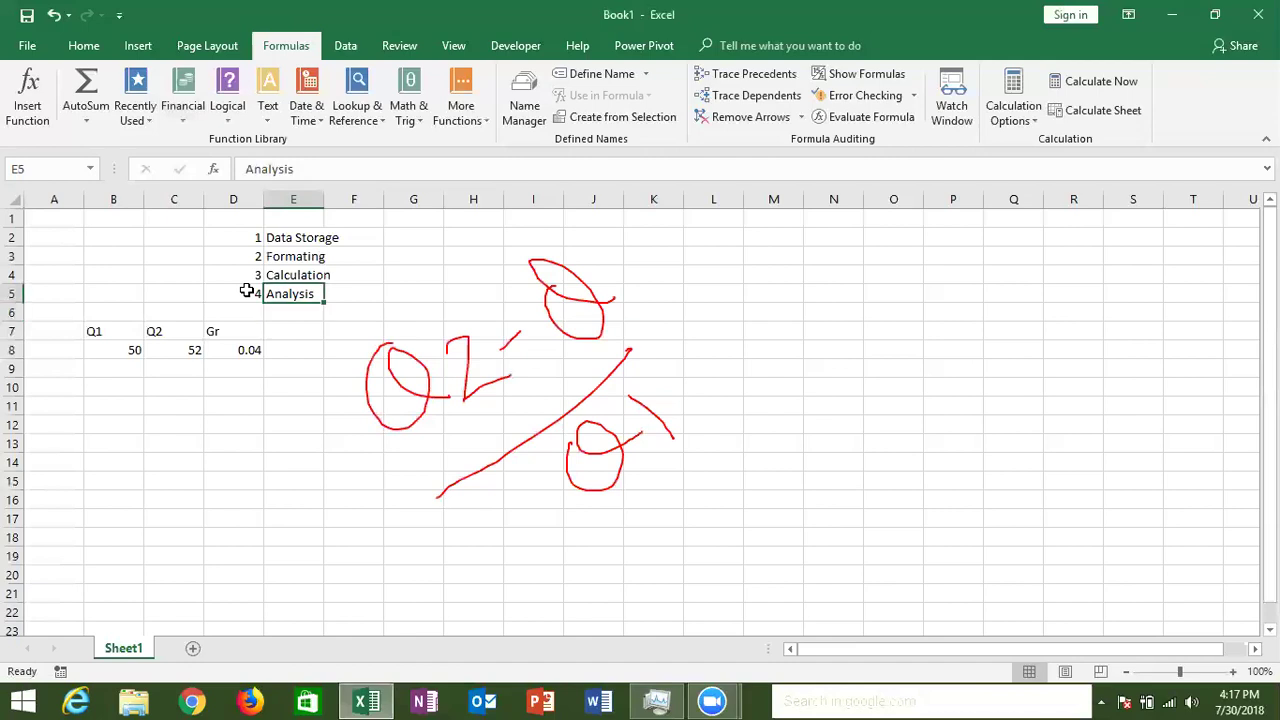
key("Down")
key("Left")
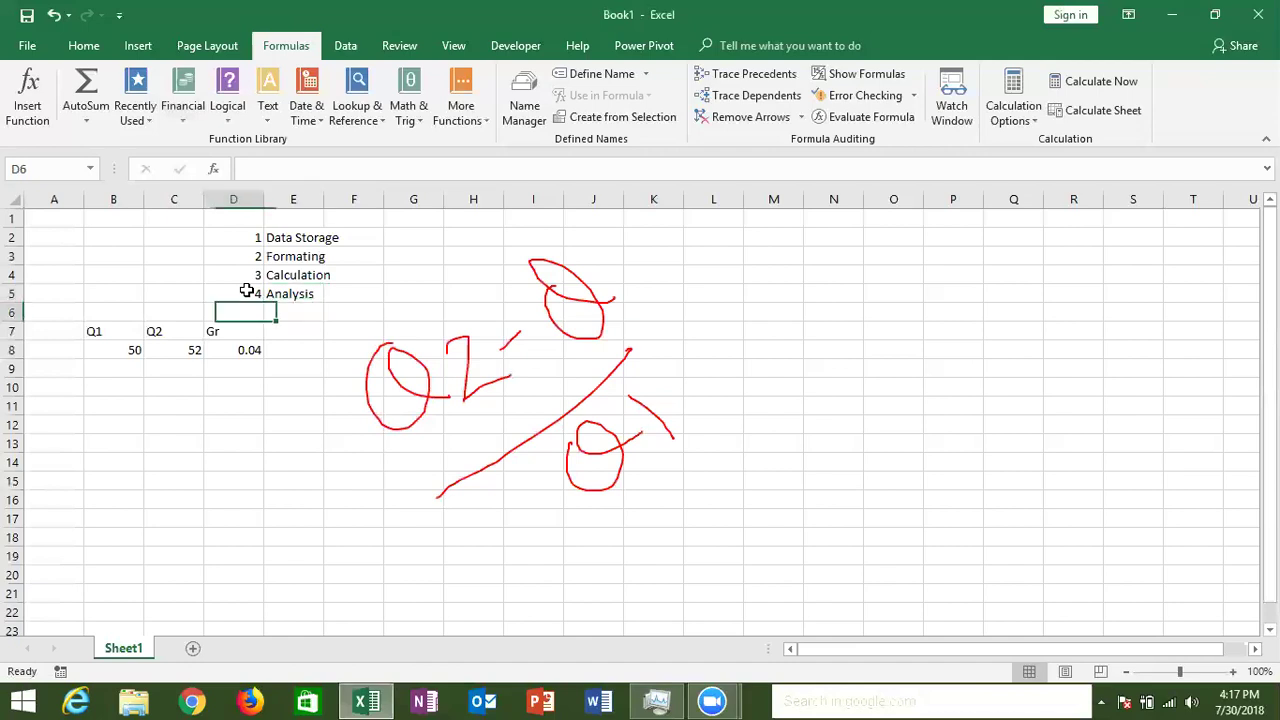
type("5")
key("Right")
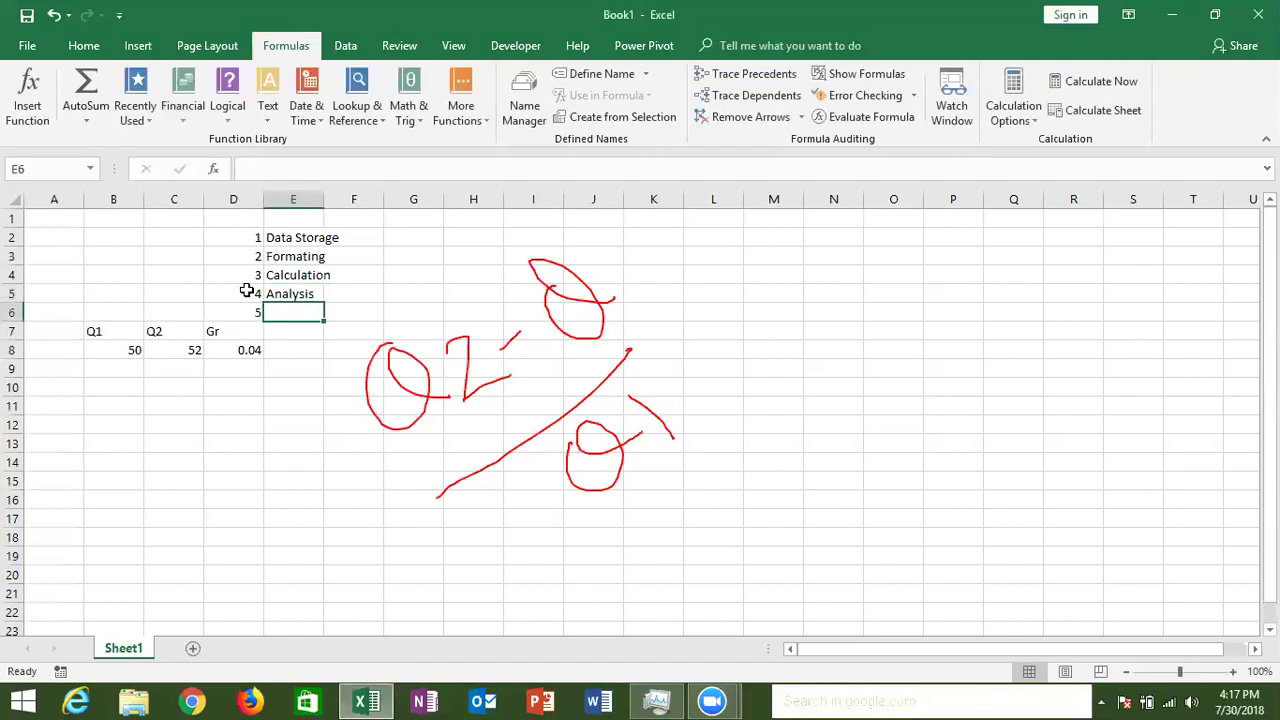
type("Shar")
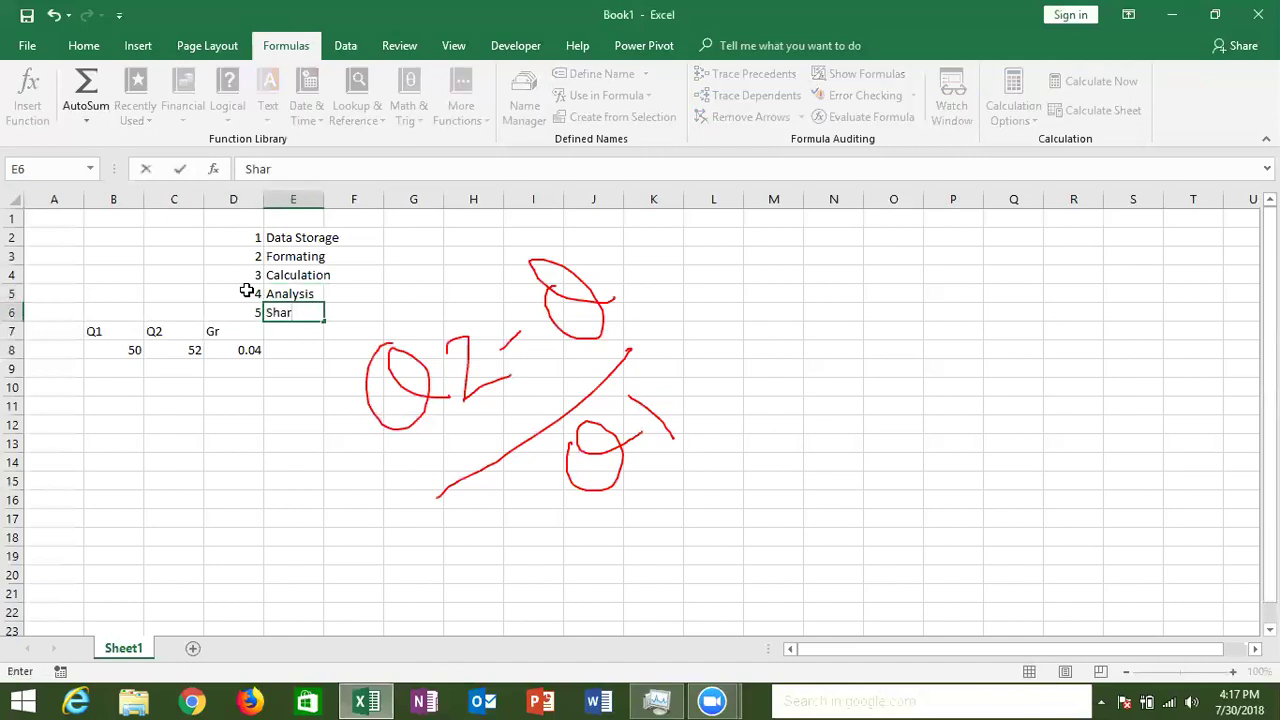
type("e")
key("BackSpace")
type("ing")
key("Return")
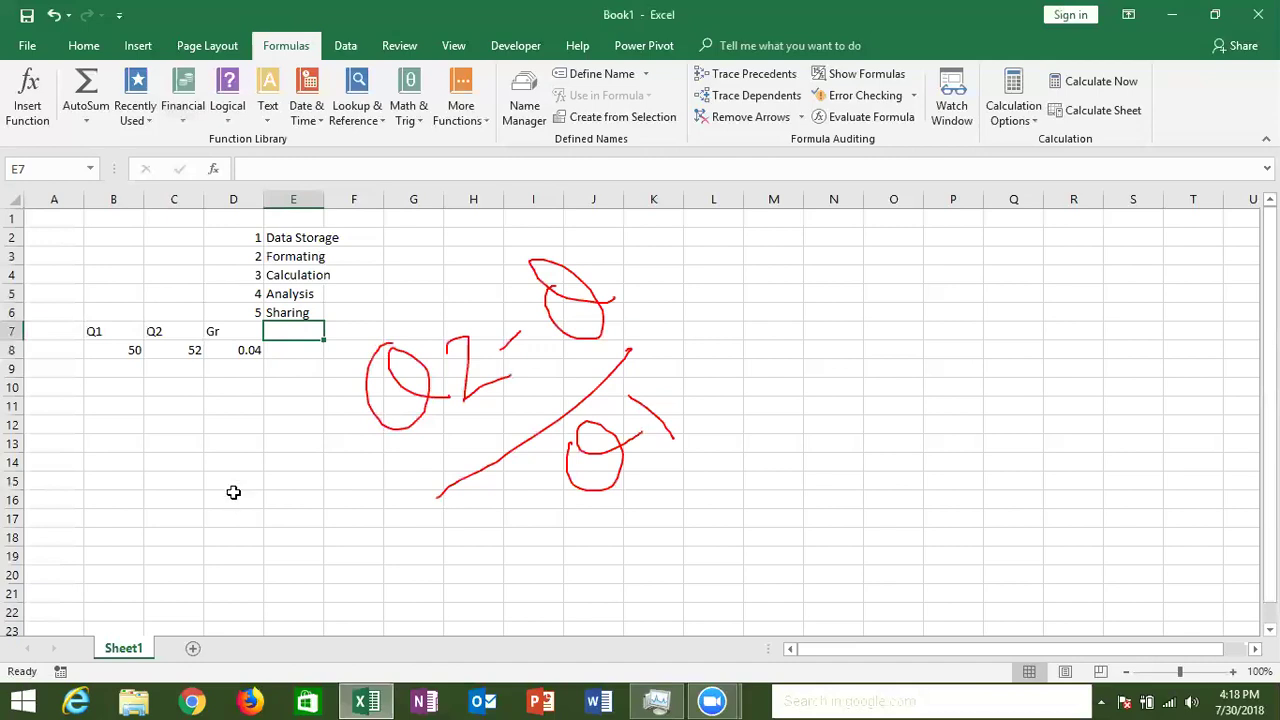
left_click(367, 700)
left_click(367, 700)
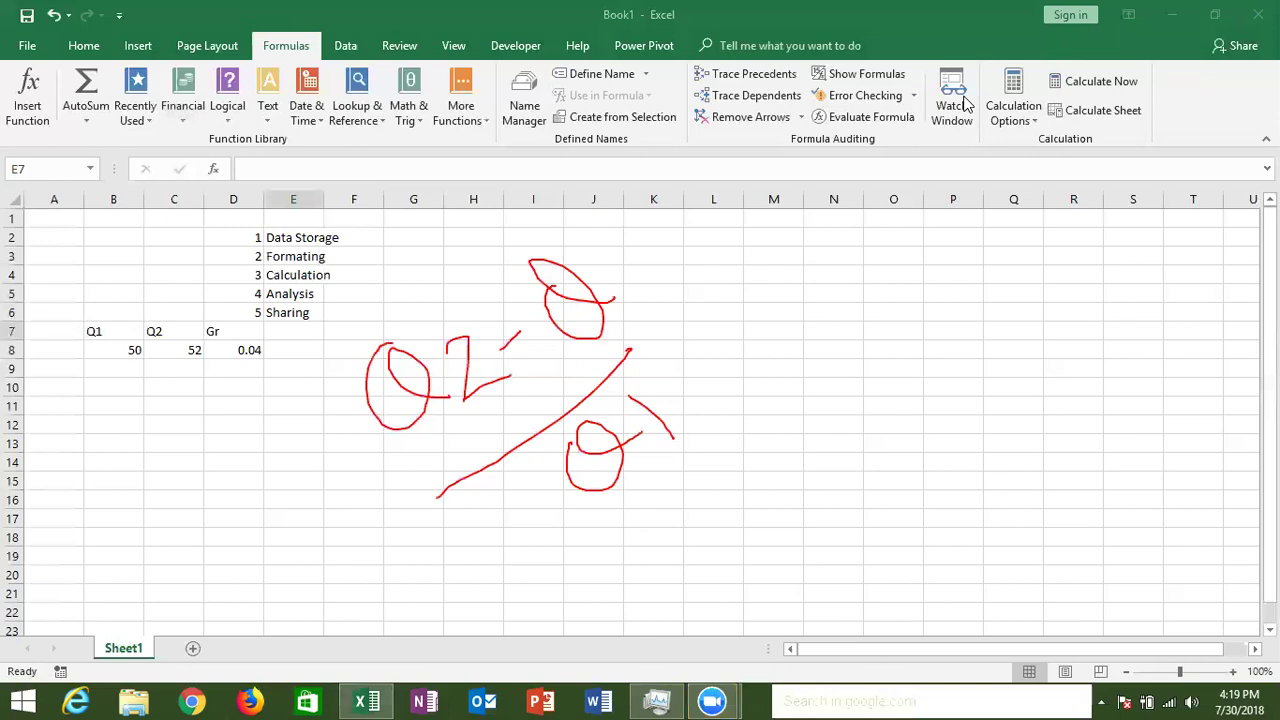
Step: Clear the handwritten notes and add three new worksheets
key("Escape")
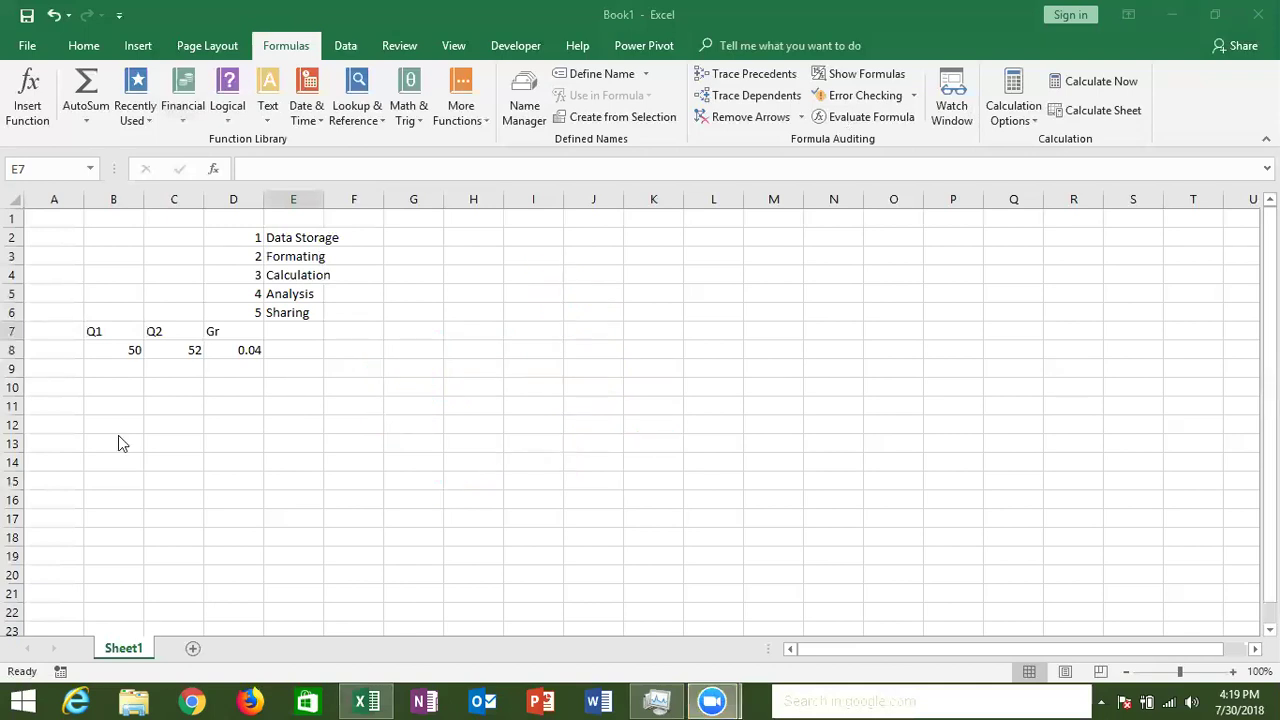
left_click(238, 10)
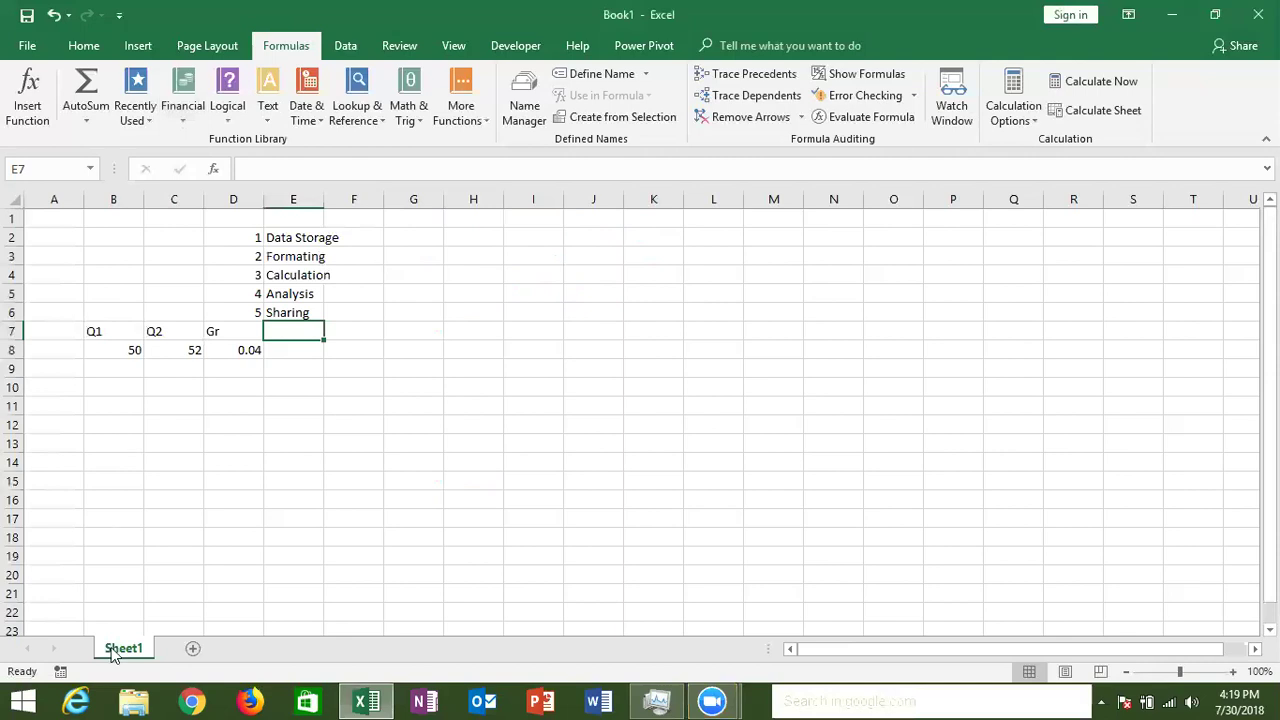
left_click(193, 648)
left_click(252, 650)
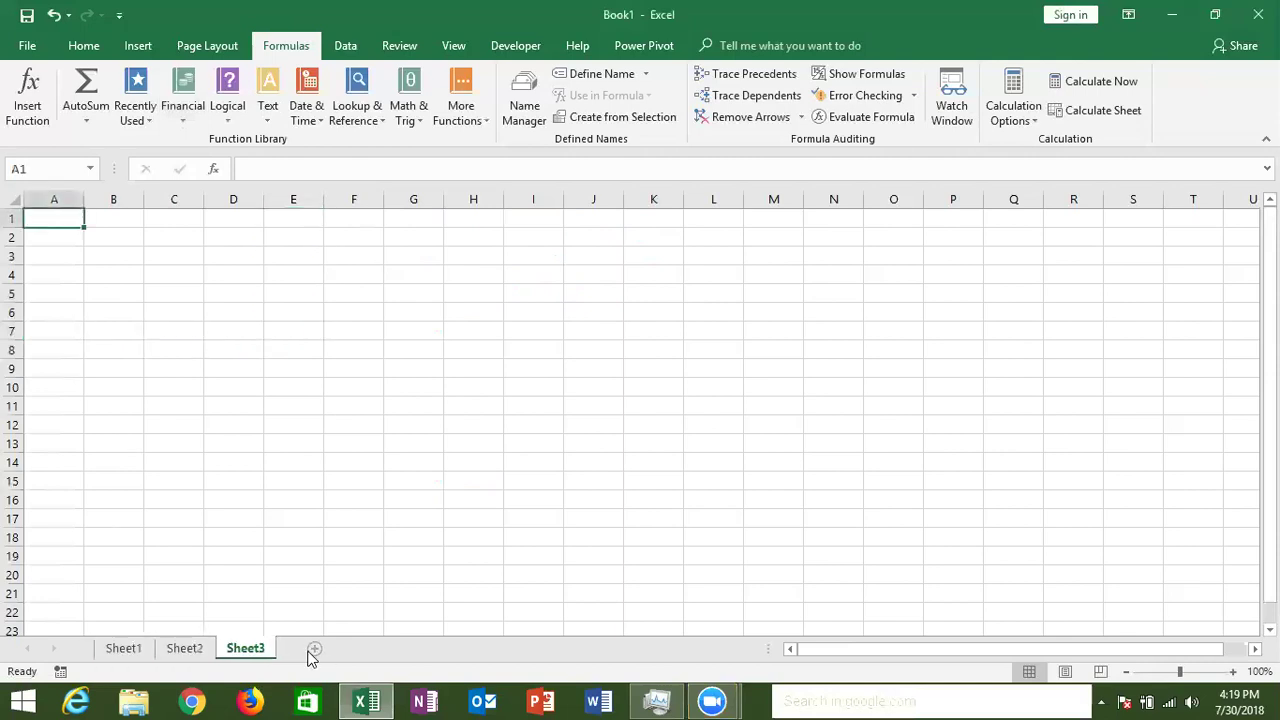
left_click(312, 650)
Step: On Sheet1, select column A, row 1 and cell I5, then insert Sheet5
left_click(140, 648)
left_click(40, 348)
left_click(53, 192)
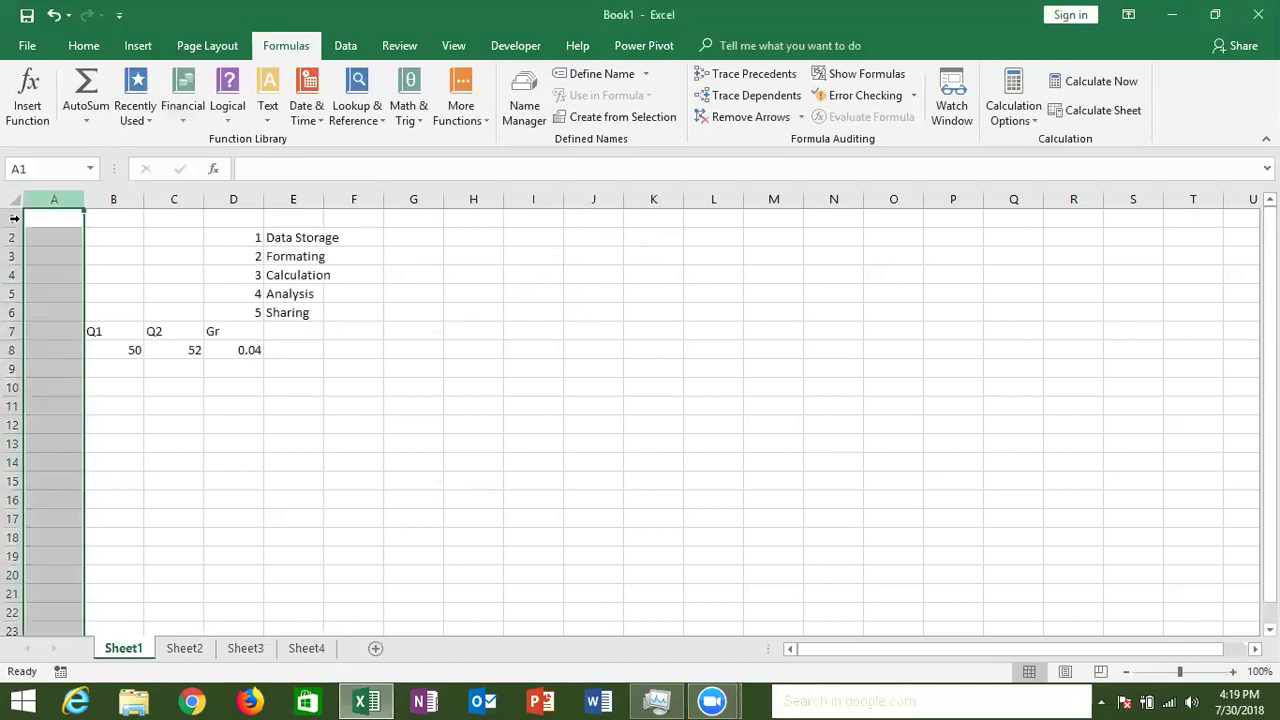
left_click(14, 218)
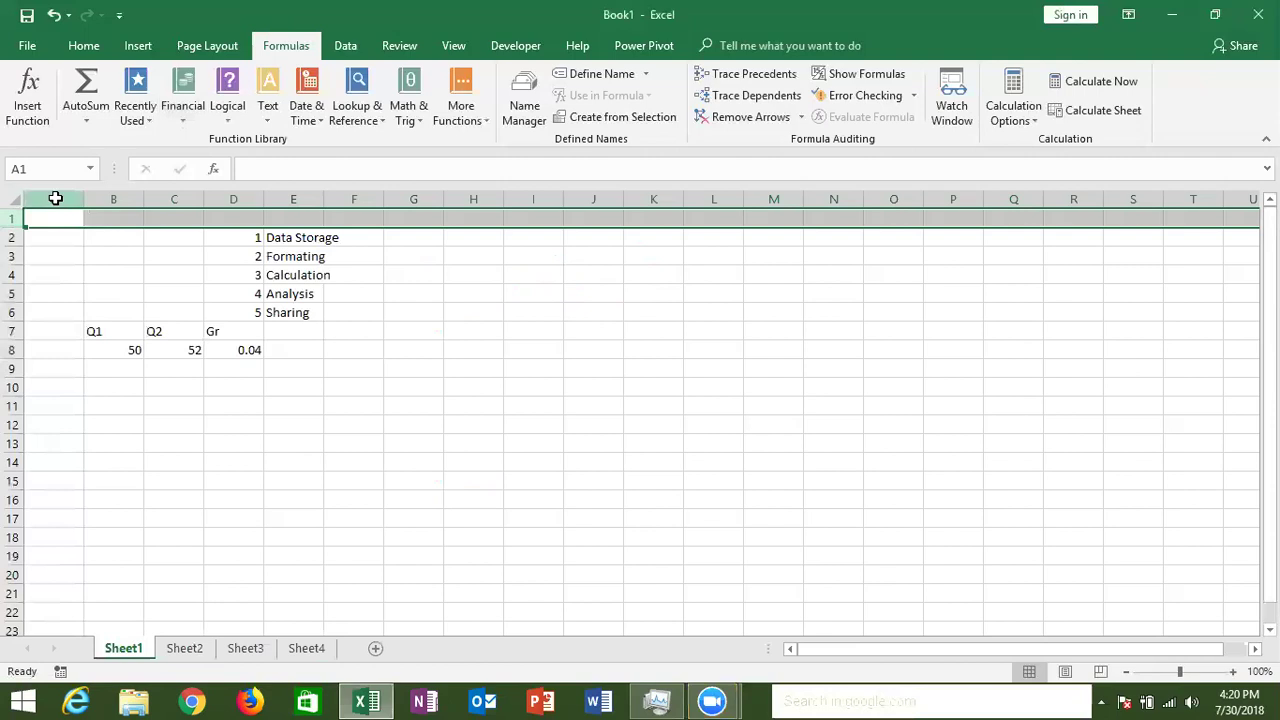
left_click(54, 199)
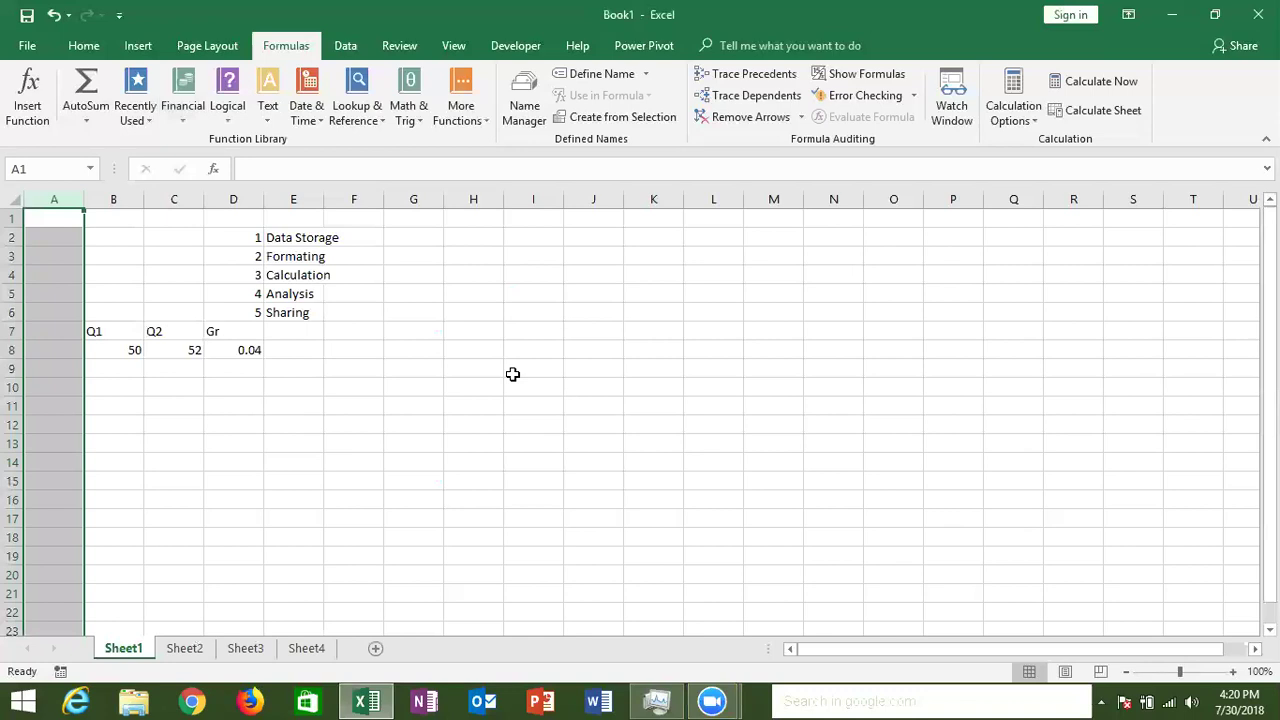
left_click(507, 289)
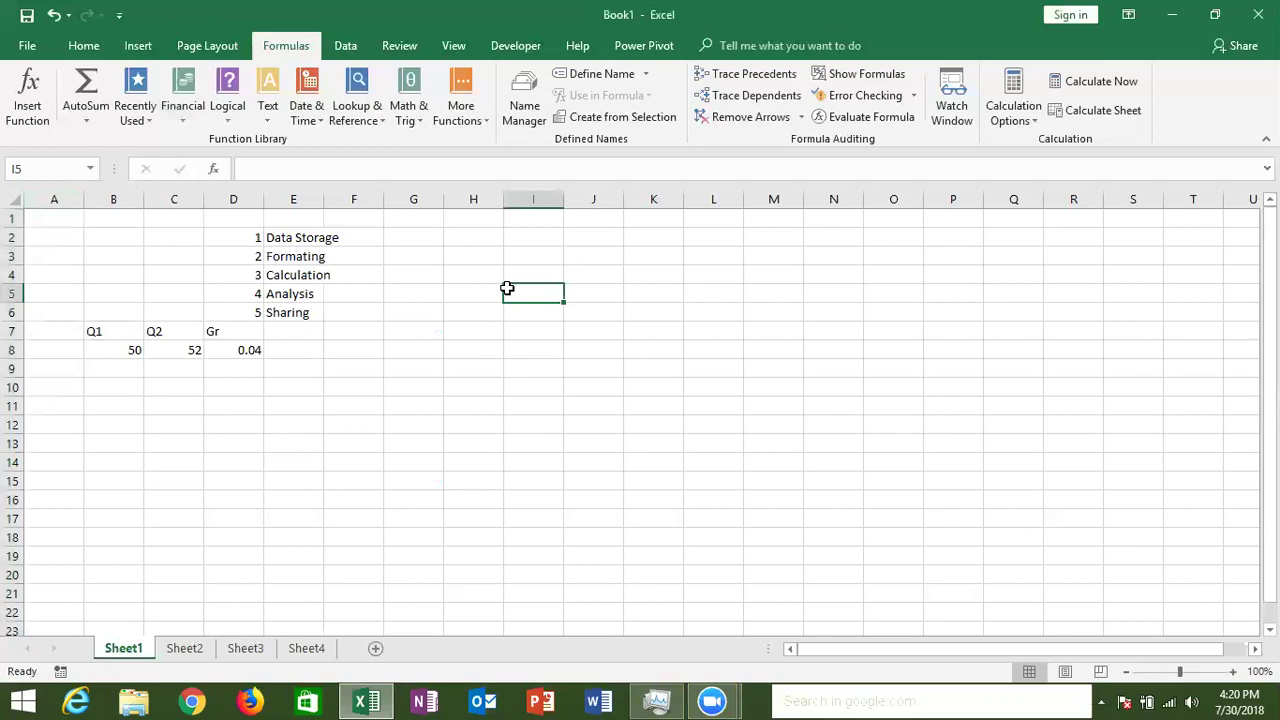
left_click(376, 649)
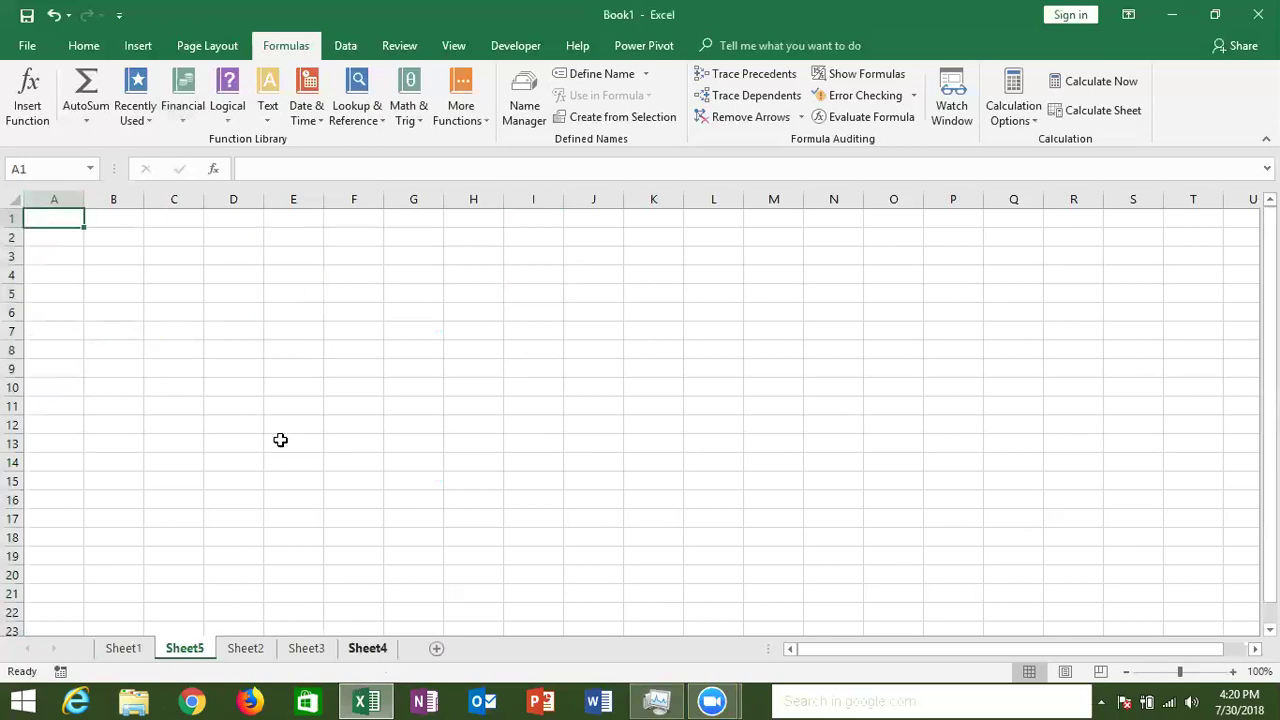
left_click(224, 315)
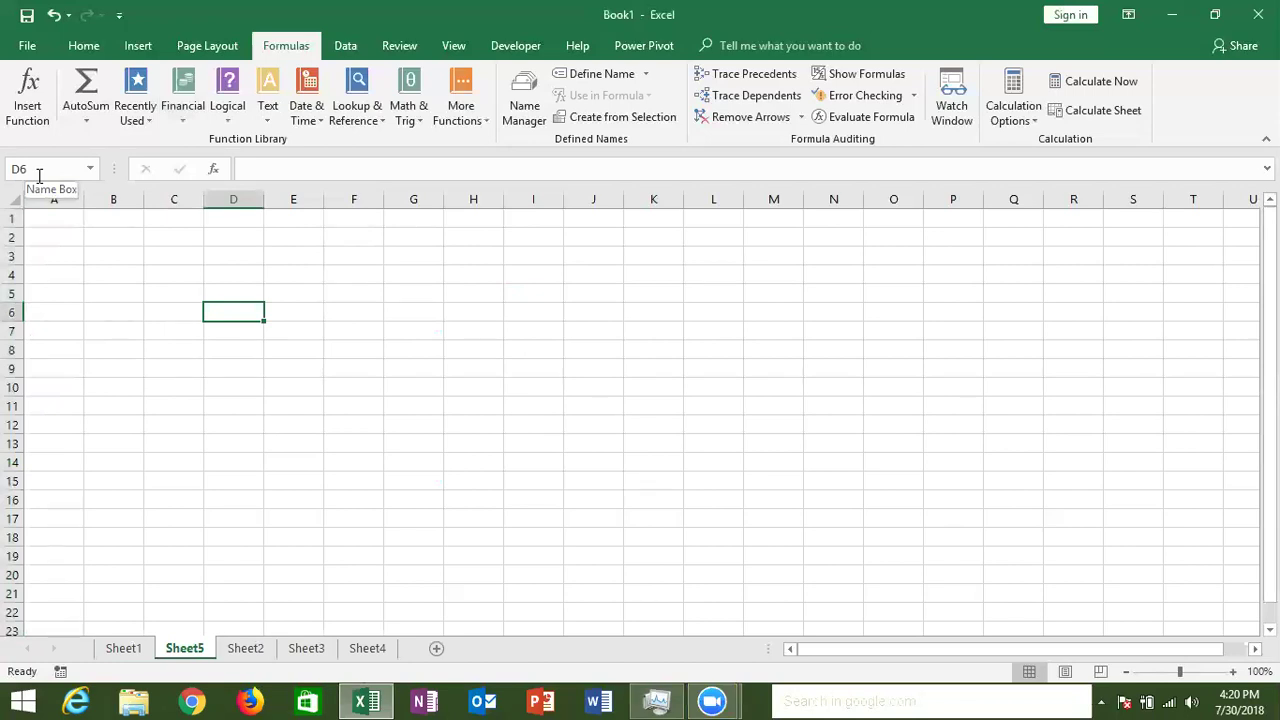
left_click(237, 199)
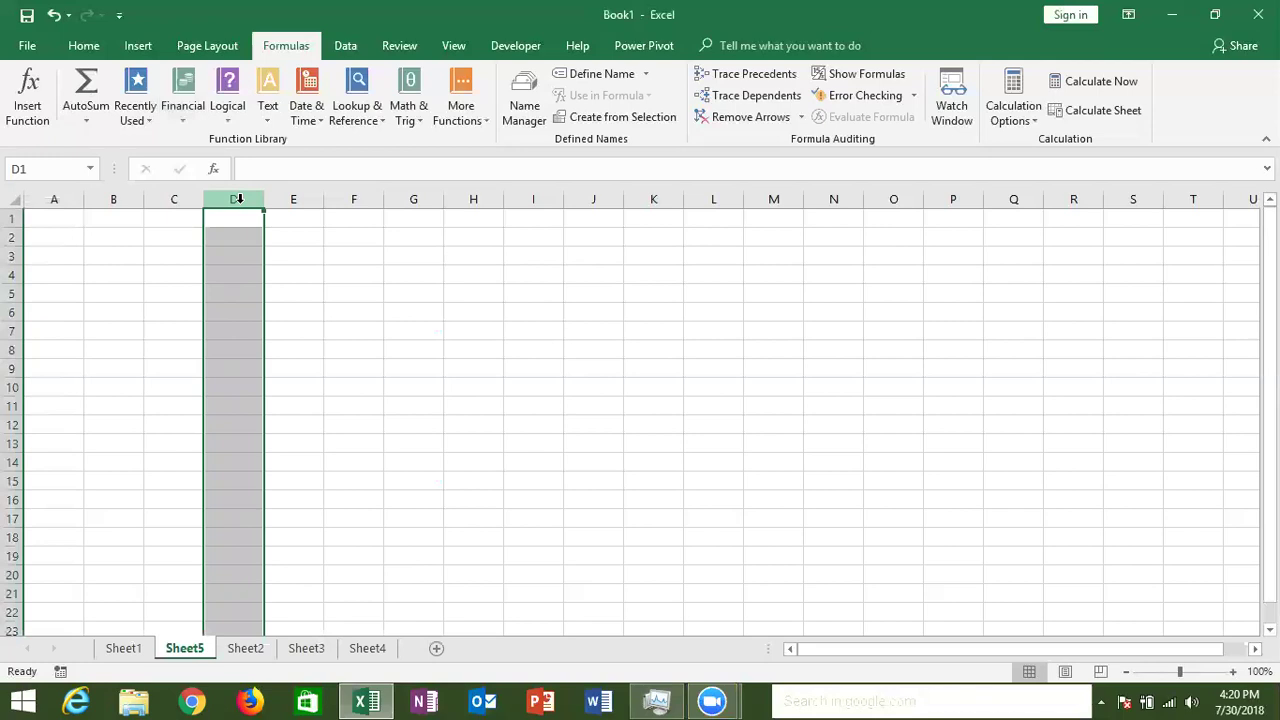
Step: Enter 20 in D4, 30 in E4, and the sum =D4+E4 in F4
left_click(227, 267)
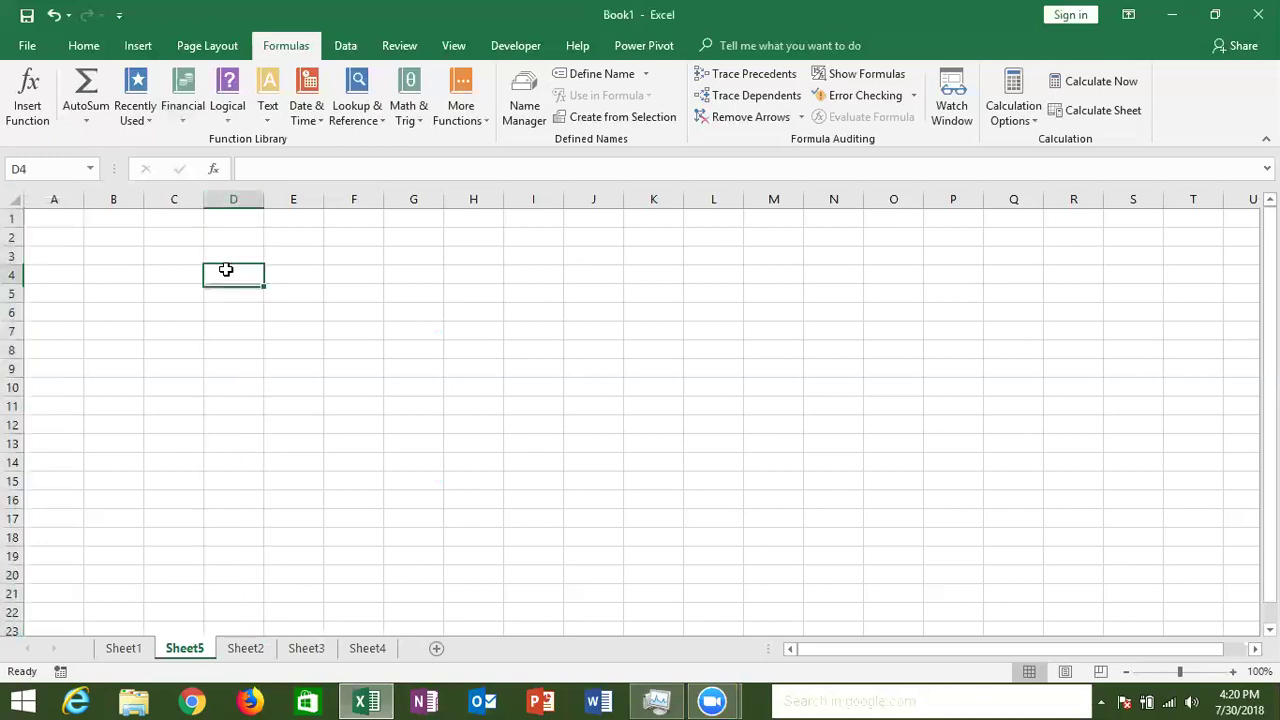
type("20")
key("Tab")
type("30")
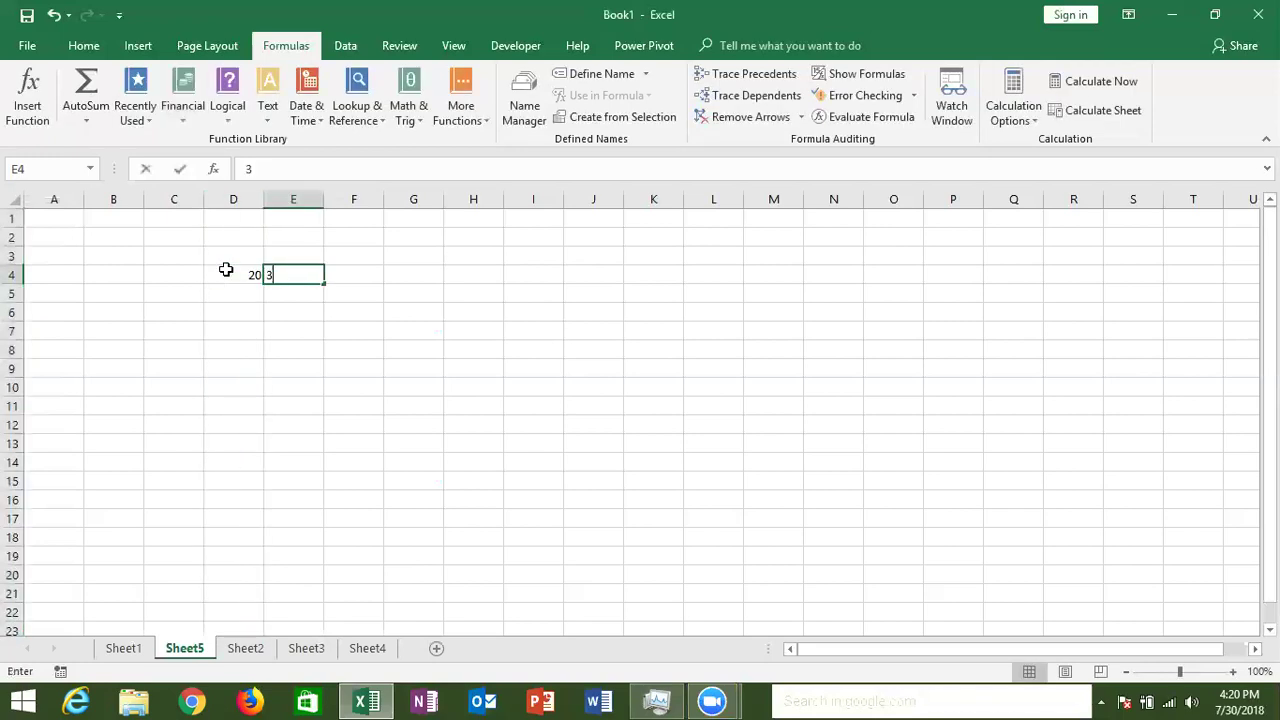
key("Tab")
type("=")
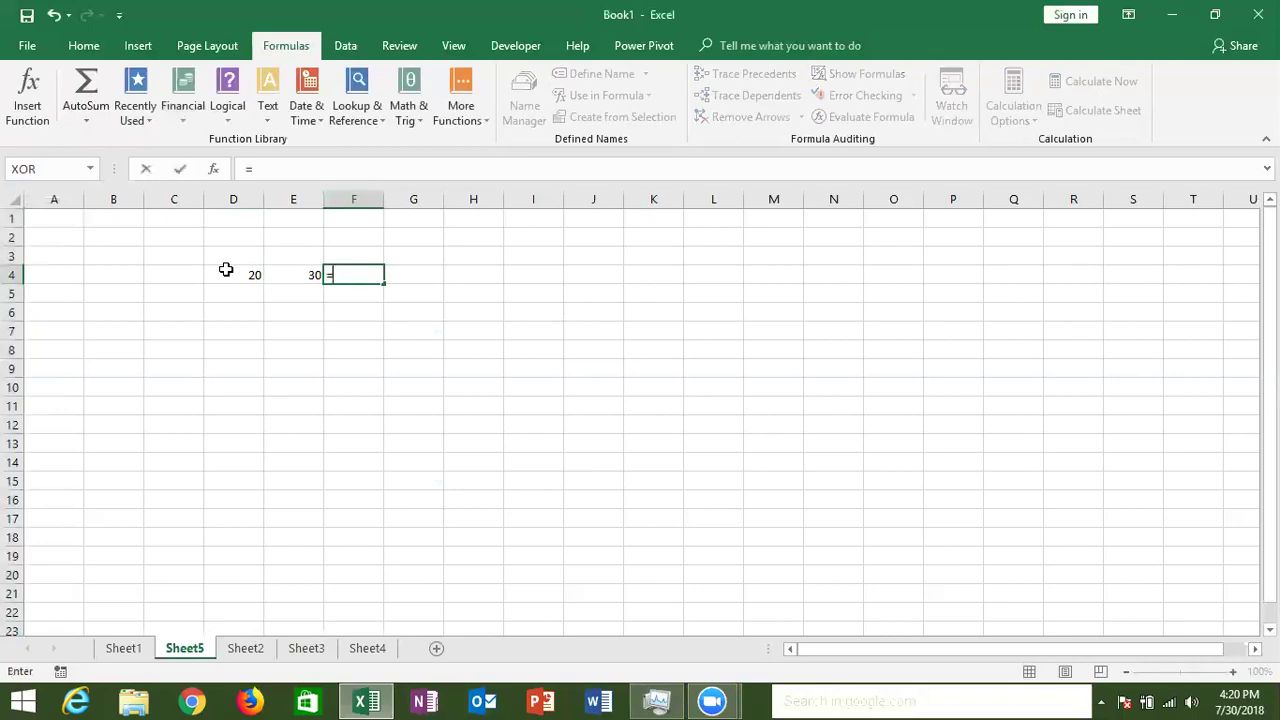
key("Left")
key("Left")
type("+")
key("Left")
key("Return")
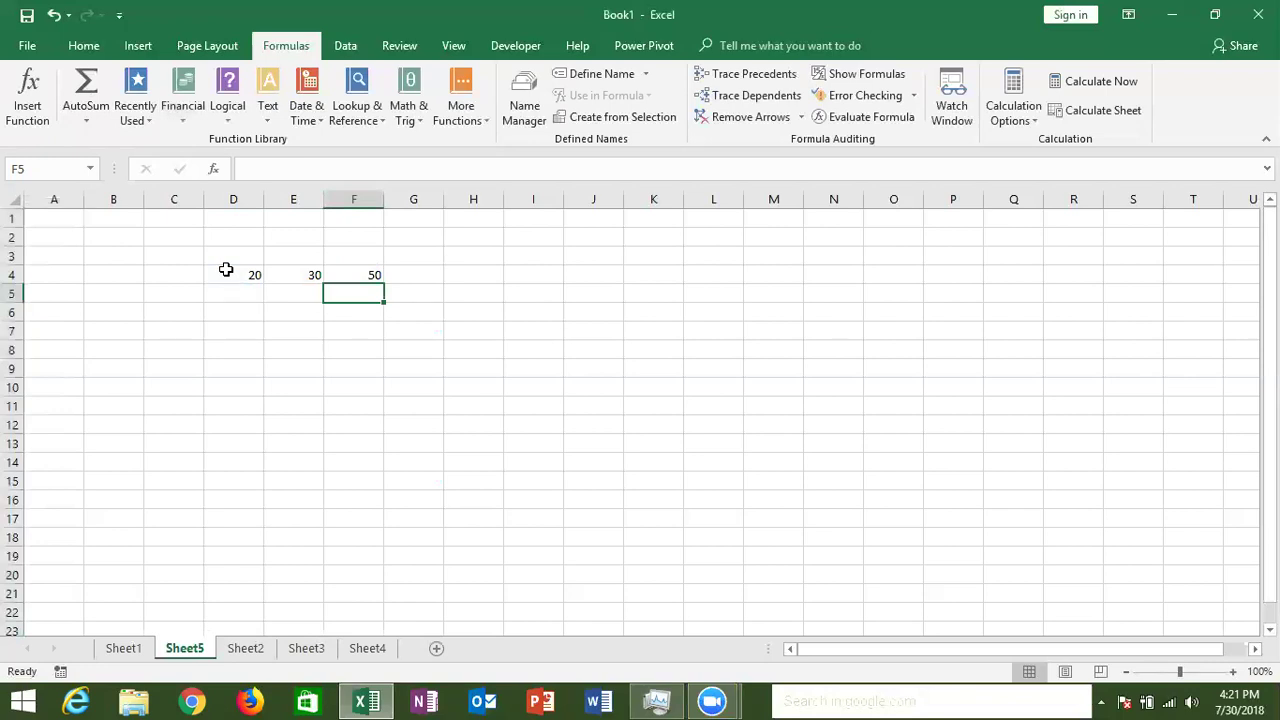
Step: Enter the hard-typed formula =20+30 in E5, showing 50
key("Left")
key("Right")
key("Left")
key("Left")
key("Up")
key("Right")
key("Down")
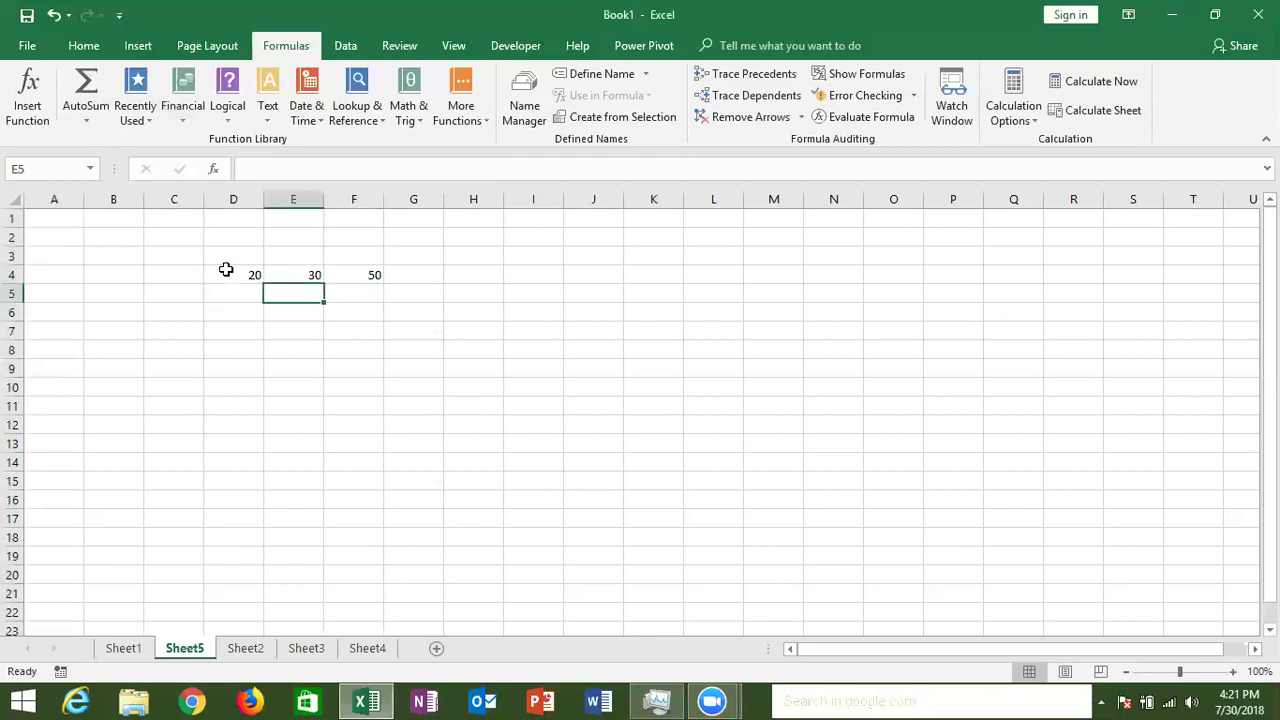
type("=")
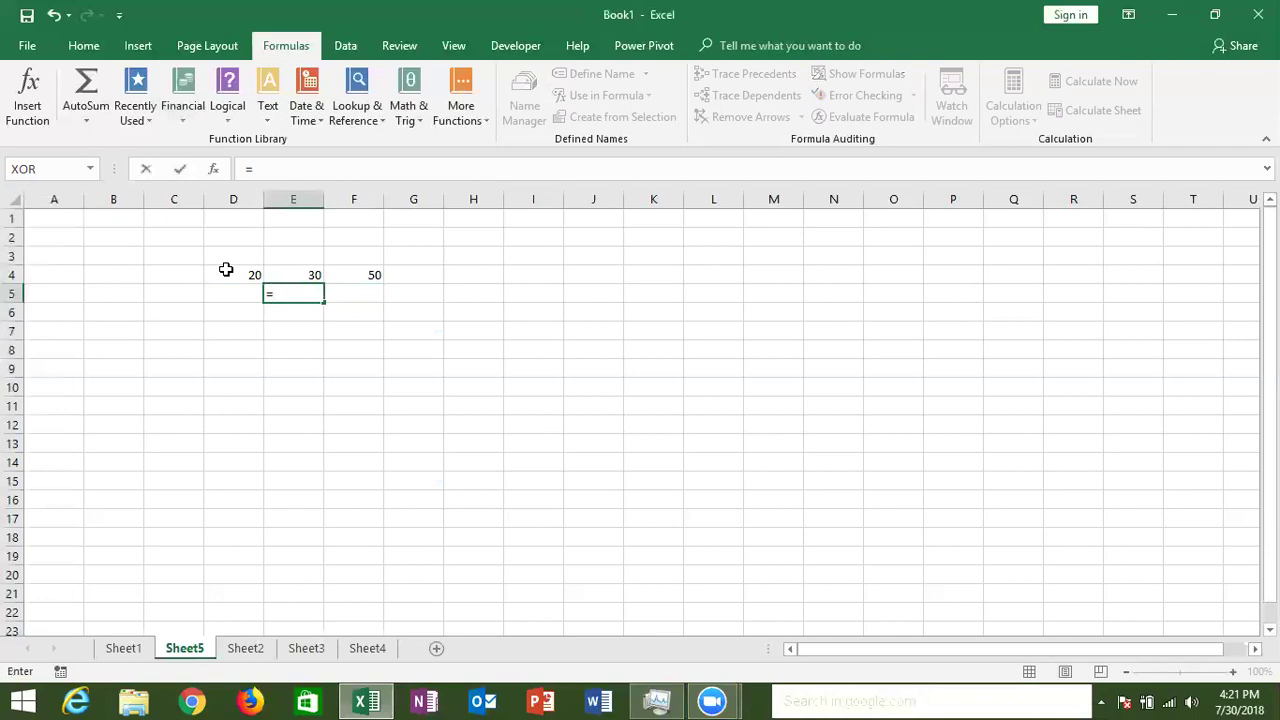
type("20+30")
key("Return")
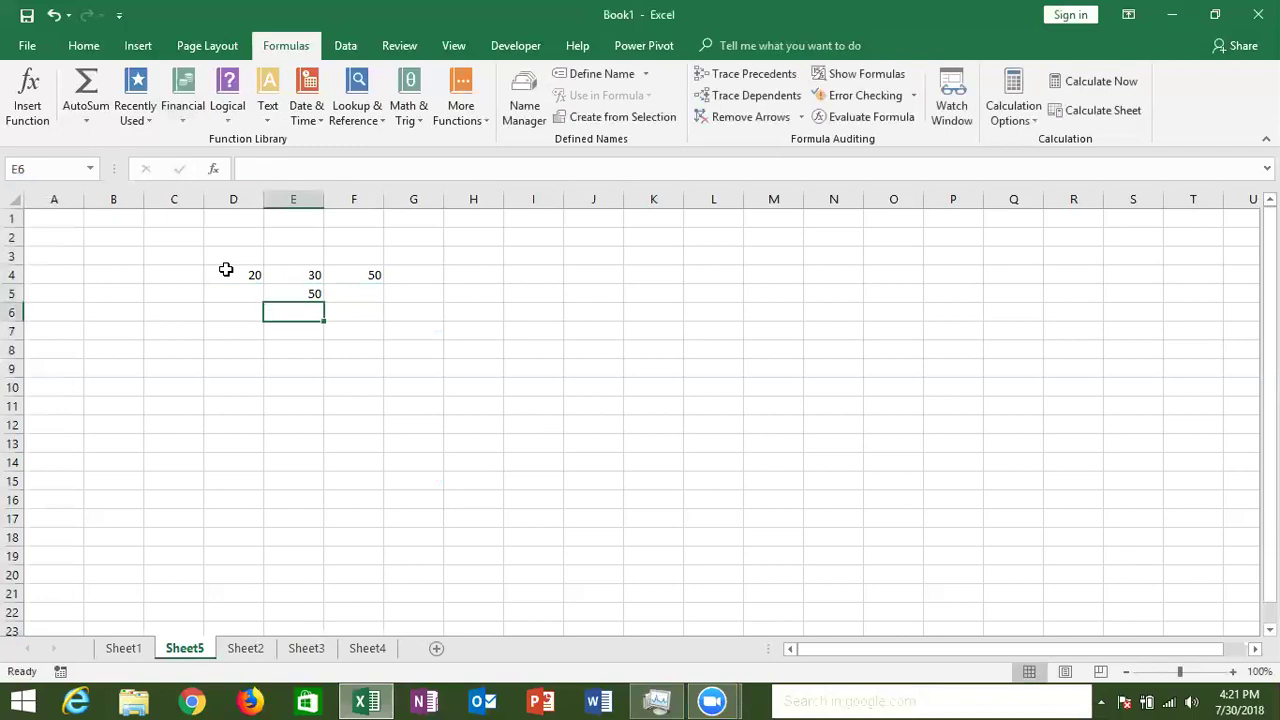
key("Up")
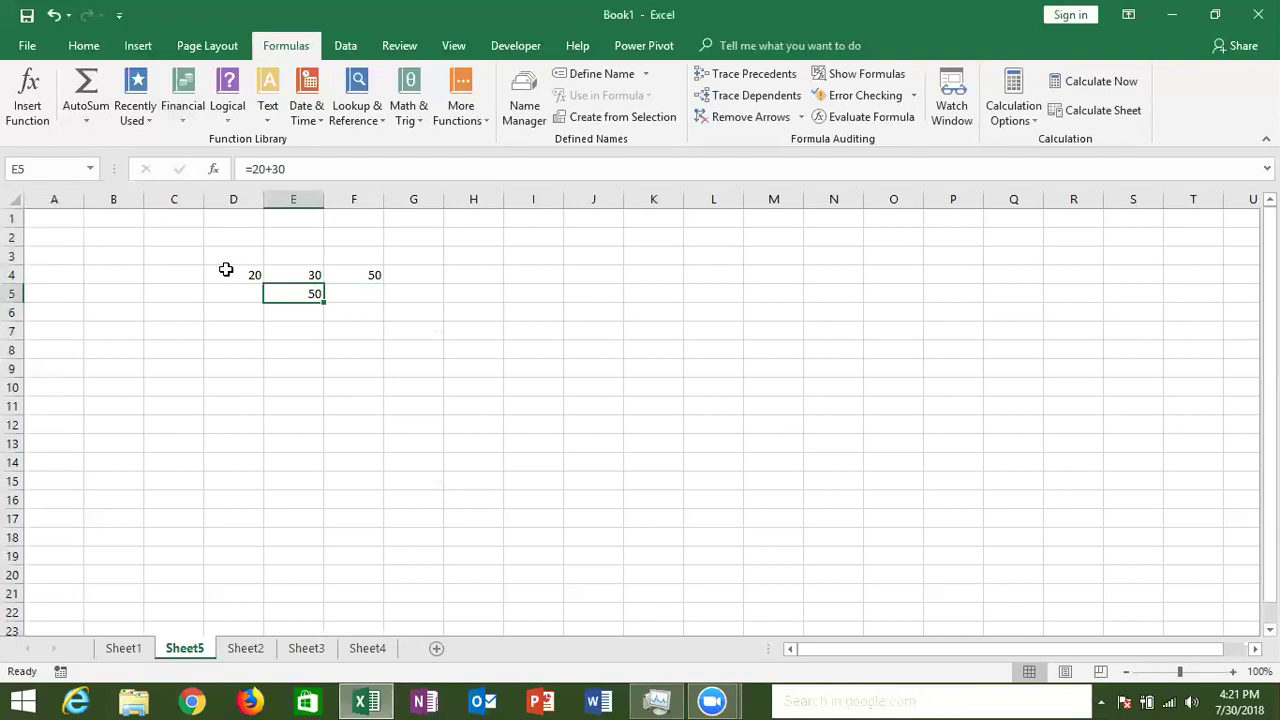
key("Up")
Step: Enter 60 in E4, then view E5's fixed =20+30 formula without changing it
type("60")
key("Return")
double_click(290, 293)
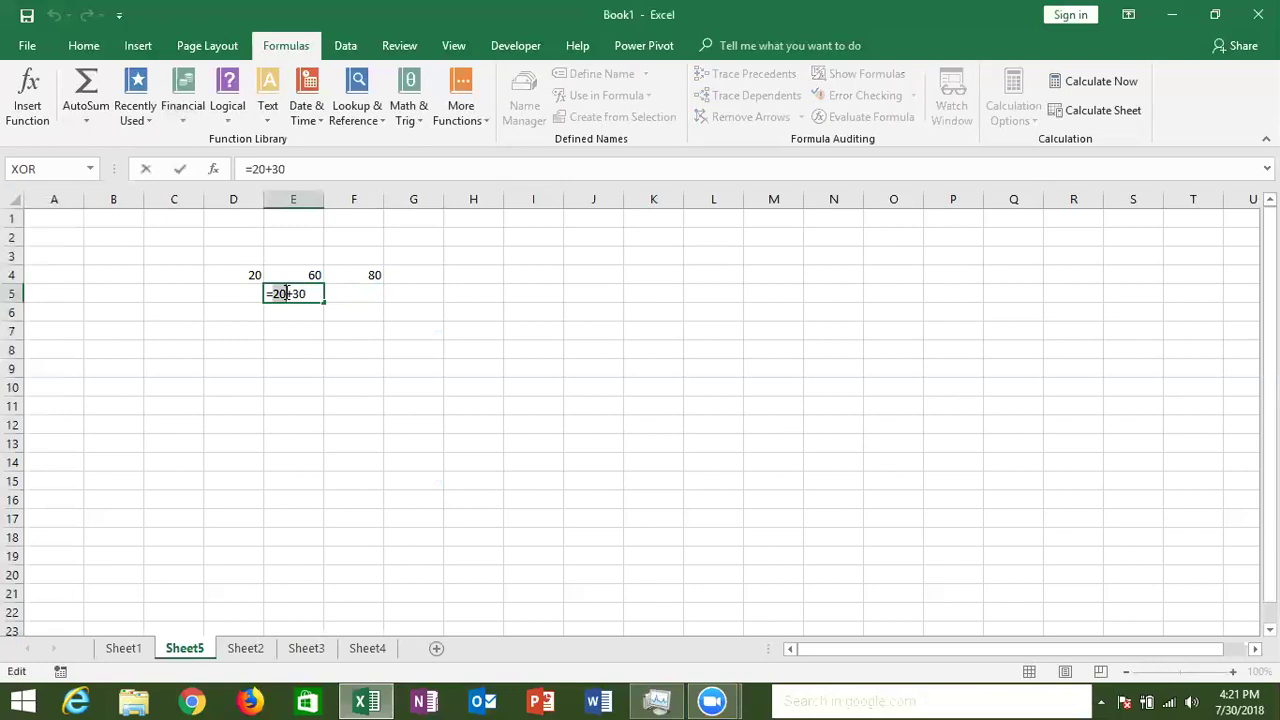
key("Escape")
Step: Inspect F4's formula =D4+E4 and highlight its D4 reference
left_click(380, 271)
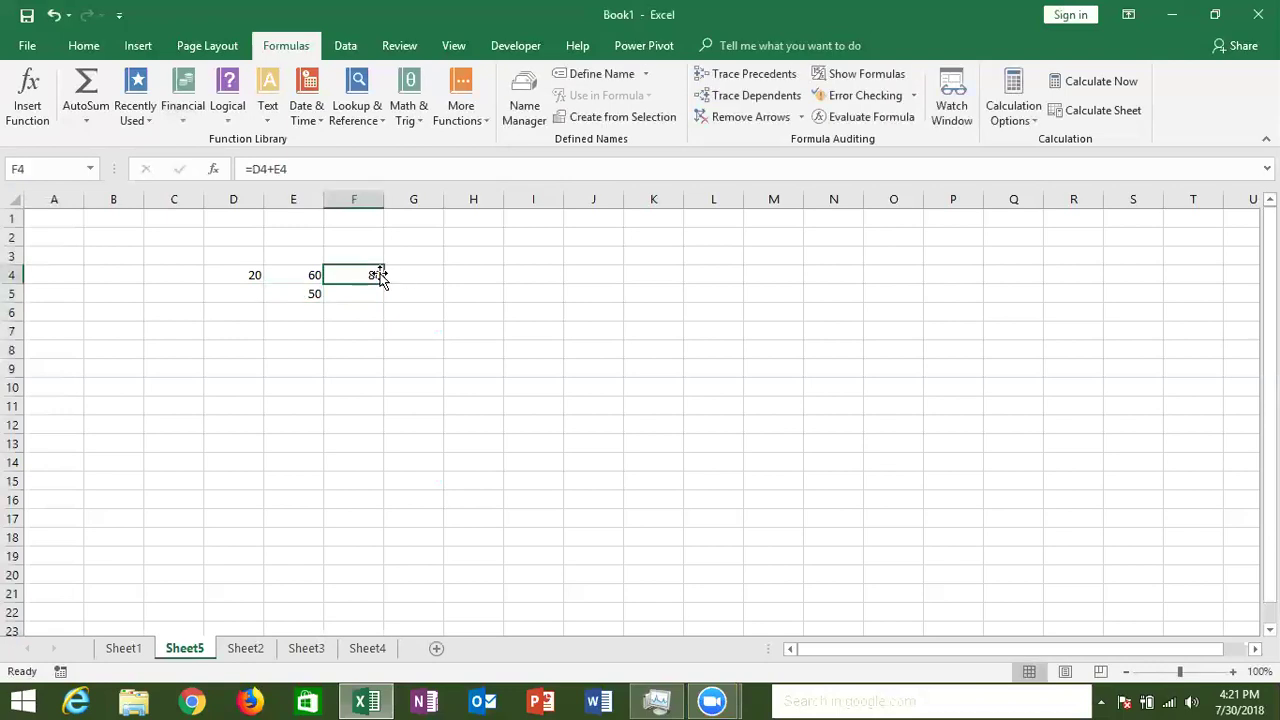
double_click(373, 273)
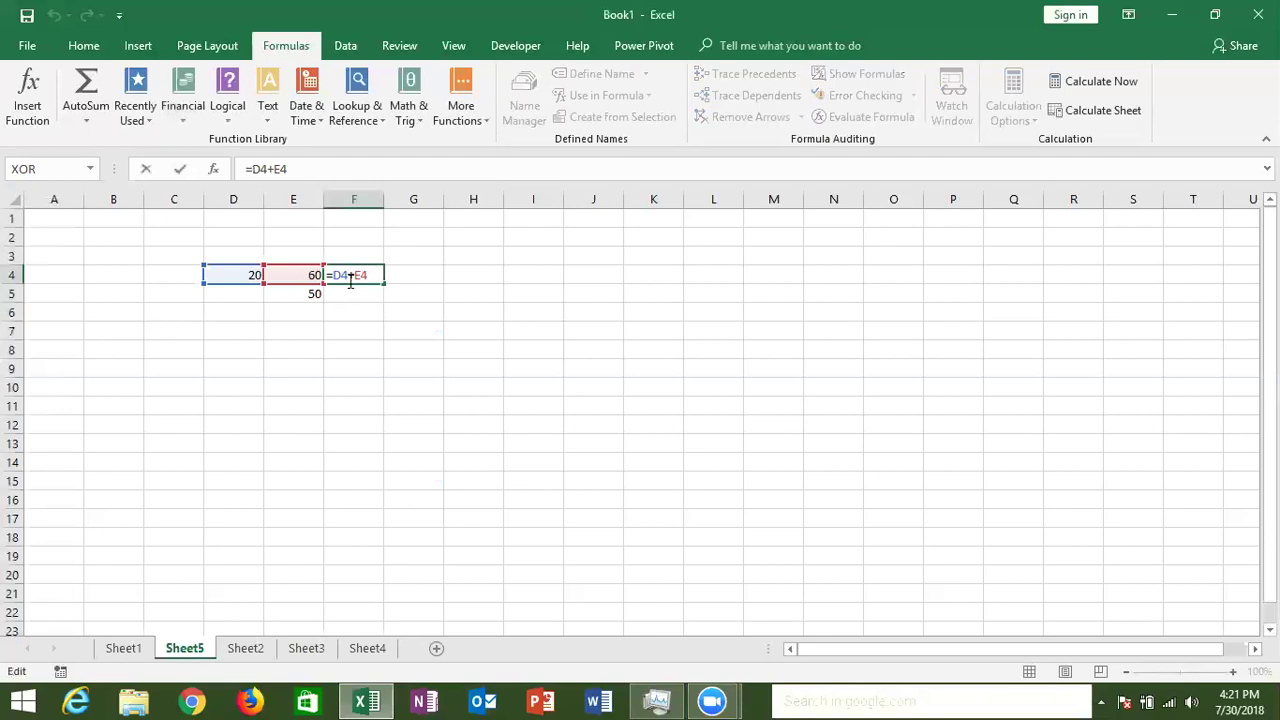
double_click(341, 275)
key("Return")
key("Up")
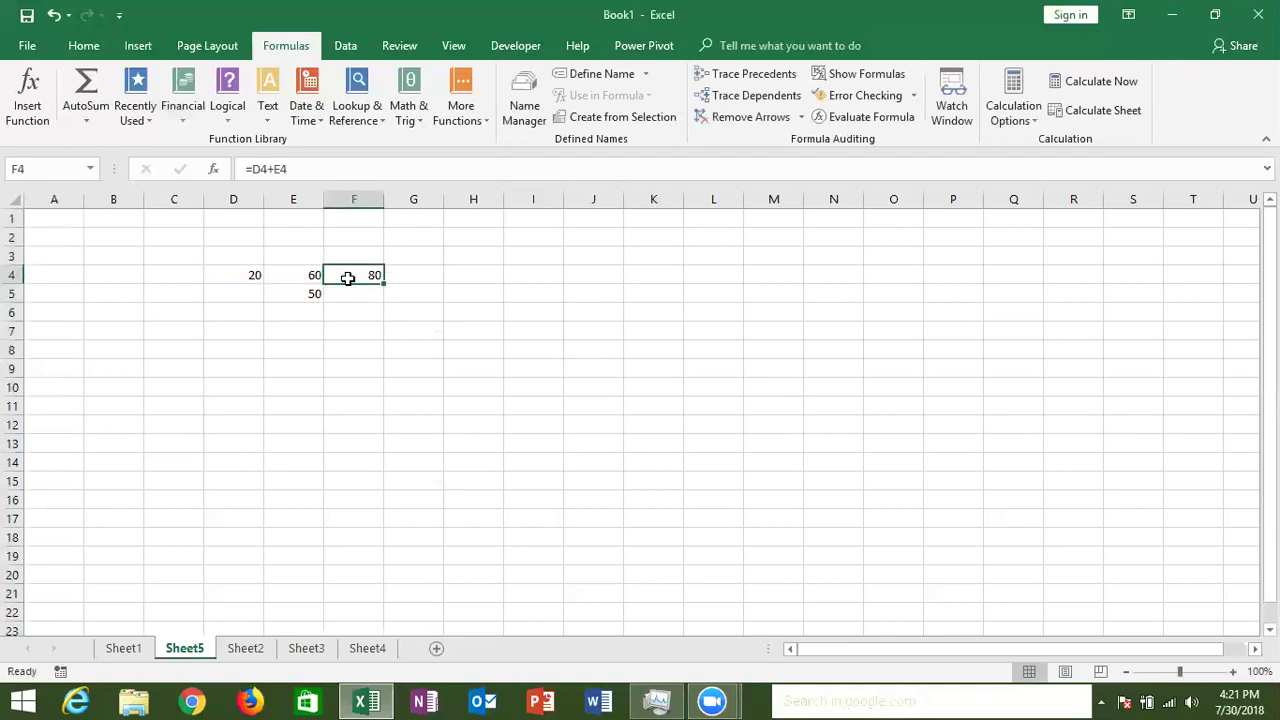
key("Left")
Step: Change E4 to 70 and check that F4's total updates to 90
type("70")
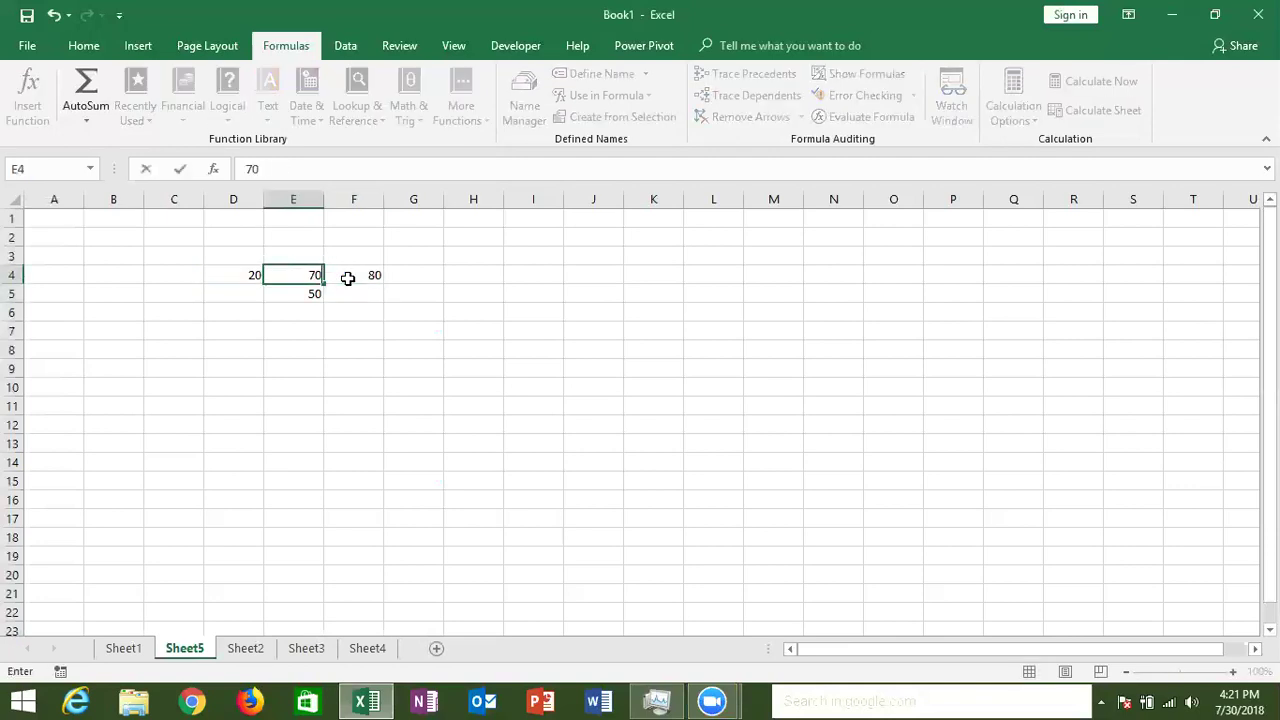
key("Return")
key("Up")
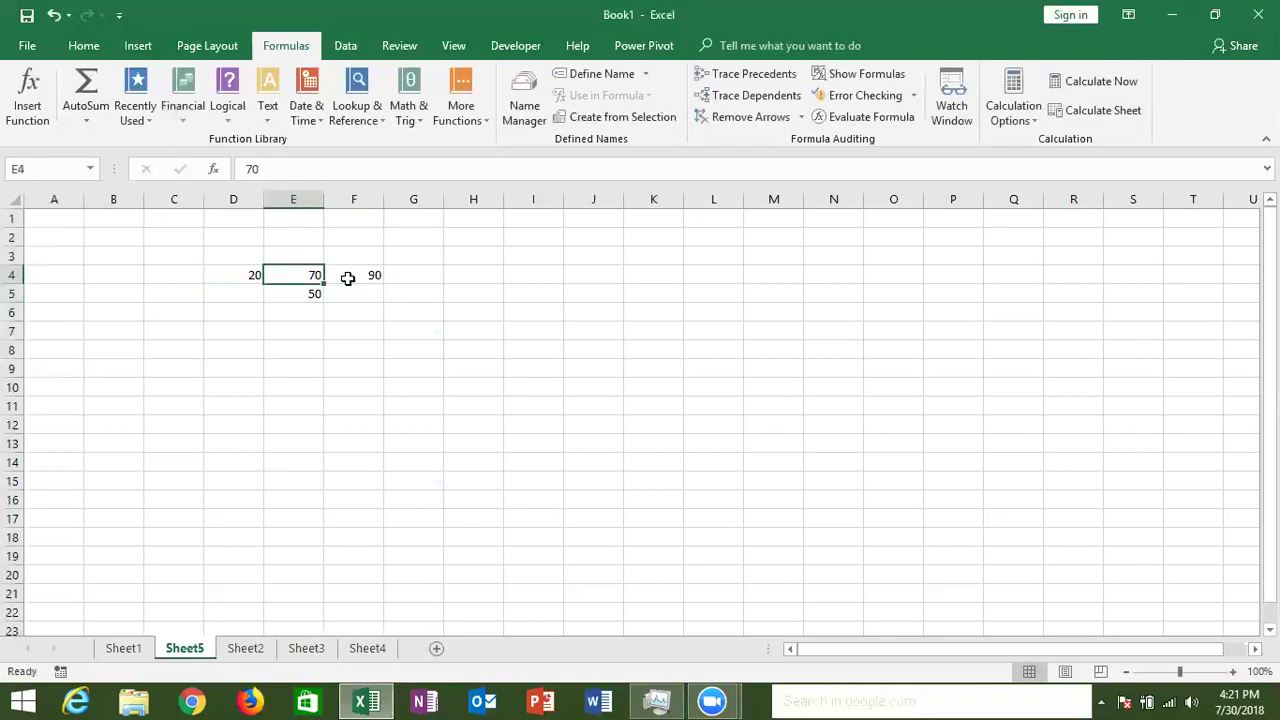
key("Right")
double_click(353, 273)
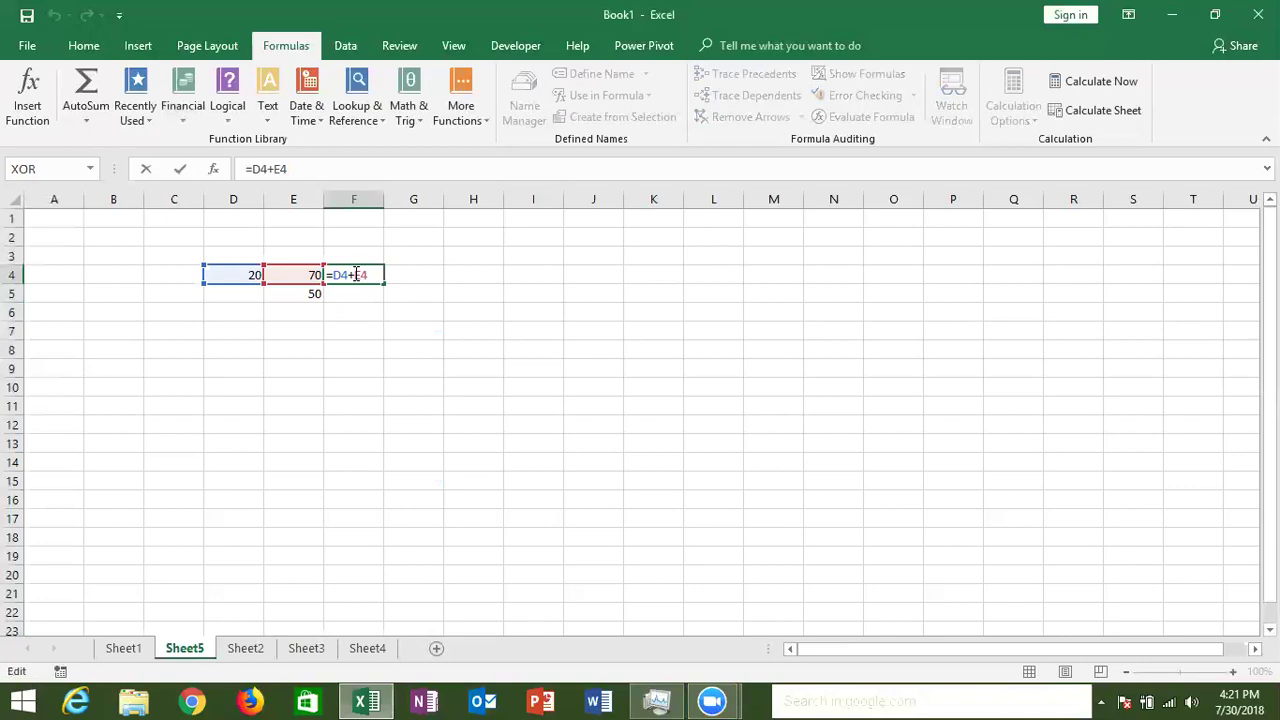
key("Escape")
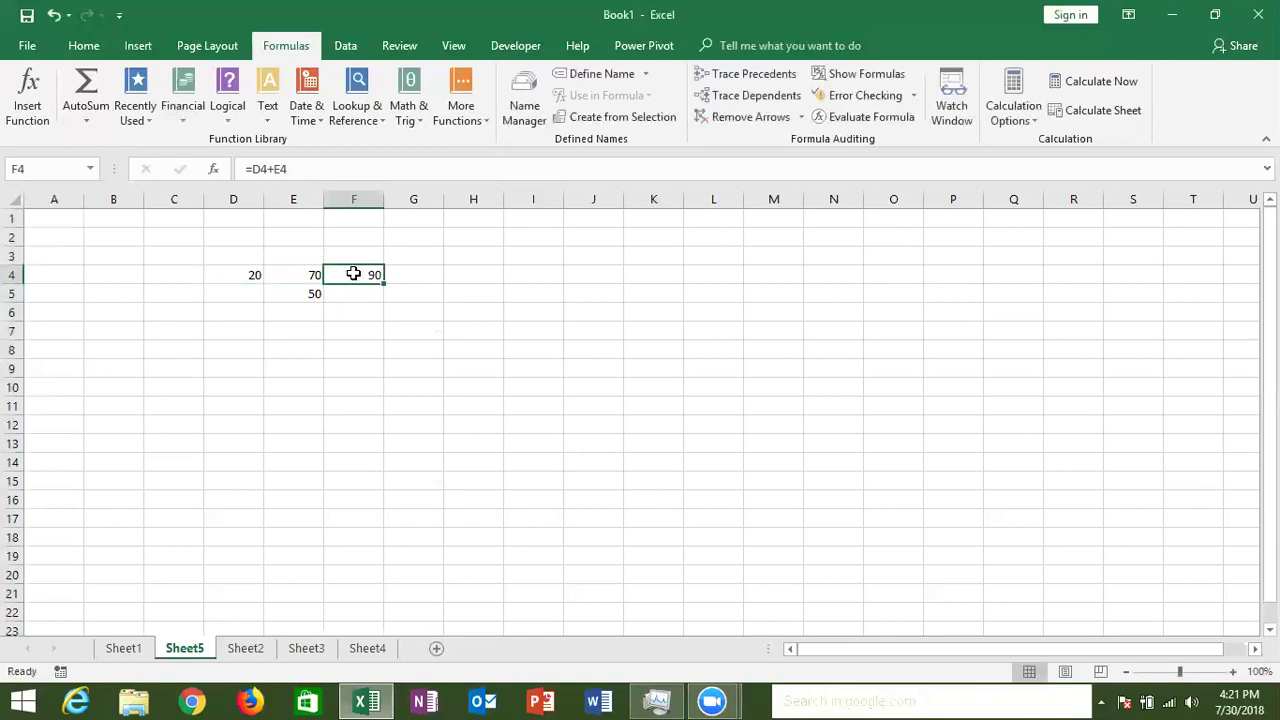
left_click(368, 361)
Step: Enter the formula =Sheet2!C6 in Sheet5's D9, referencing cell C6 on Sheet2
left_click(214, 368)
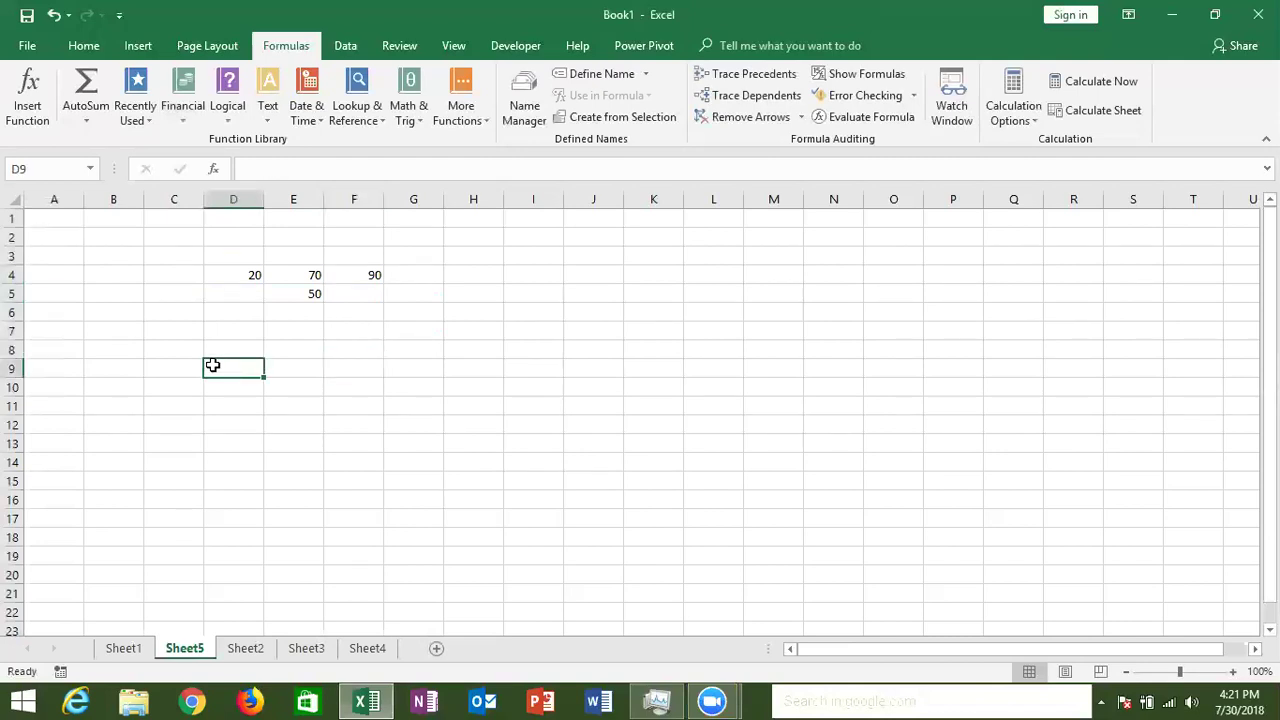
type("=")
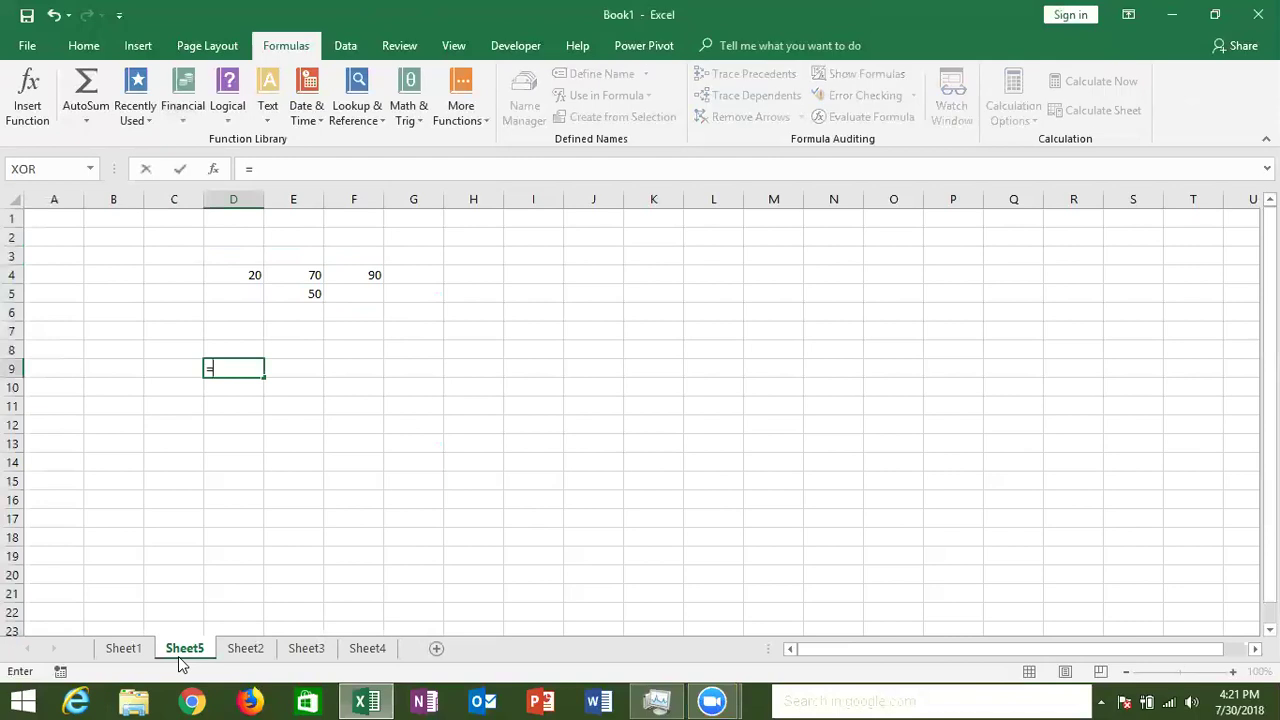
type("d4")
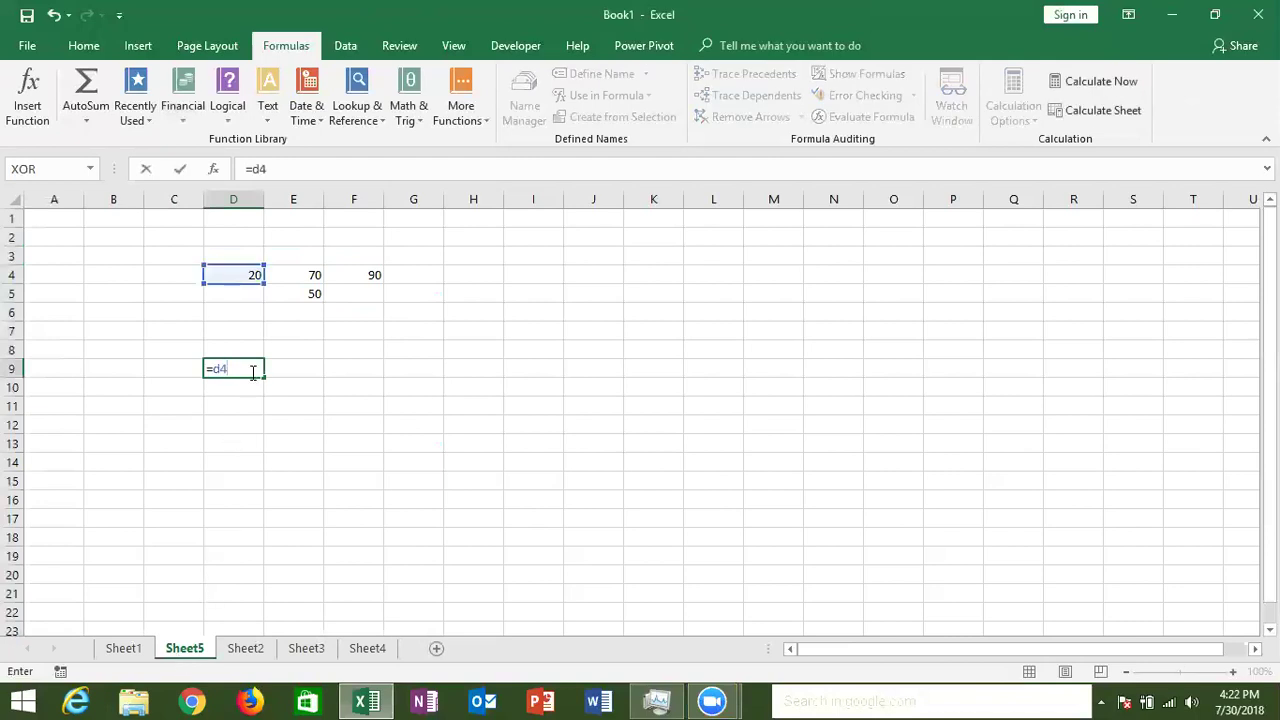
key("Escape")
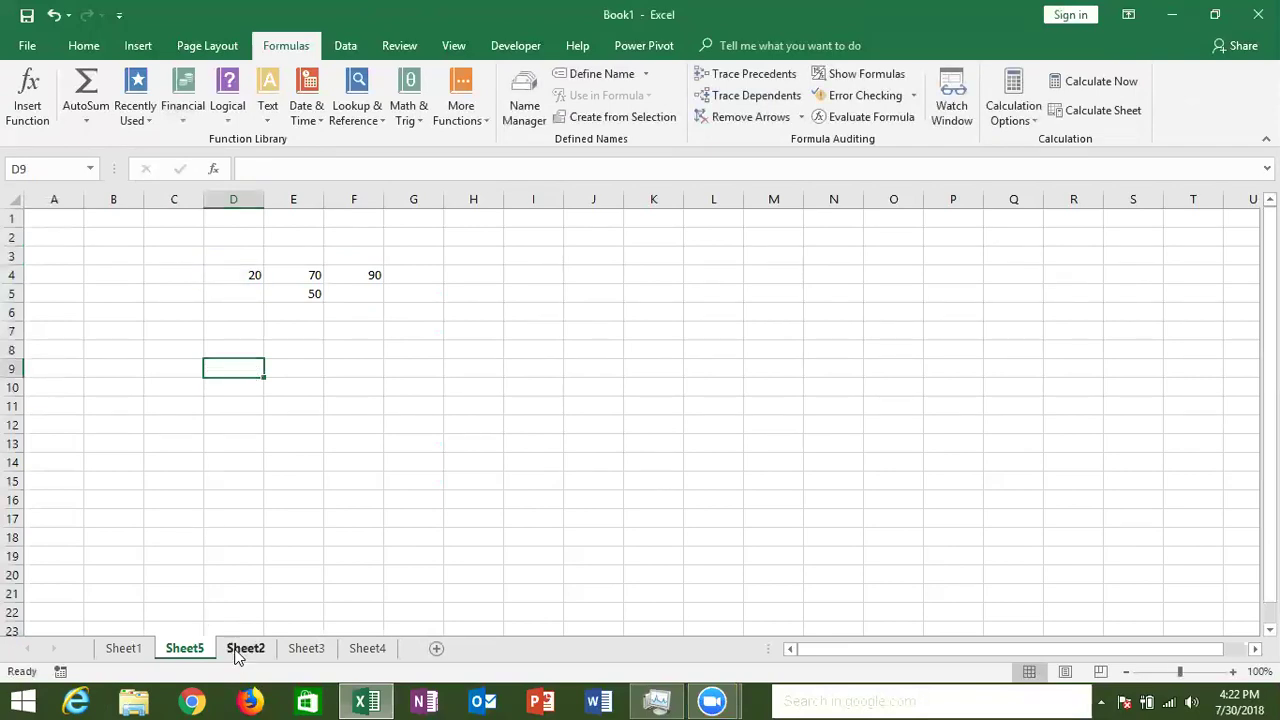
left_click(240, 650)
left_click(120, 256)
left_click(187, 650)
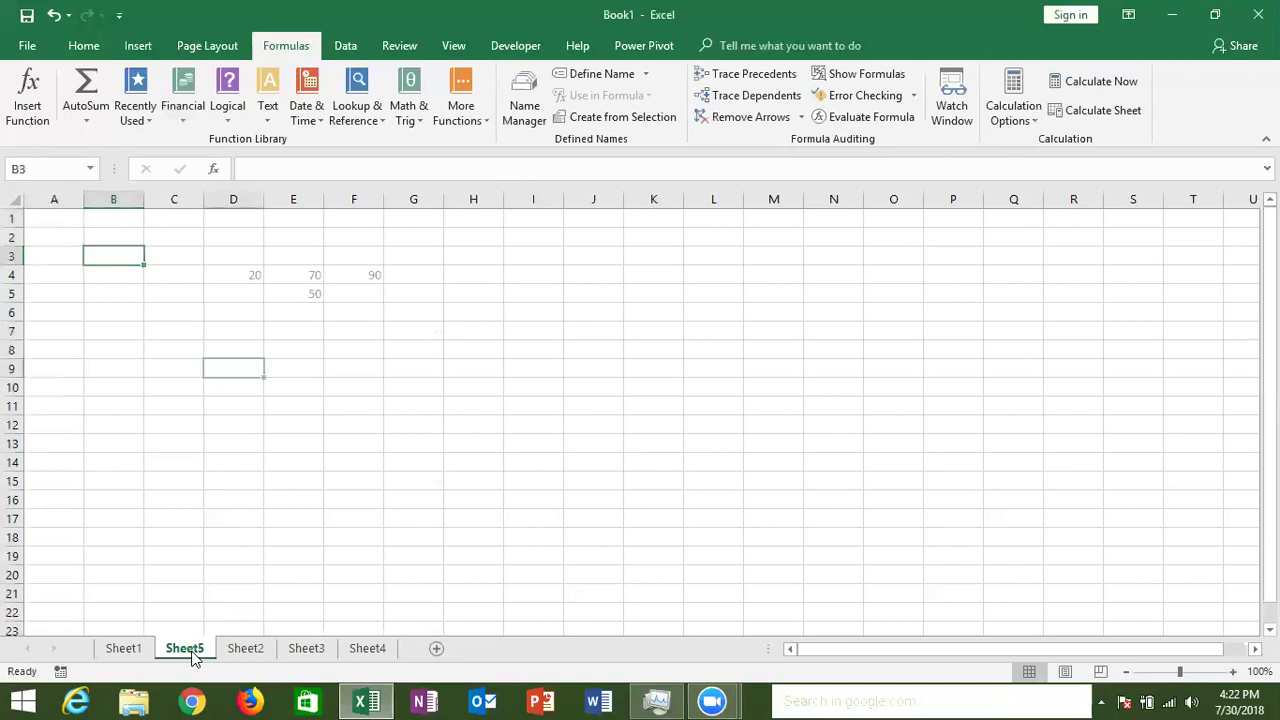
type("=")
left_click(250, 652)
left_click(162, 315)
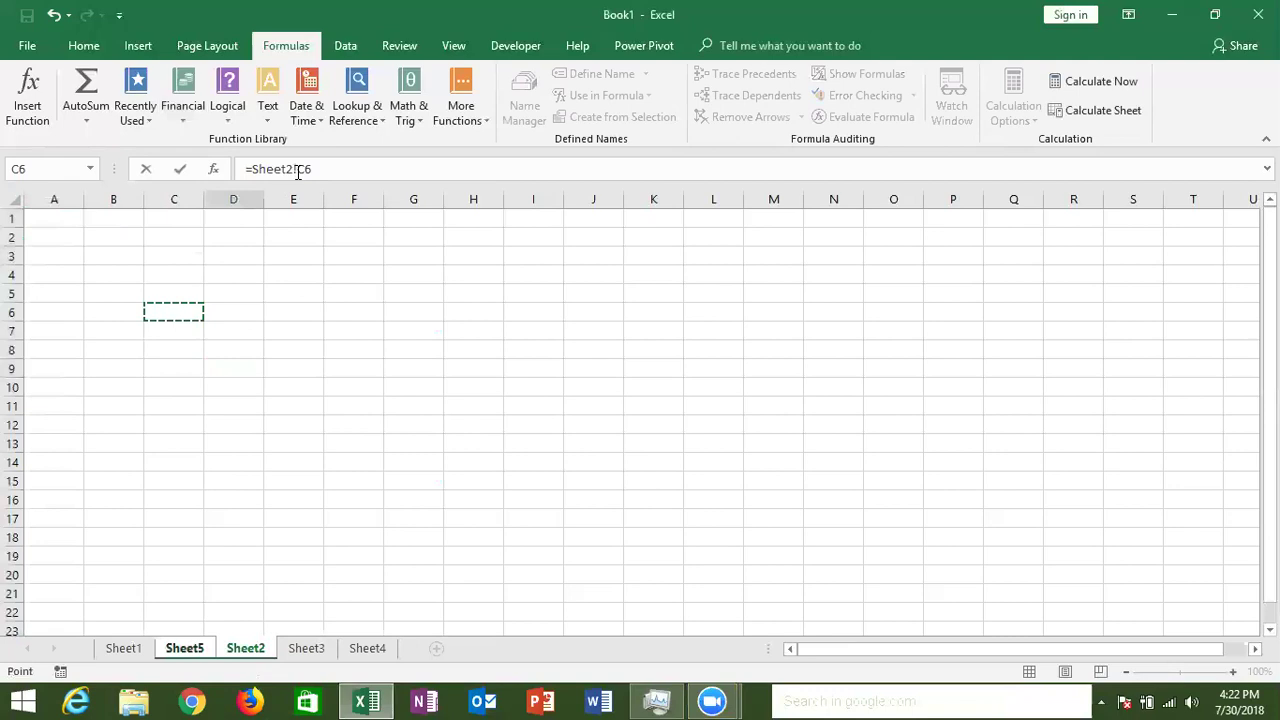
key("Return")
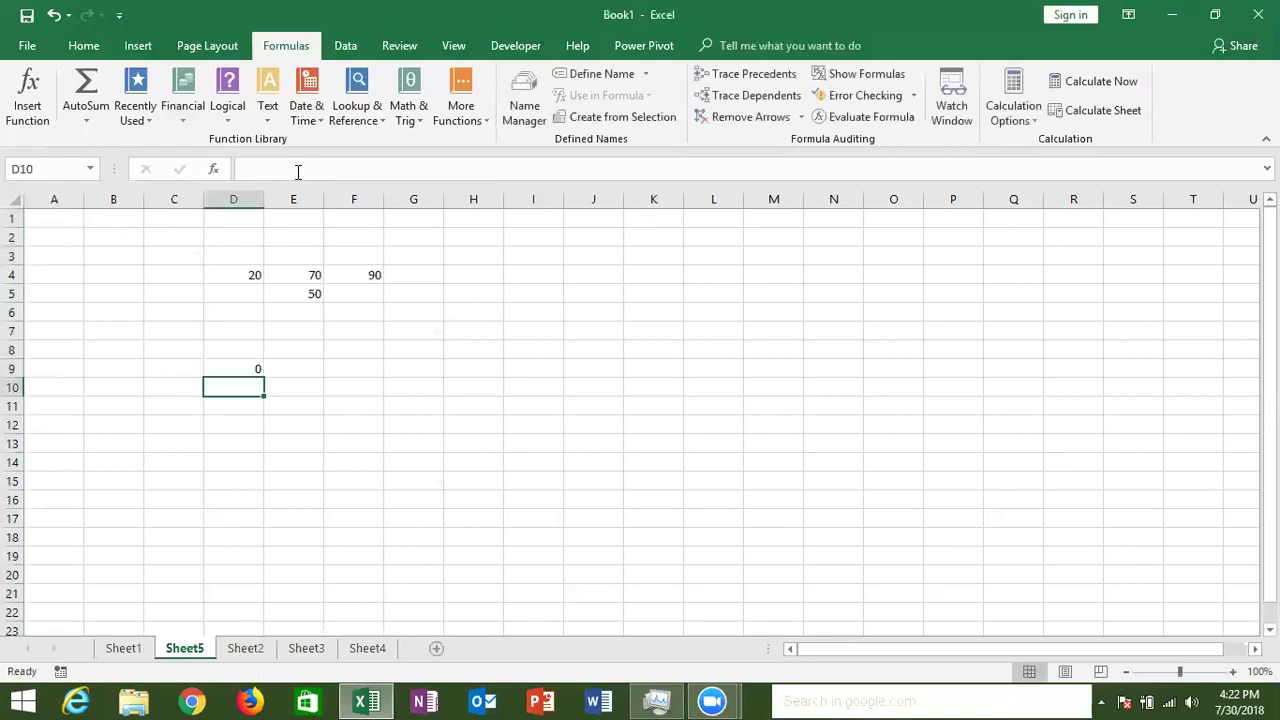
Step: Inspect D9's =Sheet2!C6 formula and E5's fixed =20+30 formula, leaving both unchanged
double_click(241, 370)
key("Escape")
left_click(250, 276)
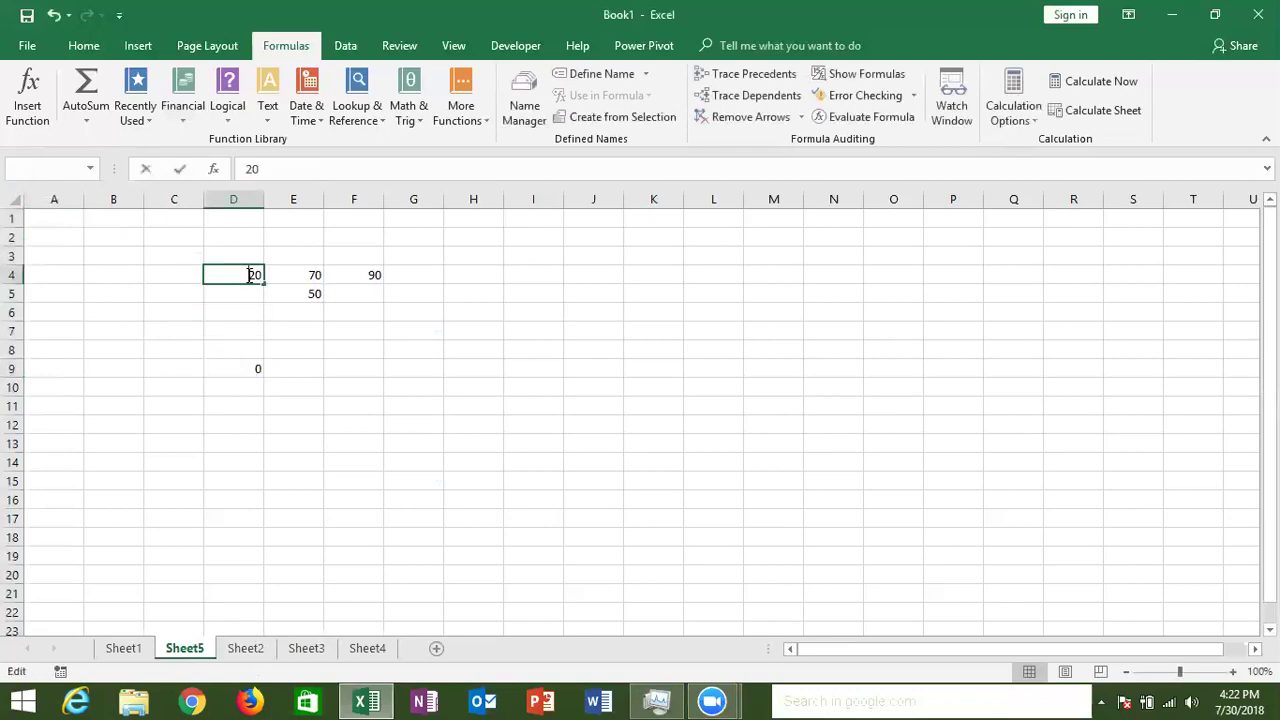
double_click(300, 292)
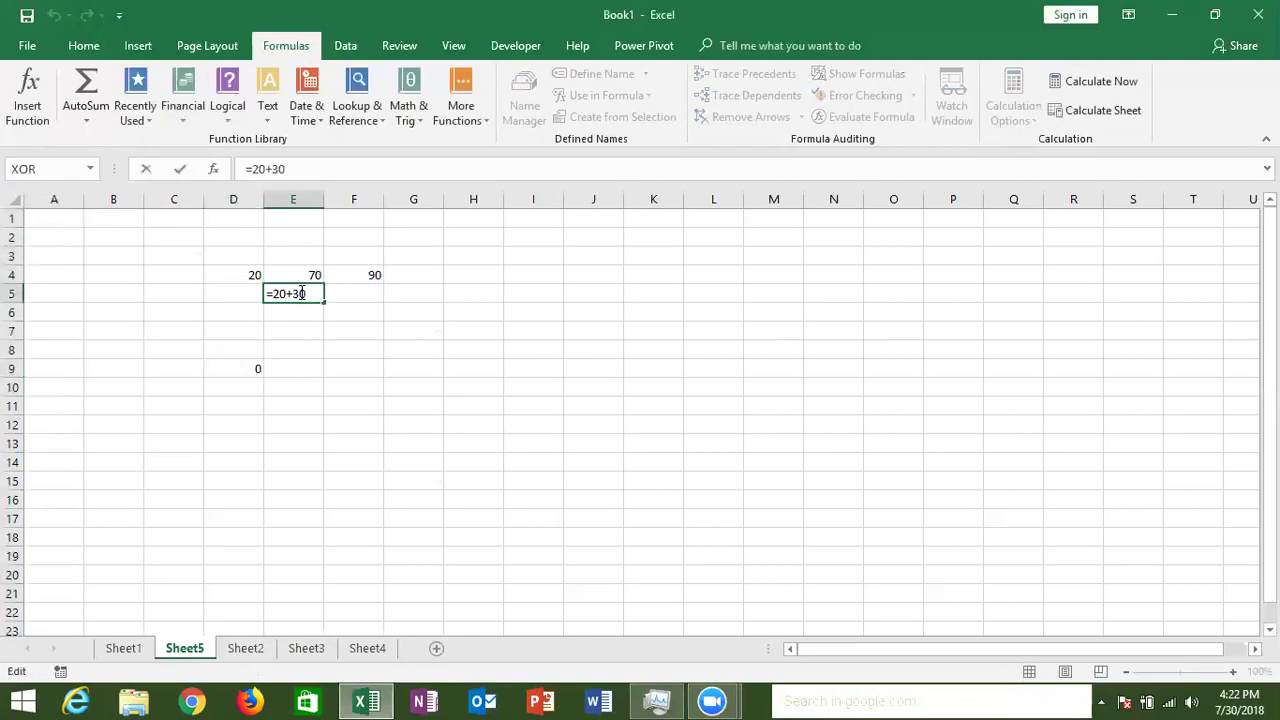
key("Escape")
left_click(243, 369)
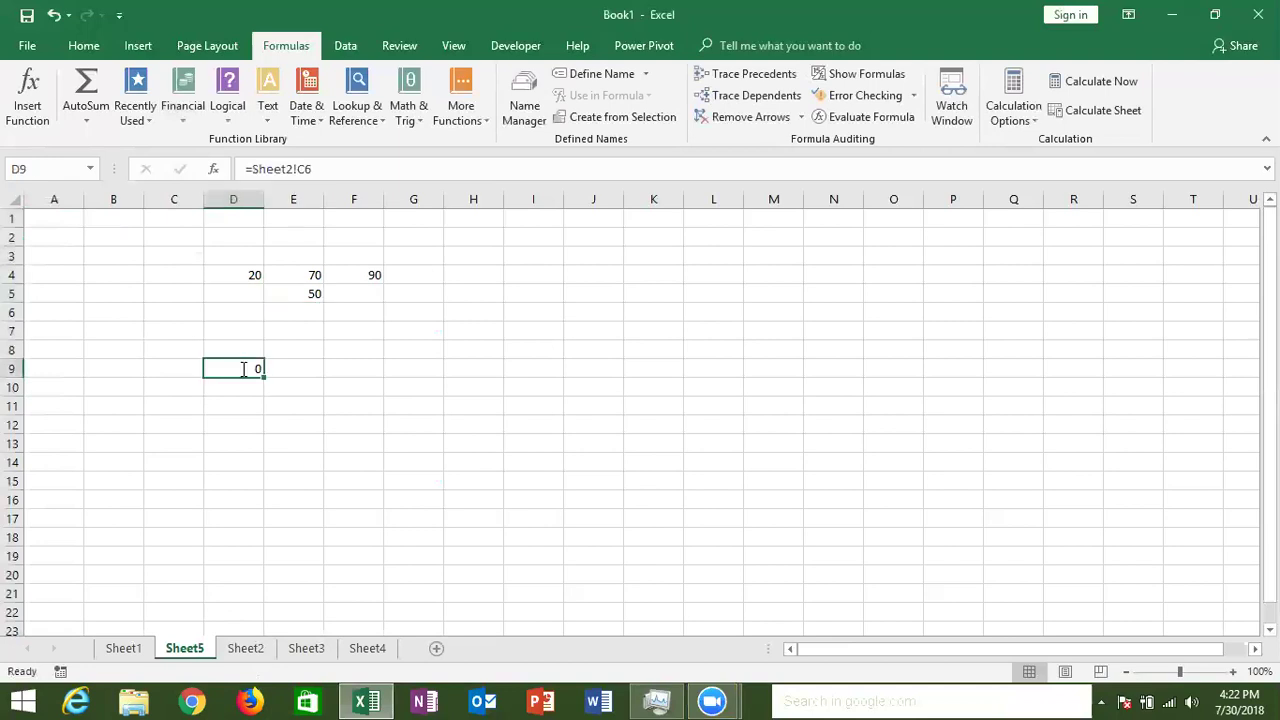
double_click(243, 369)
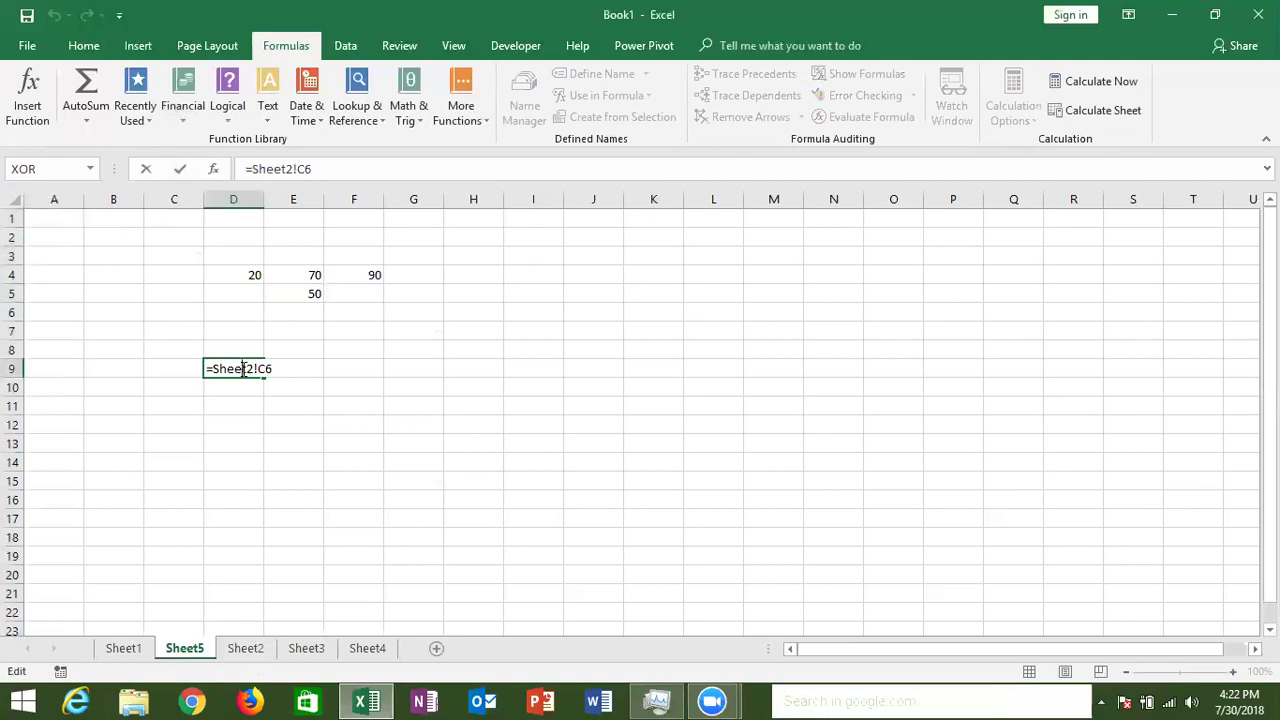
key("ctrl+Return")
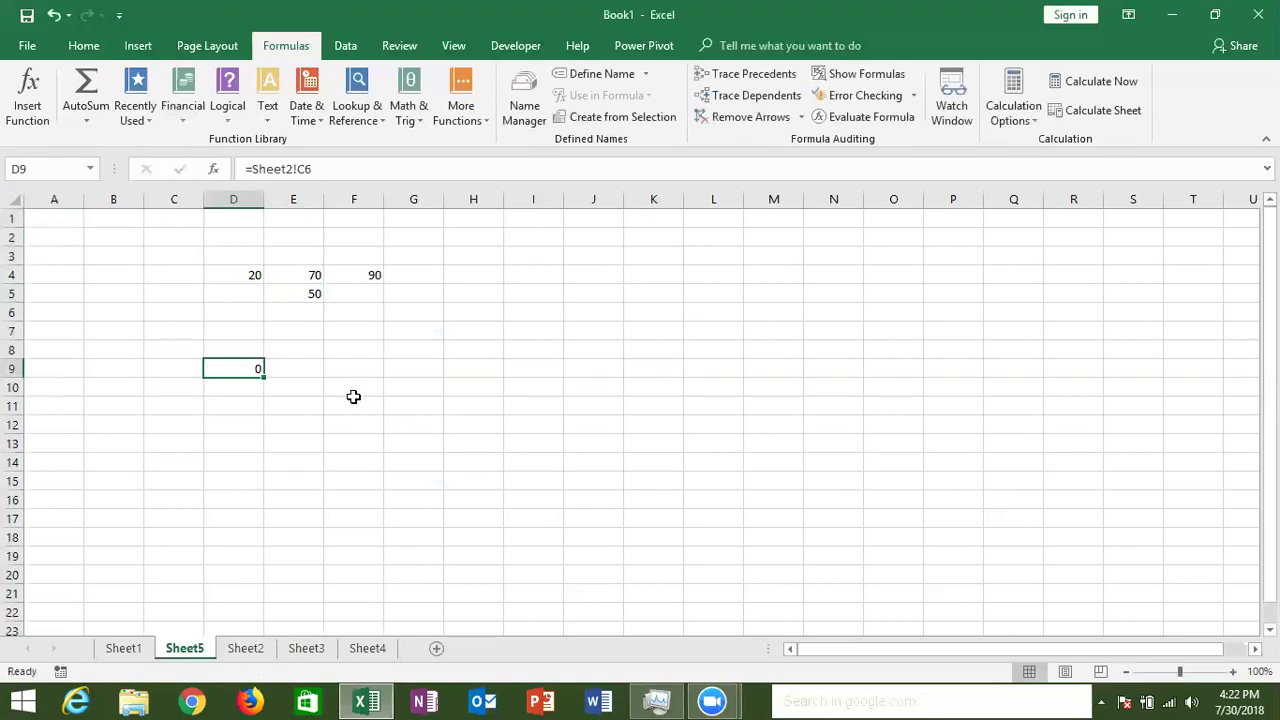
Step: Paste the Zoom meeting link into D9 and start a new blank workbook, Book2
key("ctrl+v")
key("Escape")
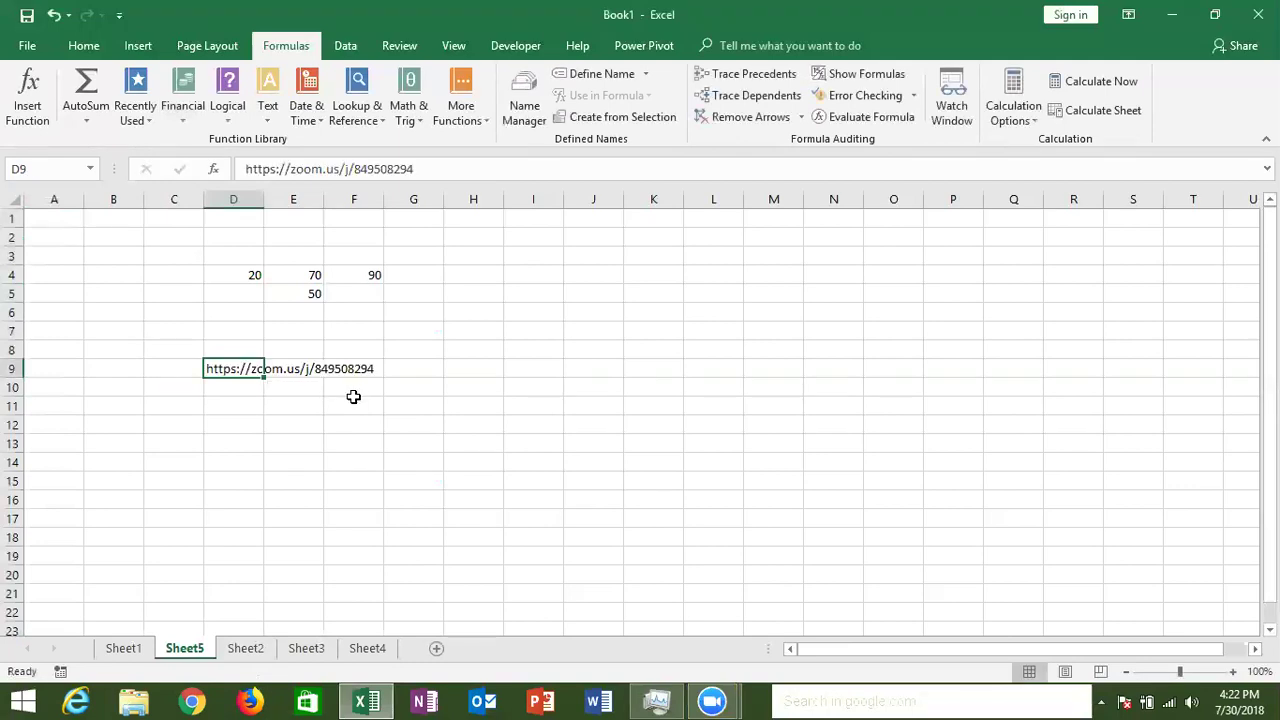
key("ctrl+n")
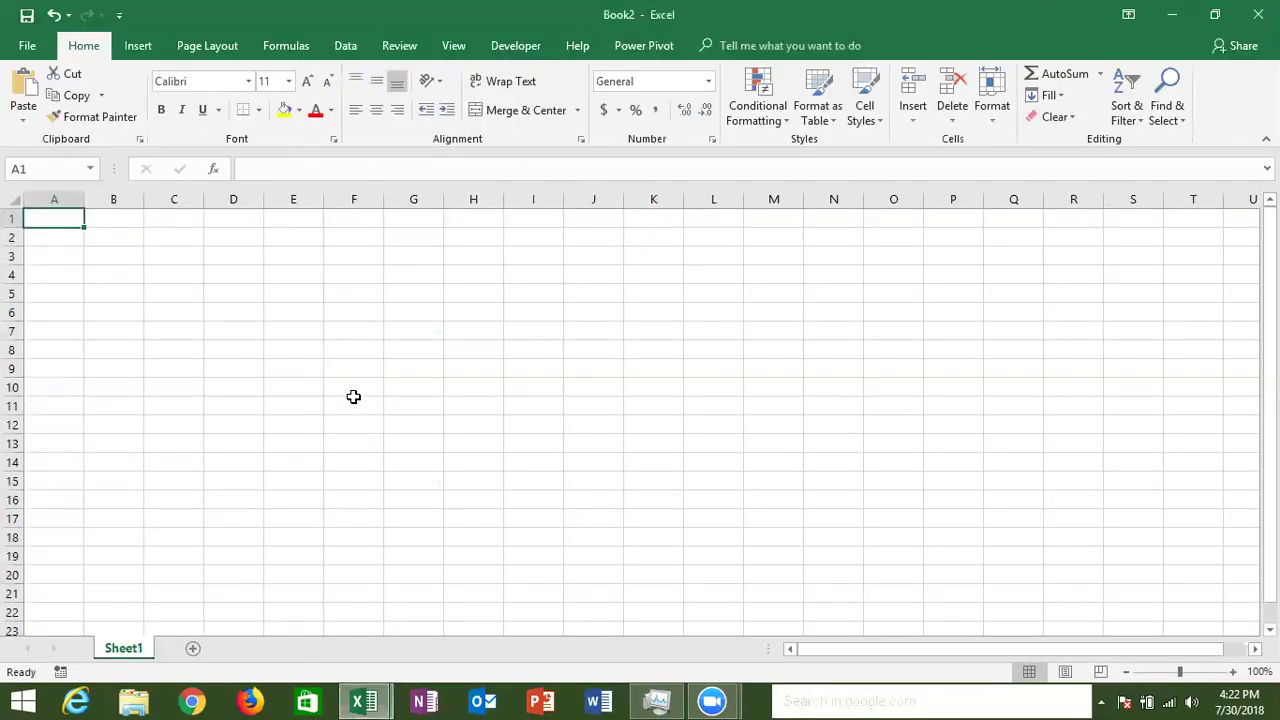
Step: Link Book2's A1 to Book1's Sheet5 E12, giving =[Book1]Sheet5!$E$12
type("=")
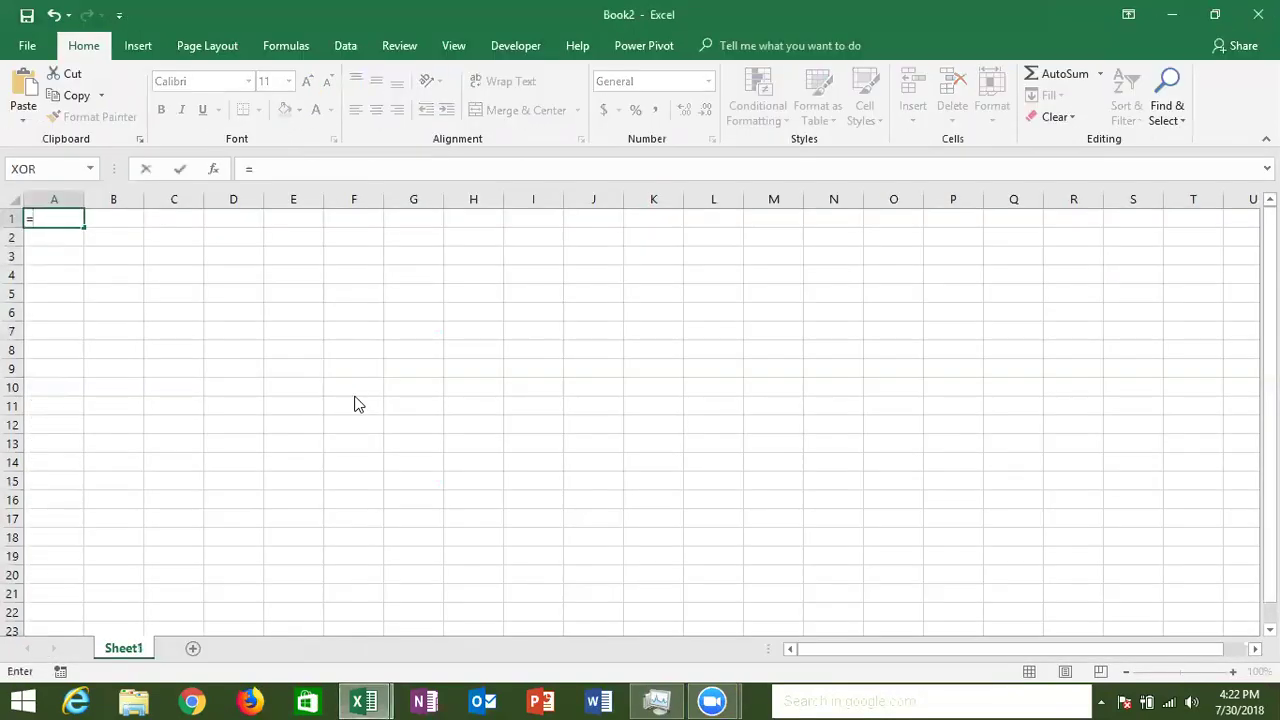
key("ctrl+Tab")
left_click(303, 418)
key("Return")
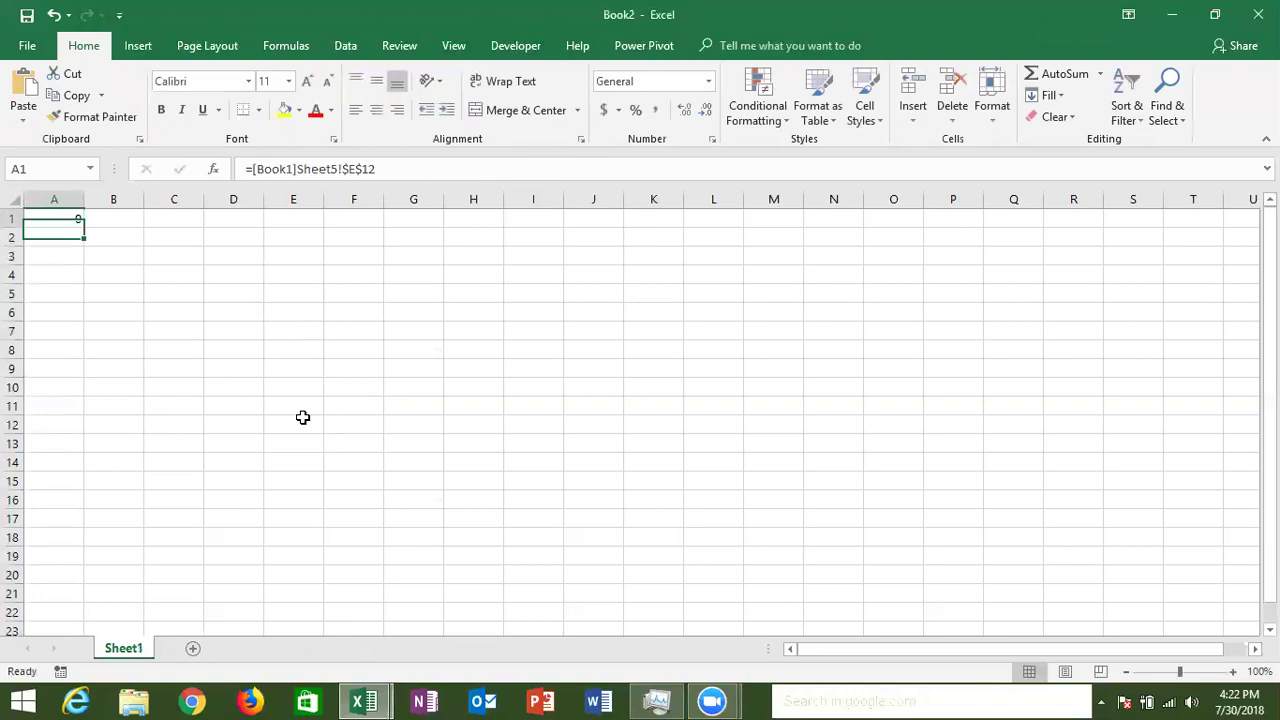
double_click(64, 218)
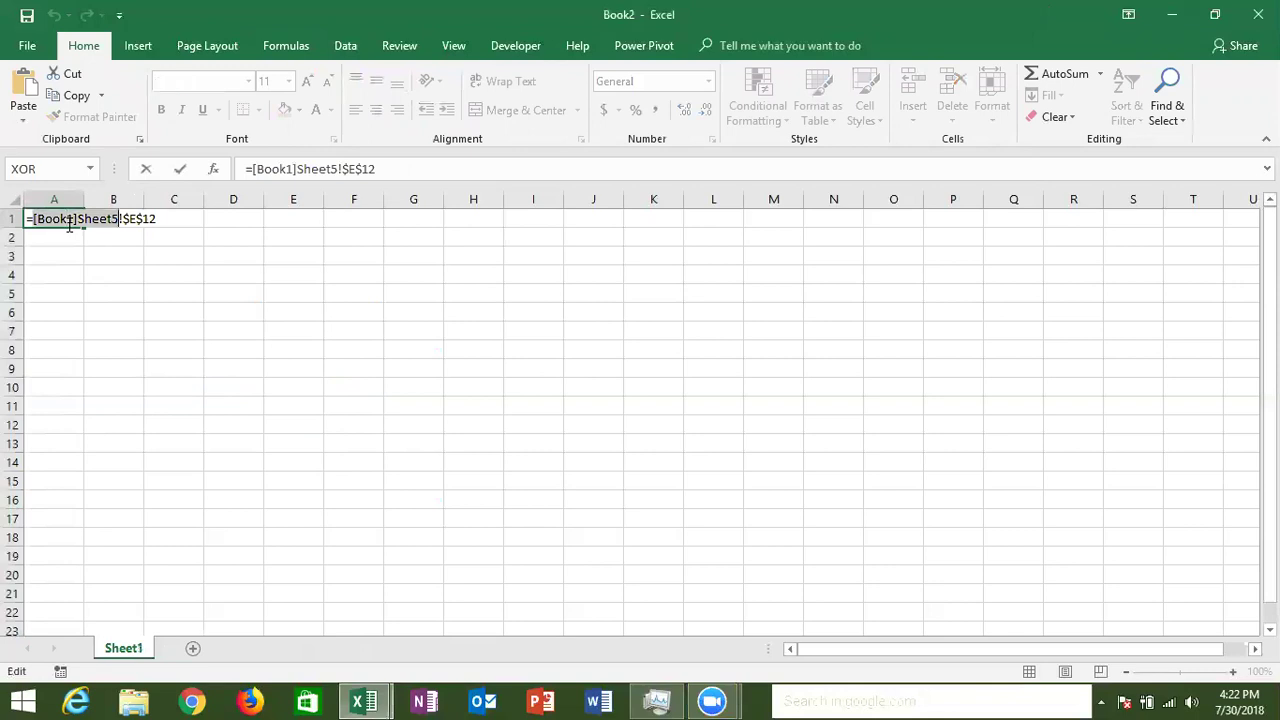
key("Escape")
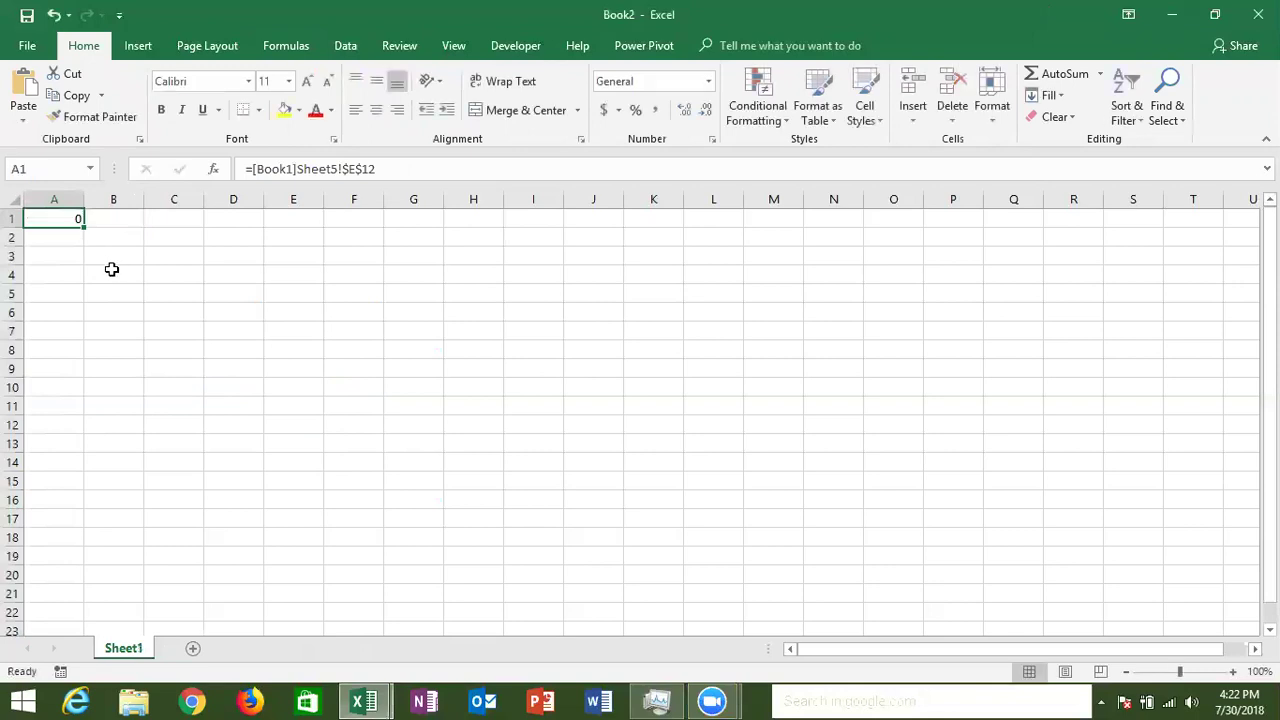
Step: Switch between the workbooks, recheck A1's link to Book1, then return to Book1
left_click(364, 701)
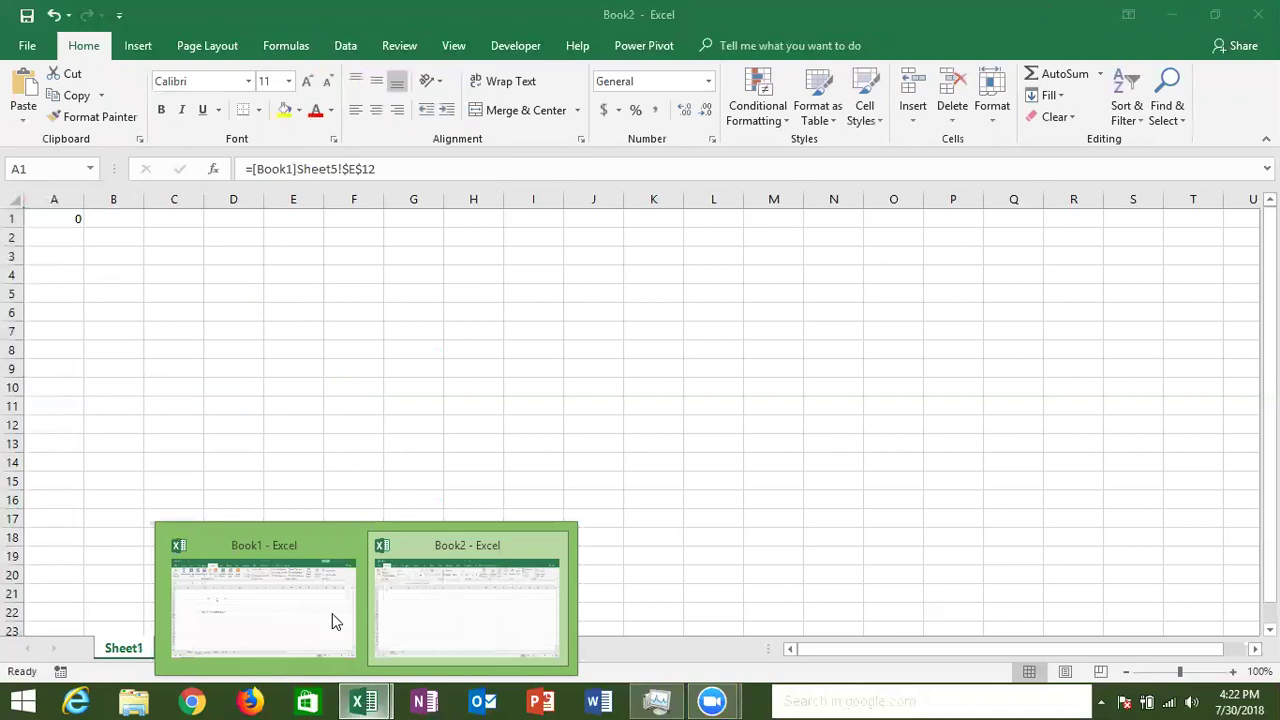
left_click(317, 613)
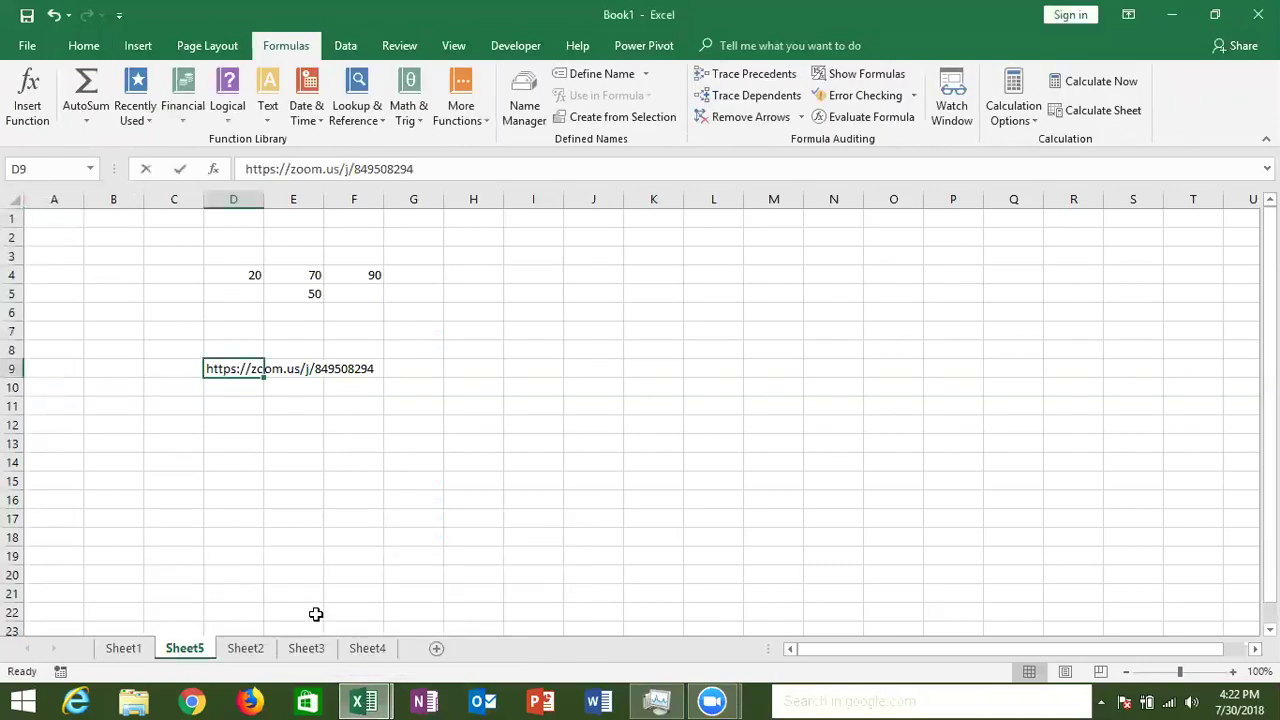
key("ctrl+Tab")
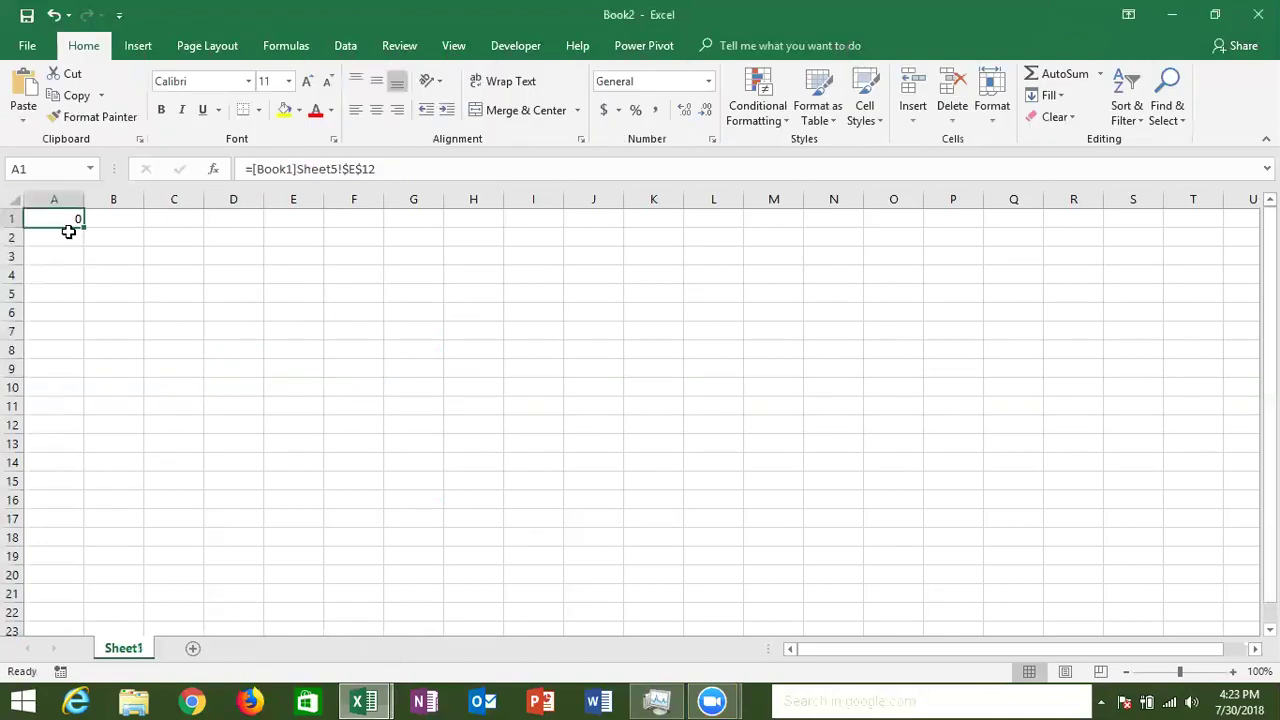
double_click(71, 220)
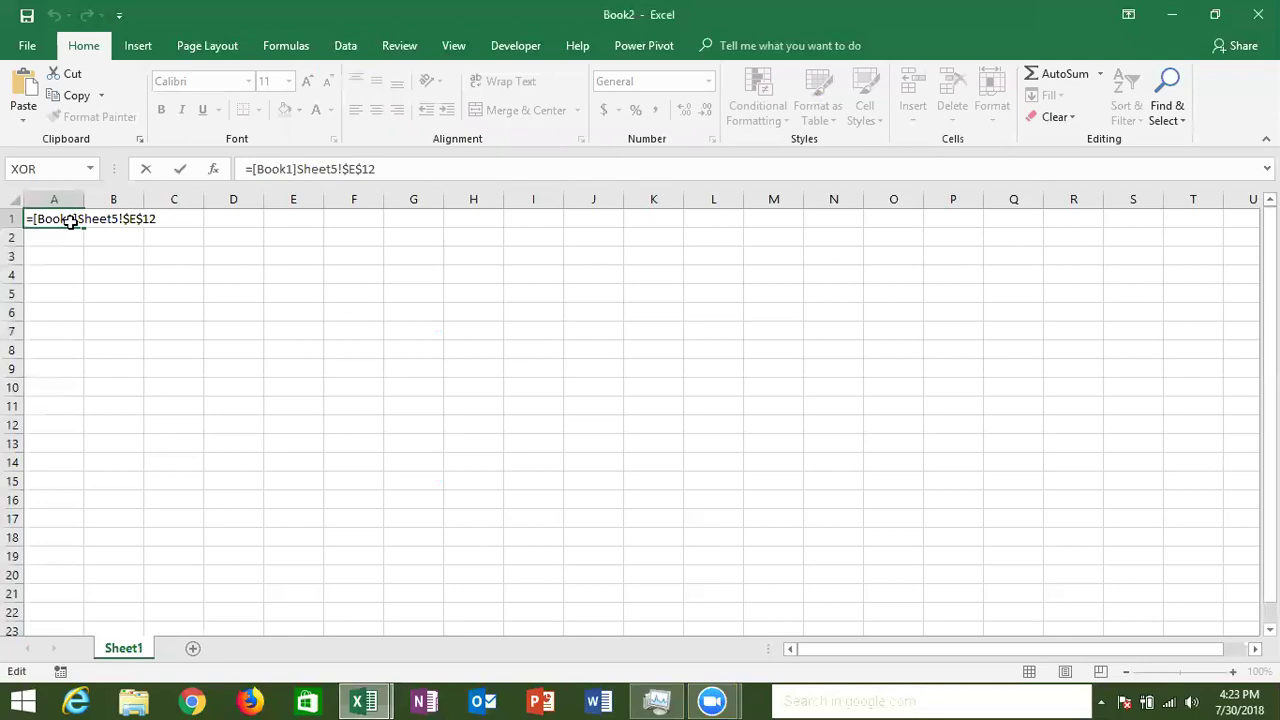
key("ctrl+Return")
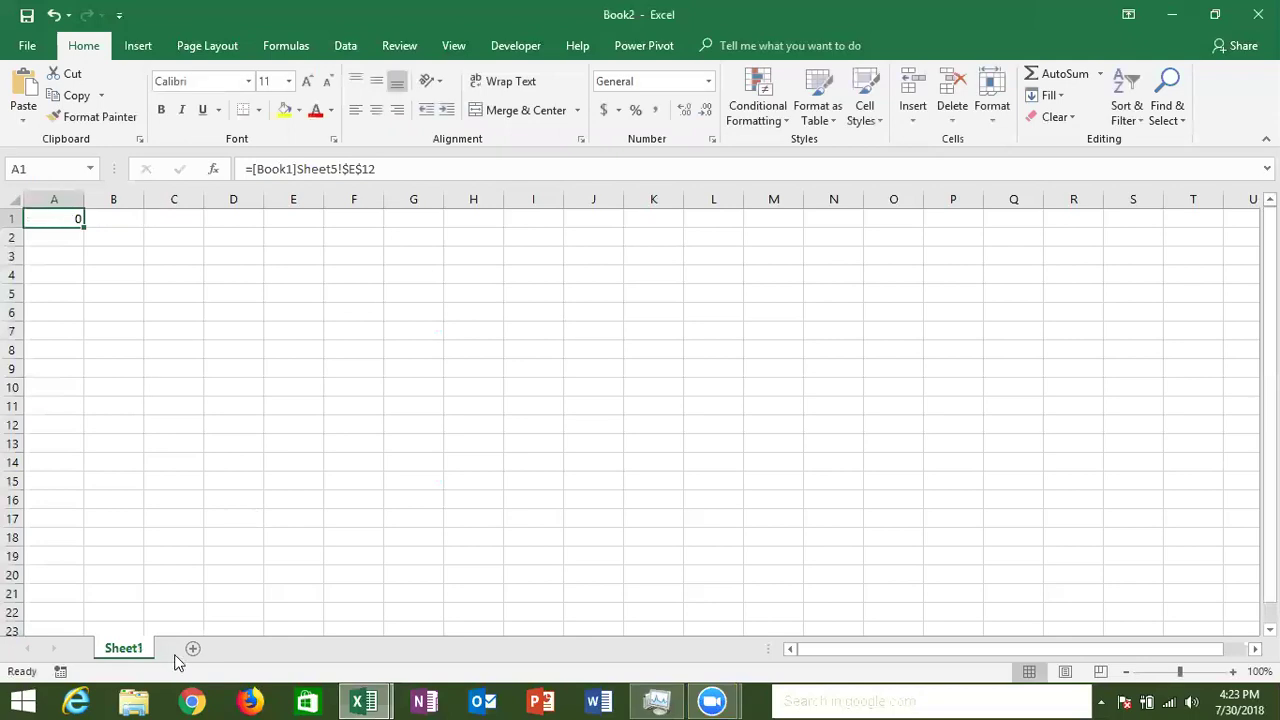
key("alt+Tab")
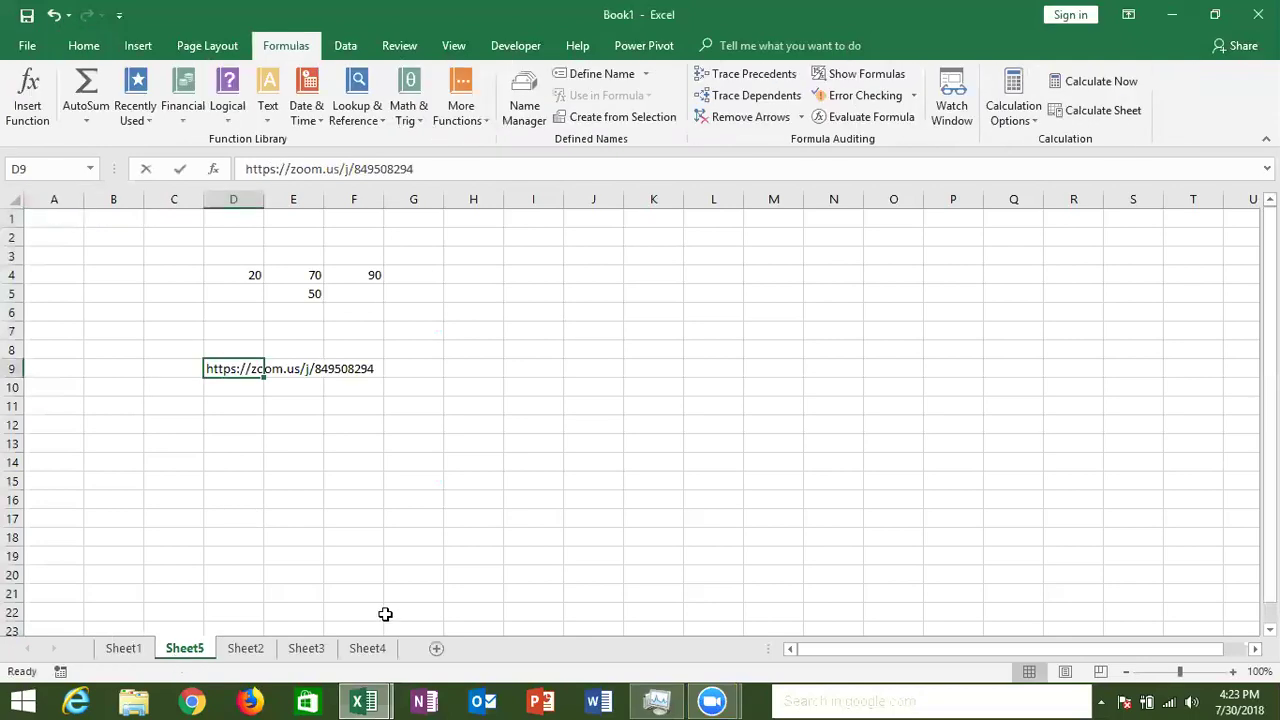
Step: On Sheet2, fill A1:A12 with 85, 63, 52, 12, 36, 52, 53, 25, 63, 45, 65, 74
left_click(248, 650)
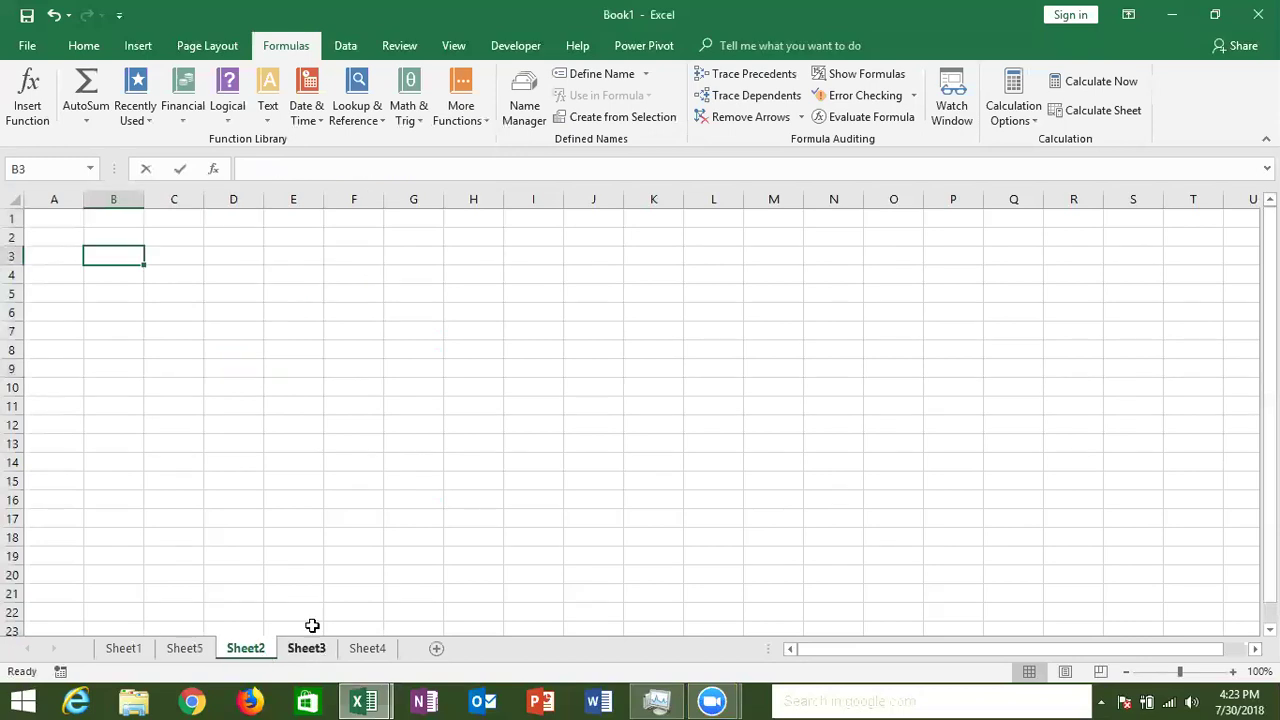
left_click(38, 222)
type("85")
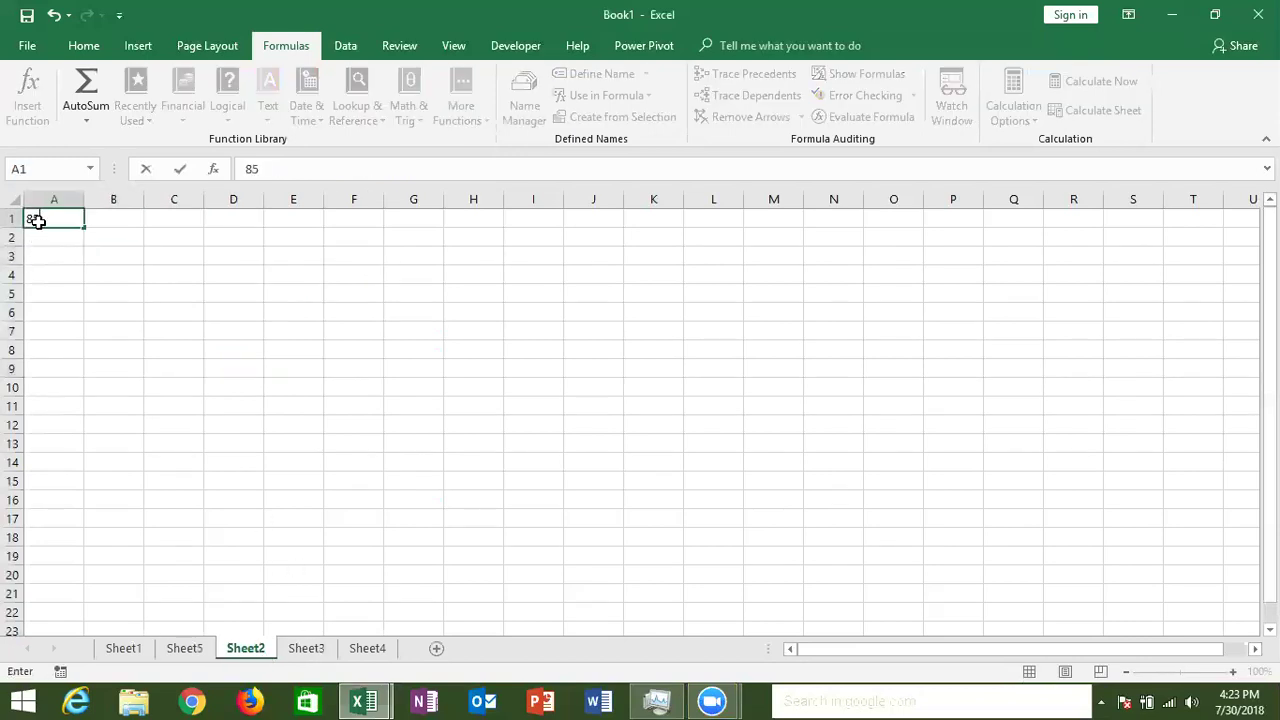
key("Return")
type("63")
key("Return")
type("52")
key("Return")
type("12")
key("Return")
type("36")
key("Return")
type("52")
key("Return")
type("53")
key("Return")
type("25")
key("Return")
type("63")
key("Return")
type("45")
key("Return")
type("65")
key("Return")
type("74")
key("Return")
Step: Enter the formula =A1+20 in cell B1
key("ctrl+Home")
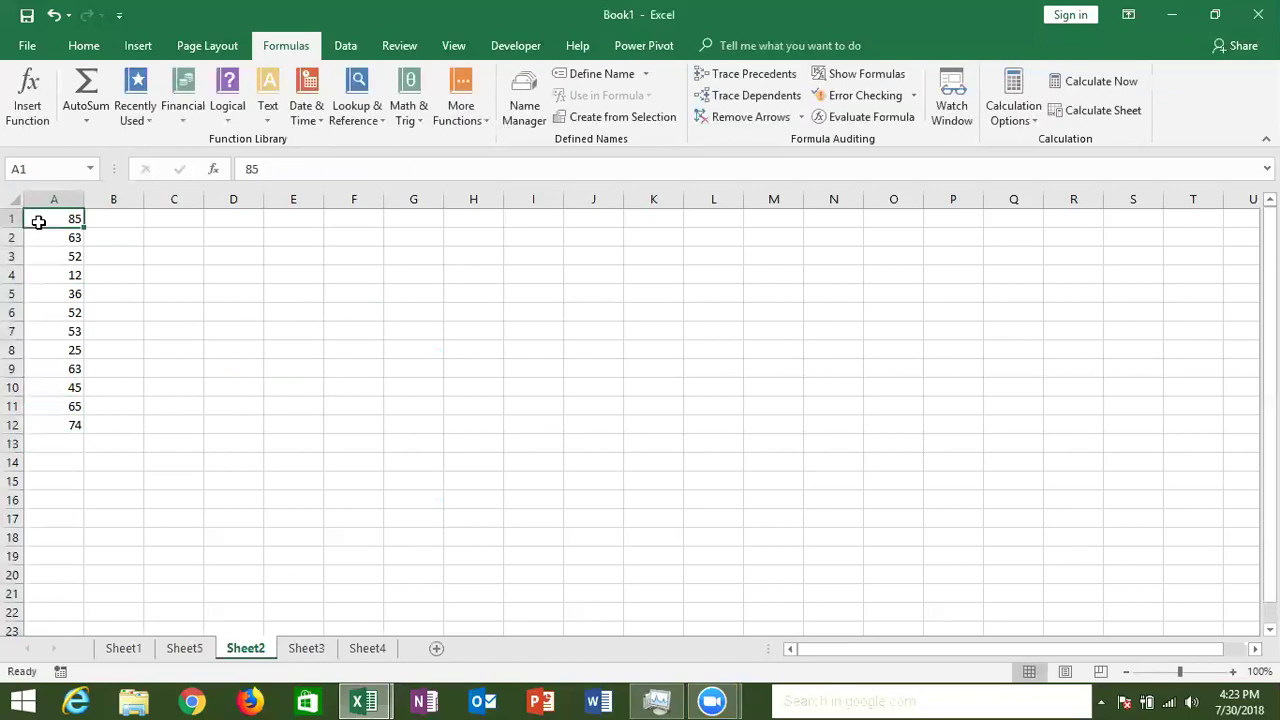
key("Right")
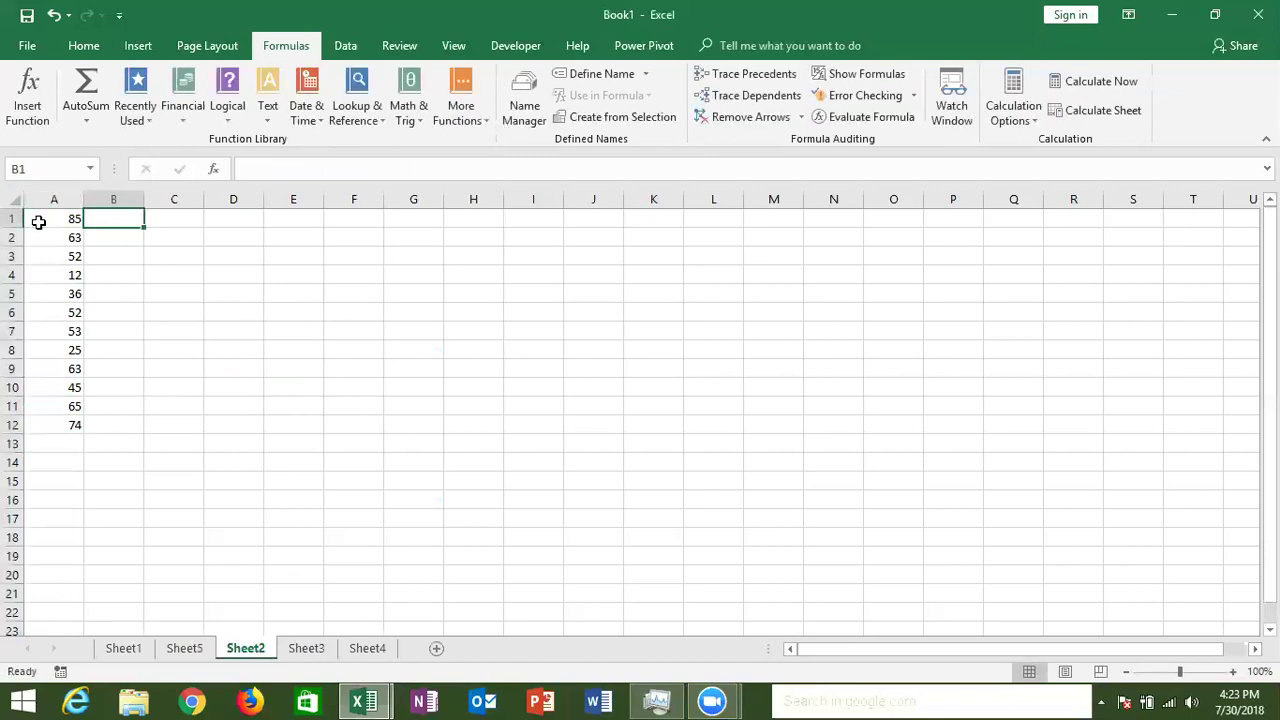
key("Right")
left_click(38, 222)
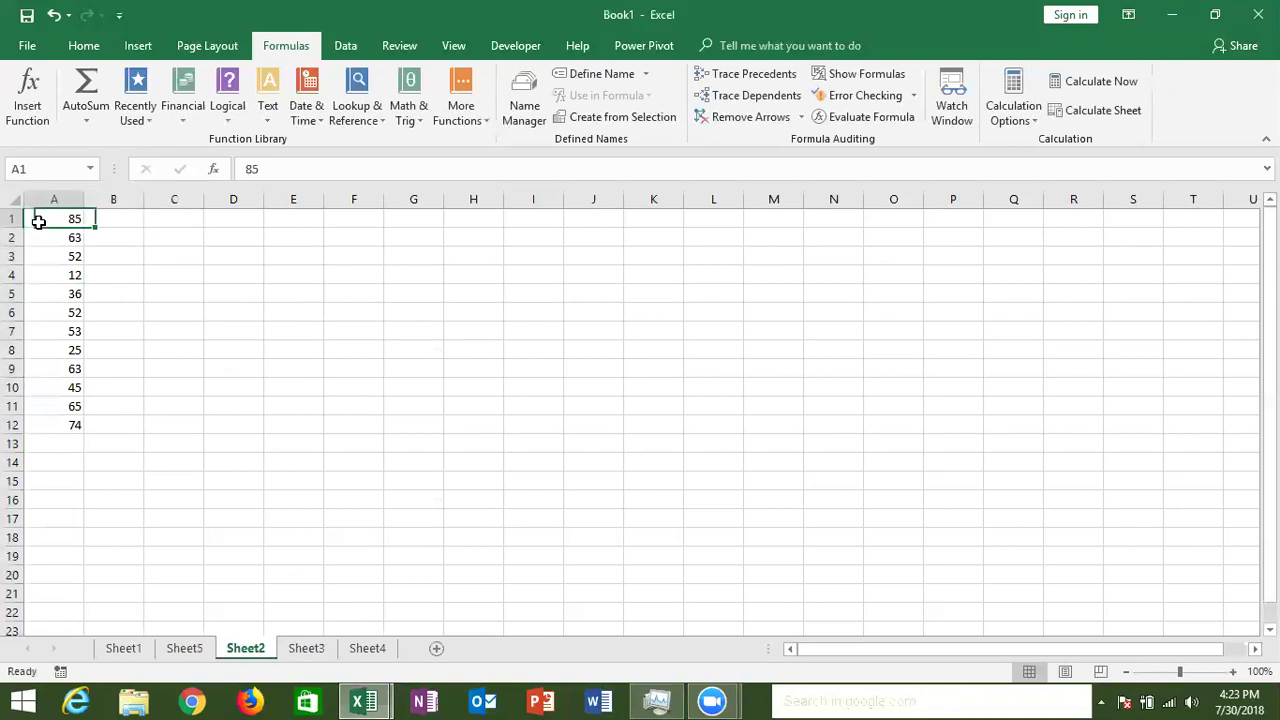
key("ctrl+shift+Down")
key("Right")
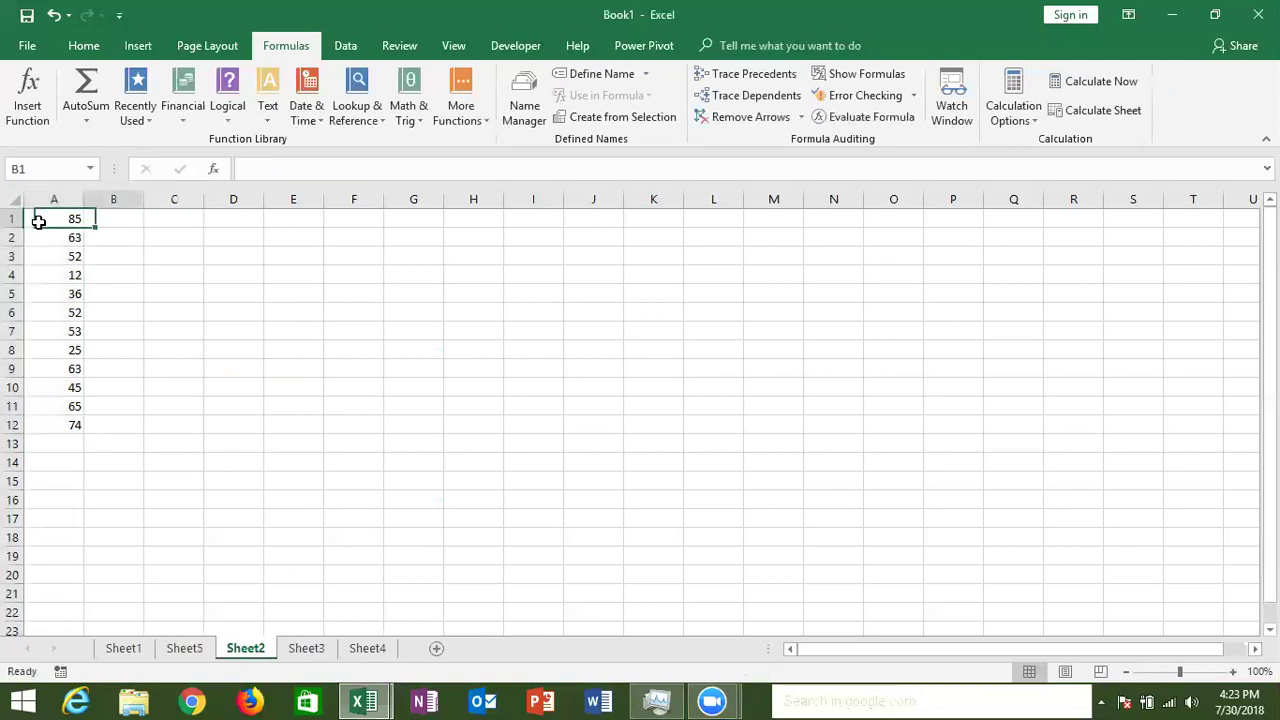
type("=")
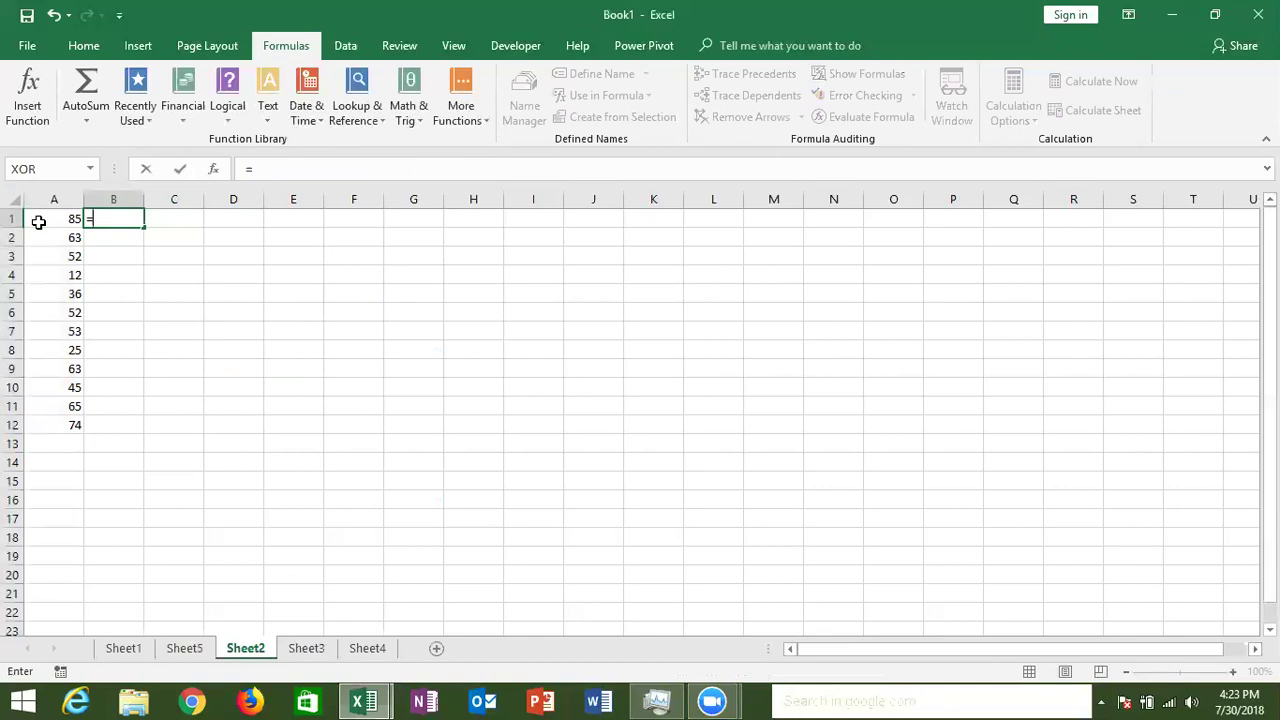
left_click(38, 222)
type("+")
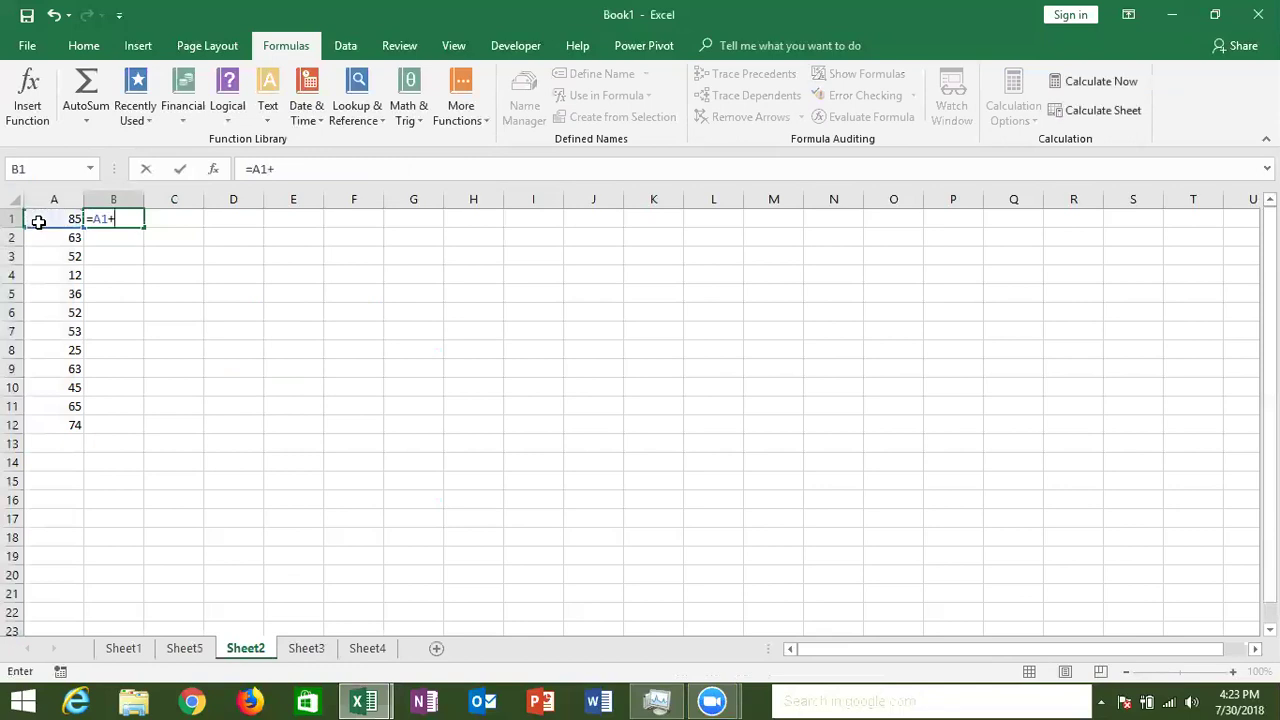
type("20")
key("Return")
key("Up")
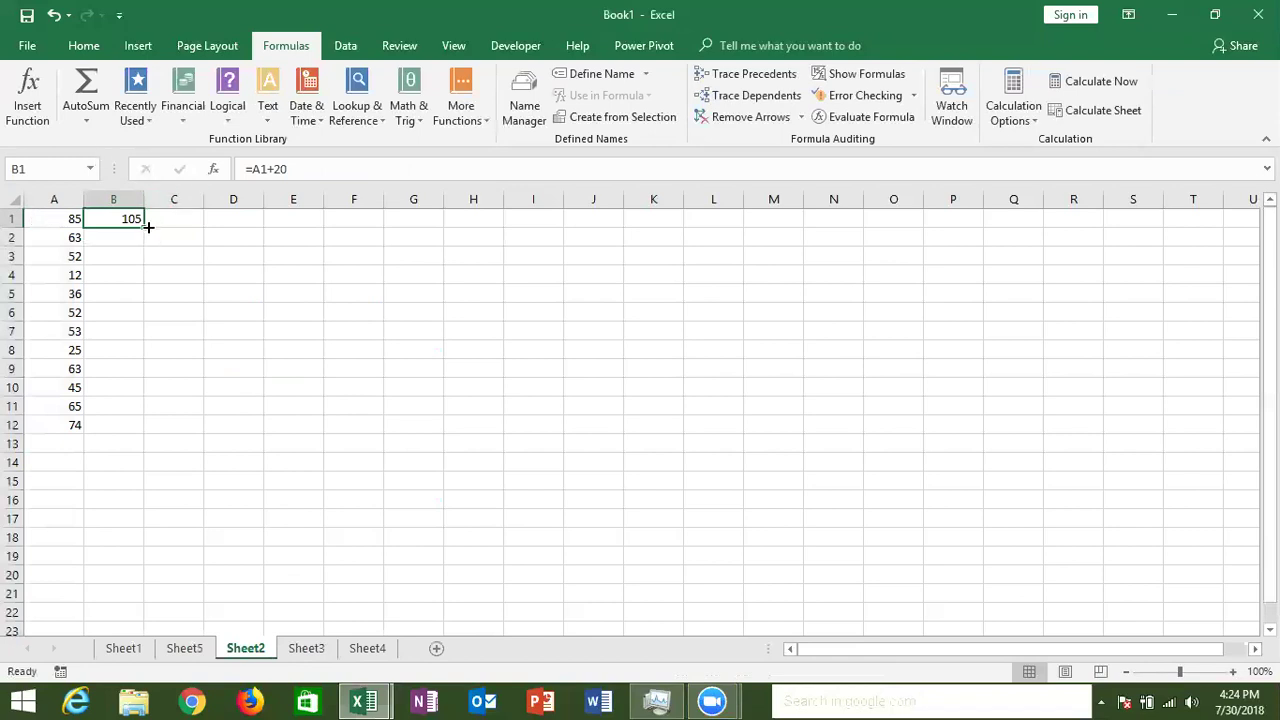
Step: Fill B1's formula into B2 and compare B2's =A2+20 with B1's =A1+20
left_click_drag(146, 227, 145, 238)
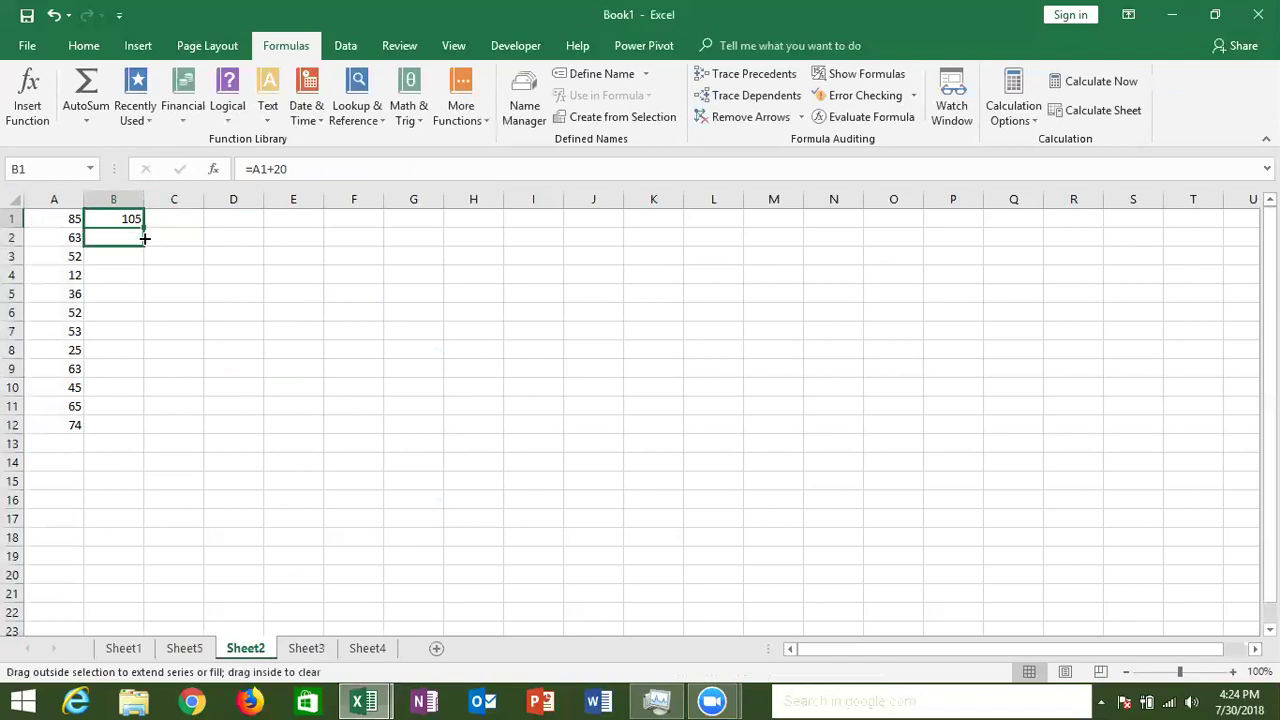
double_click(110, 242)
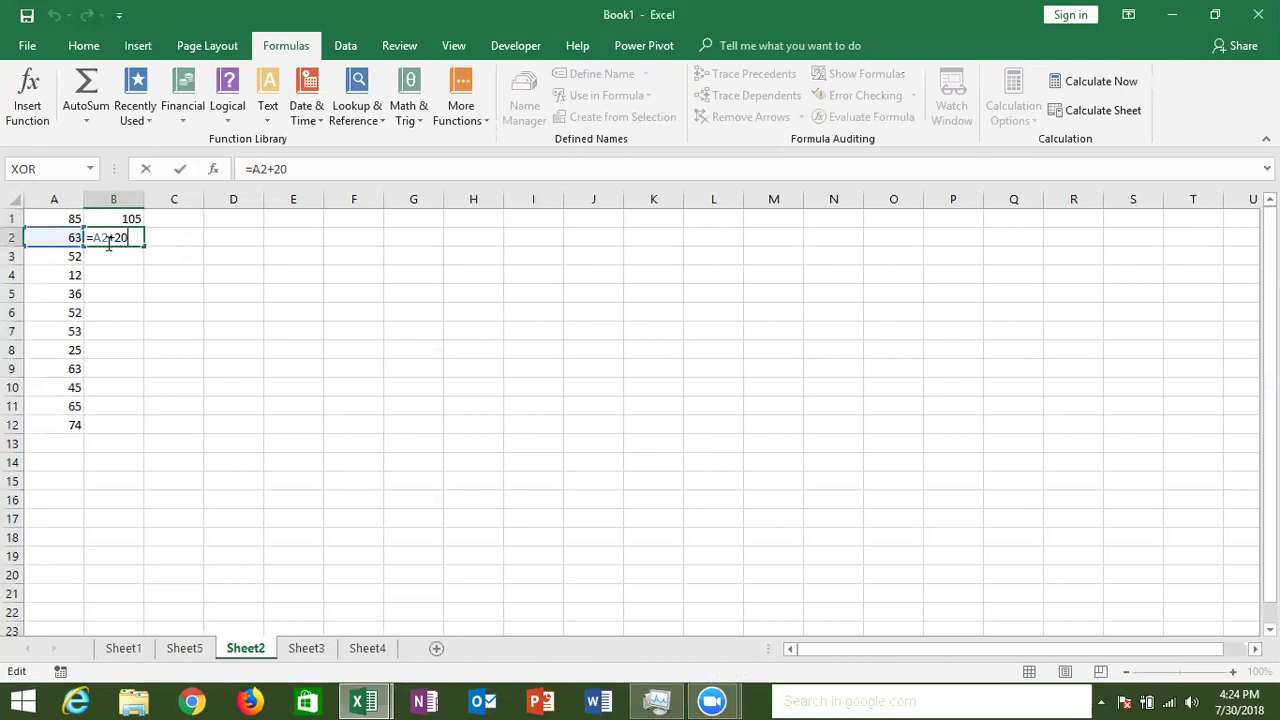
key("Escape")
key("shift+Return")
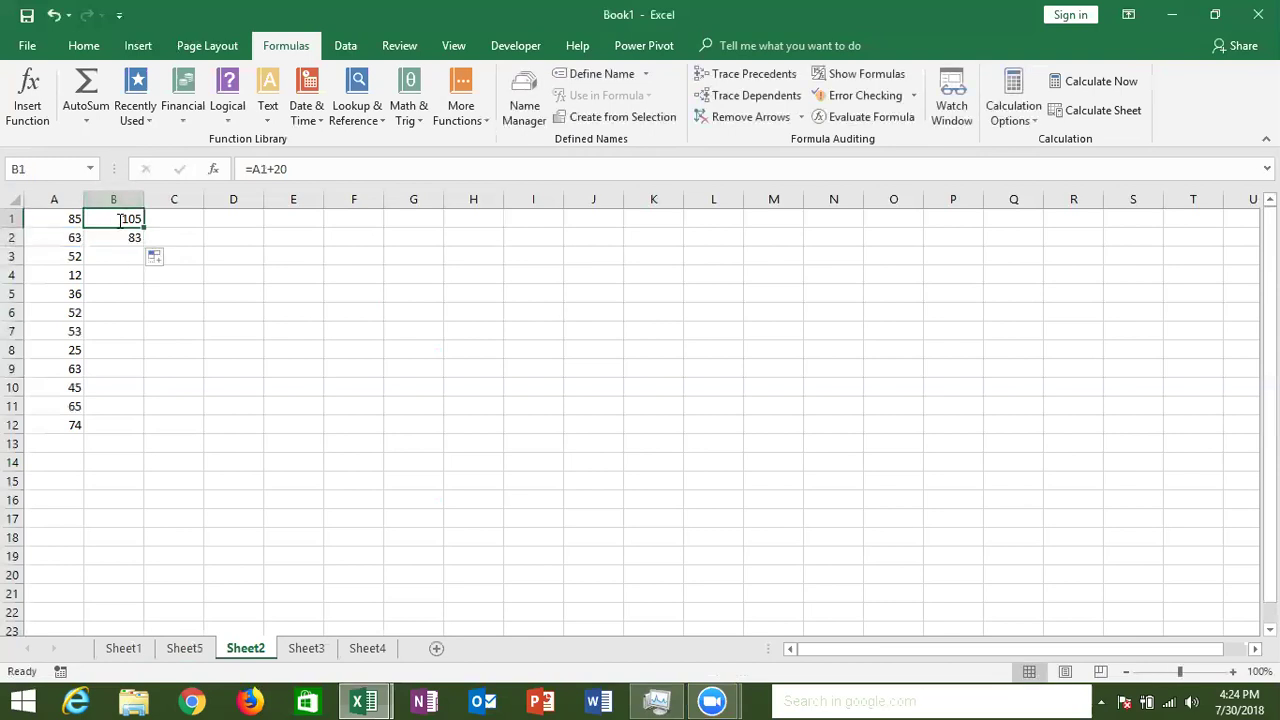
double_click(120, 219)
key("ctrl+Return")
Step: Copy B2's =A2+20 formula and paste it into B3:B12
double_click(137, 237)
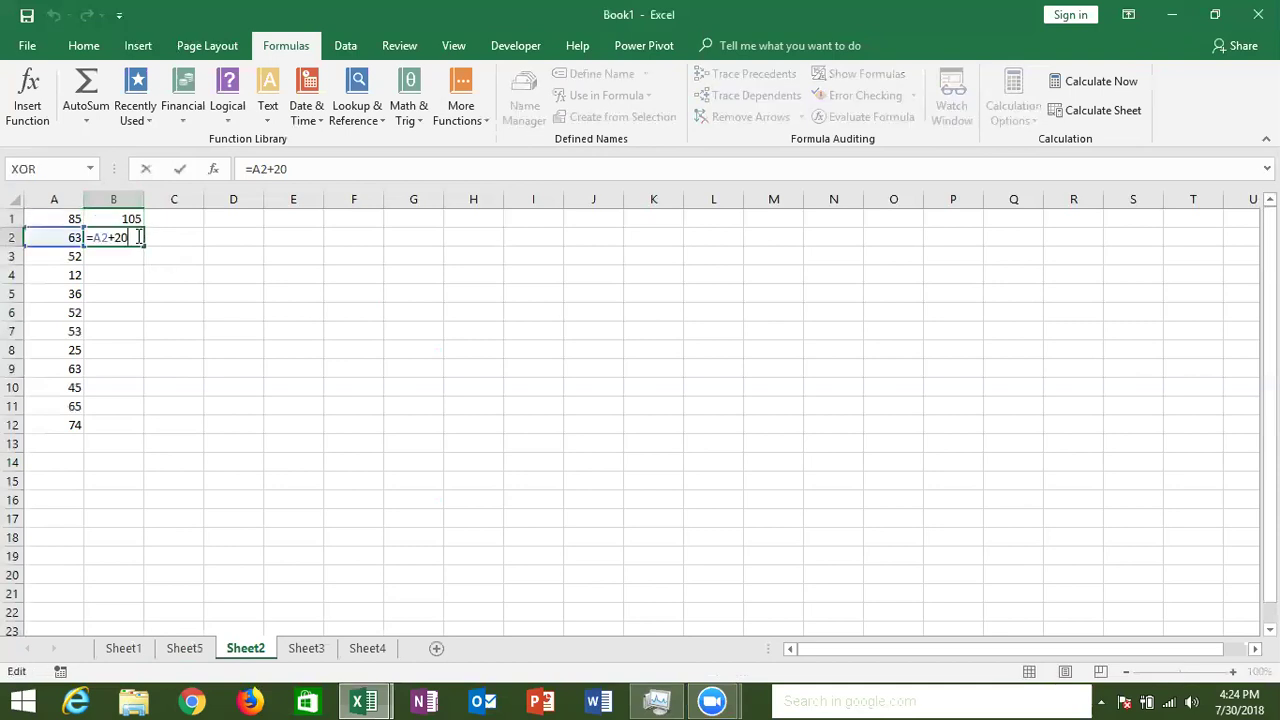
key("ctrl+Return")
key("shift+Down")
key("ctrl+c")
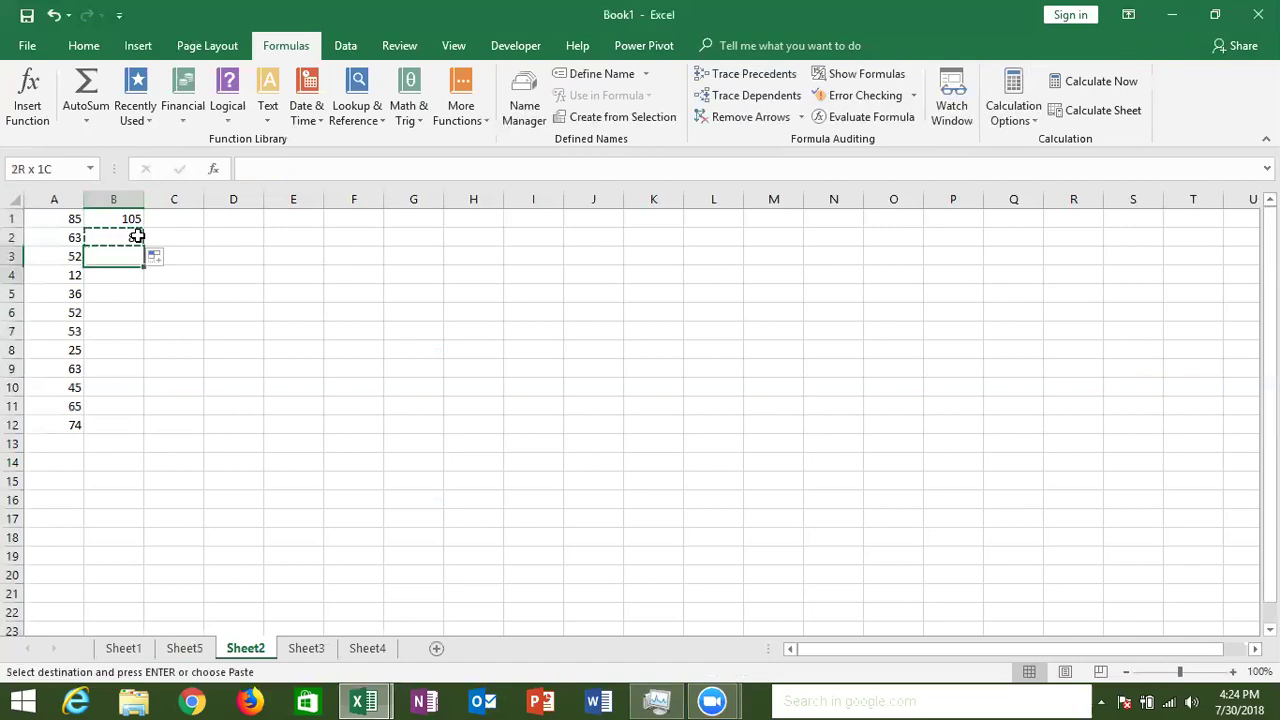
key("shift+Down")
key("shift+Down")
key("shift+Down")
key("shift+Down")
key("shift+Down")
key("shift+Down")
key("ctrl+v")
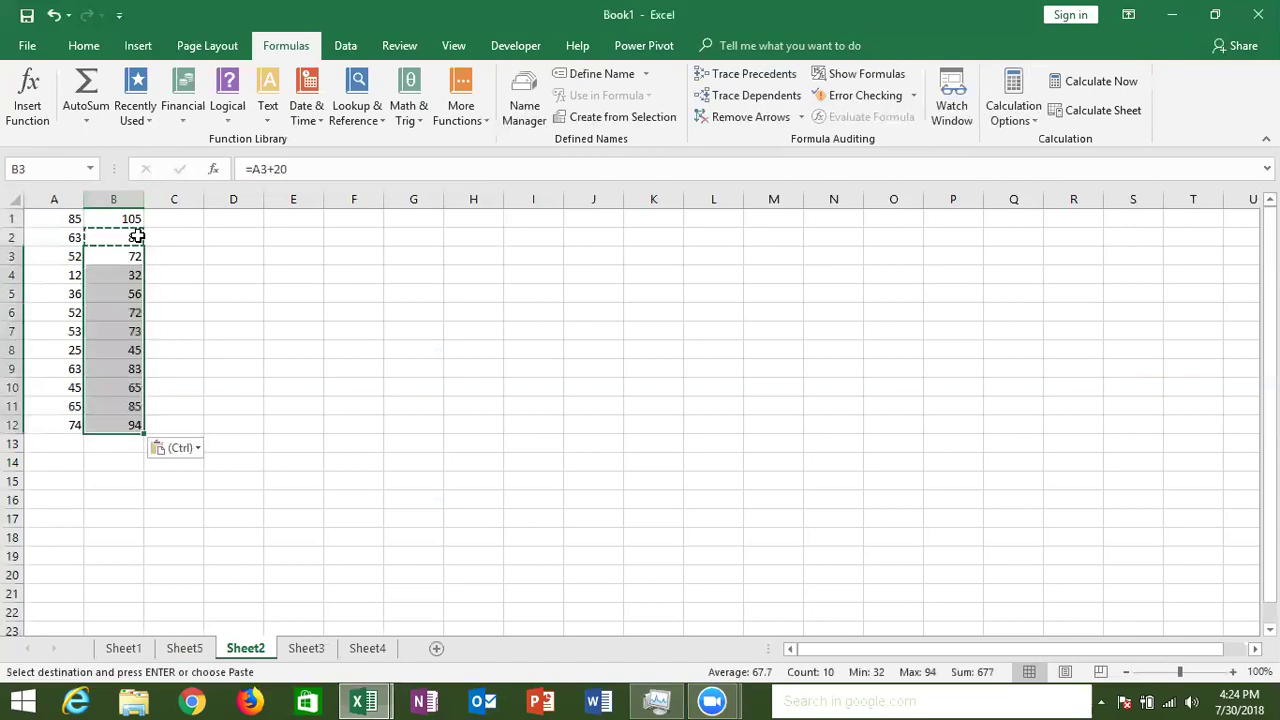
Step: Check the copied formulas, such as B3's =A3+20, and select B2:B12
left_click(137, 236)
left_click(132, 256)
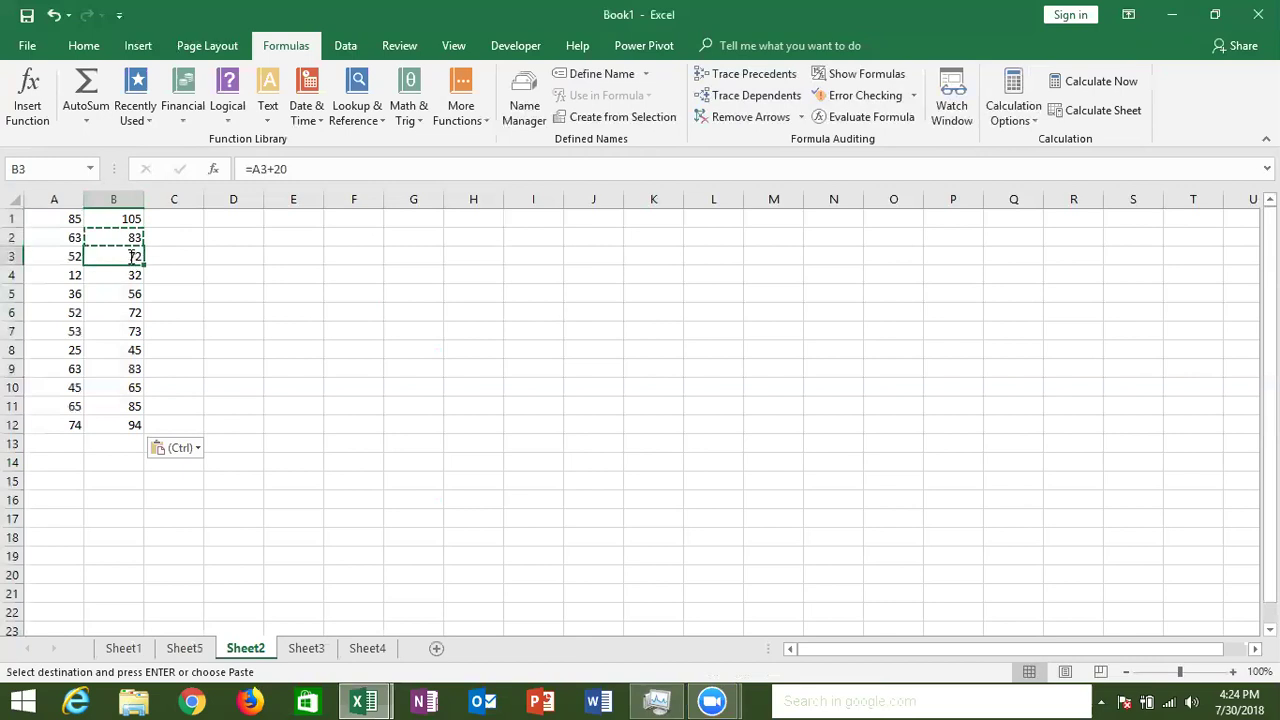
double_click(132, 256)
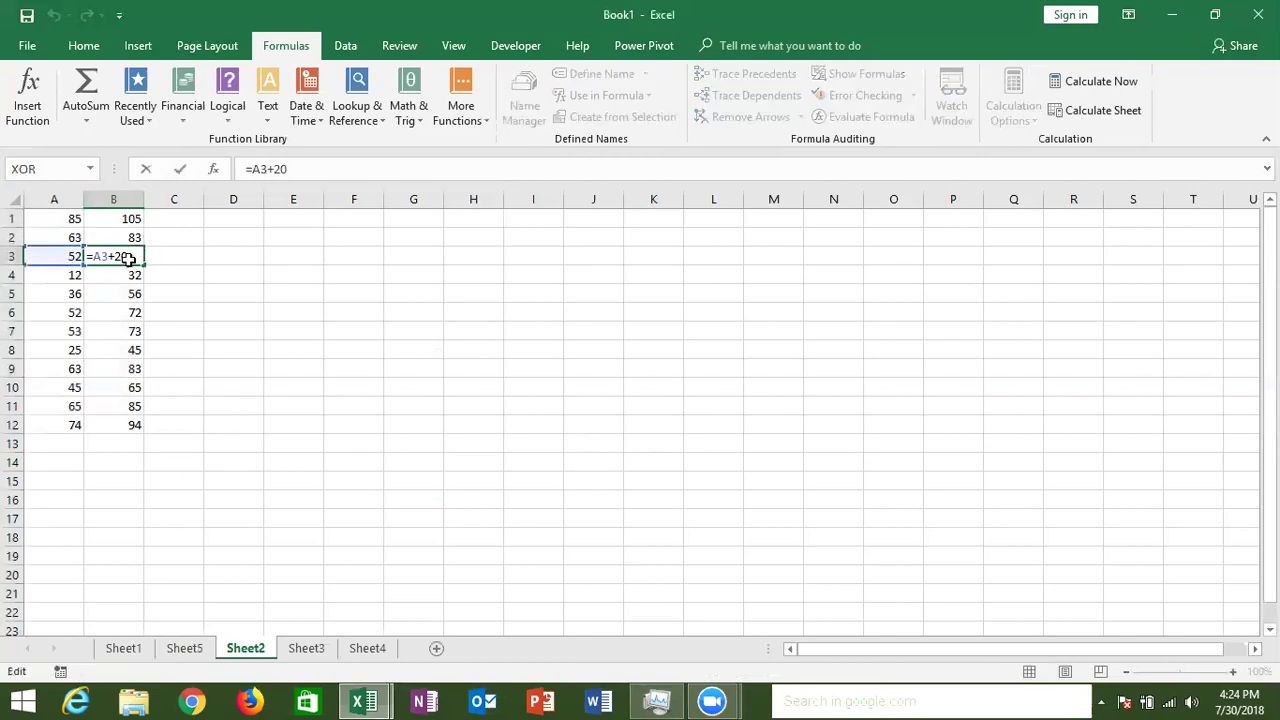
key("Escape")
double_click(134, 218)
key("Escape")
key("Down")
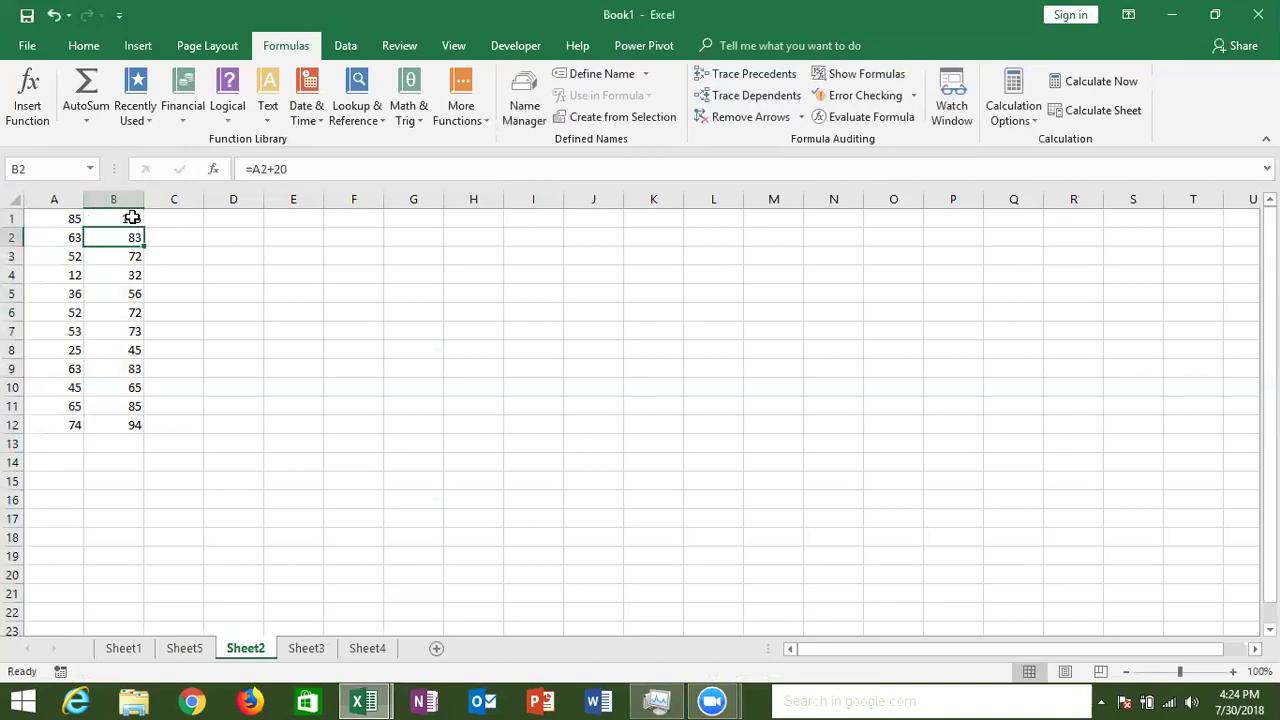
key("ctrl+shift+Down")
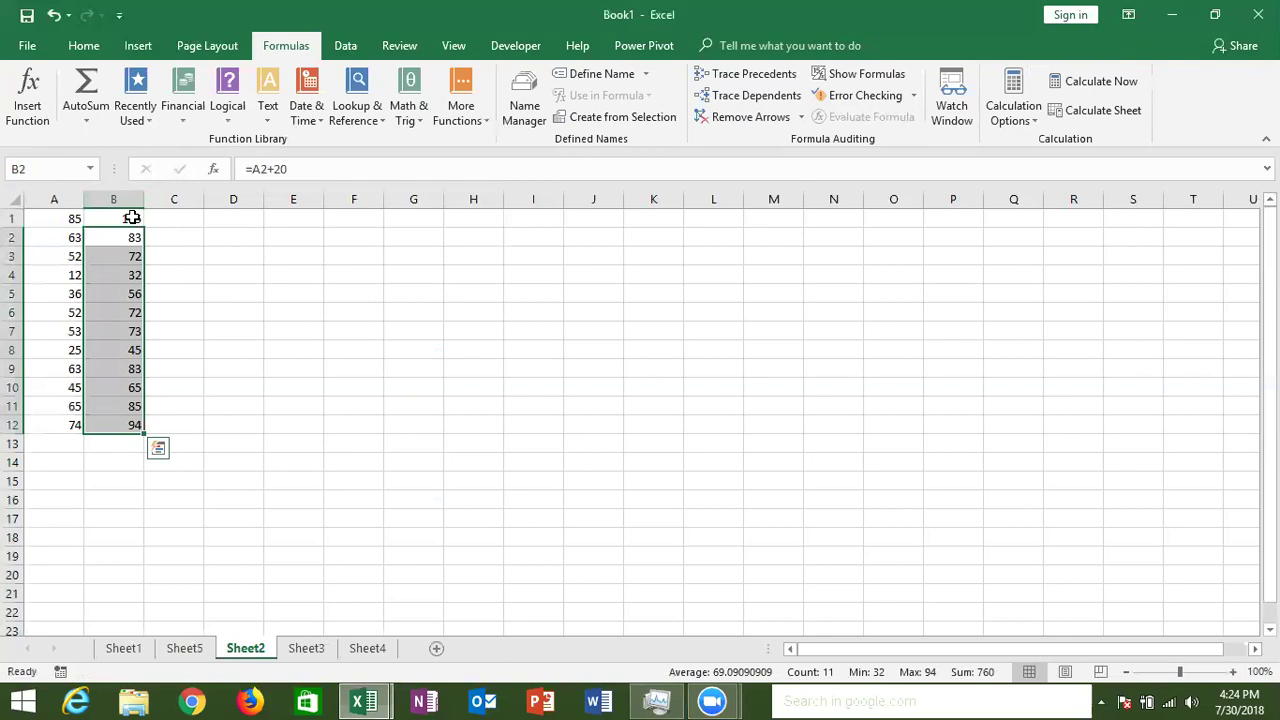
key("Left")
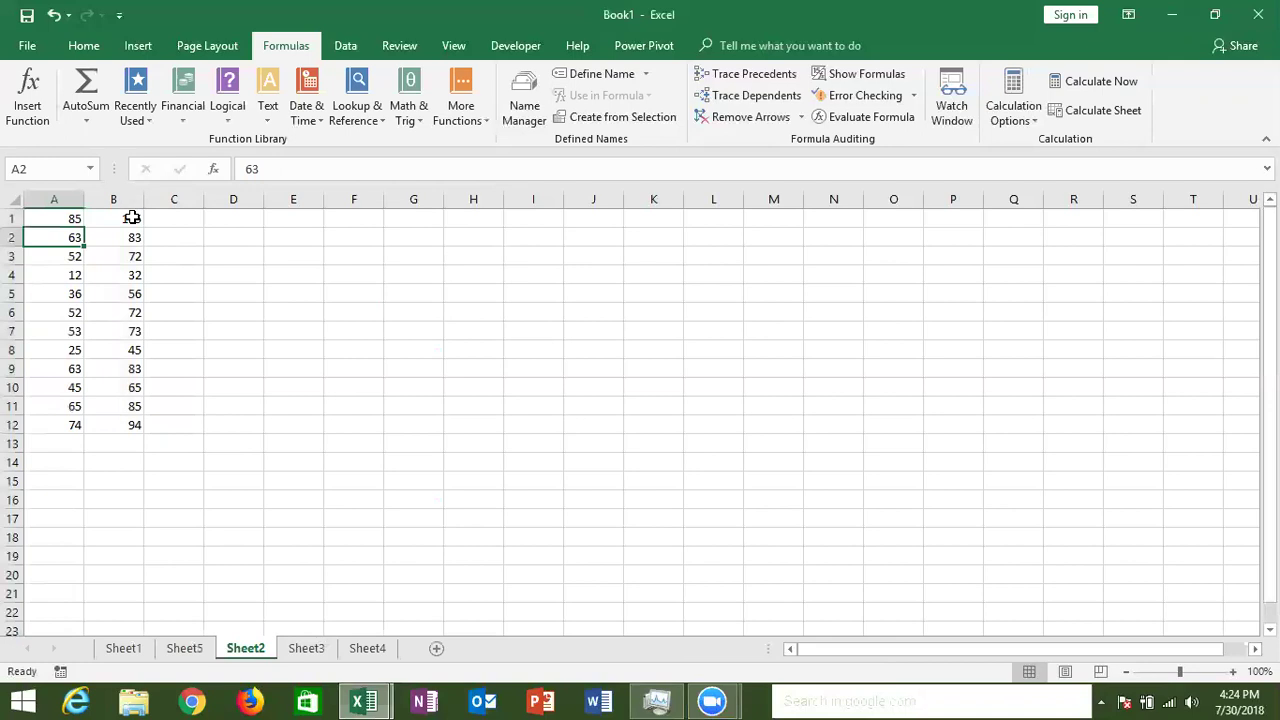
key("Right")
key("ctrl+shift+Down")
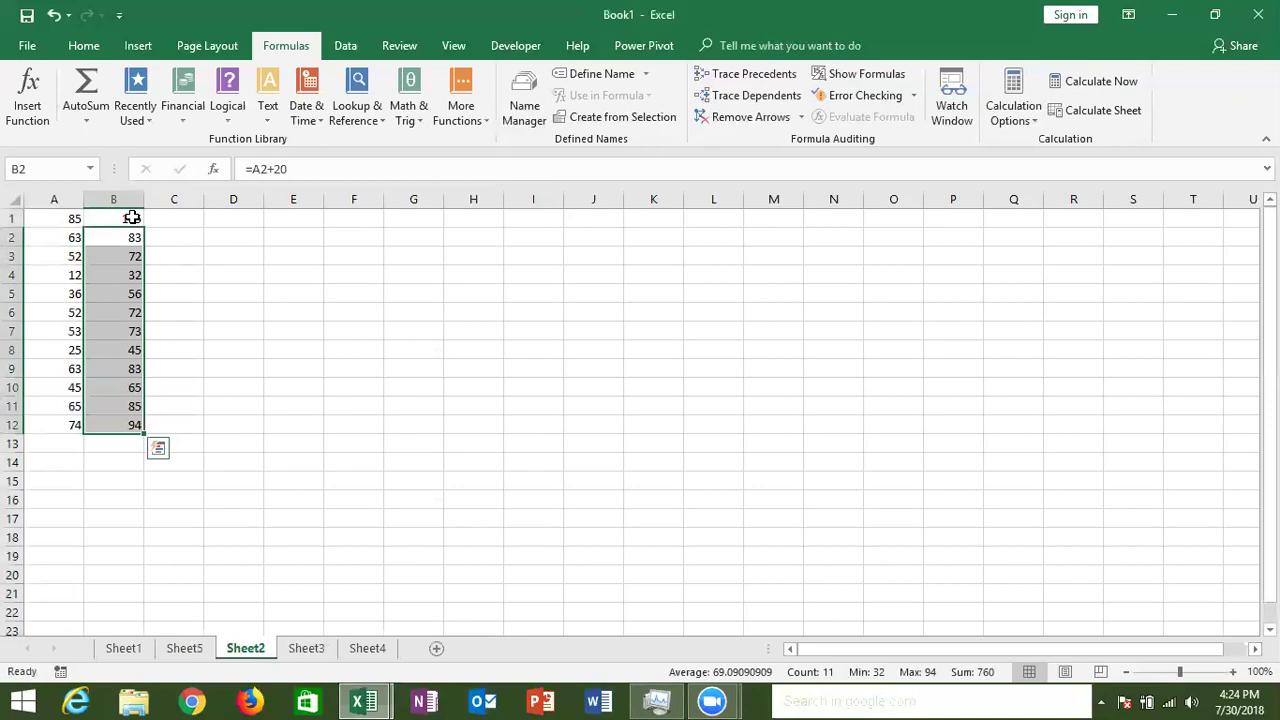
Step: Clear the formulas from B1:B12 and enter 20 in D1
left_click(132, 218)
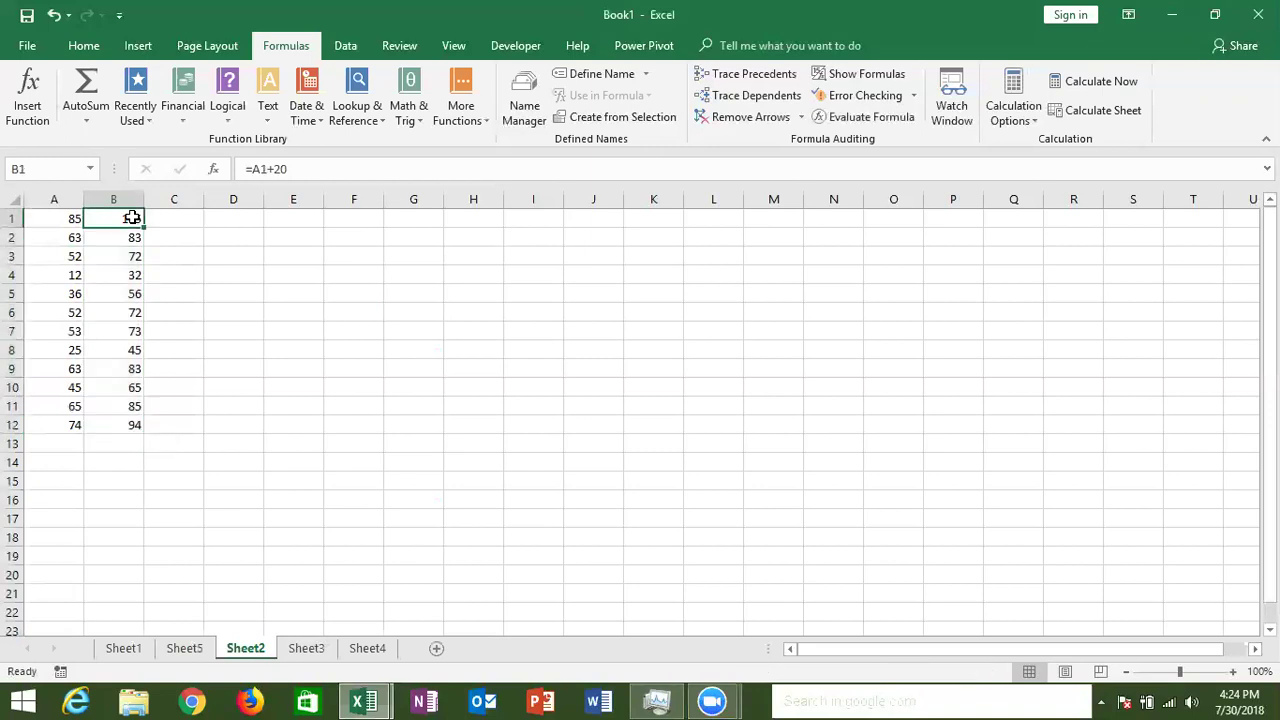
key("ctrl+shift+Down")
key("Delete")
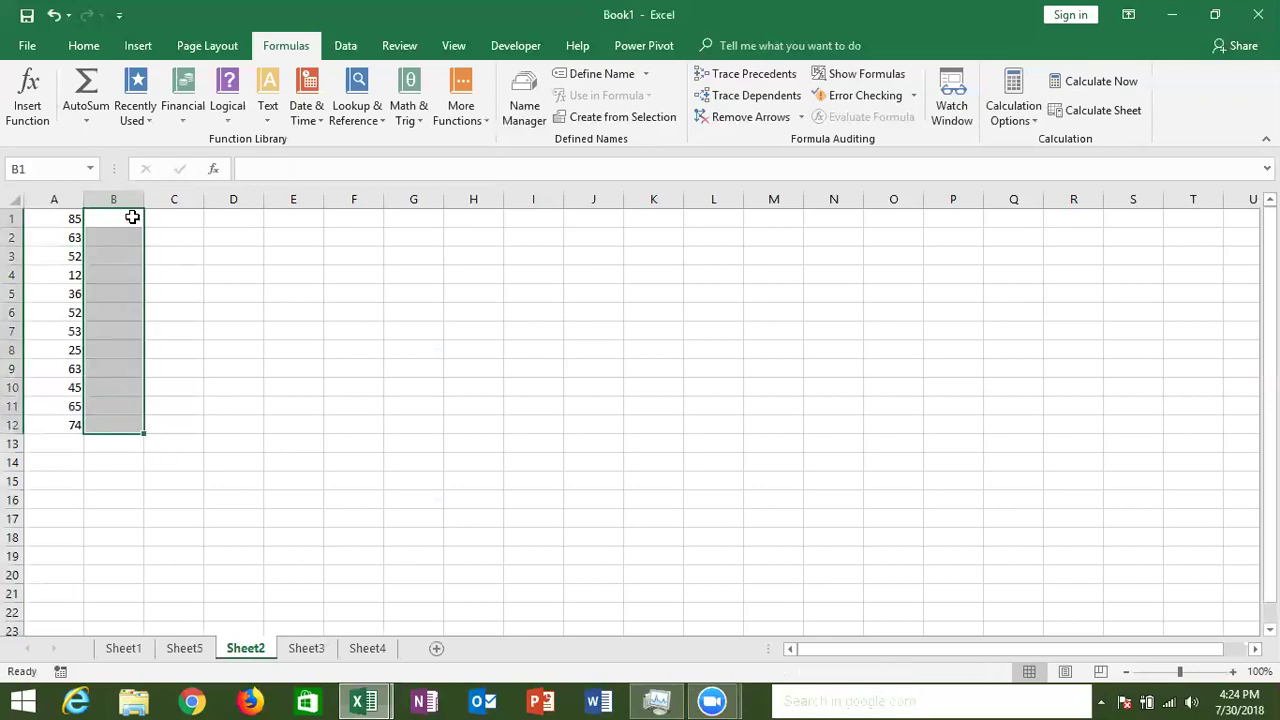
key("Right")
key("Right")
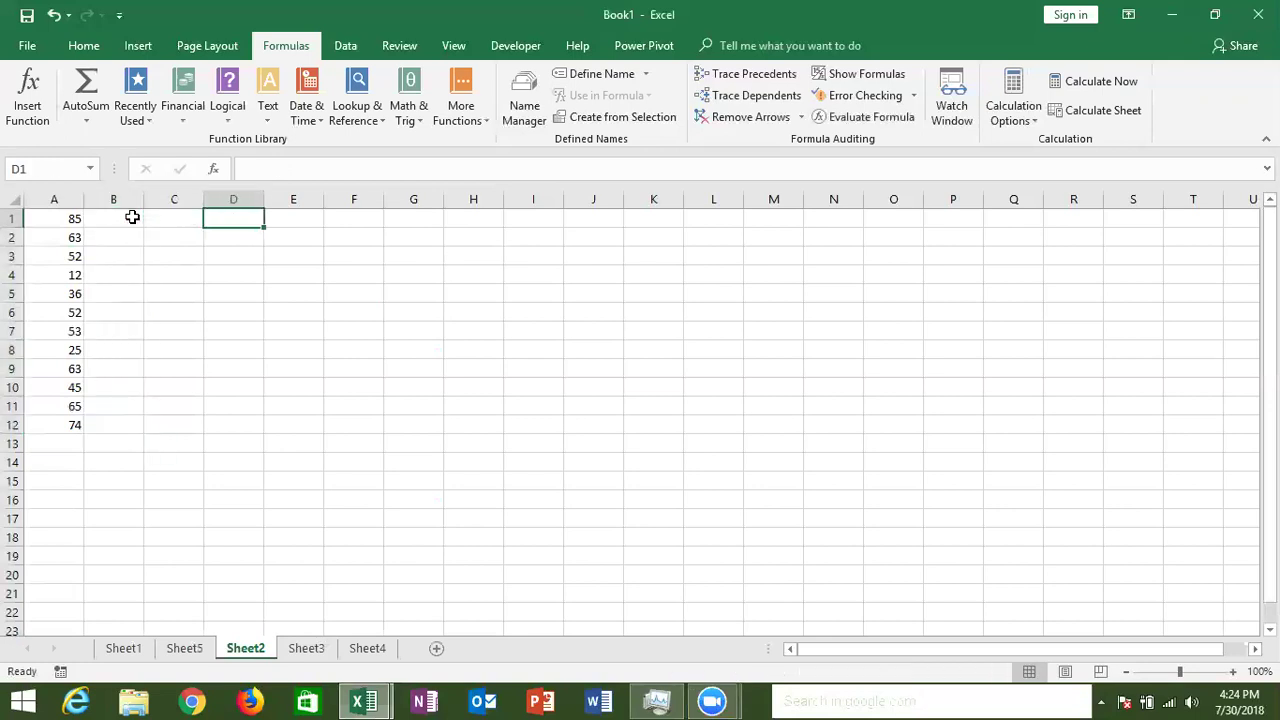
type("20")
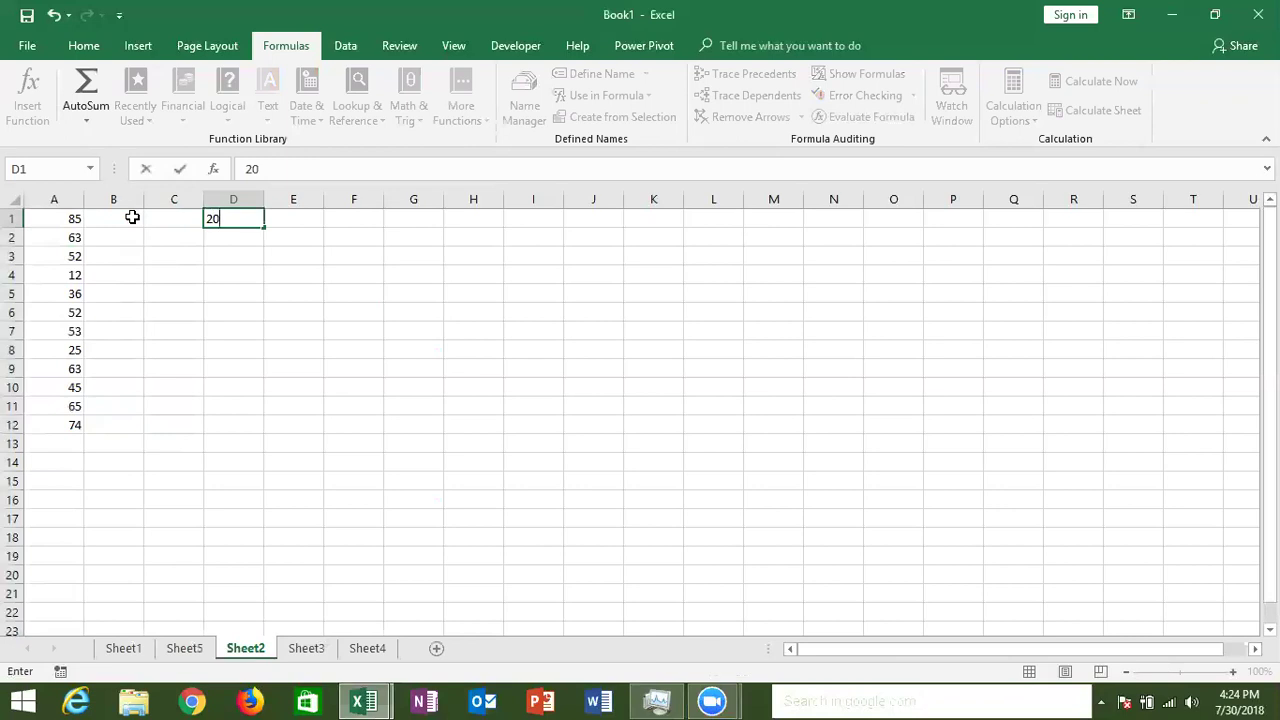
key("Return")
Step: Enter the formula =A1+D1 in cell B1
left_click(113, 222)
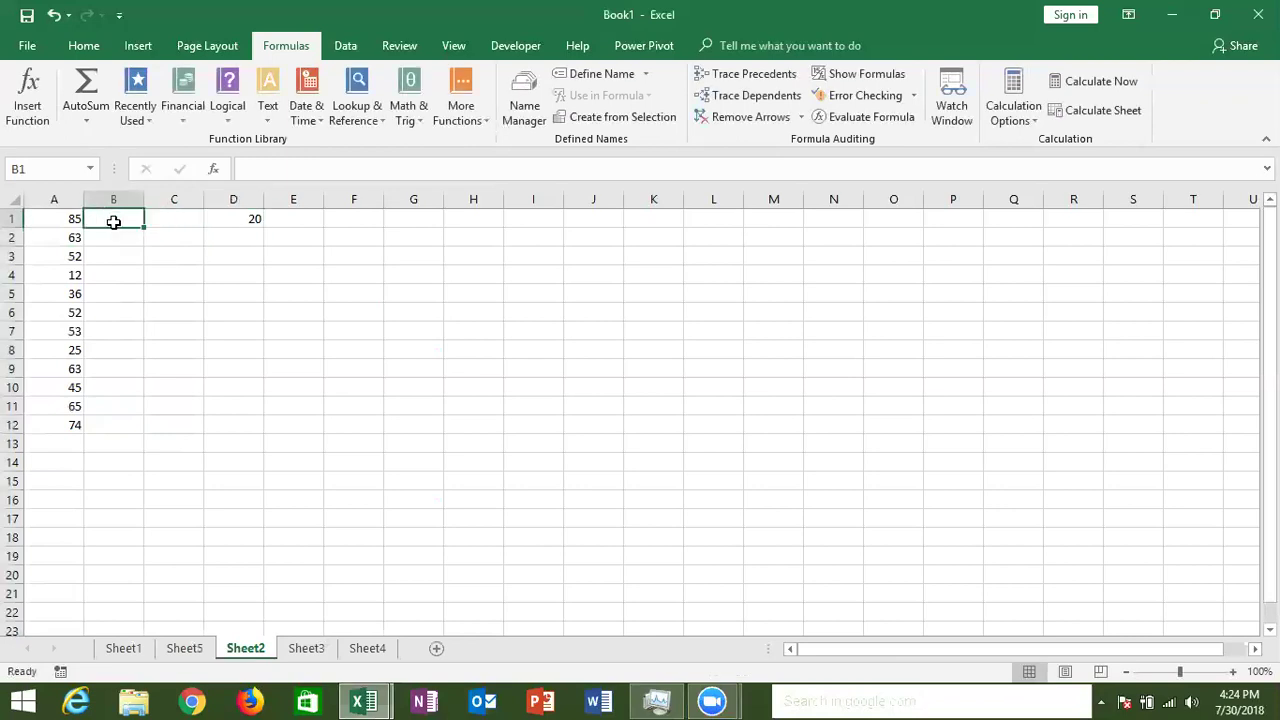
type("=")
left_click(70, 228)
type("+")
left_click(226, 217)
key("Return")
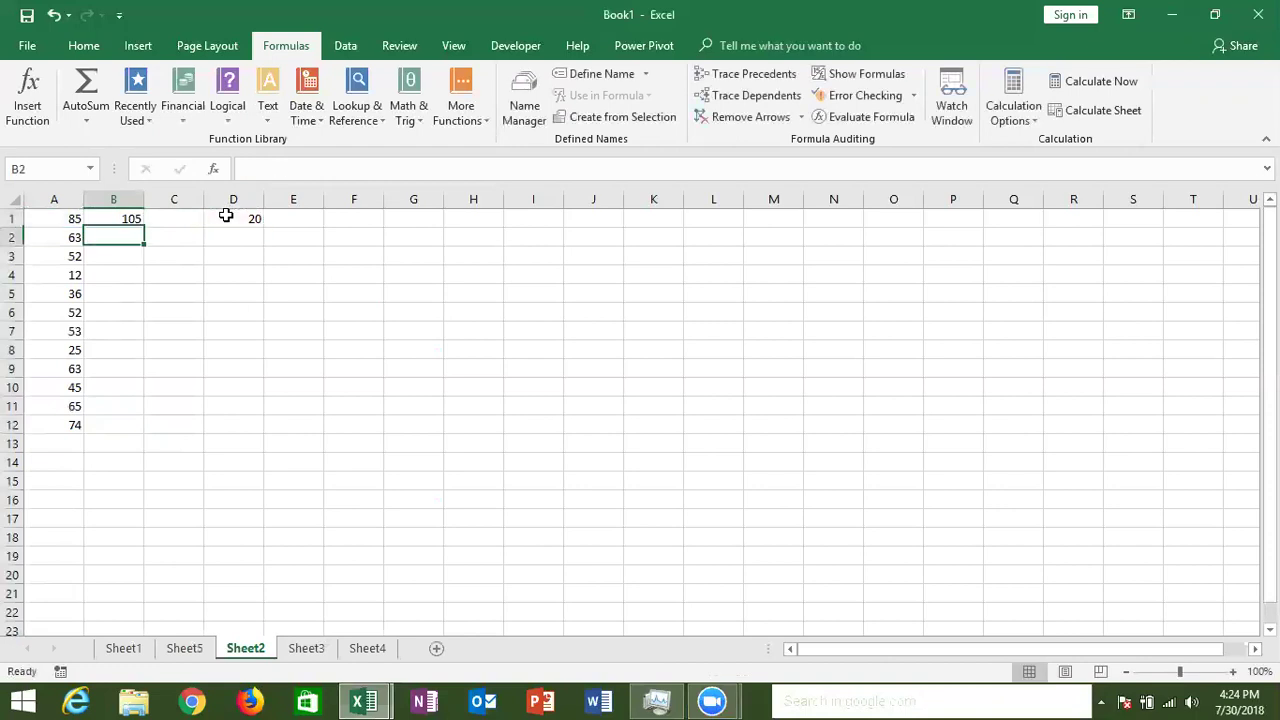
key("Left")
key("ctrl+shift+Down")
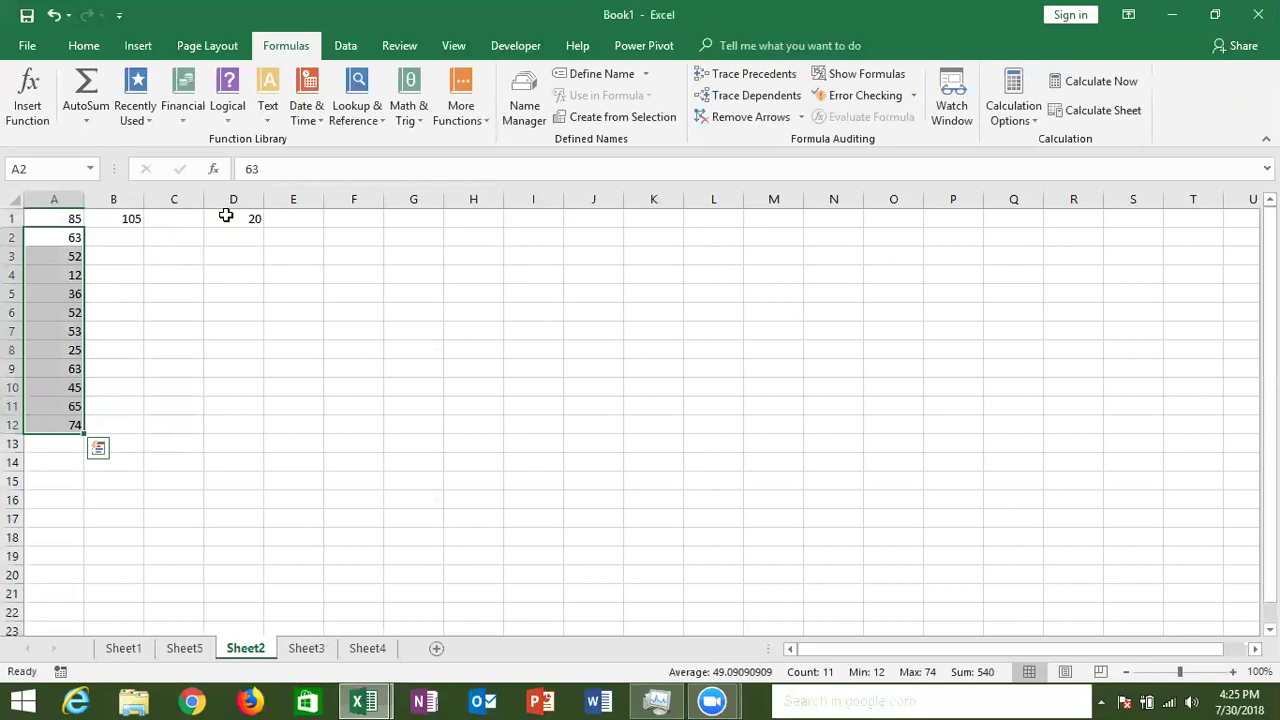
key("Up")
key("Right")
Step: Fill B1's formula into B2 and note the reference shifted to =A2+D2
left_click_drag(143, 227, 145, 250)
double_click(135, 238)
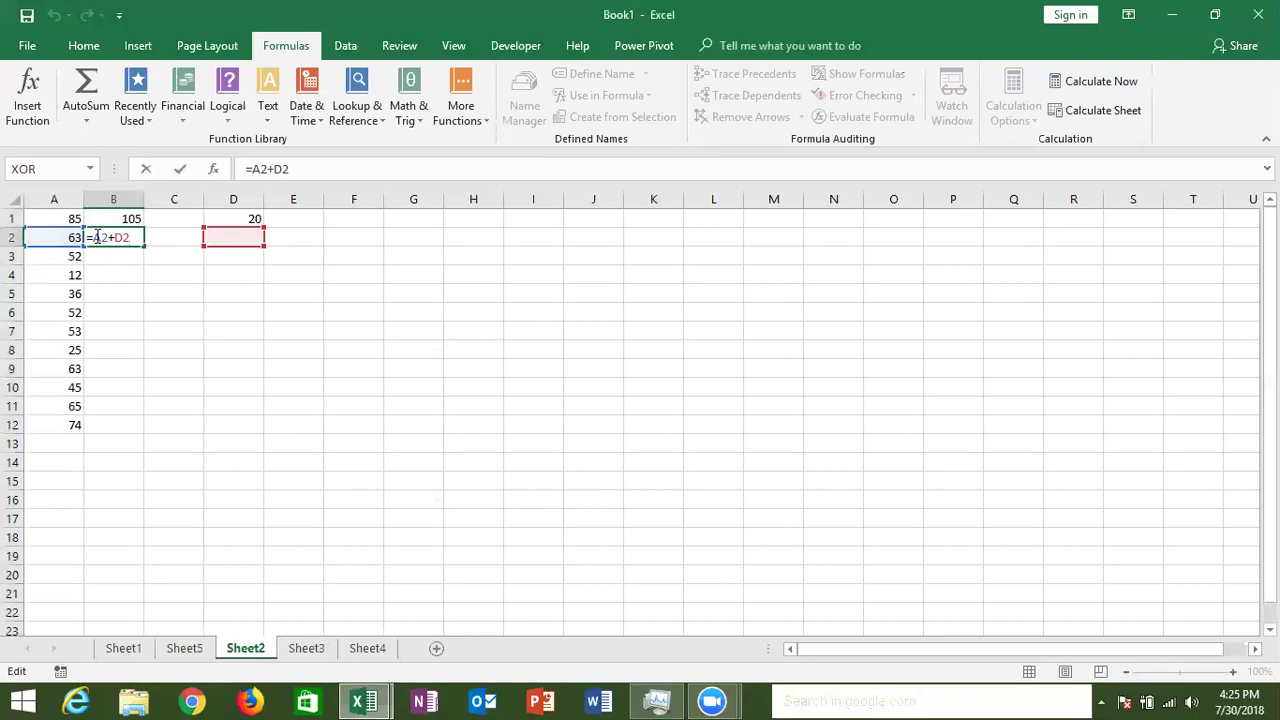
double_click(120, 238)
key("Right")
key("shift+Return")
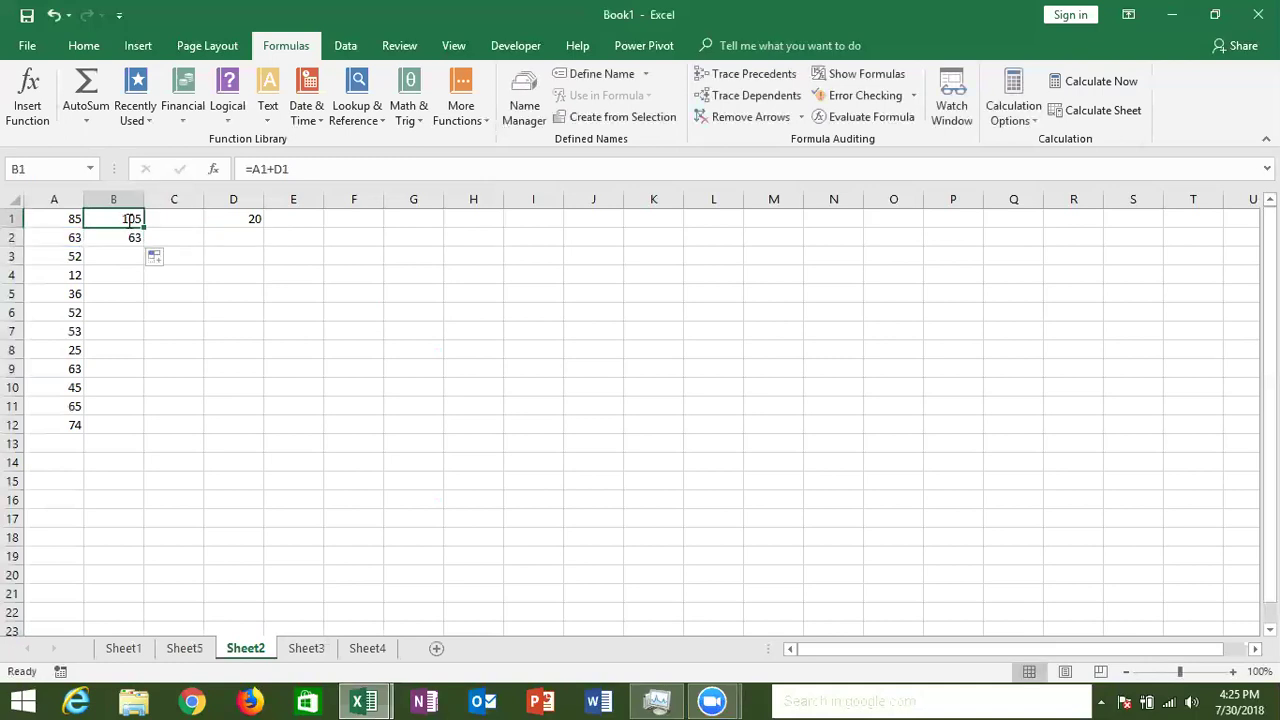
Step: Lock B1's formula to =A1+D$1, fill it down to B12, and verify B2 uses D$1
double_click(124, 222)
double_click(124, 220)
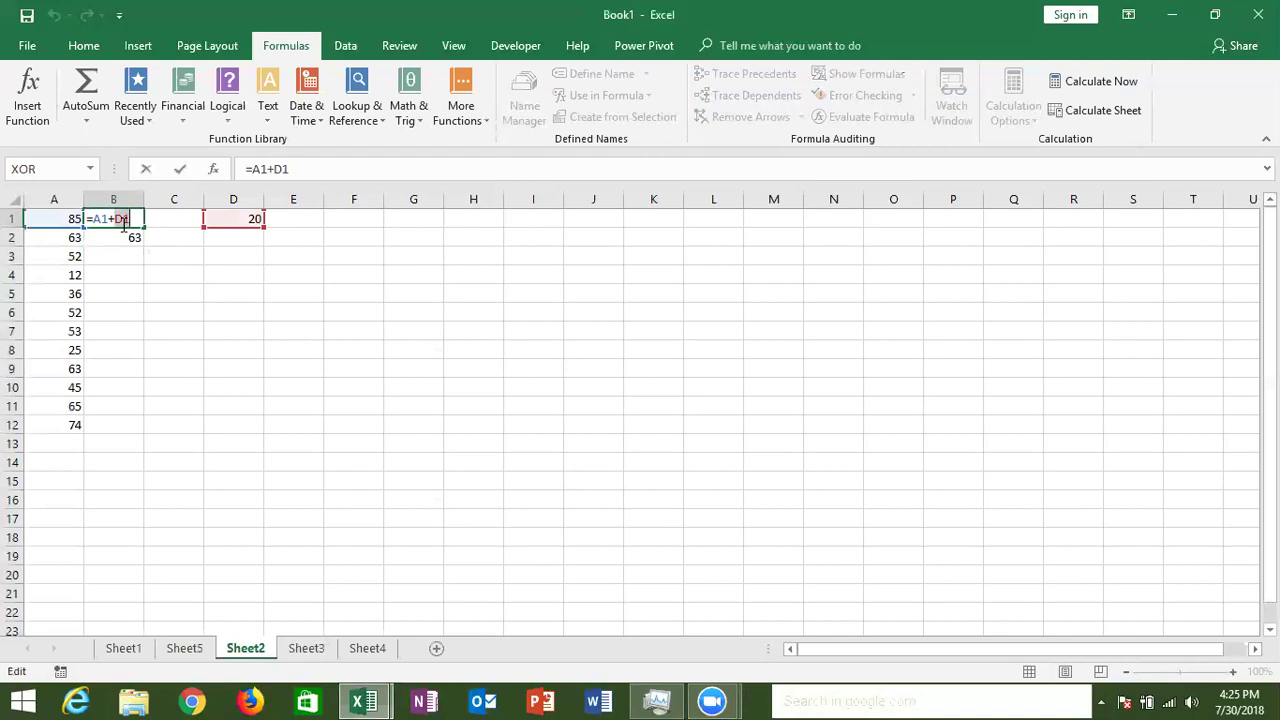
left_click(124, 222)
type("$")
double_click(117, 219)
left_click(133, 219)
key("ctrl+Return")
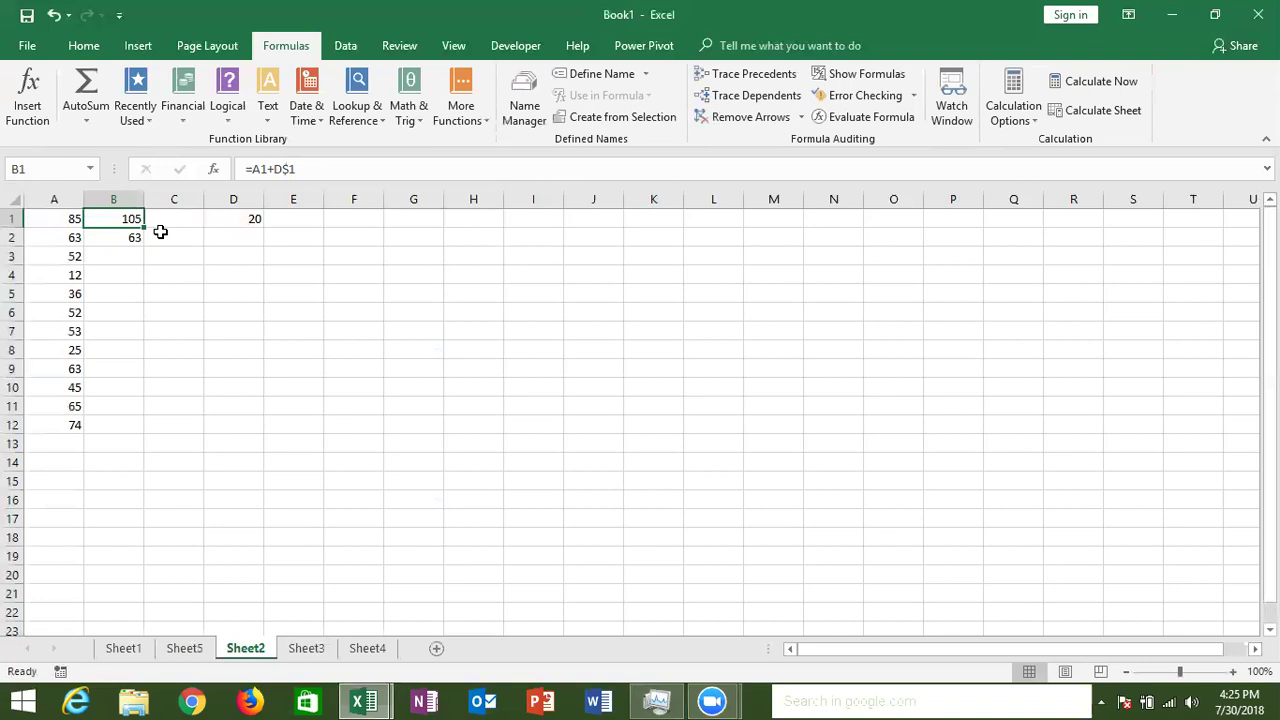
left_click_drag(143, 228, 120, 428)
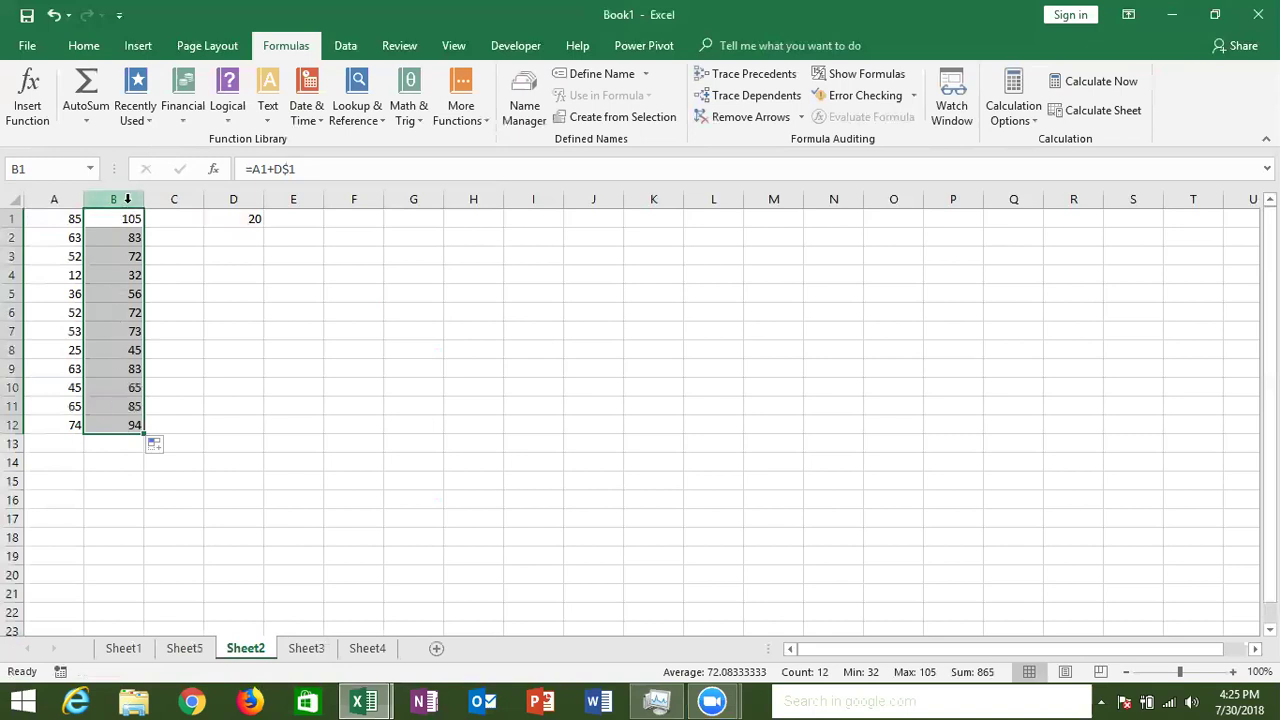
double_click(131, 236)
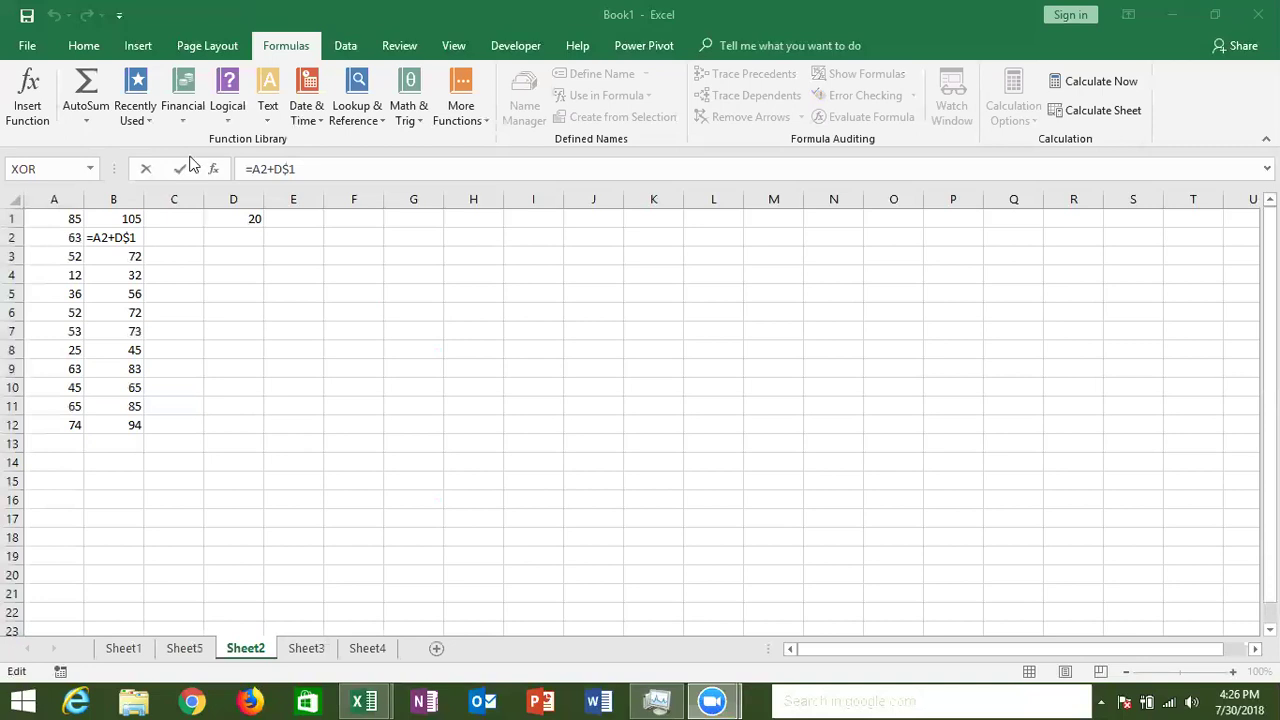
Step: Review B2's =A2+D$1 formula and its references without changing it
double_click(131, 237)
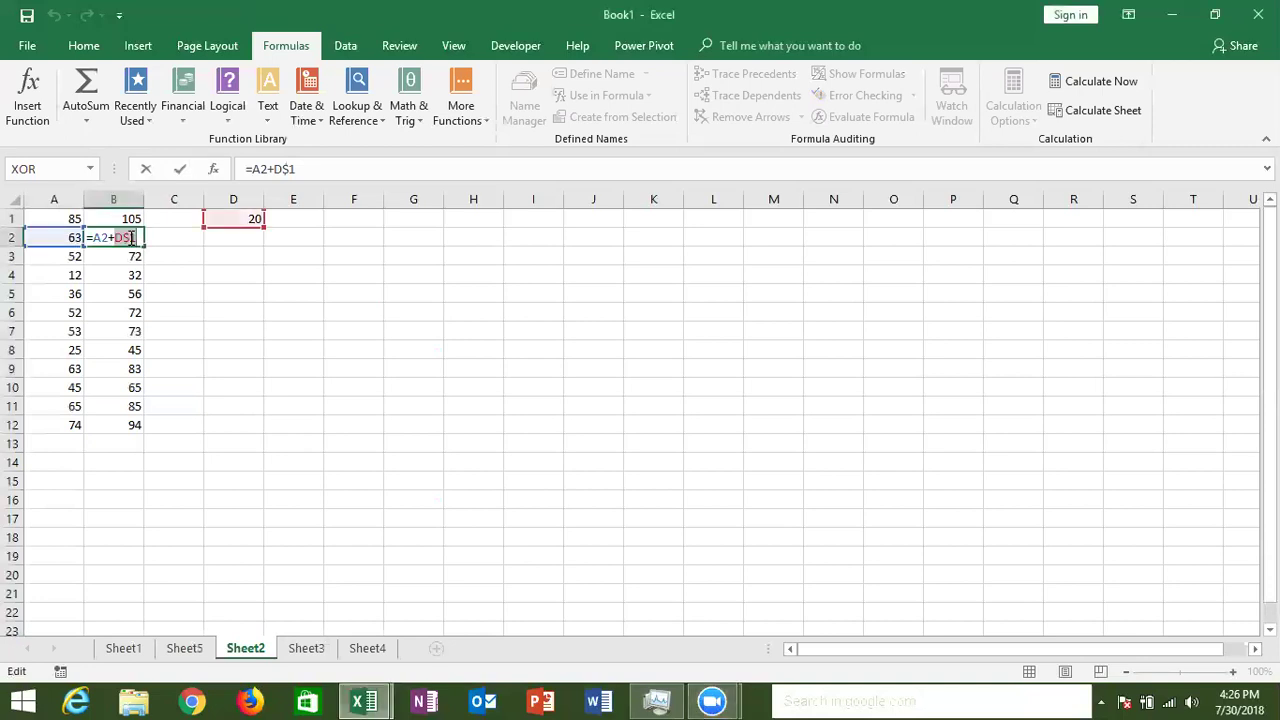
key("Escape")
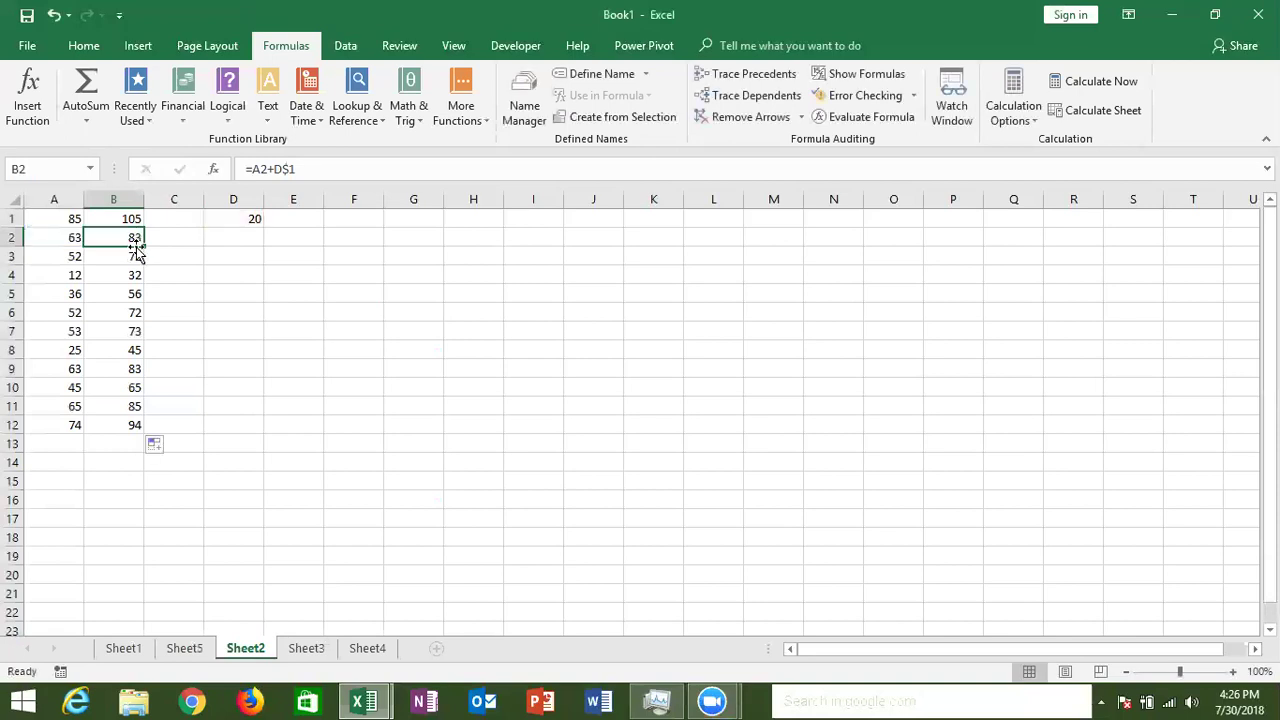
left_click(277, 169)
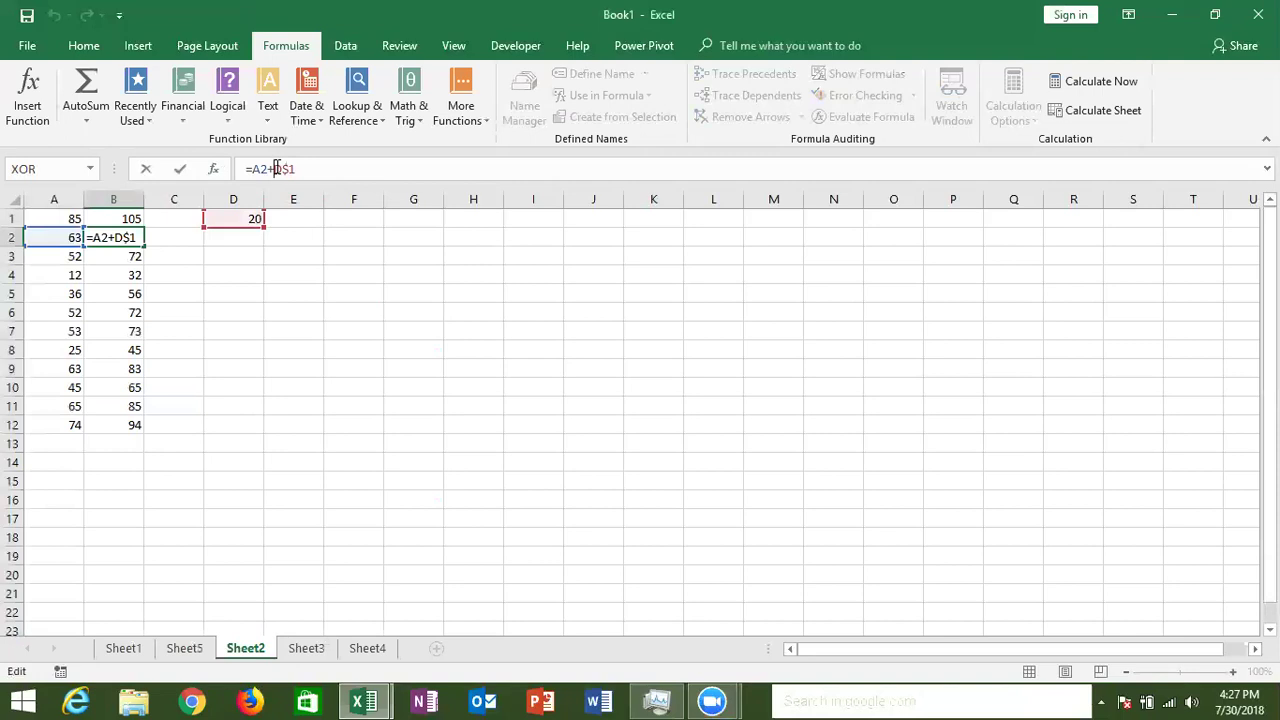
key("ctrl+Return")
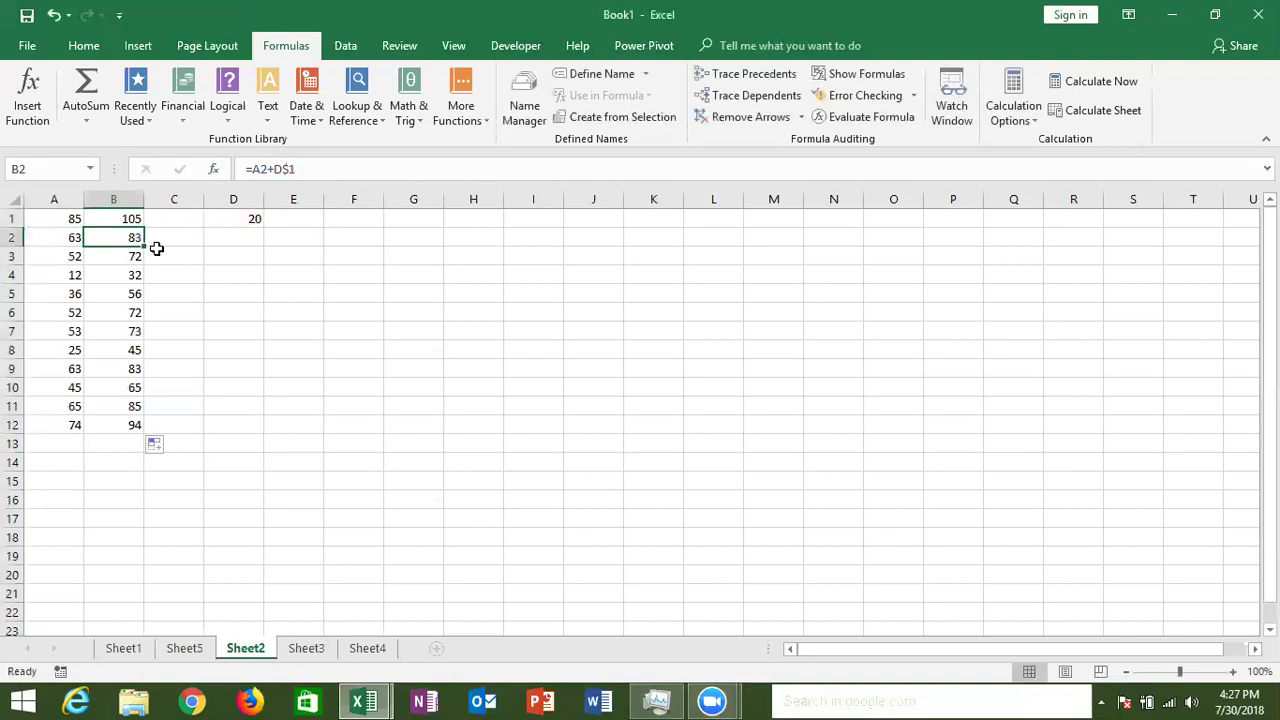
Step: Copy B2 into C2 to check the shifted =B2+E$1 formula, then clear C2
left_click_drag(144, 246, 190, 242)
left_click(188, 243)
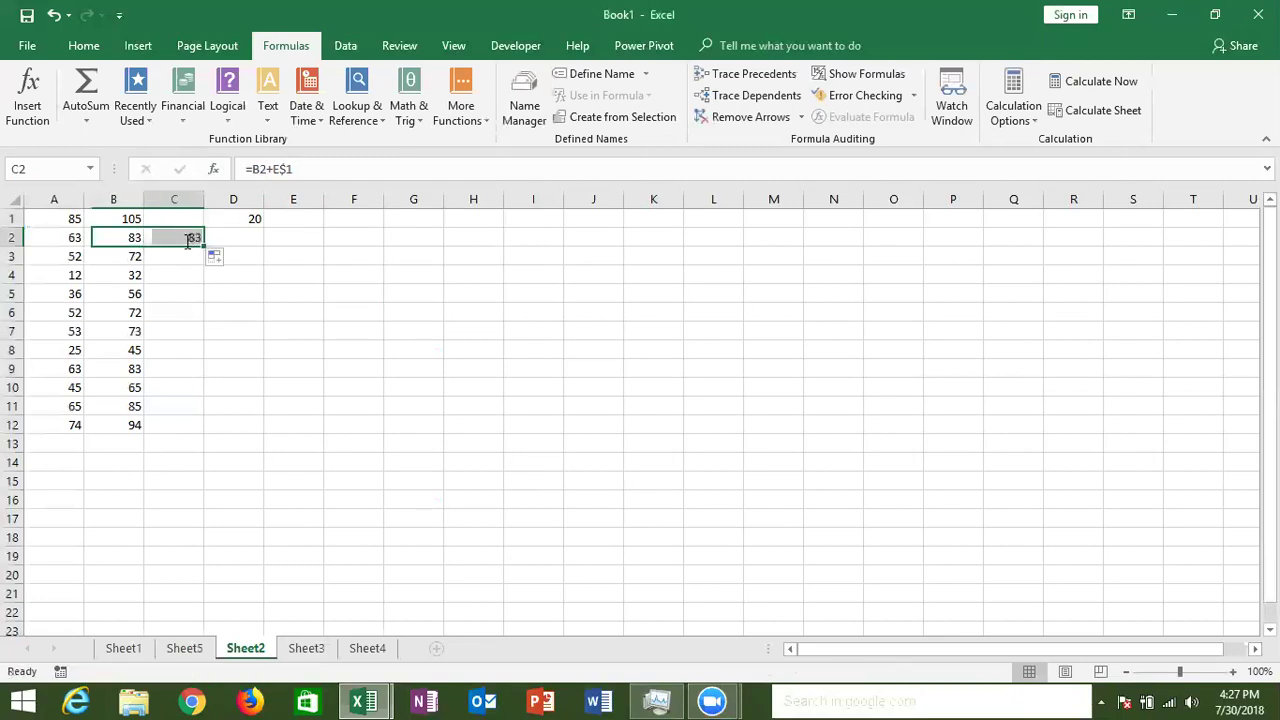
double_click(188, 243)
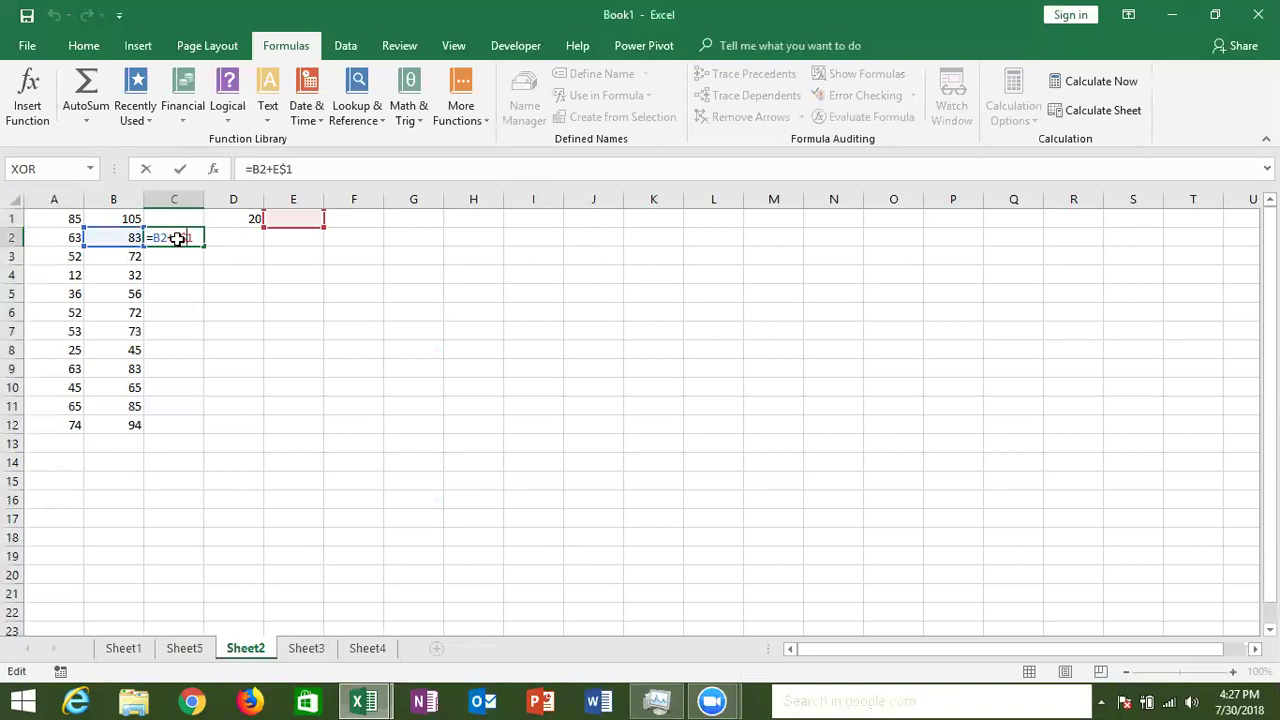
key("ctrl+Return")
key("Delete")
Step: Insert a $ before D in B2's formula so it reads =A2+$D$1
key("Left")
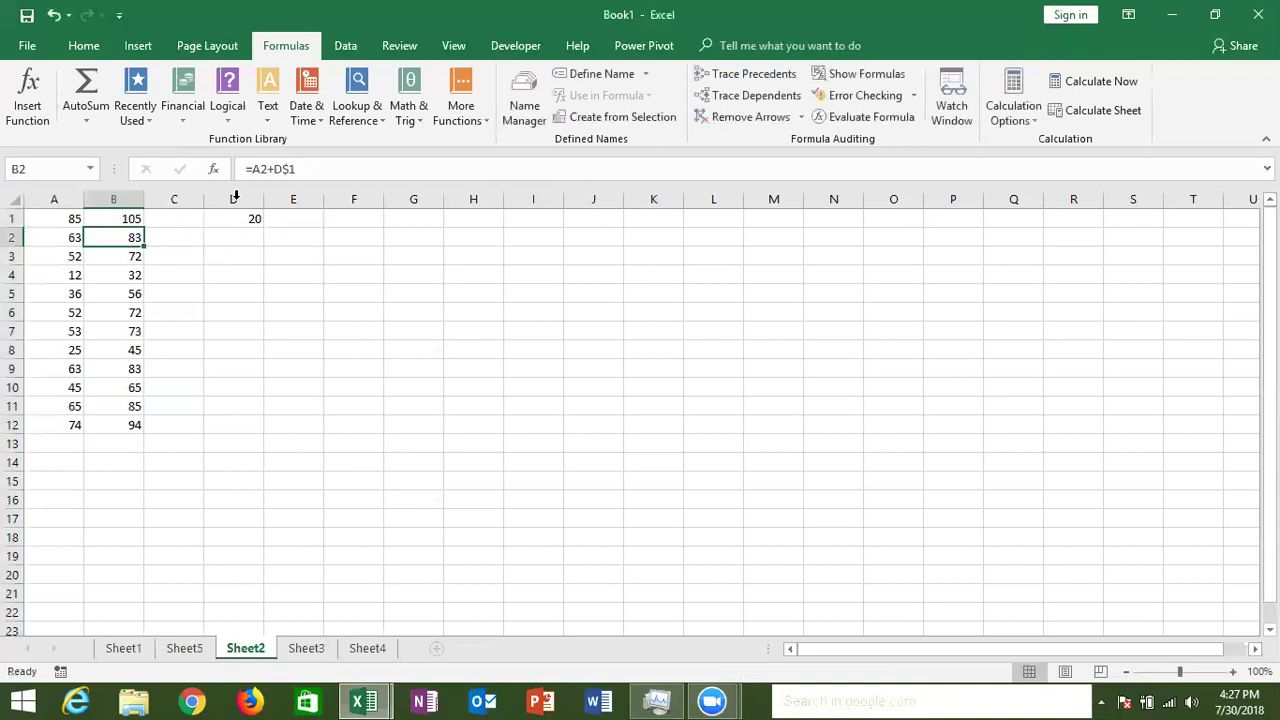
left_click(276, 169)
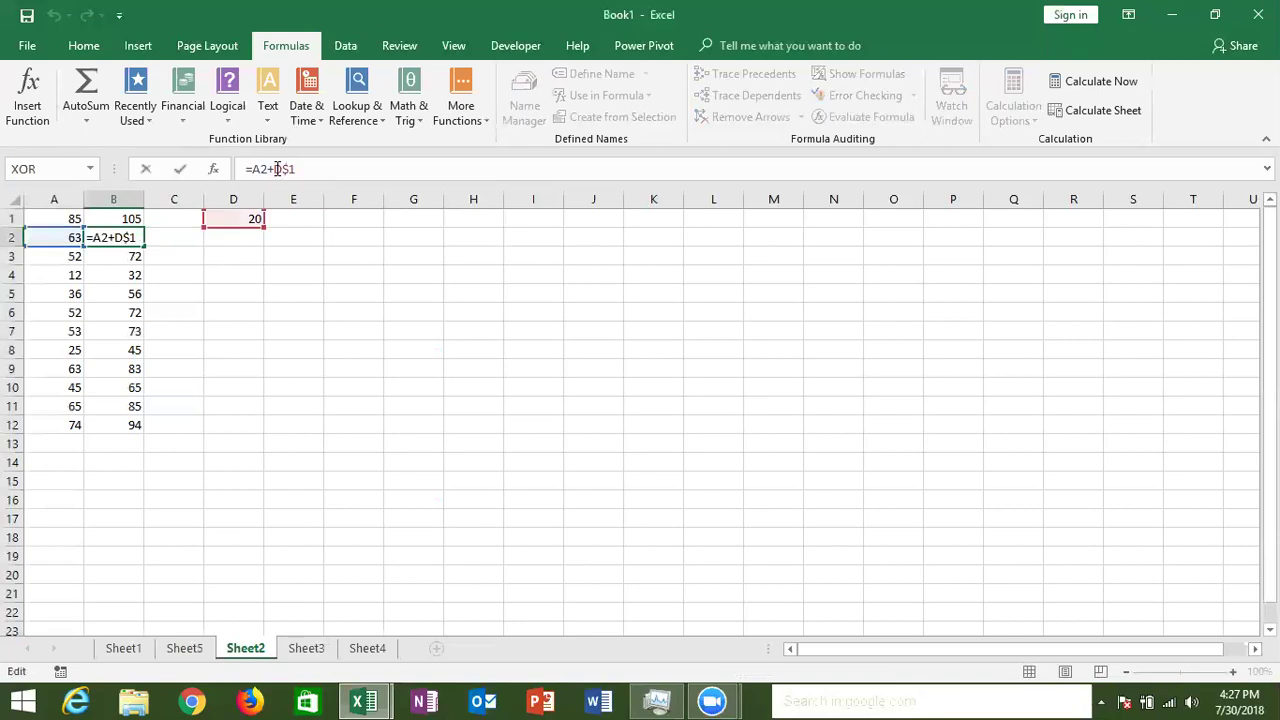
type("$")
Step: Fill B2's =A2+$D$1 into C2 and confirm C2 reads =B2+$D$1, returning 103
key("ctrl+Return")
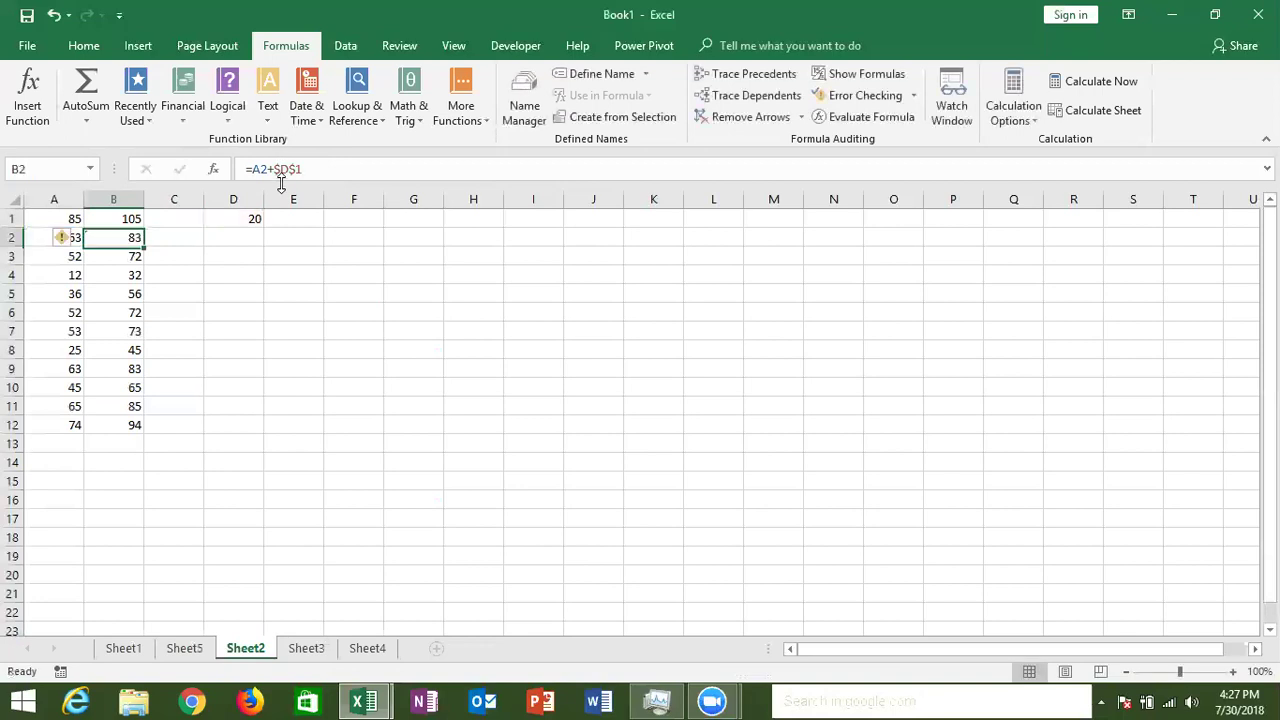
left_click(150, 252)
left_click(140, 240)
left_click_drag(145, 246, 196, 245)
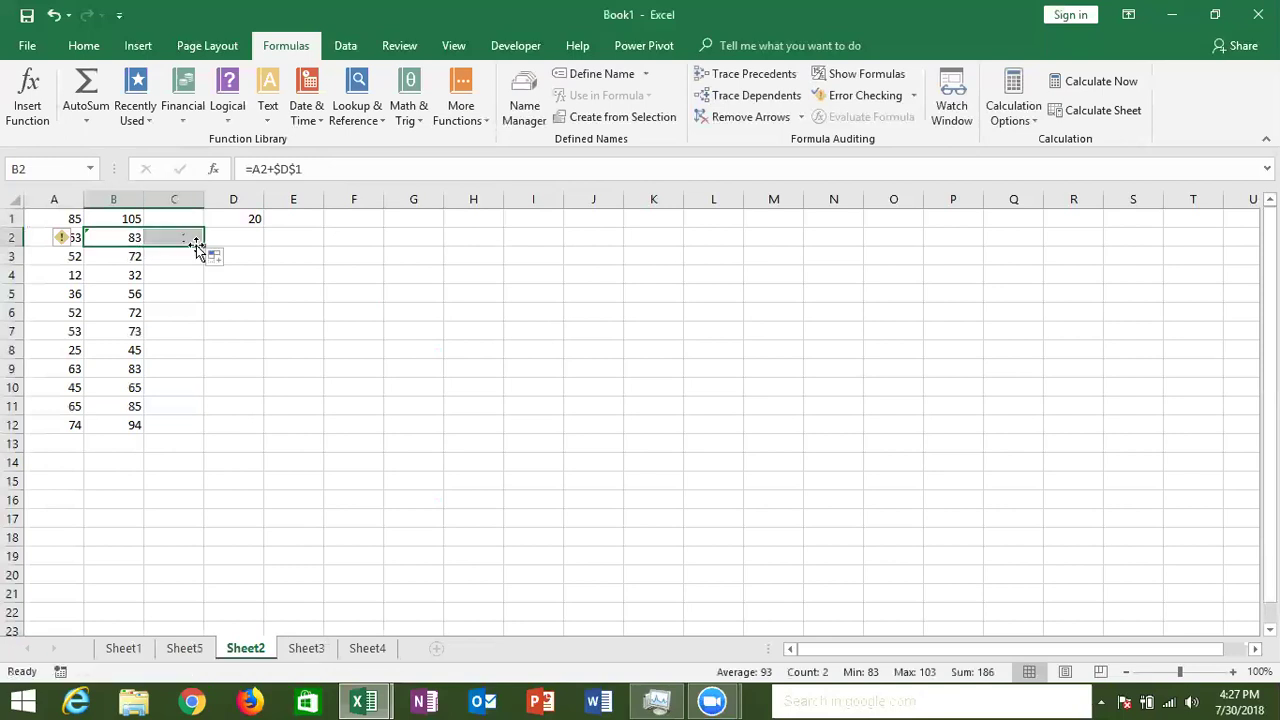
left_click(195, 243)
double_click(196, 240)
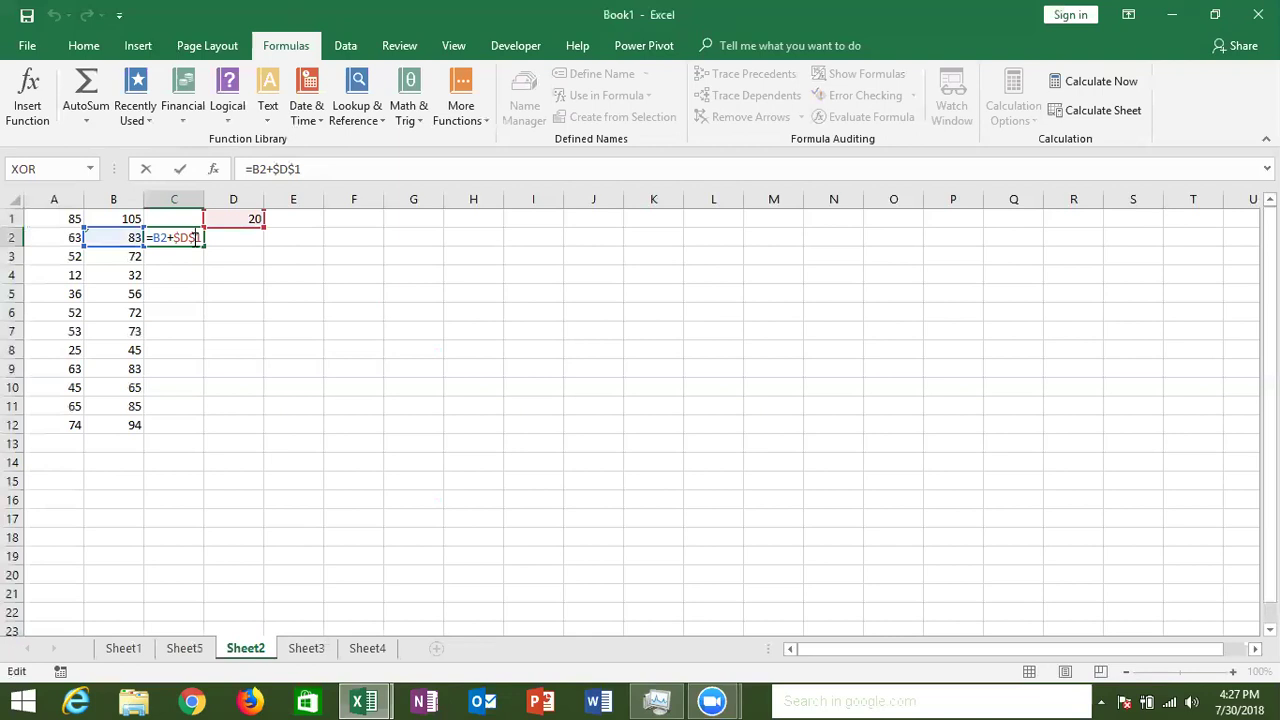
key("ctrl+Return")
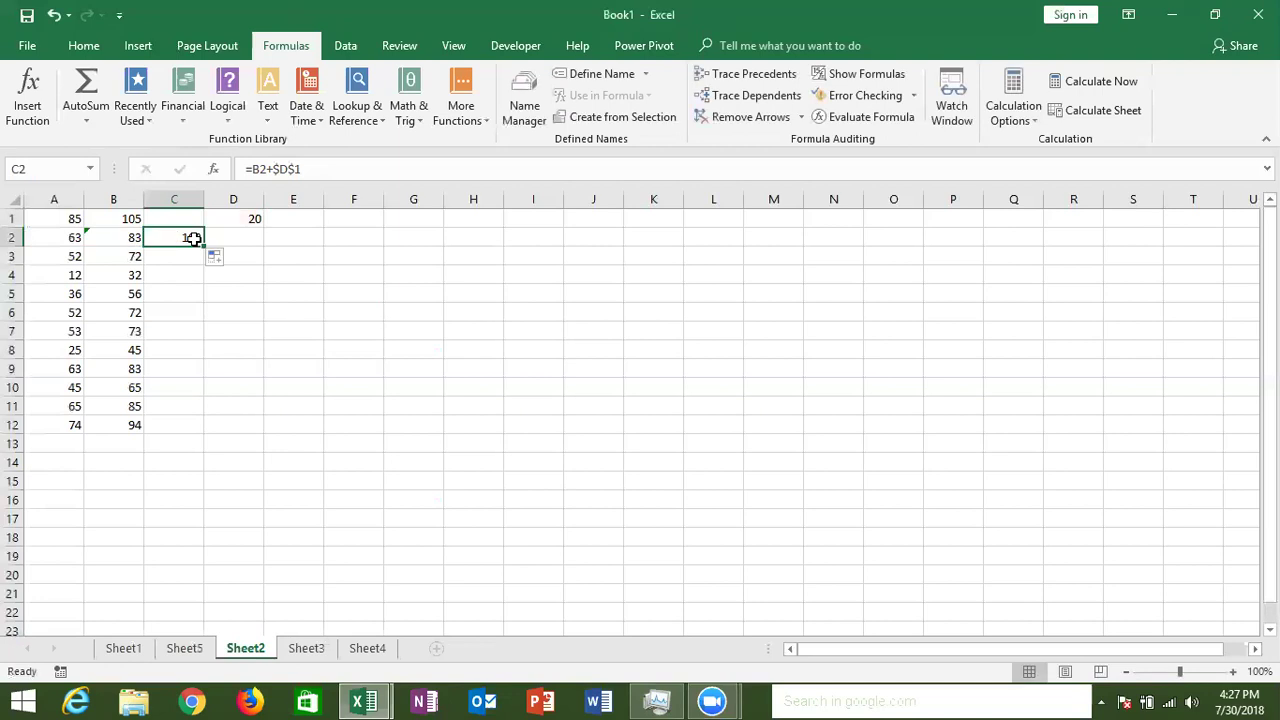
left_click(94, 42)
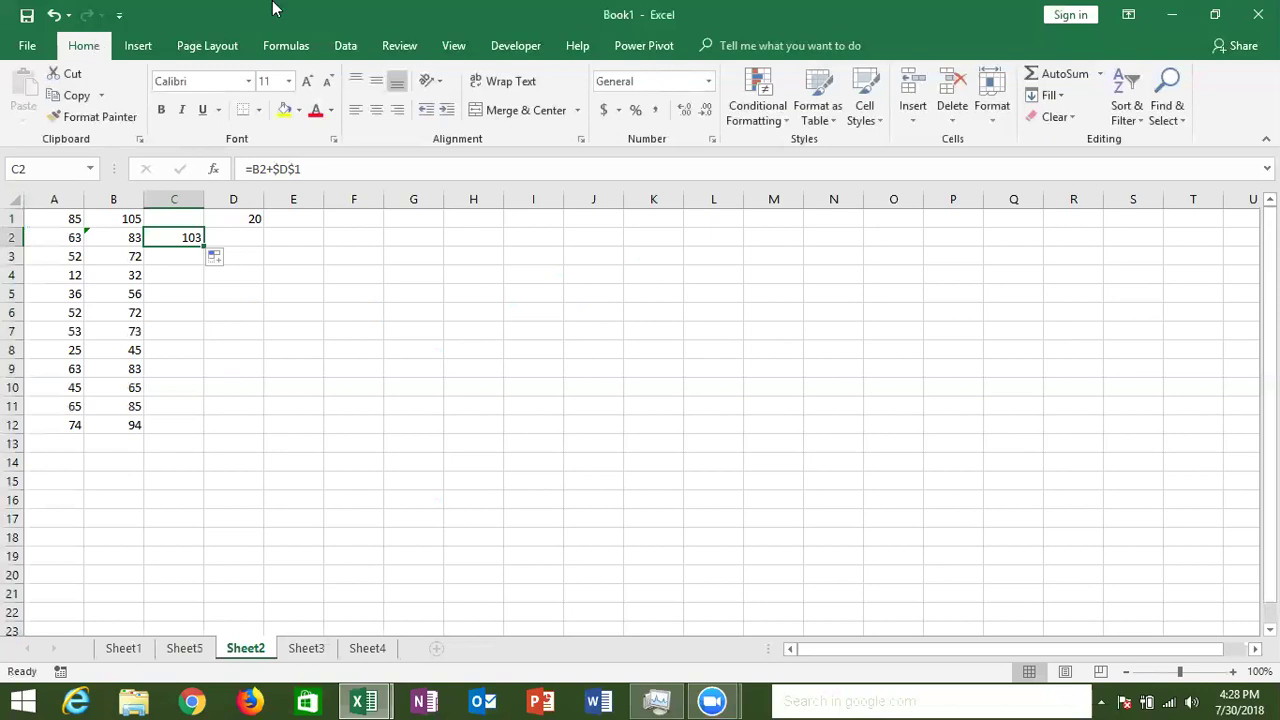
Step: Select empty cell K4 and open the 'Add, change, or clear conditional formats' help article
left_click(669, 274)
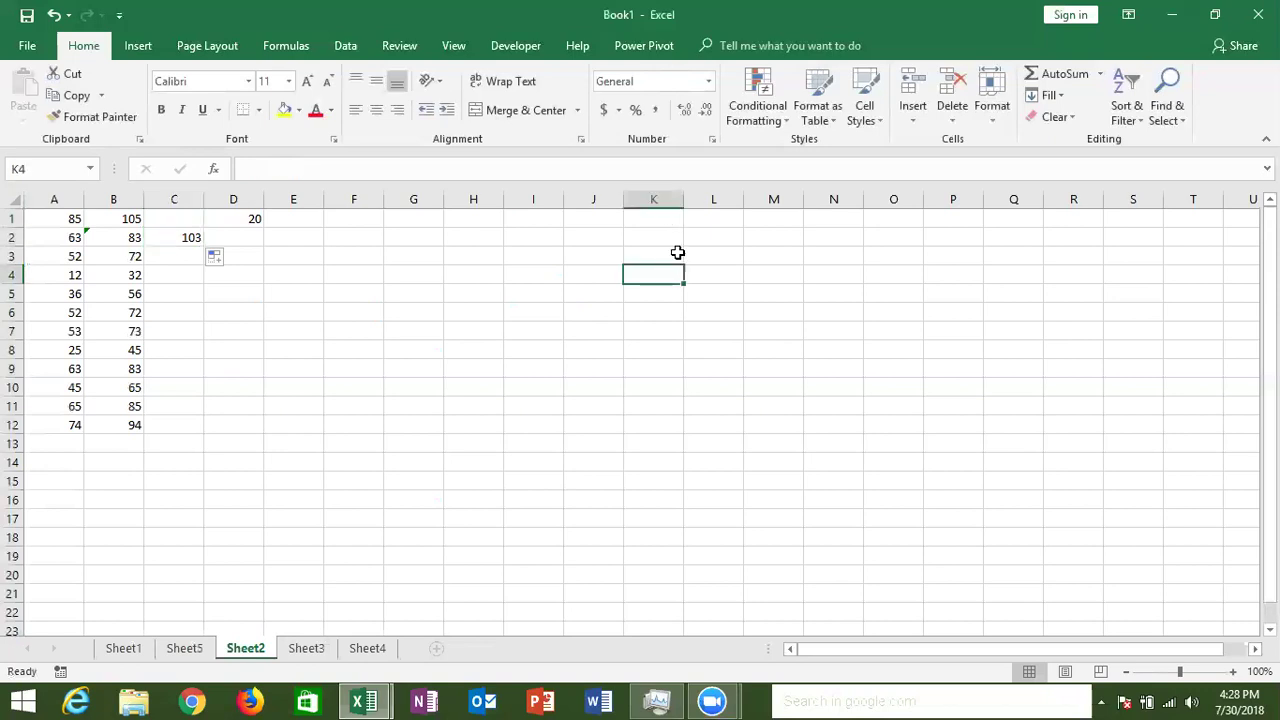
mouse_move(757, 98)
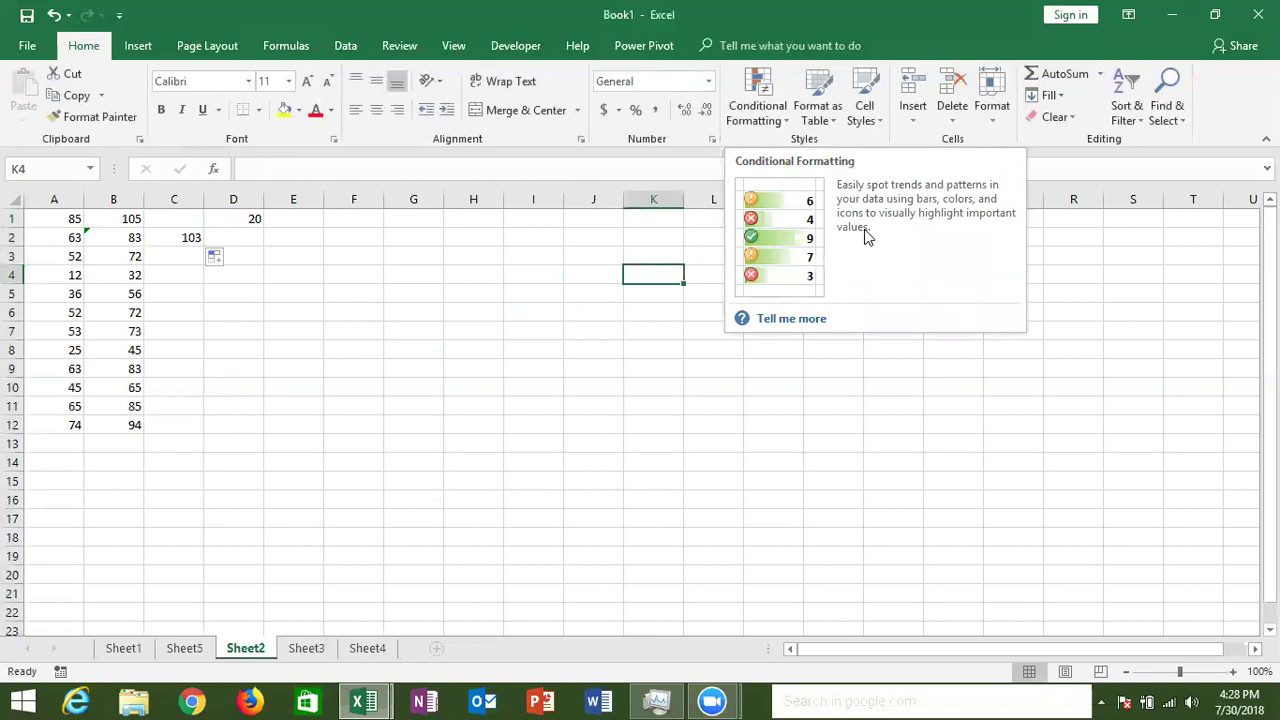
left_click(789, 318)
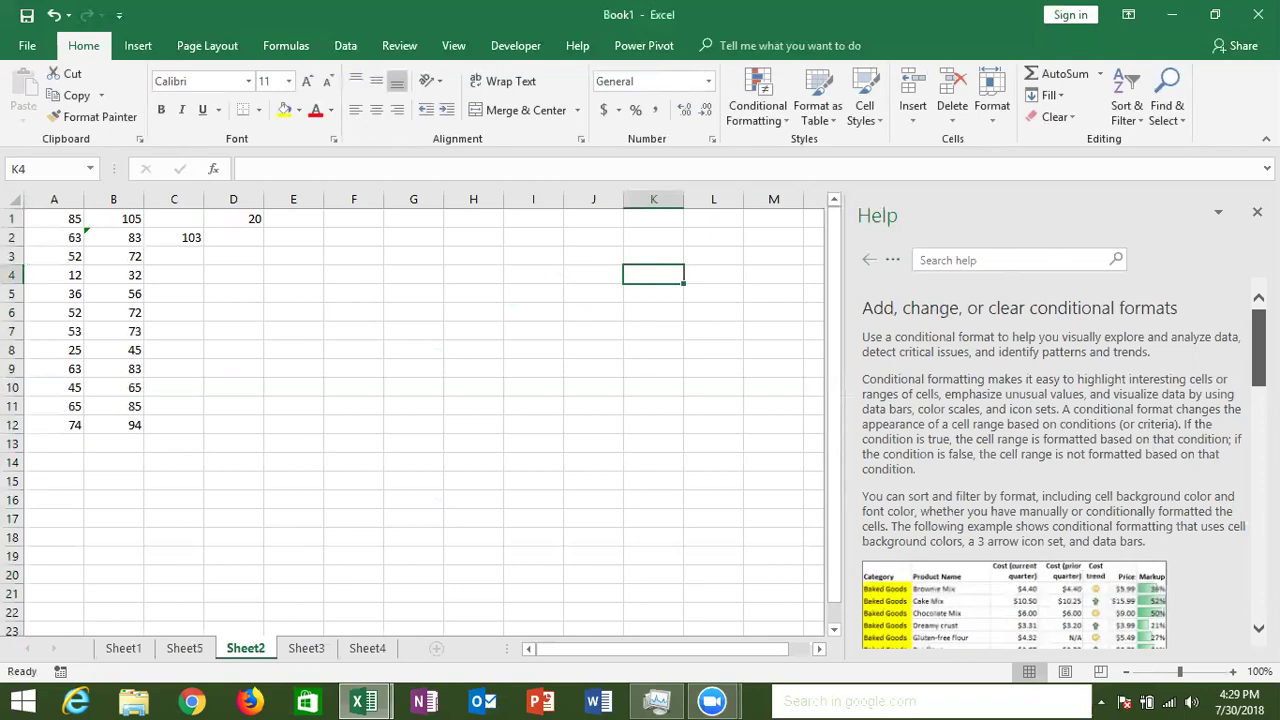
scroll(1050, 450, "down", 2)
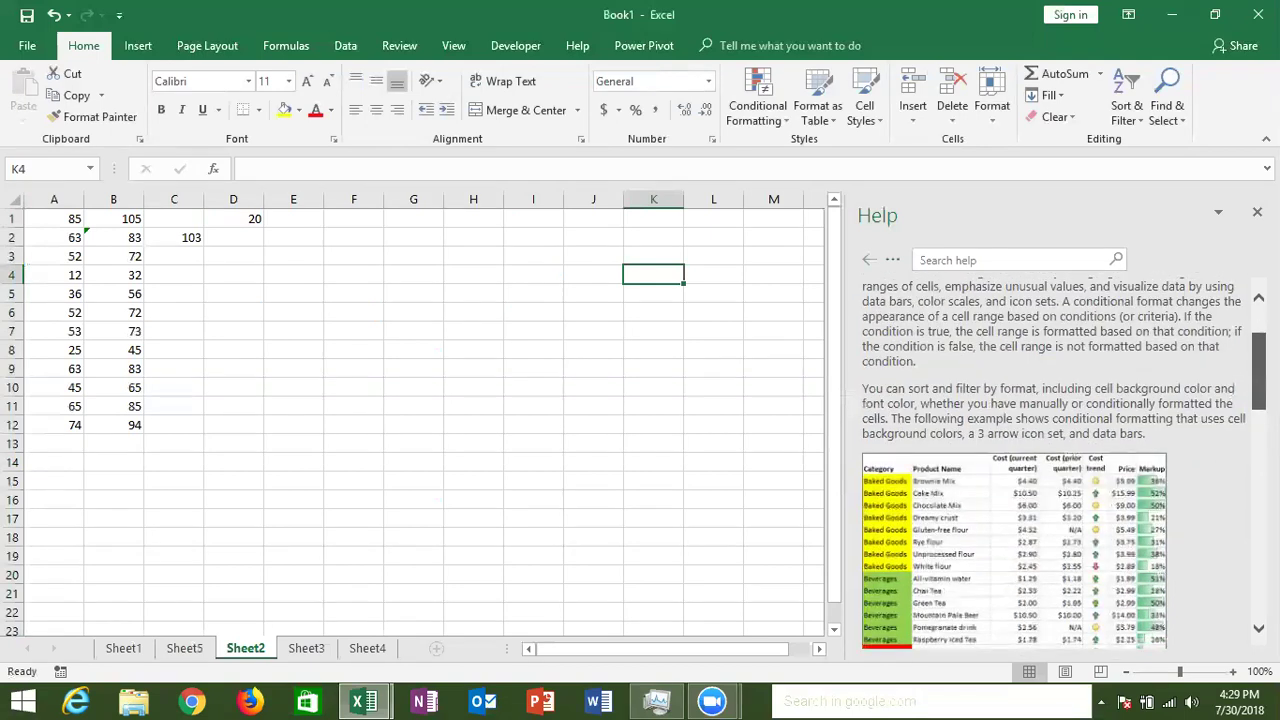
scroll(1050, 460, "down", 3)
scroll(1050, 460, "down", 4)
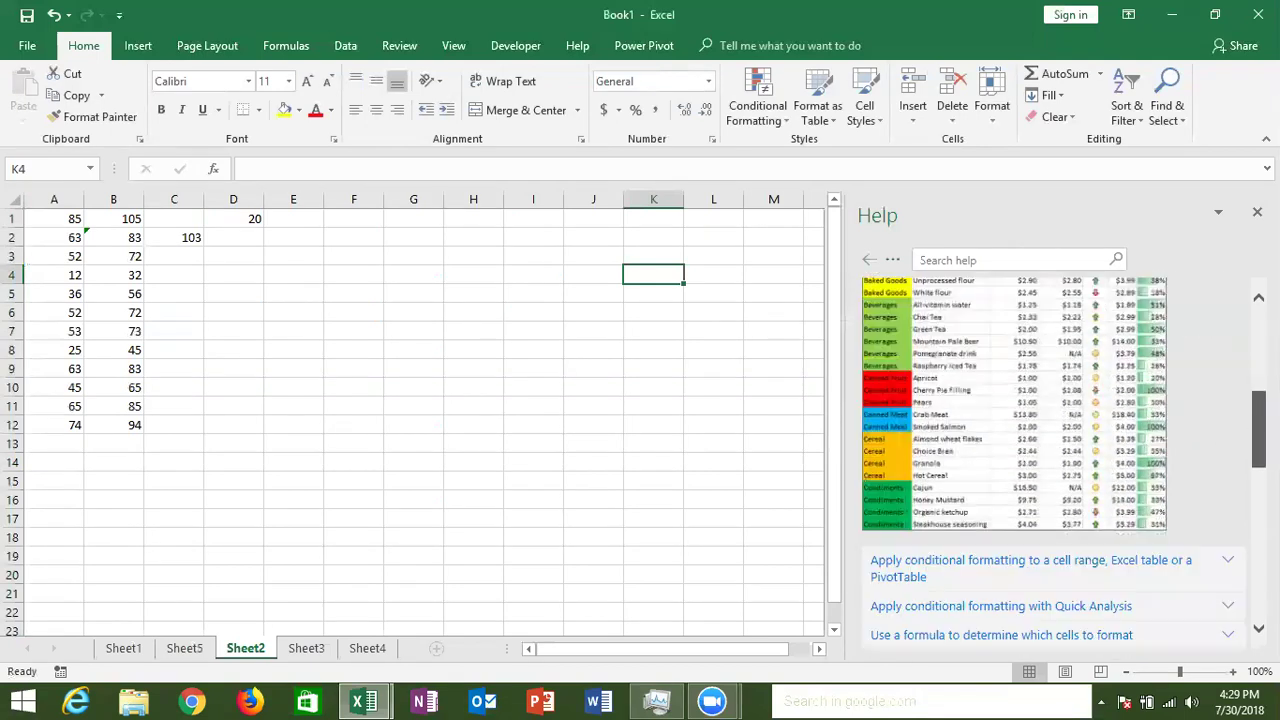
scroll(1248, 534, "down", 4)
scroll(1247, 545, "down", 2)
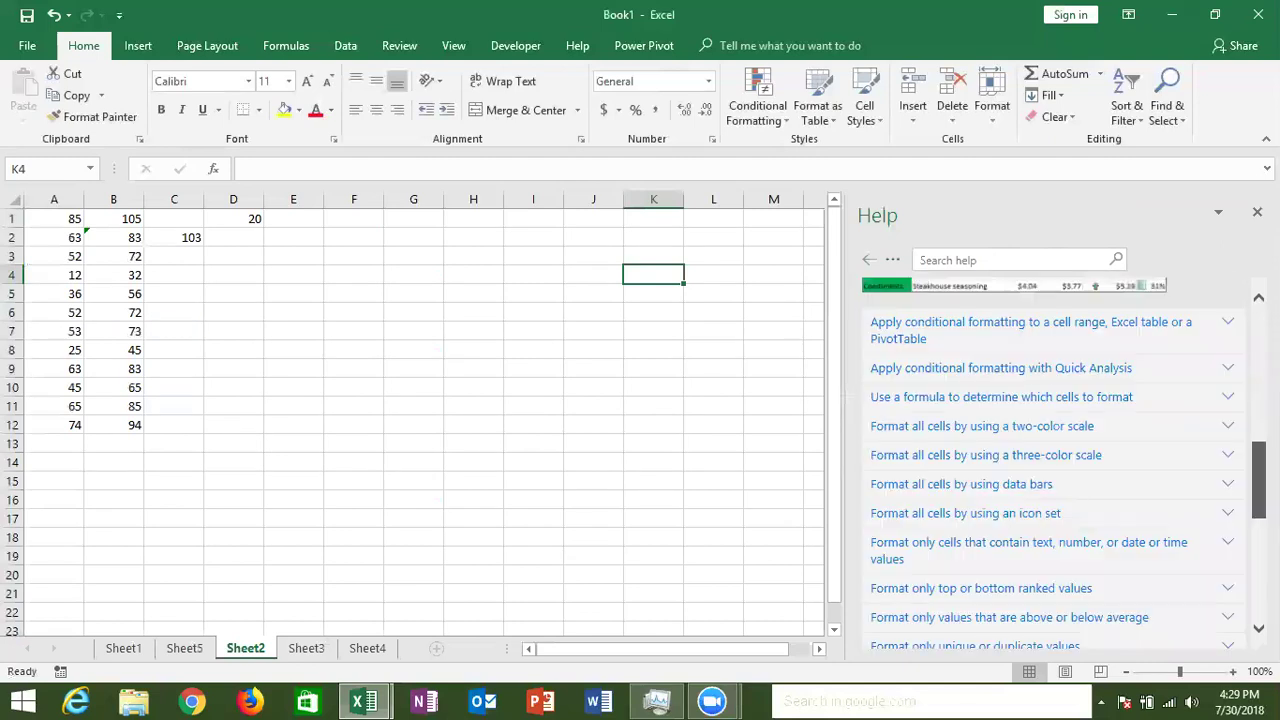
left_click_drag(1248, 545, 1256, 425)
scroll(1050, 450, "up", 10)
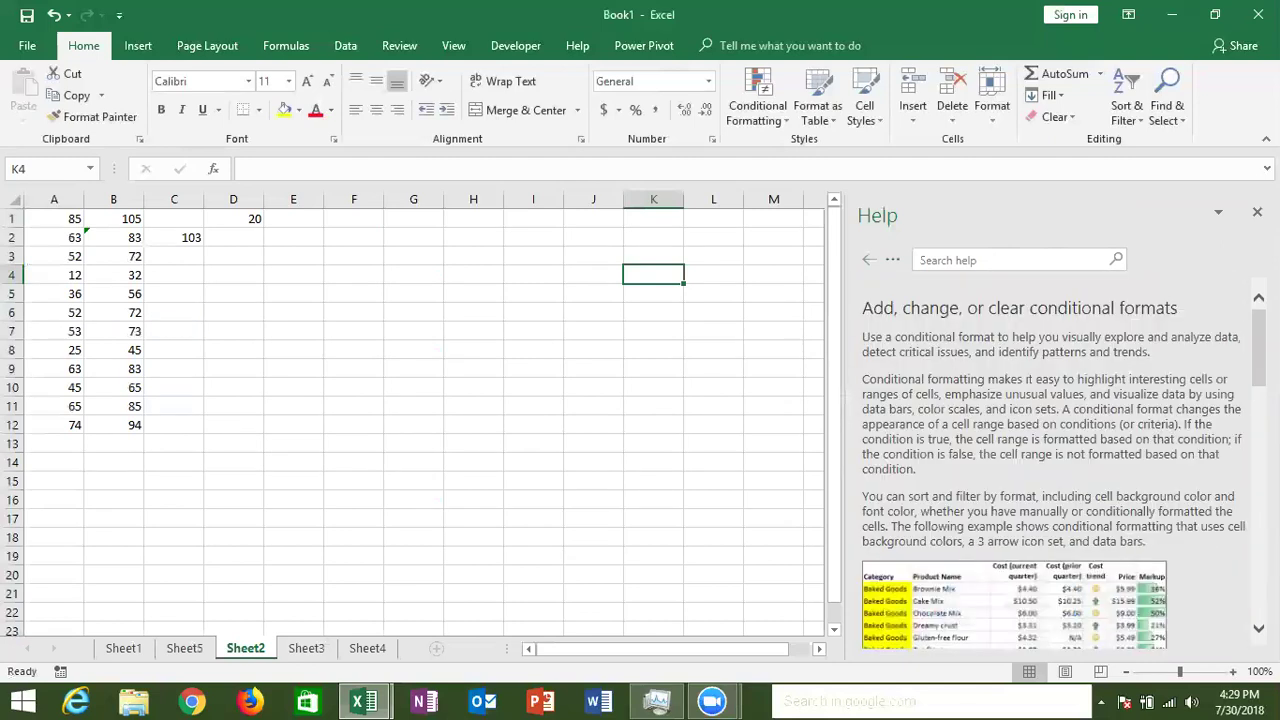
left_click(324, 540)
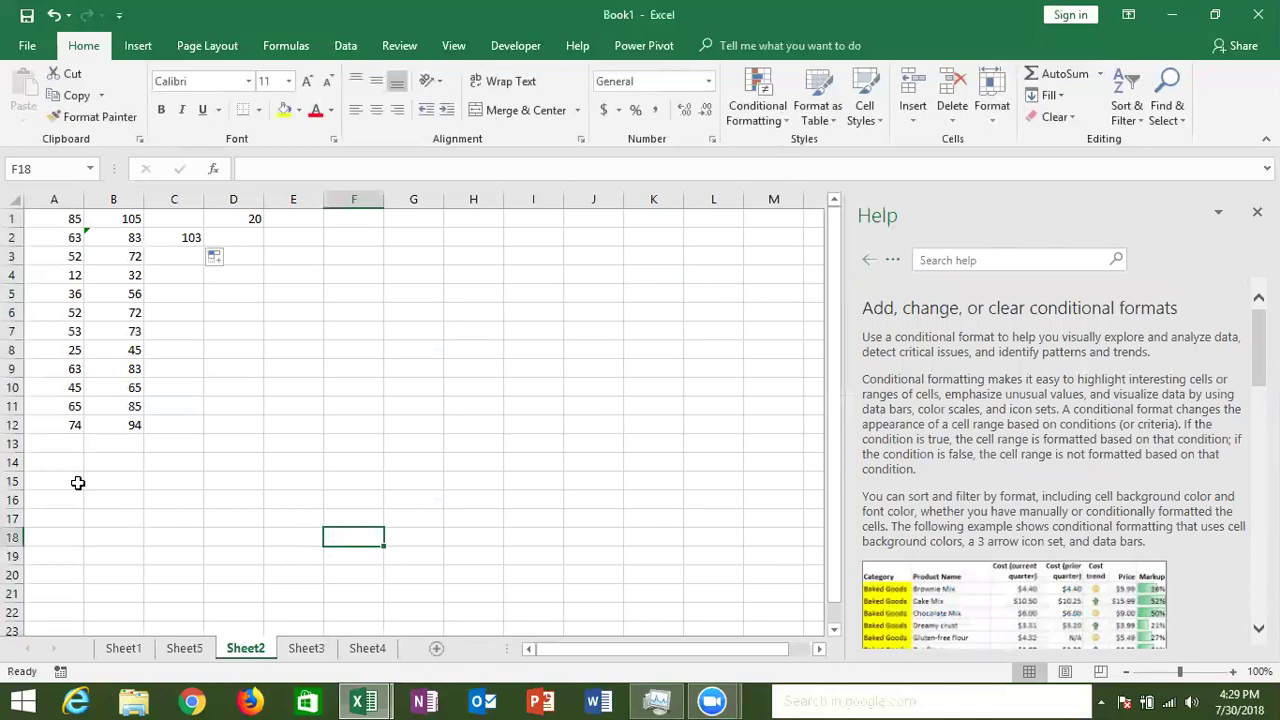
mouse_move(383, 200)
left_mouse_down()
mouse_move(403, 204)
mouse_move(381, 206)
left_mouse_up()
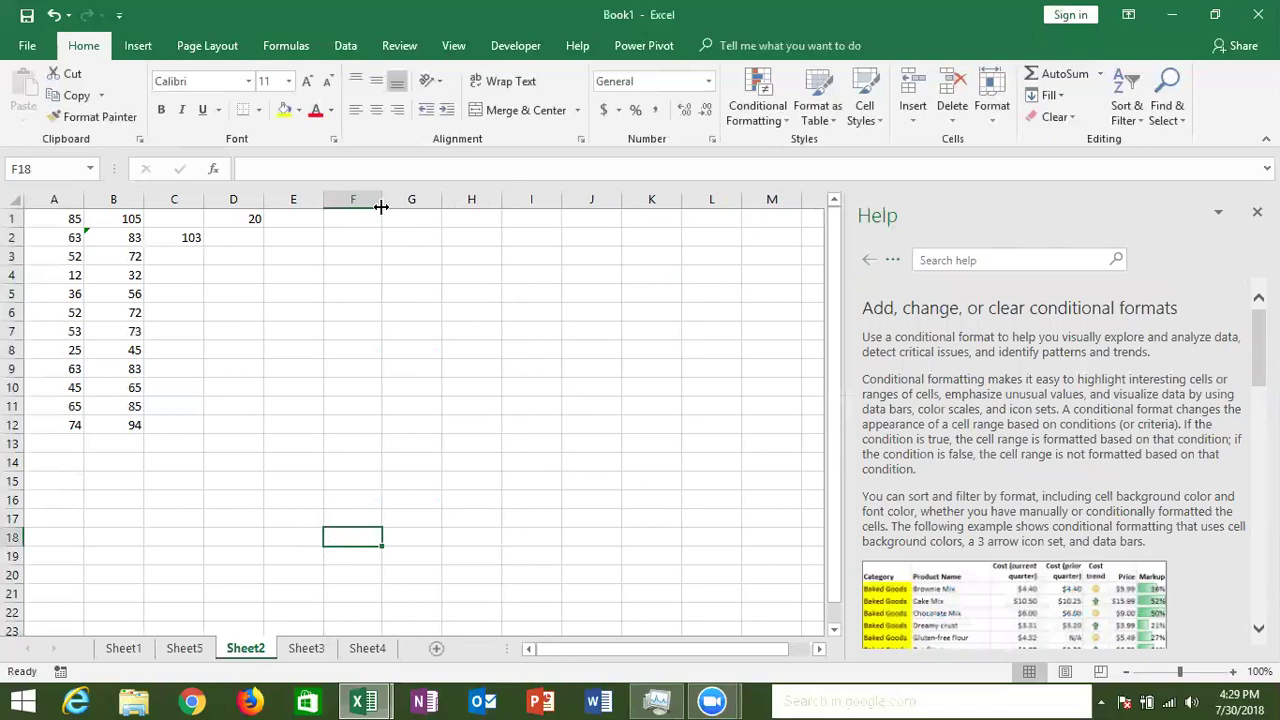
Step: Search Tell me for 'limit' and open the 'Excel specifications and limits' help article
left_click(997, 260)
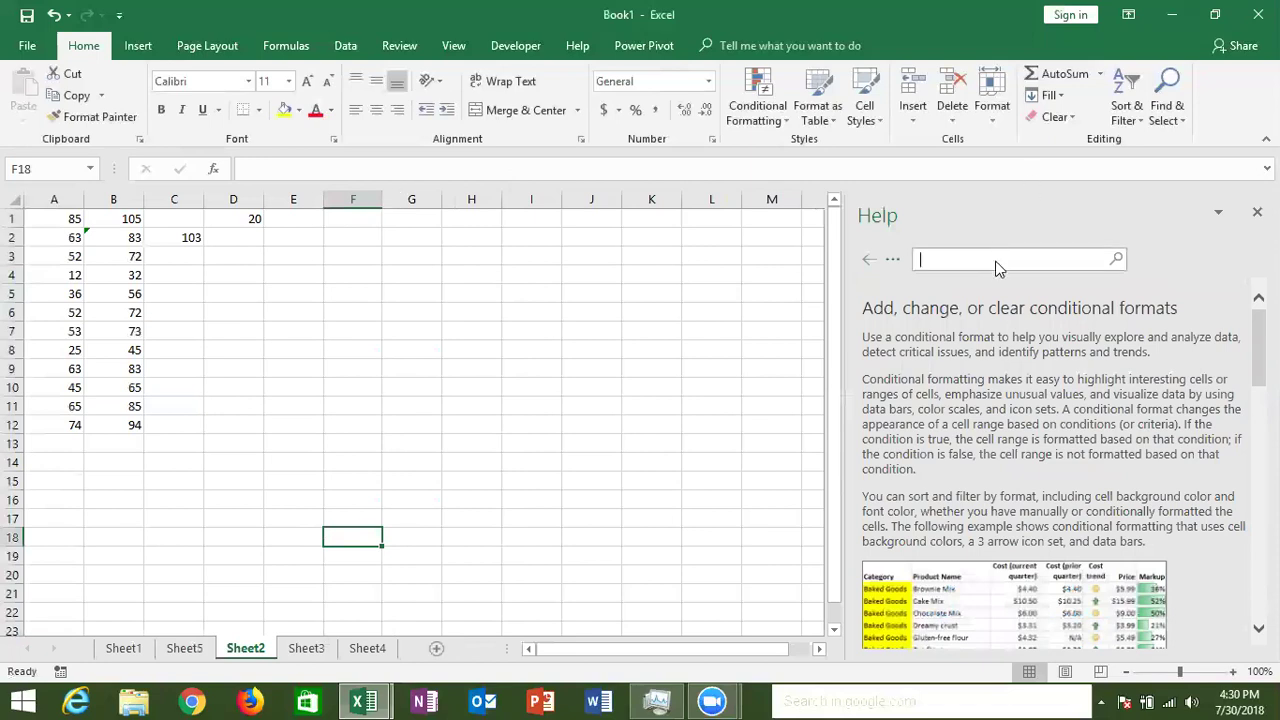
left_click(778, 45)
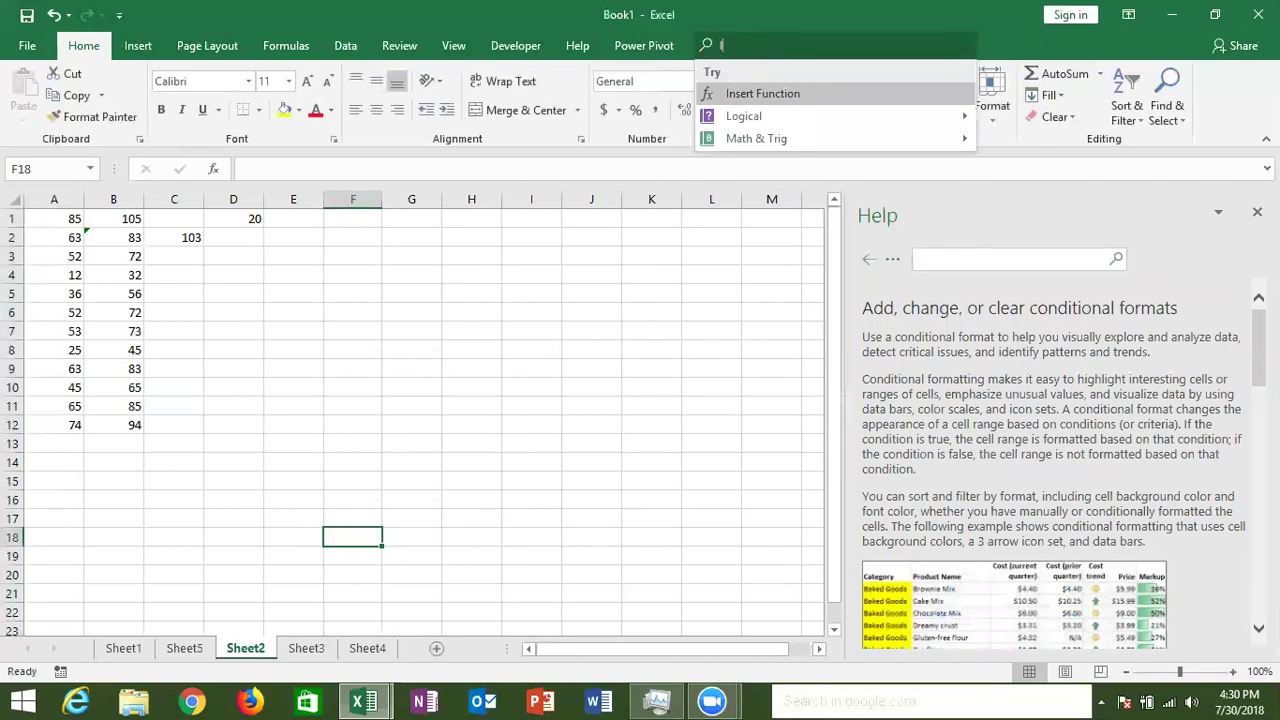
type("limit")
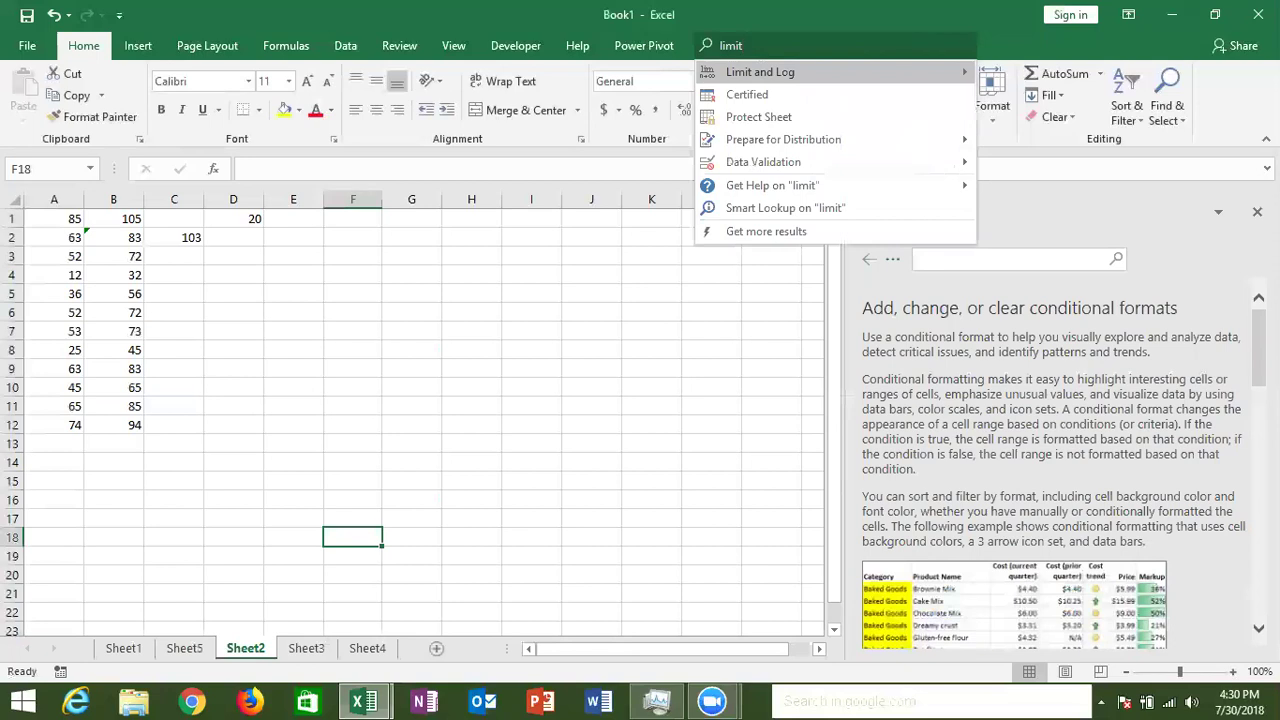
mouse_move(772, 185)
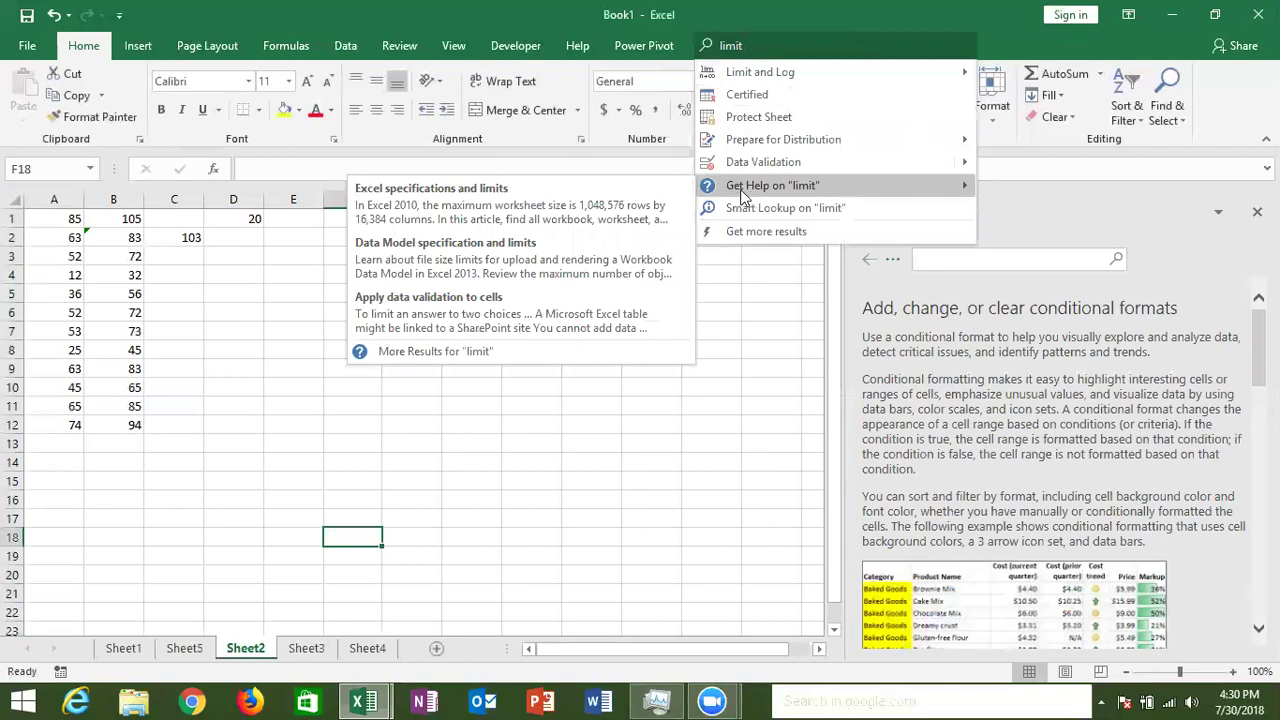
left_click(643, 204)
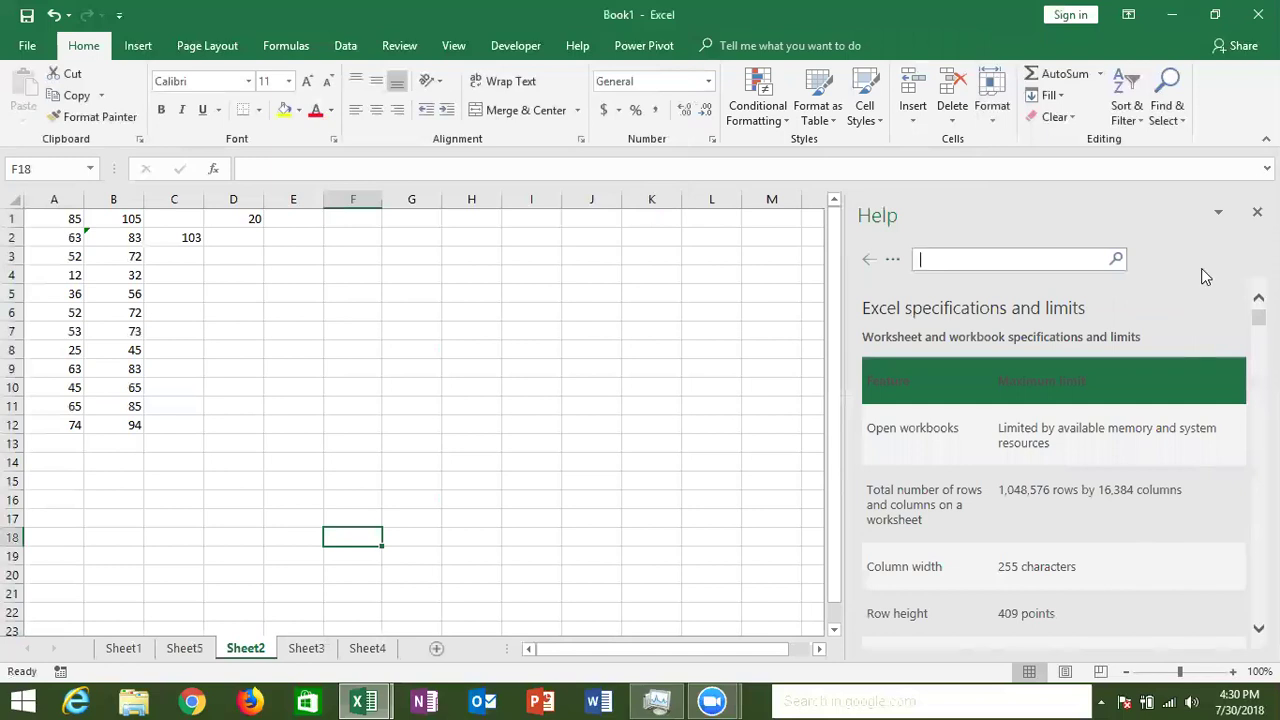
scroll(1054, 450, "down", 3)
scroll(1054, 450, "up", 3)
scroll(1054, 460, "down", 3)
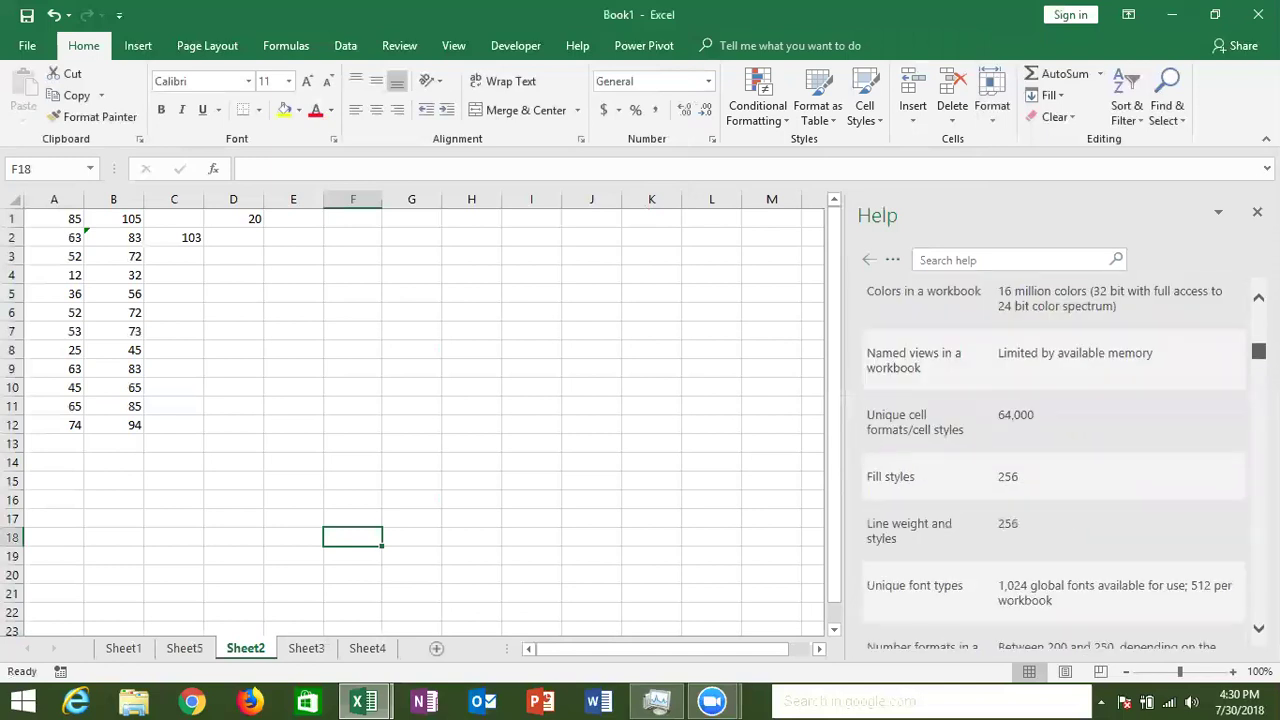
scroll(1054, 460, "down", 3)
scroll(1054, 460, "down", 3)
scroll(1054, 460, "down", 3)
scroll(1054, 460, "down", 3)
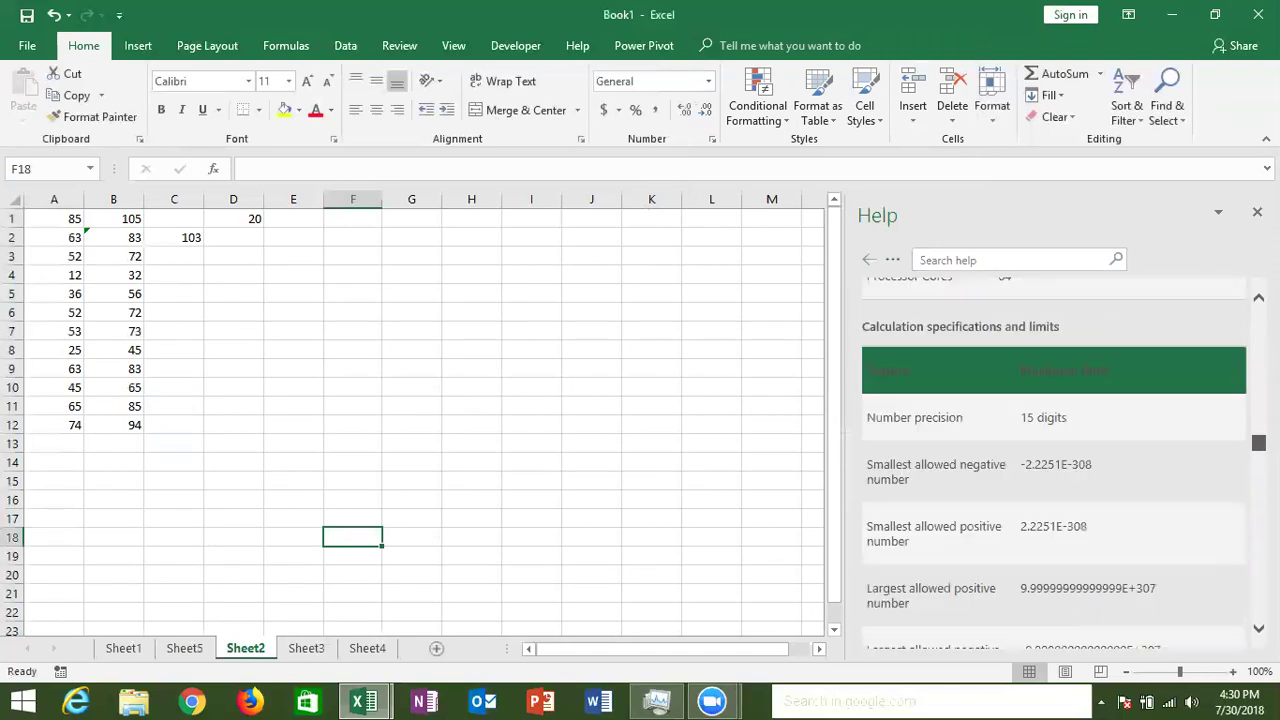
scroll(1054, 460, "up", 3)
scroll(1054, 460, "up", 5)
scroll(1054, 460, "up", 5)
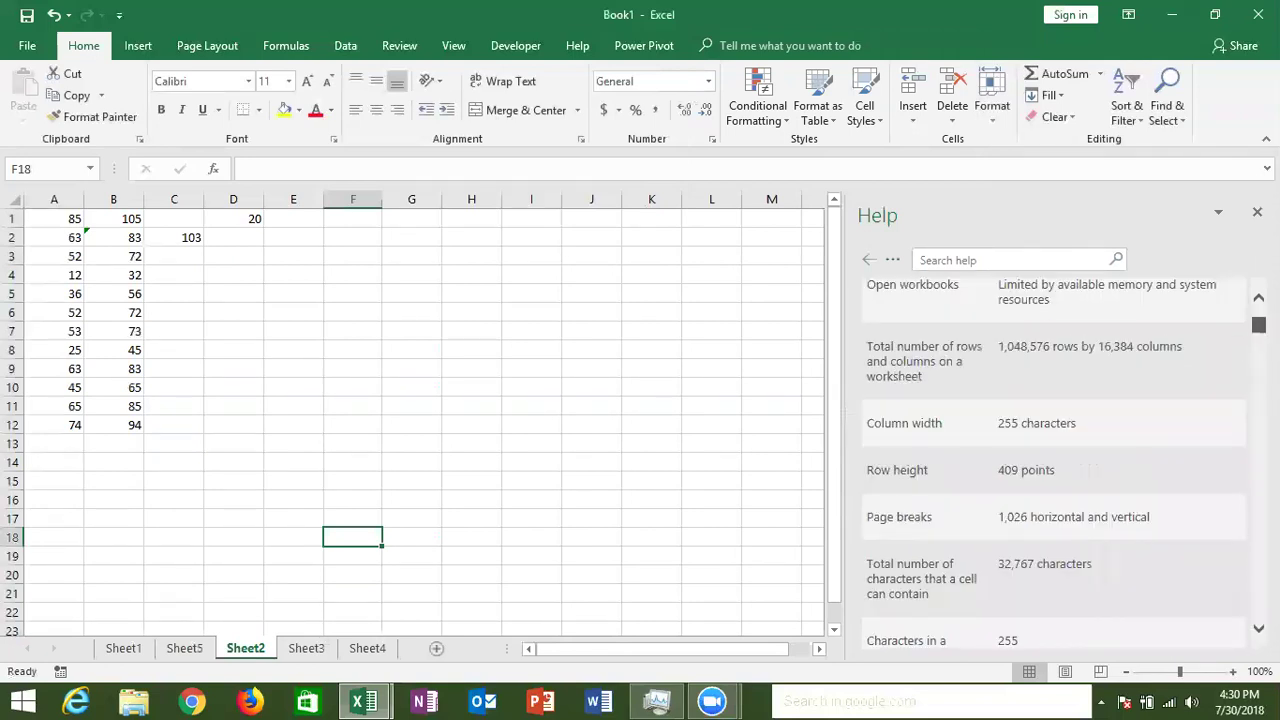
scroll(1054, 460, "up", 3)
scroll(1054, 460, "down", 1)
scroll(1054, 460, "up", 1)
scroll(1054, 460, "down", 1)
scroll(1054, 460, "down", 1)
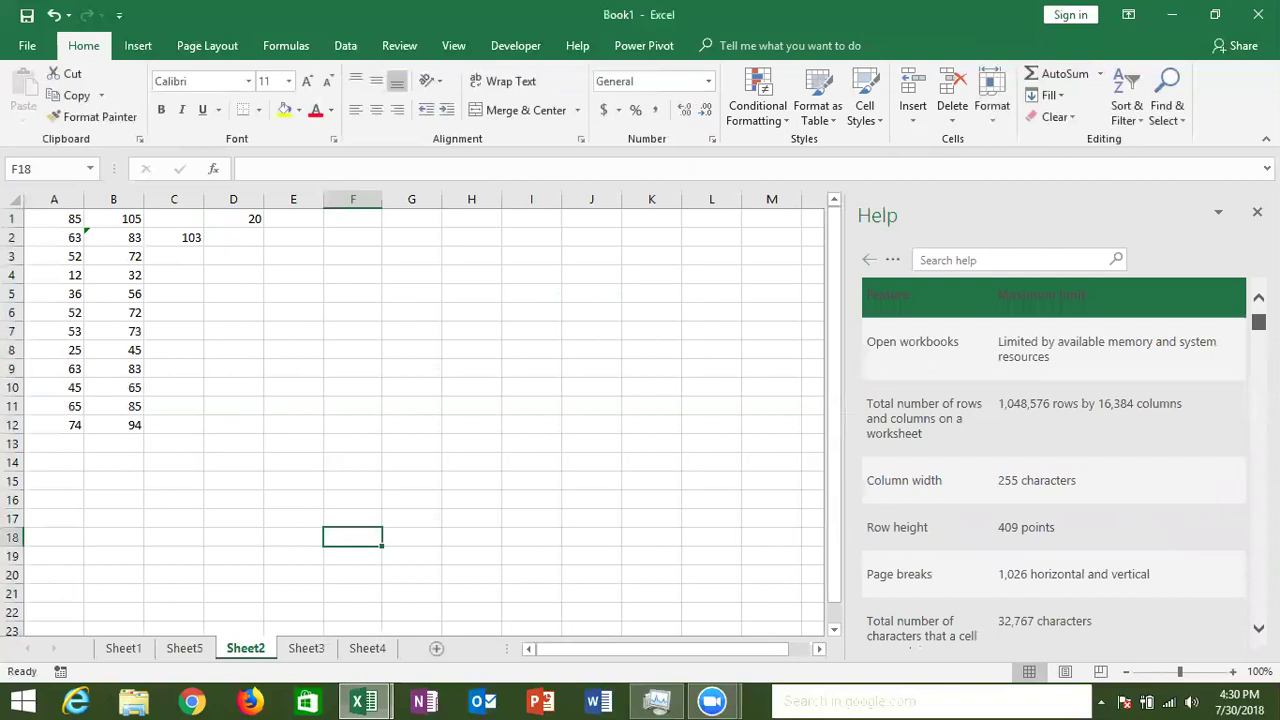
scroll(1054, 460, "down", 1)
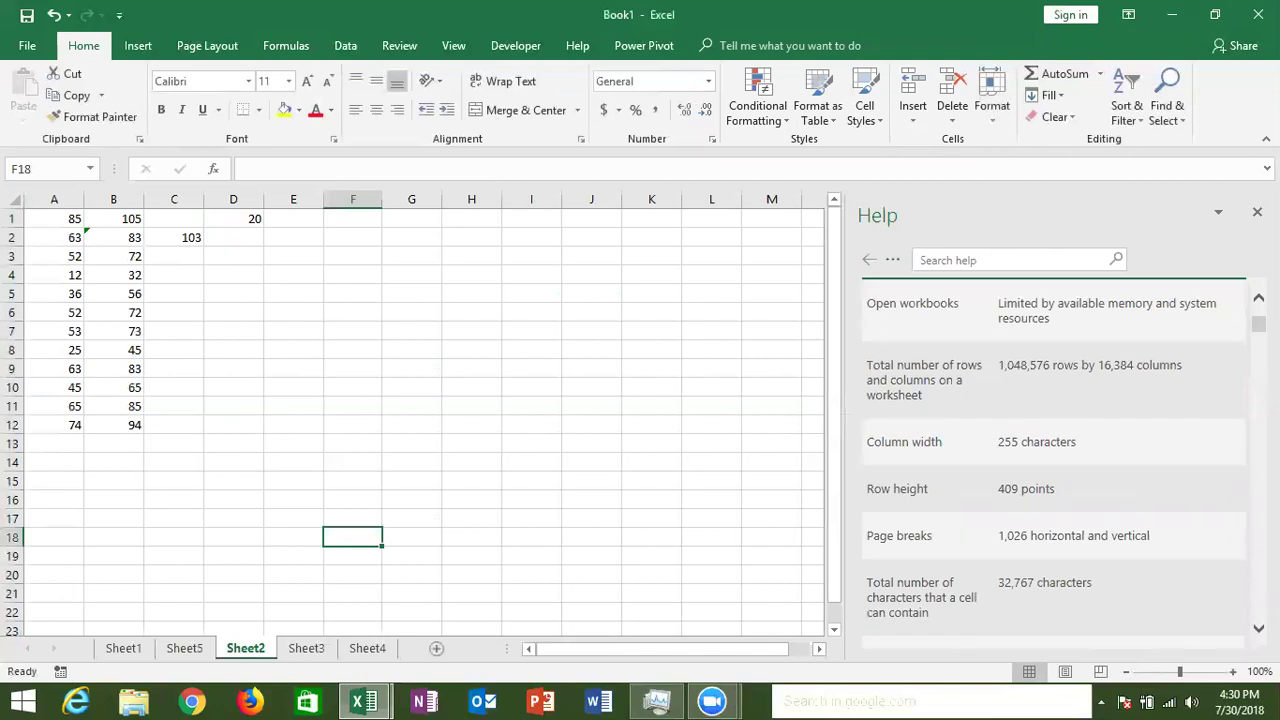
triple_click(879, 444)
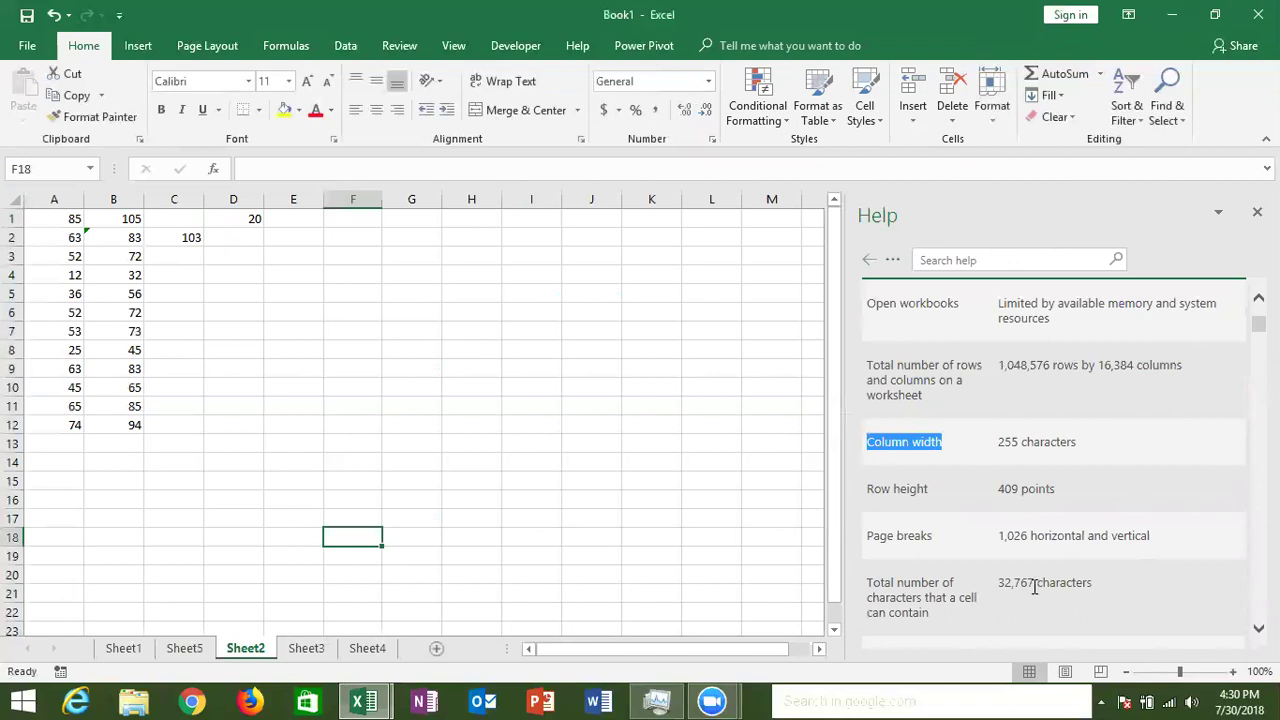
triple_click(915, 588)
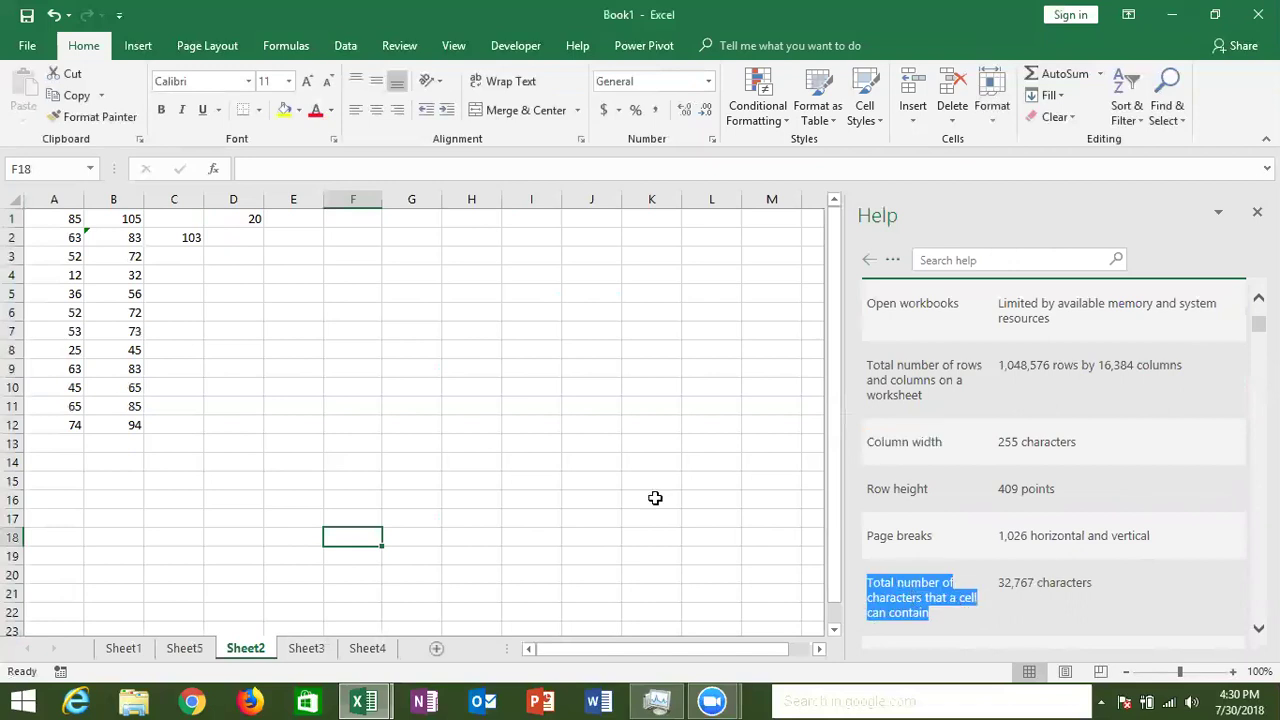
left_click_drag(423, 305, 419, 301)
left_click(419, 298)
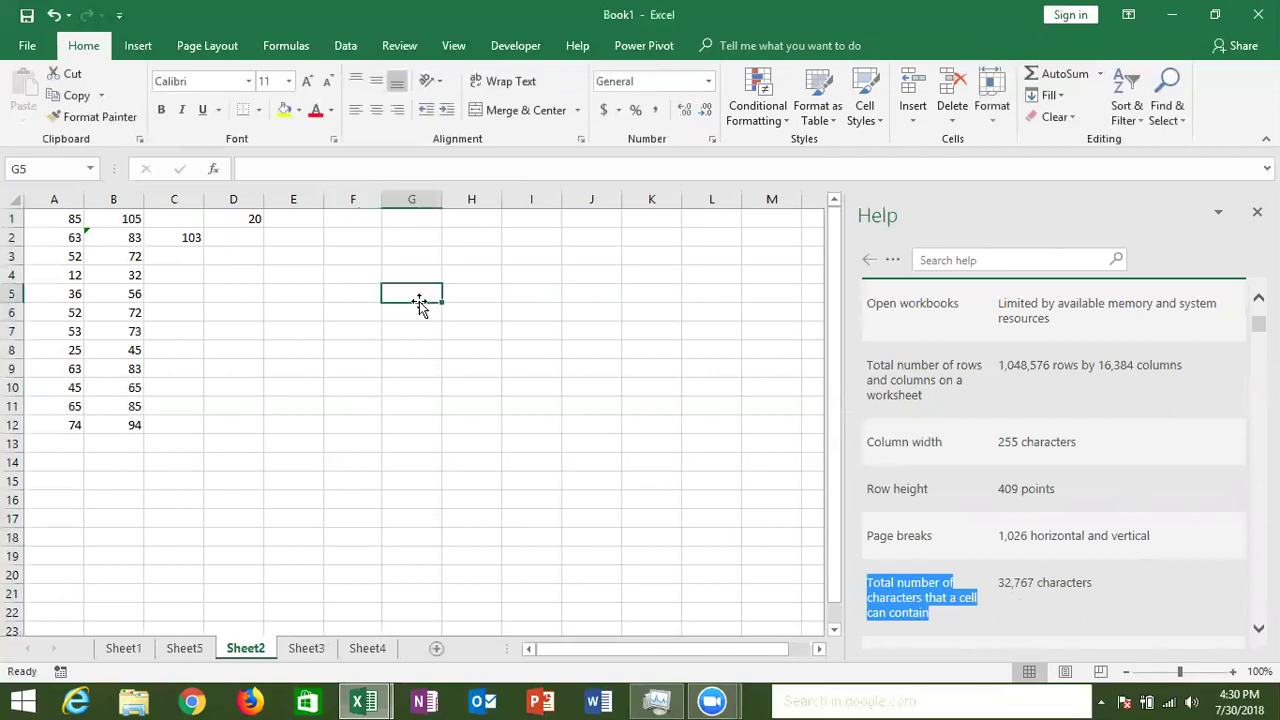
type("jdbasjdjaj")
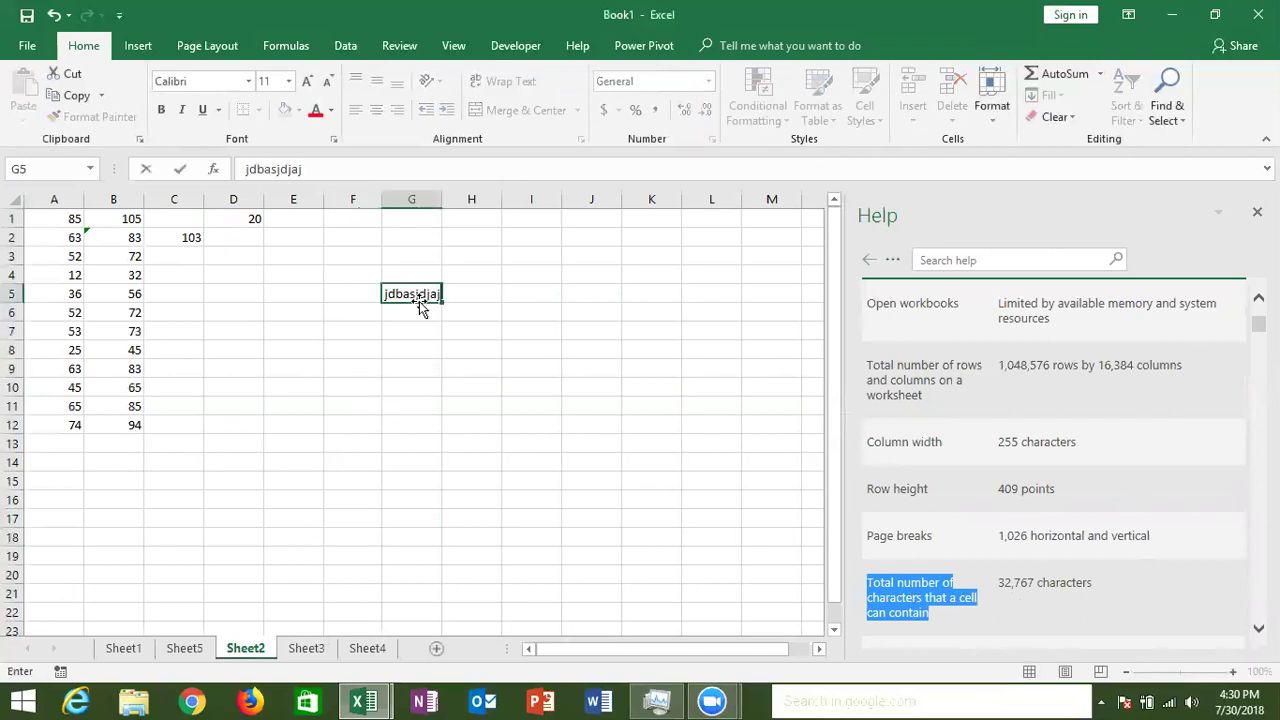
key("Escape")
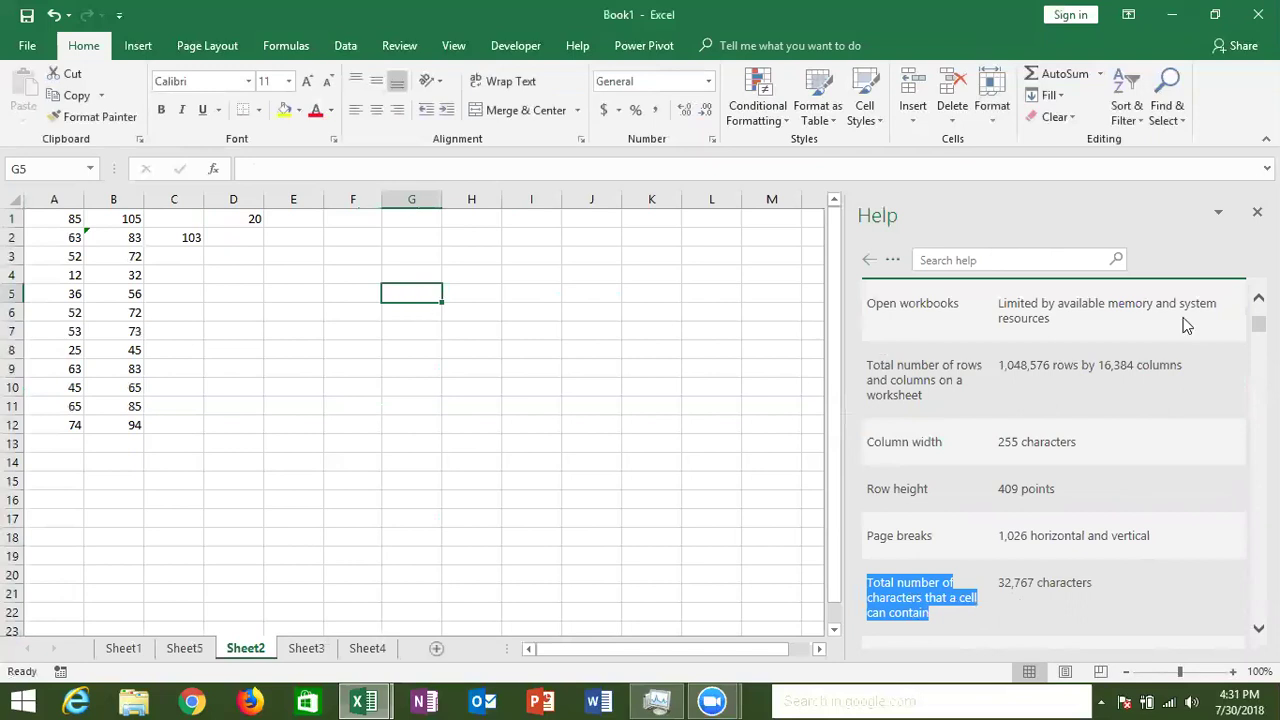
scroll(1054, 450, "up", 3)
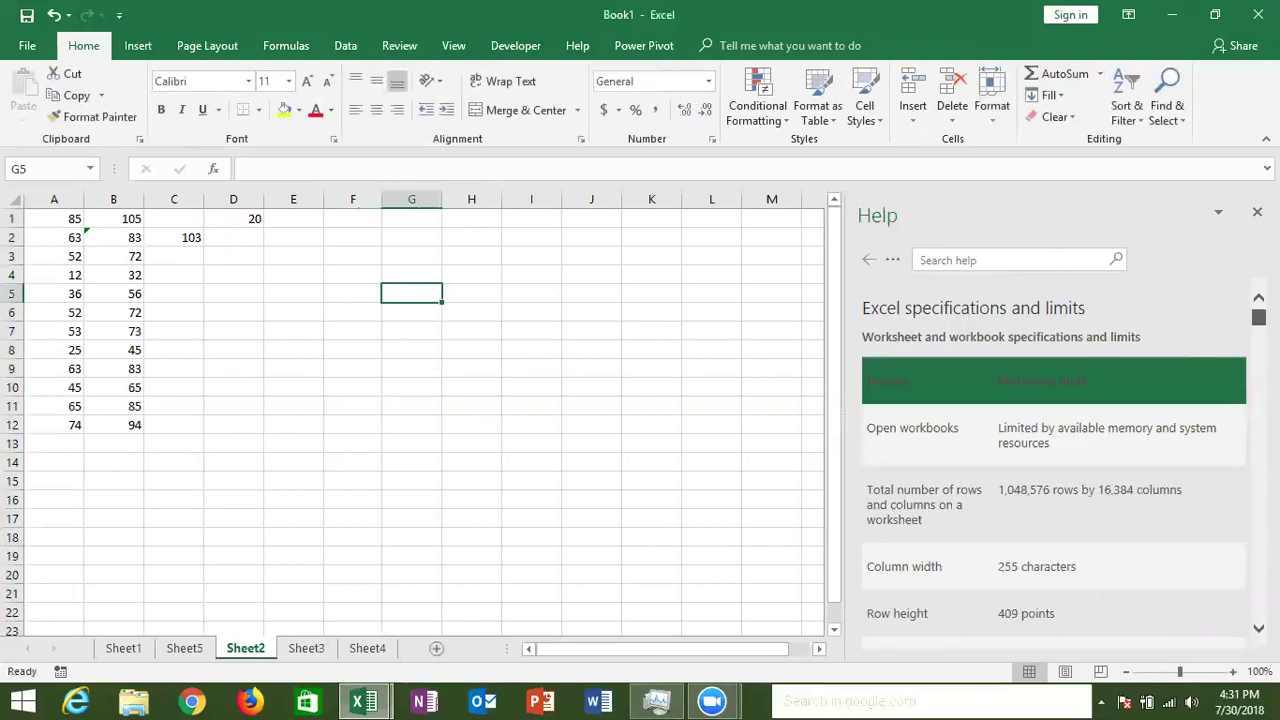
scroll(1054, 450, "down", 5)
left_click_drag(867, 516, 929, 546)
scroll(1054, 460, "up", 5)
left_click(410, 245)
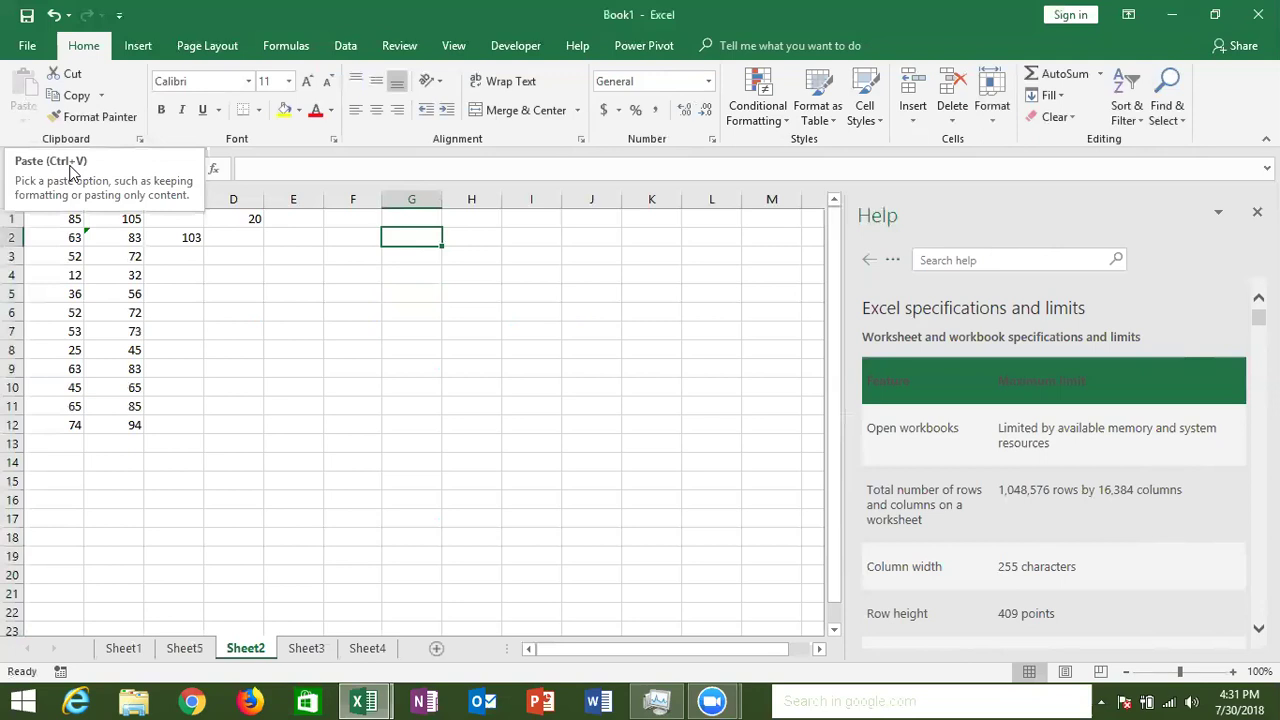
Step: Search Help for 'shortcut' and open 'Keyboard shortcuts in Excel for Windows' to its frequently used table
left_click(252, 276)
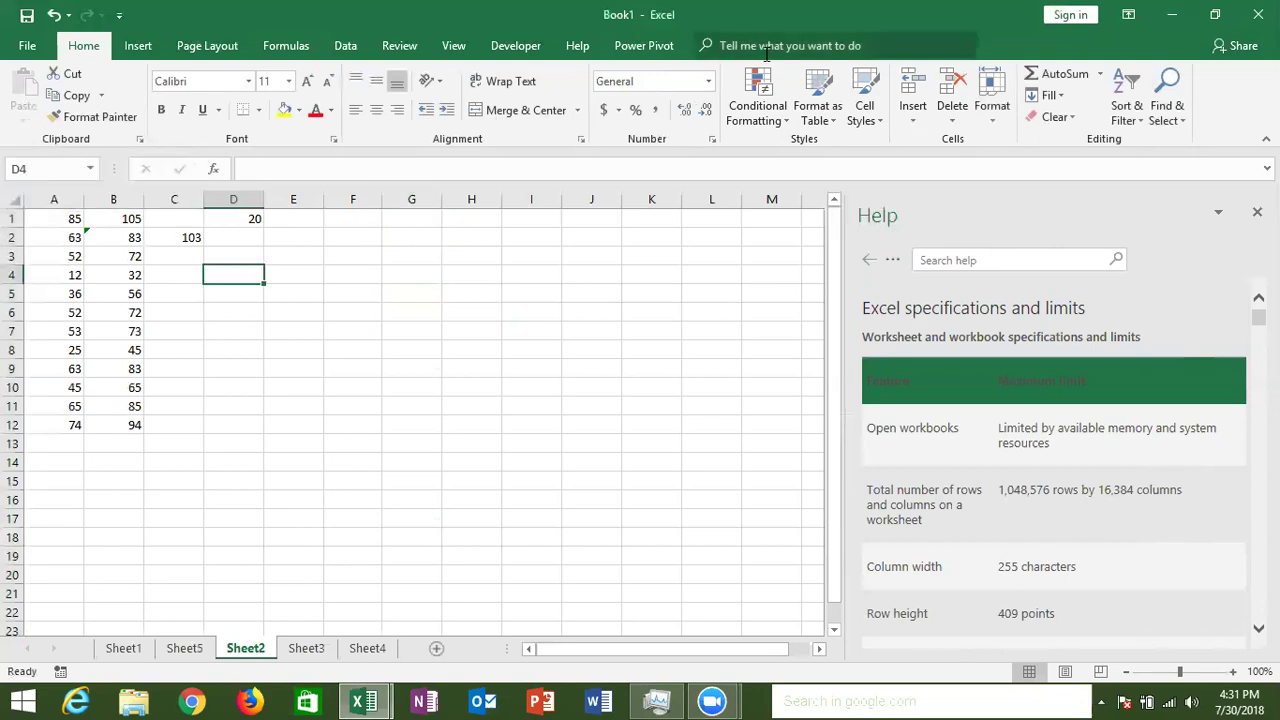
left_click(1017, 263)
type("sort")
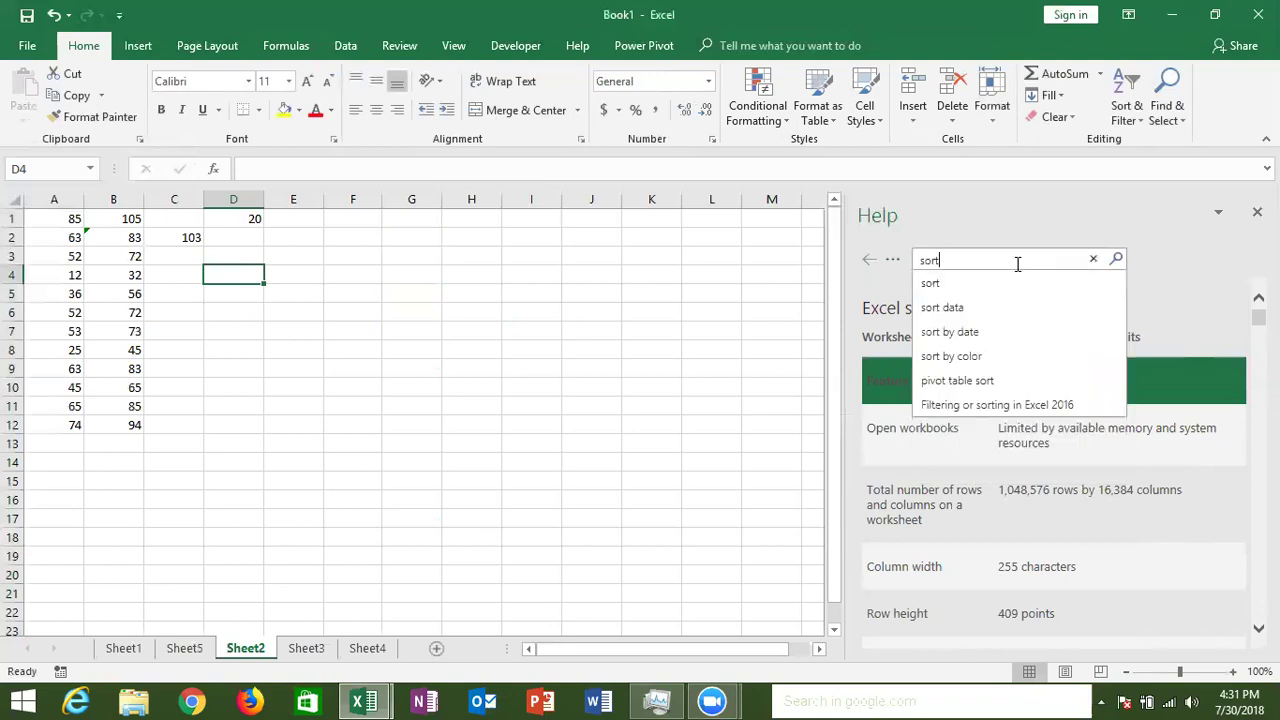
type("cut")
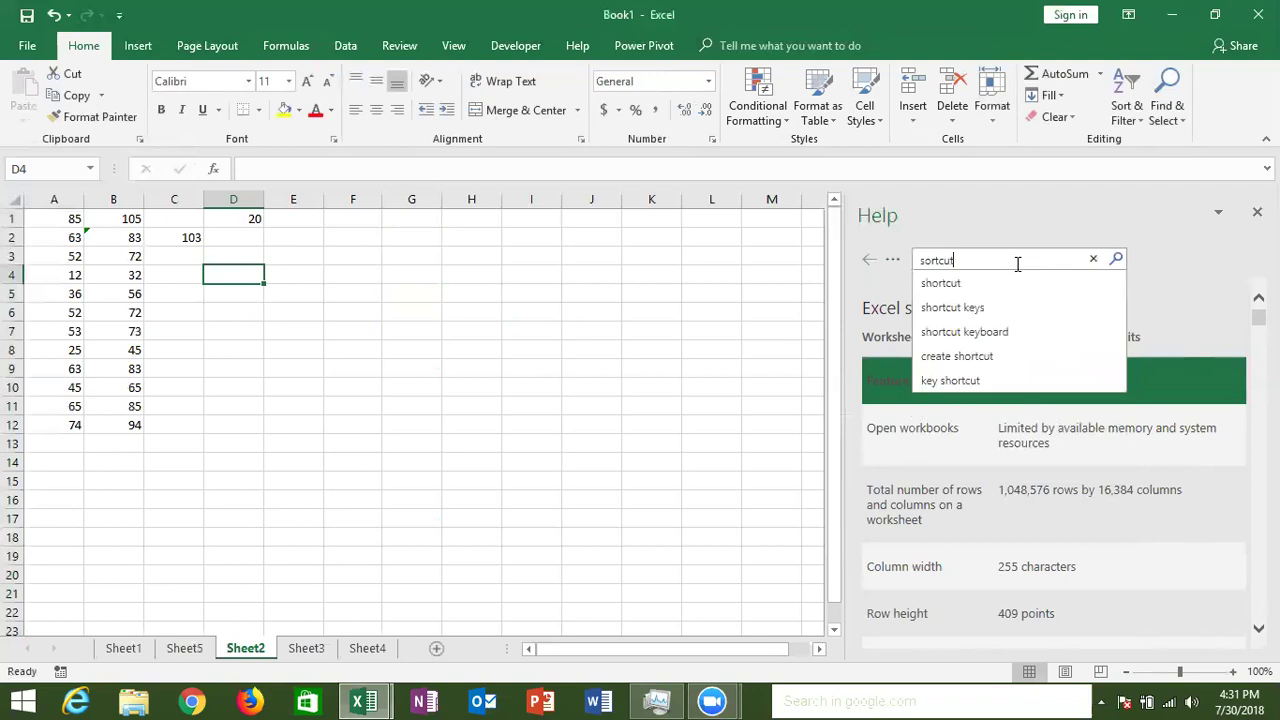
left_click(1003, 286)
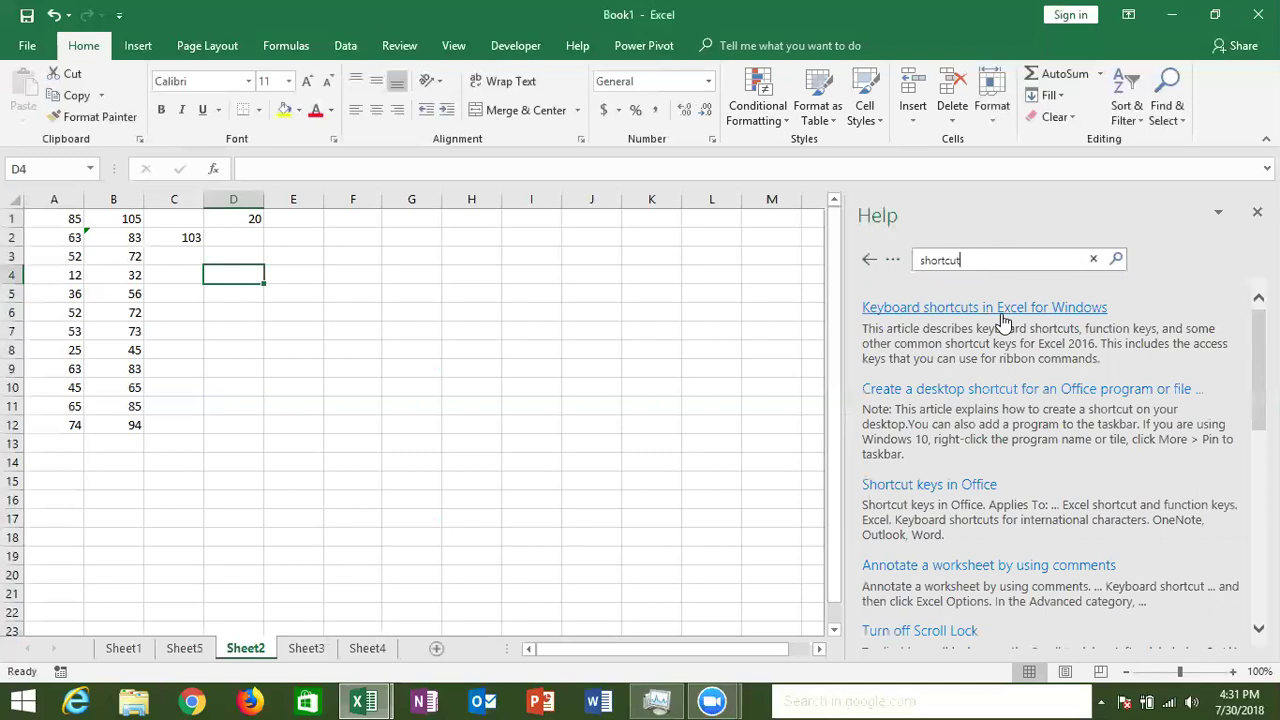
left_click(1002, 316)
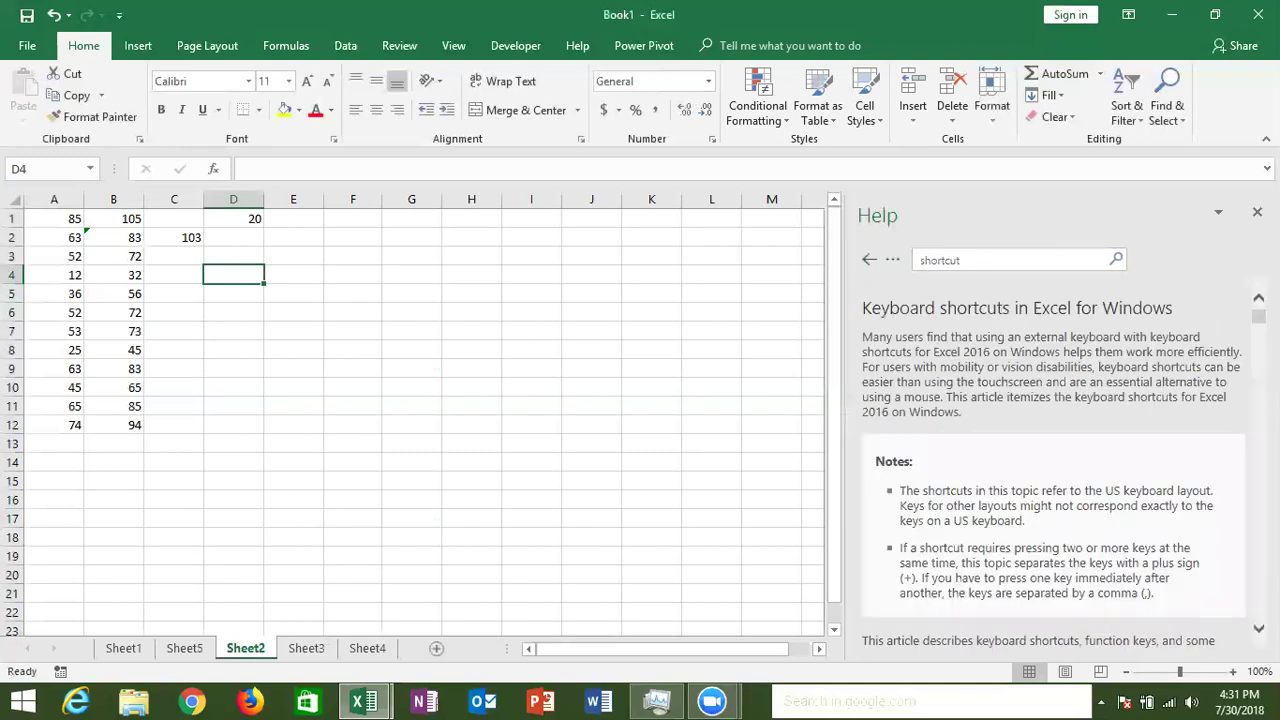
scroll(1053, 450, "down", 5)
scroll(1053, 450, "down", 3)
scroll(1053, 450, "down", 1)
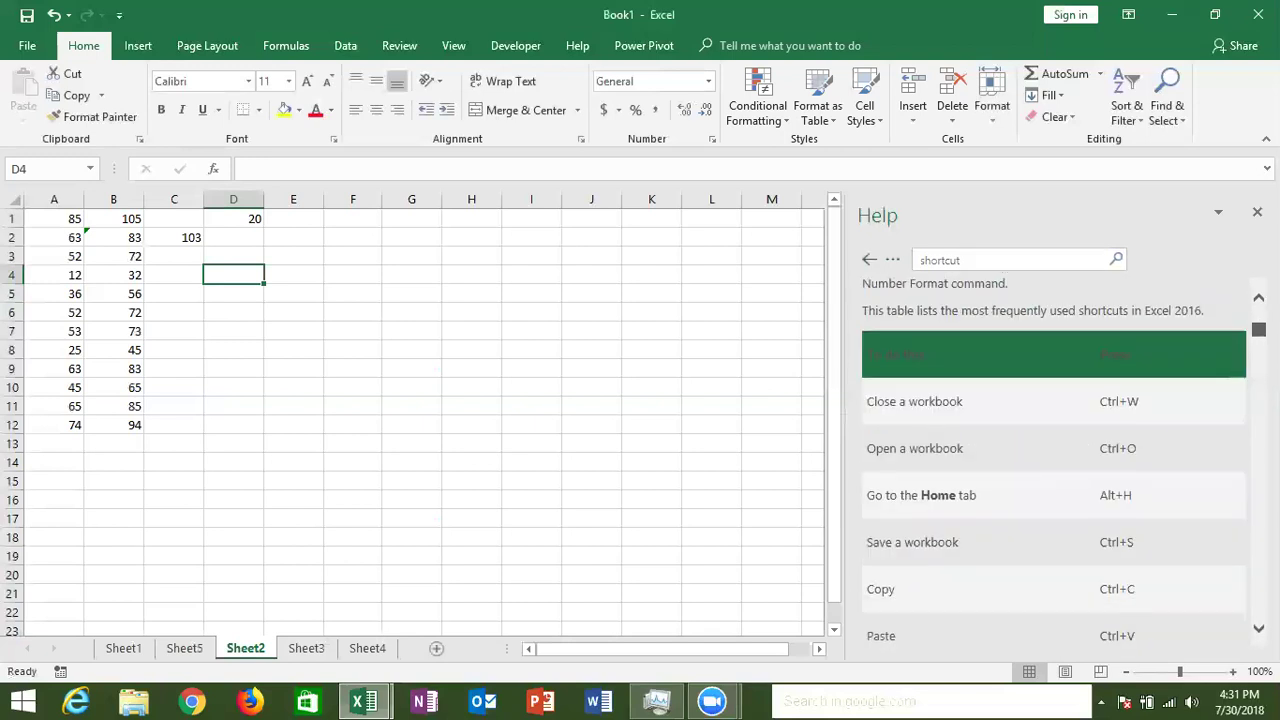
scroll(1053, 450, "down", 3)
scroll(1053, 450, "up", 3)
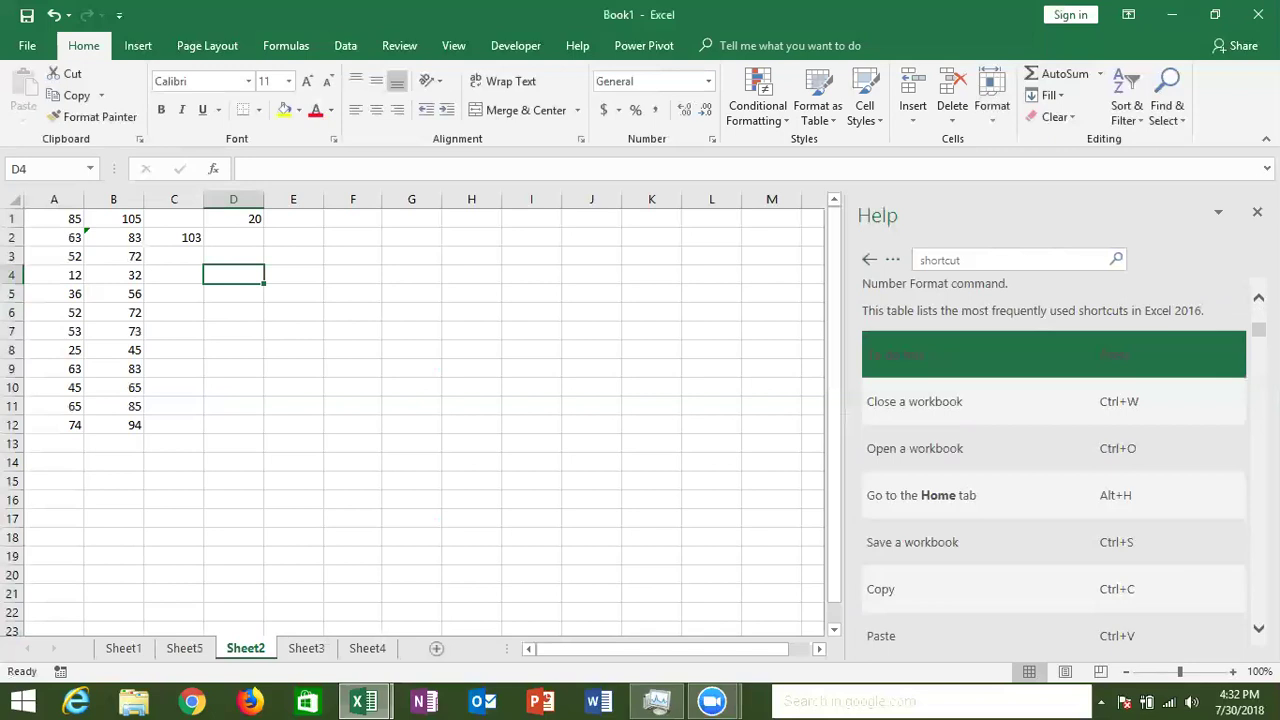
left_click(528, 422)
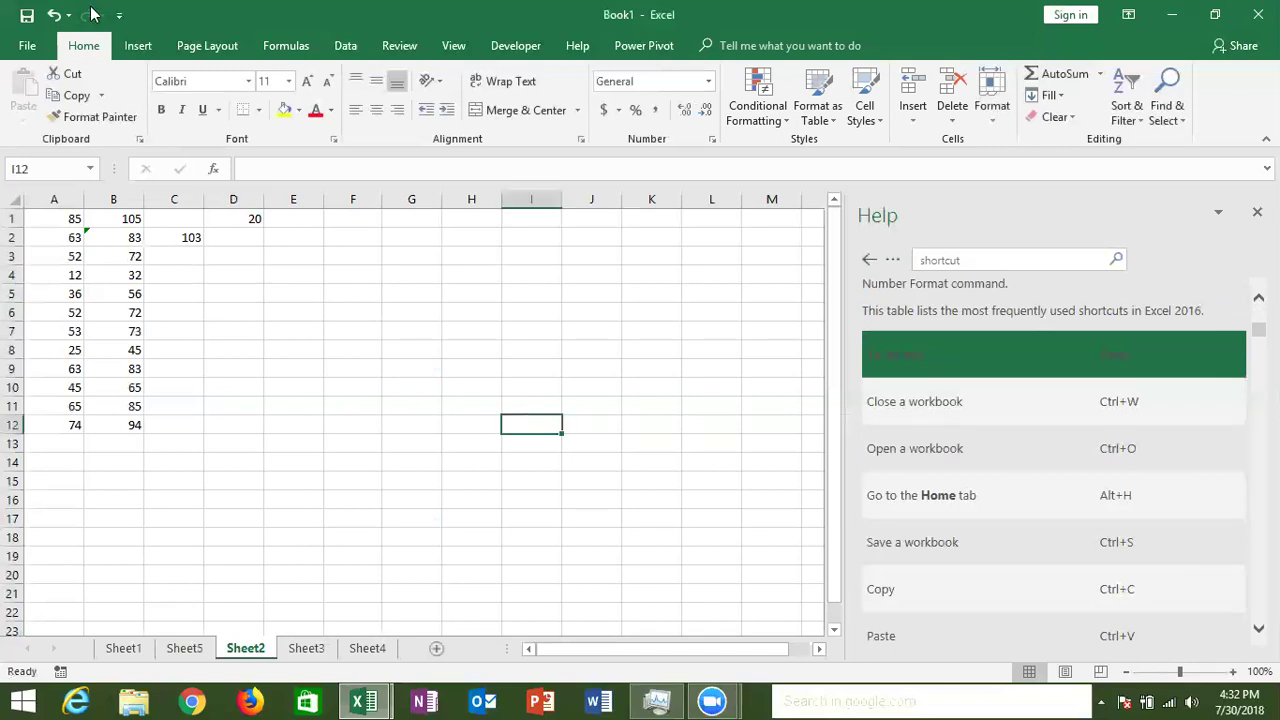
Step: Open File > New to show the new-workbook template gallery
left_click(28, 46)
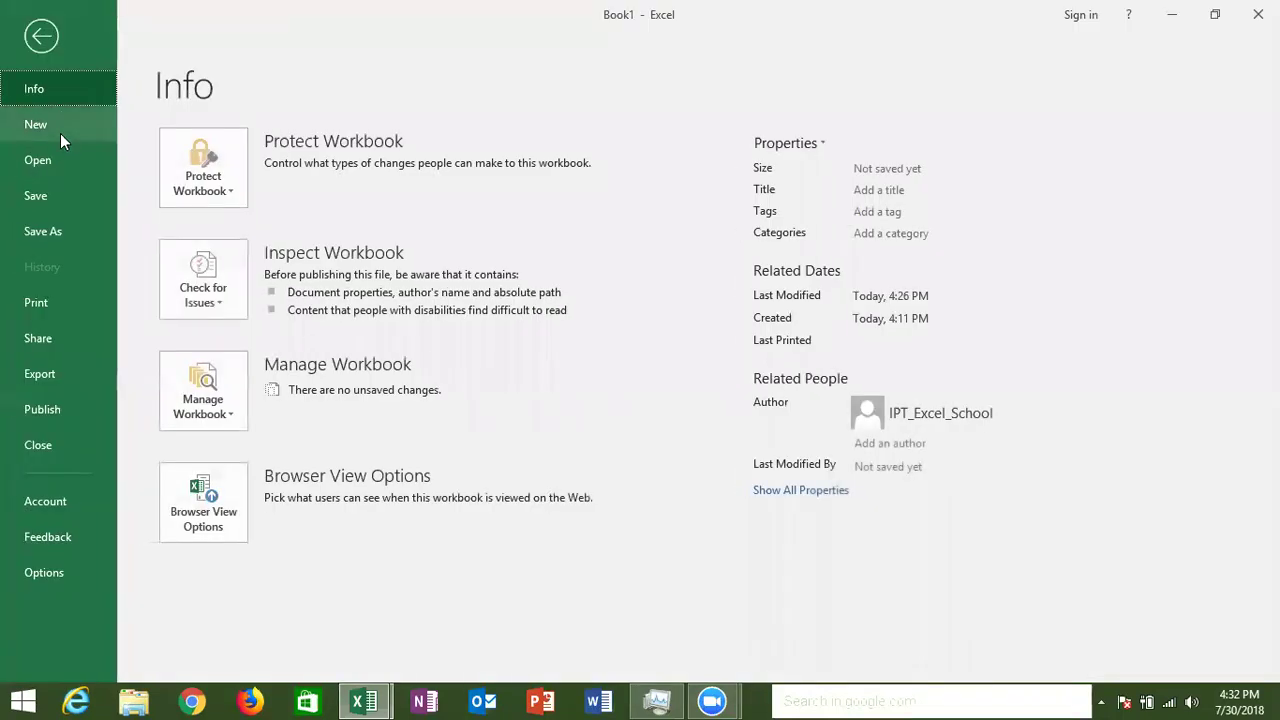
left_click(60, 133)
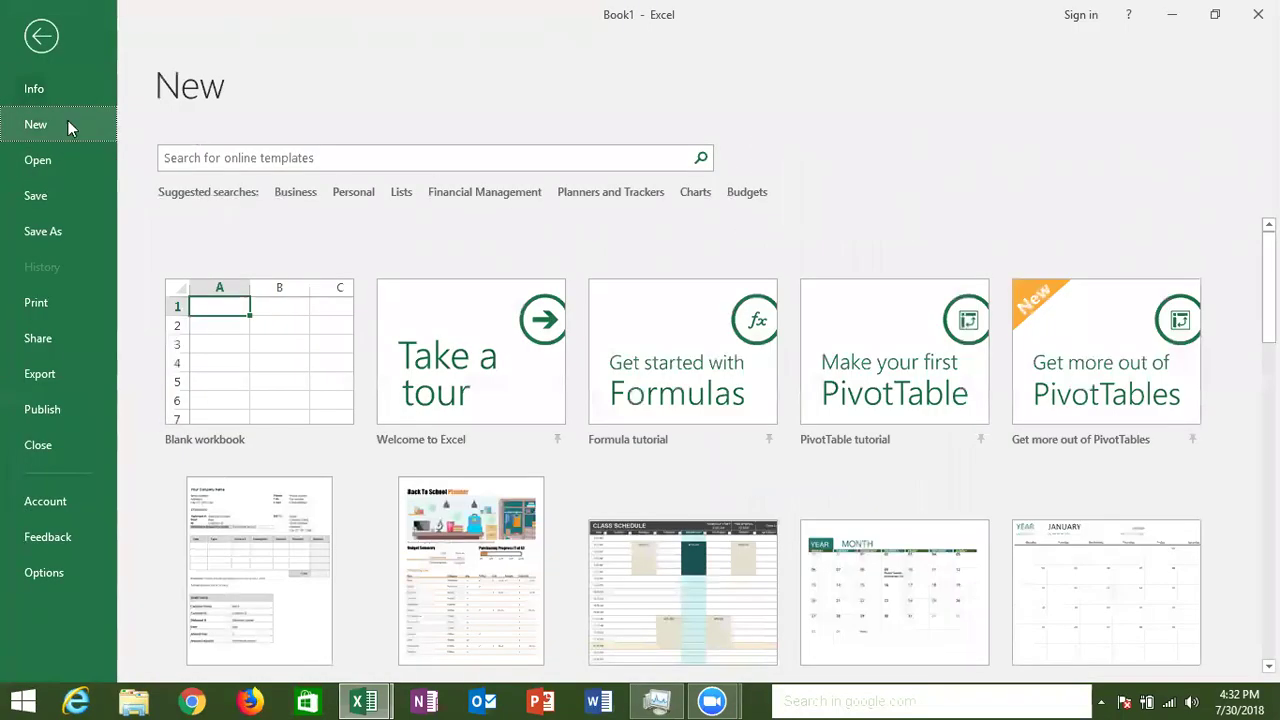
left_click(41, 38)
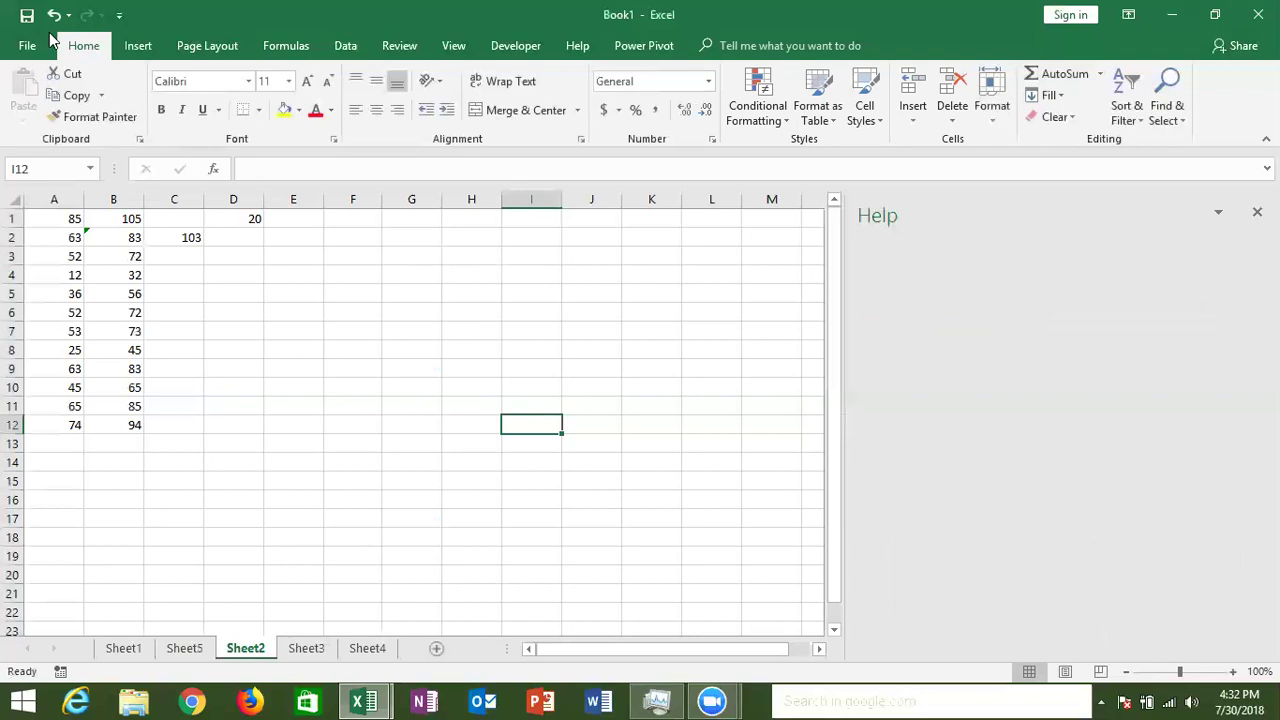
left_click(28, 48)
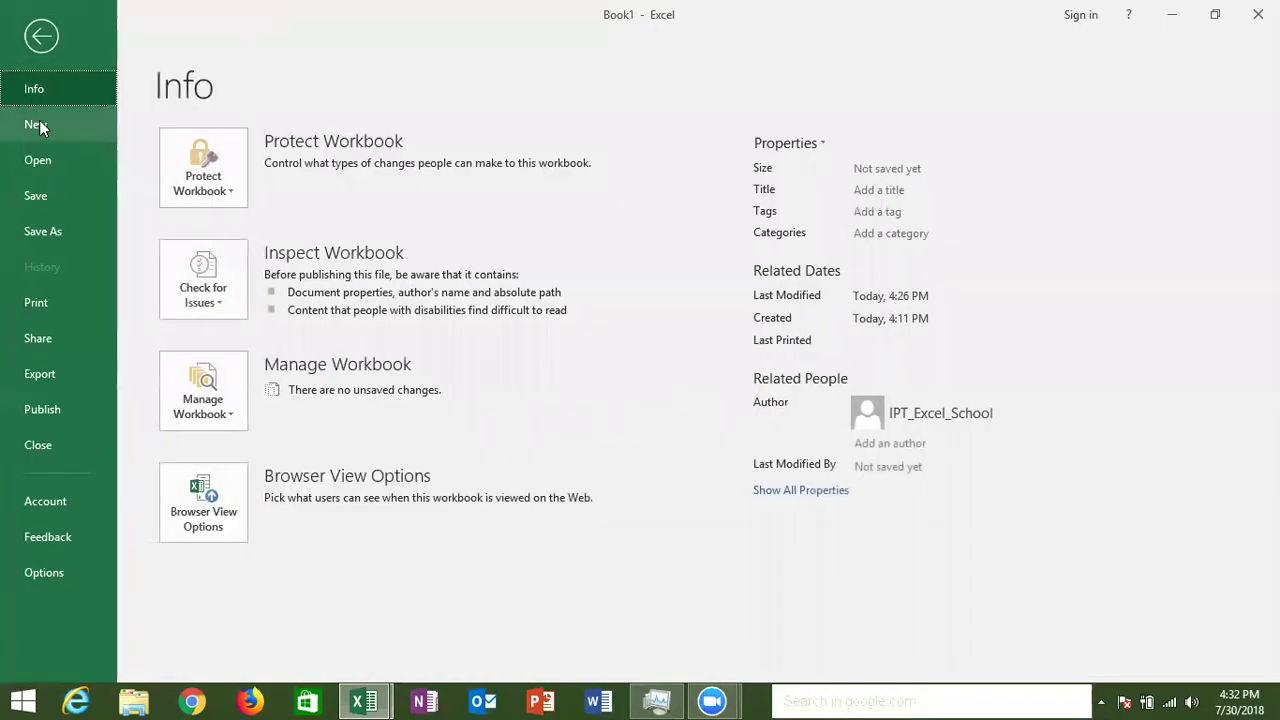
left_click(39, 124)
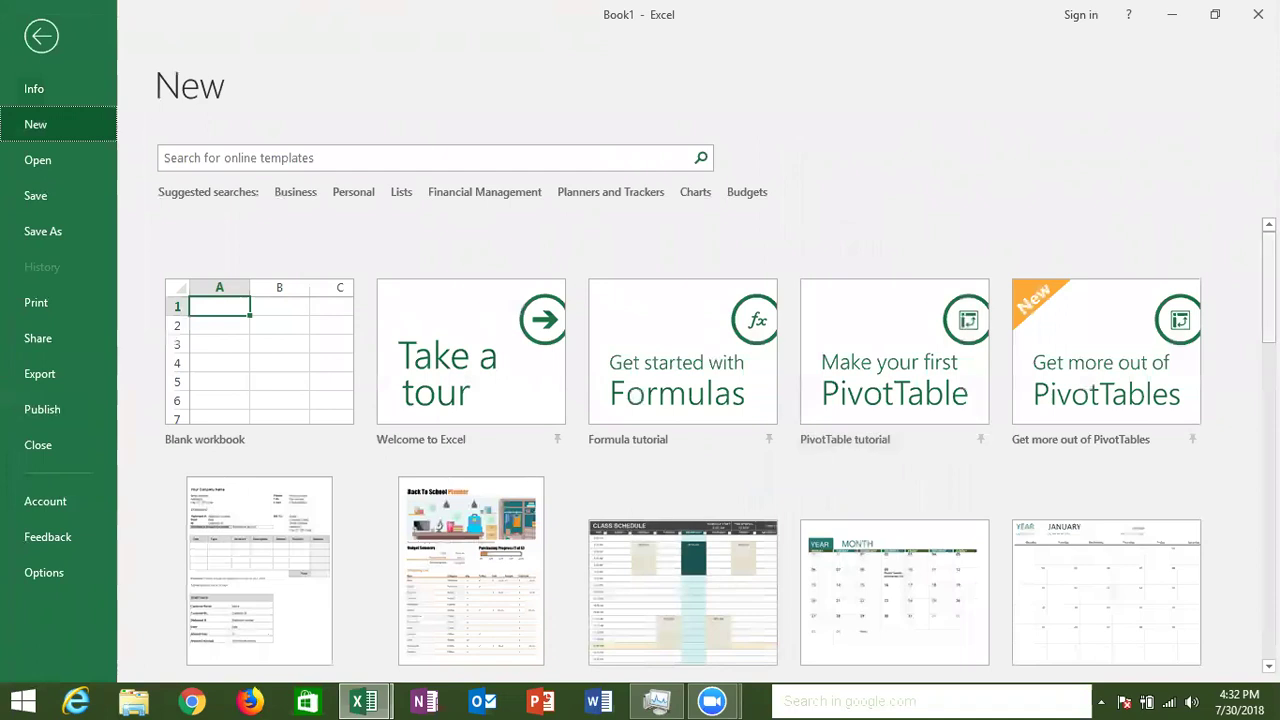
Step: Scroll through the templates, from Blank workbook down to Simple monthly budget
scroll(700, 450, "down", 2)
scroll(700, 450, "down", 2)
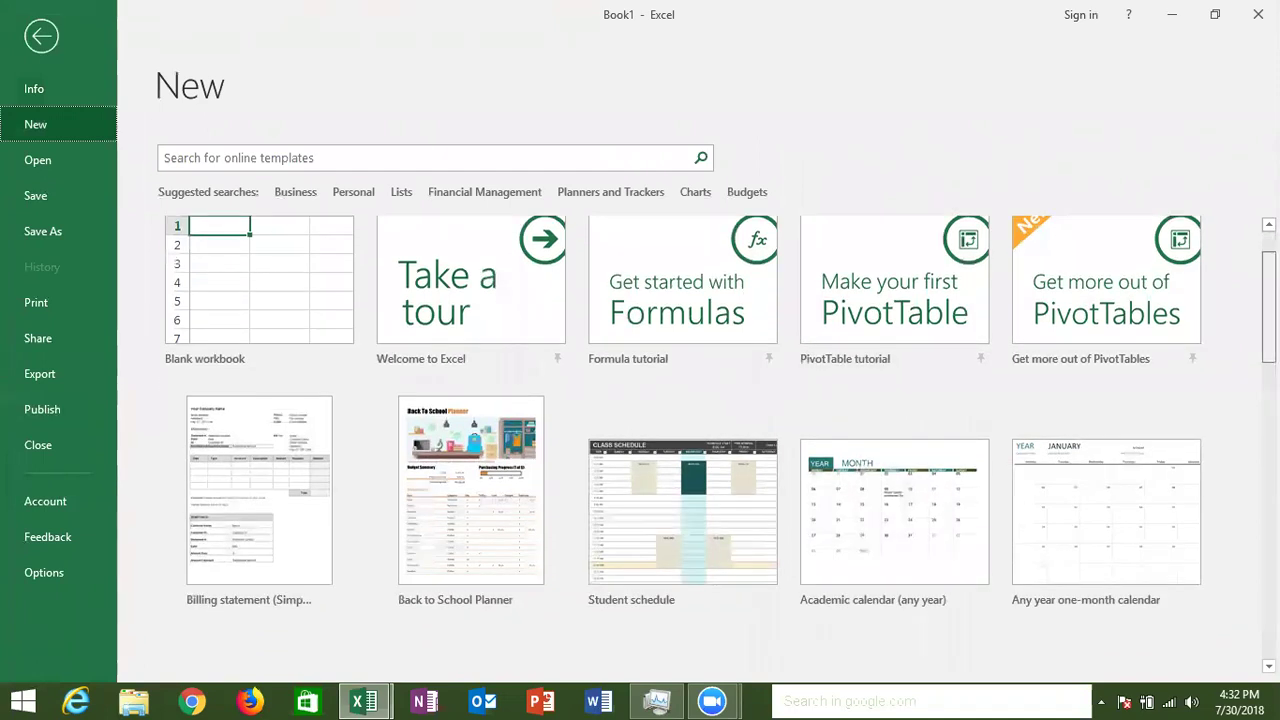
scroll(700, 450, "down", 1)
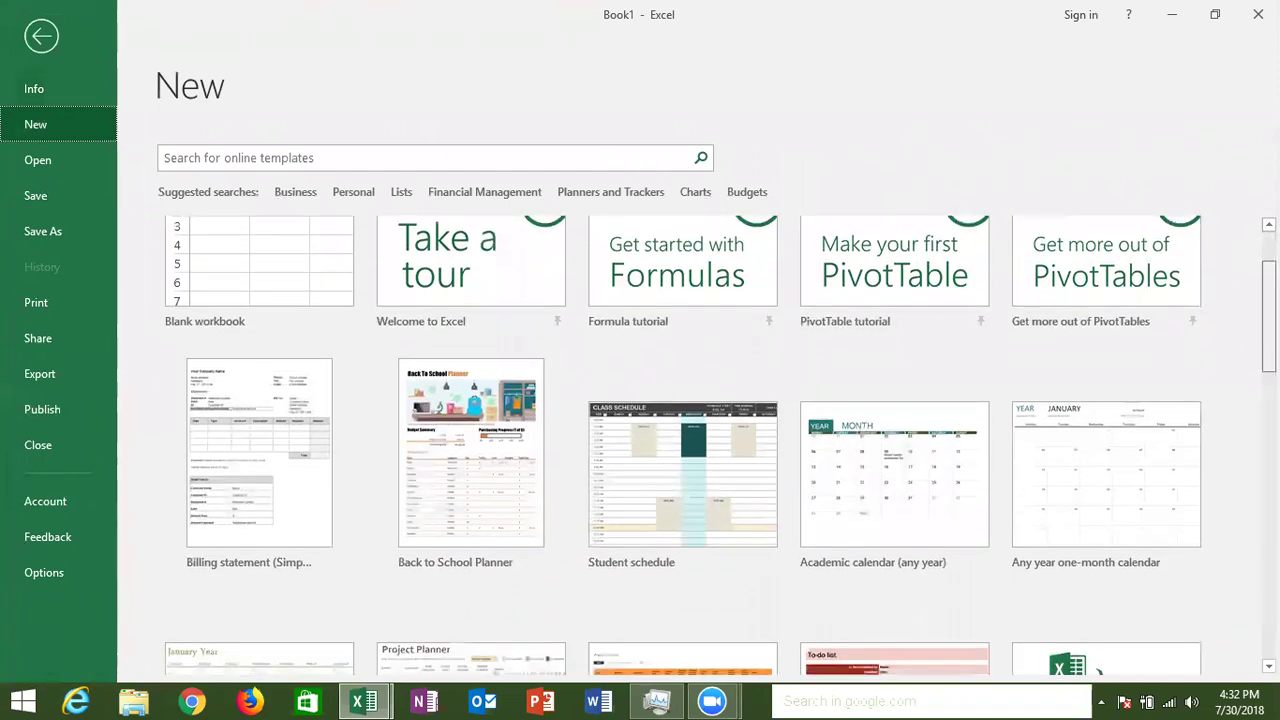
scroll(700, 450, "down", 3)
scroll(700, 450, "down", 1)
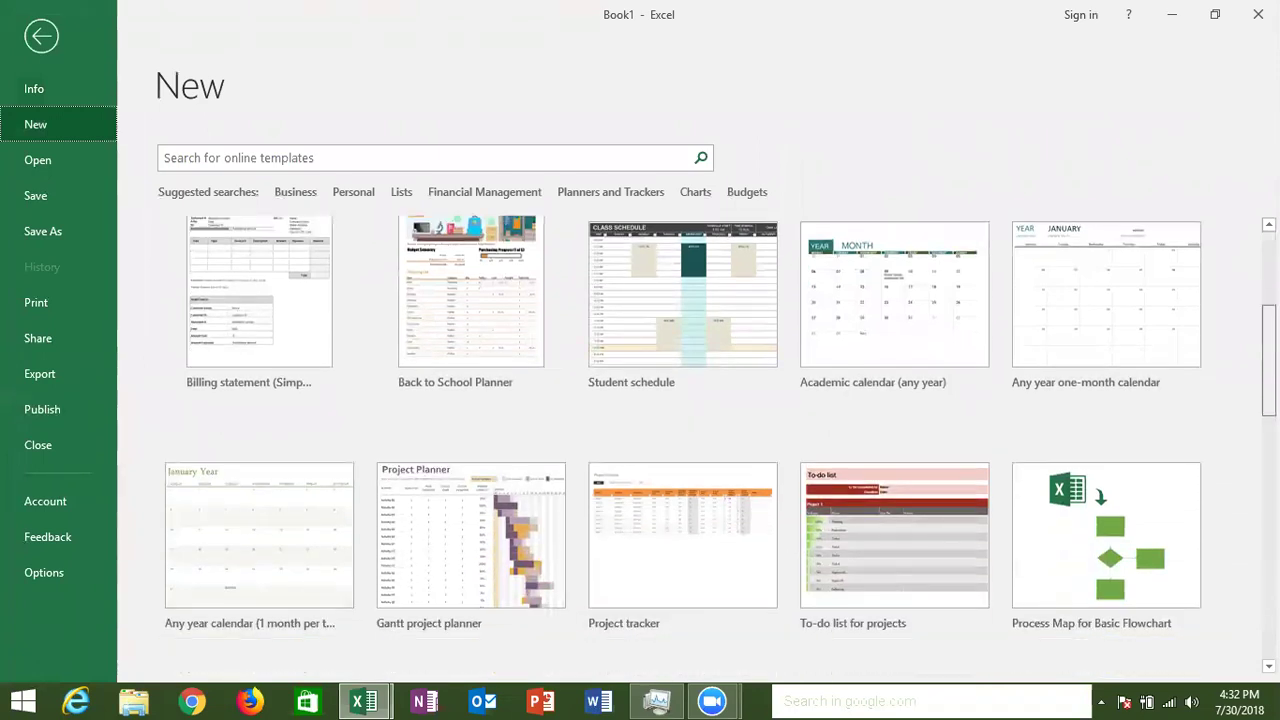
scroll(700, 450, "down", 3)
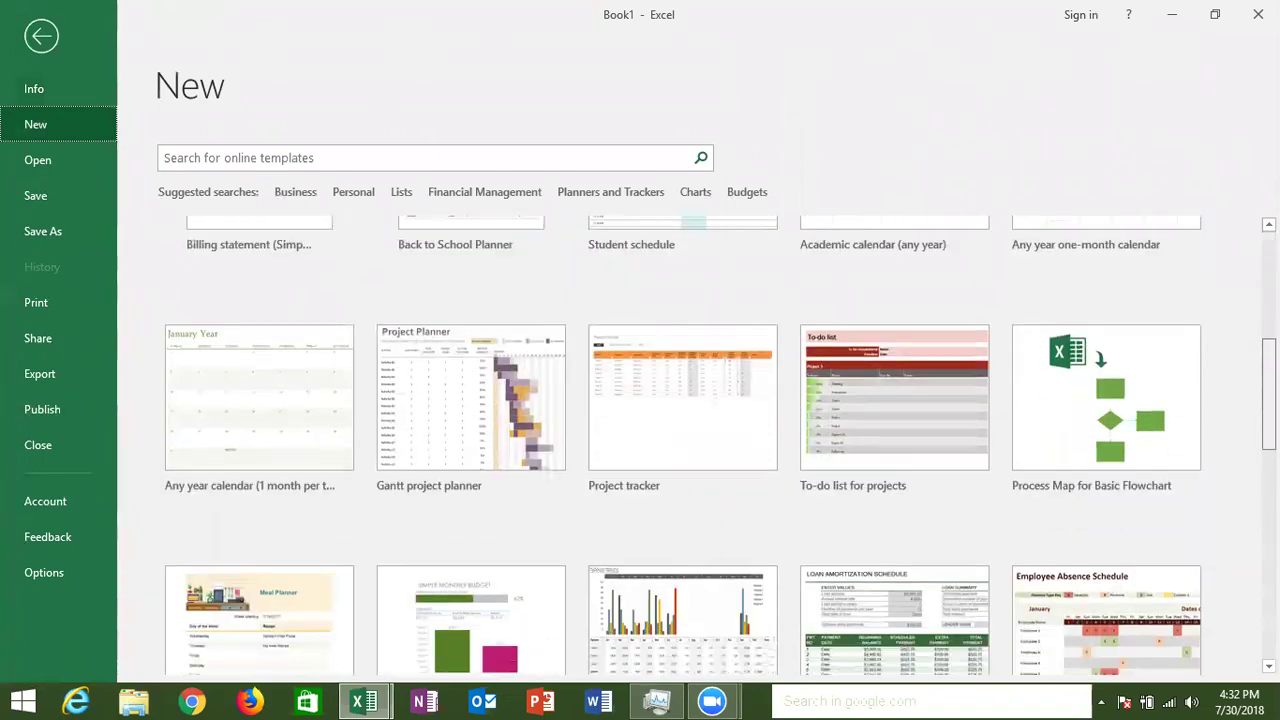
scroll(700, 450, "down", 5)
scroll(700, 450, "up", 2)
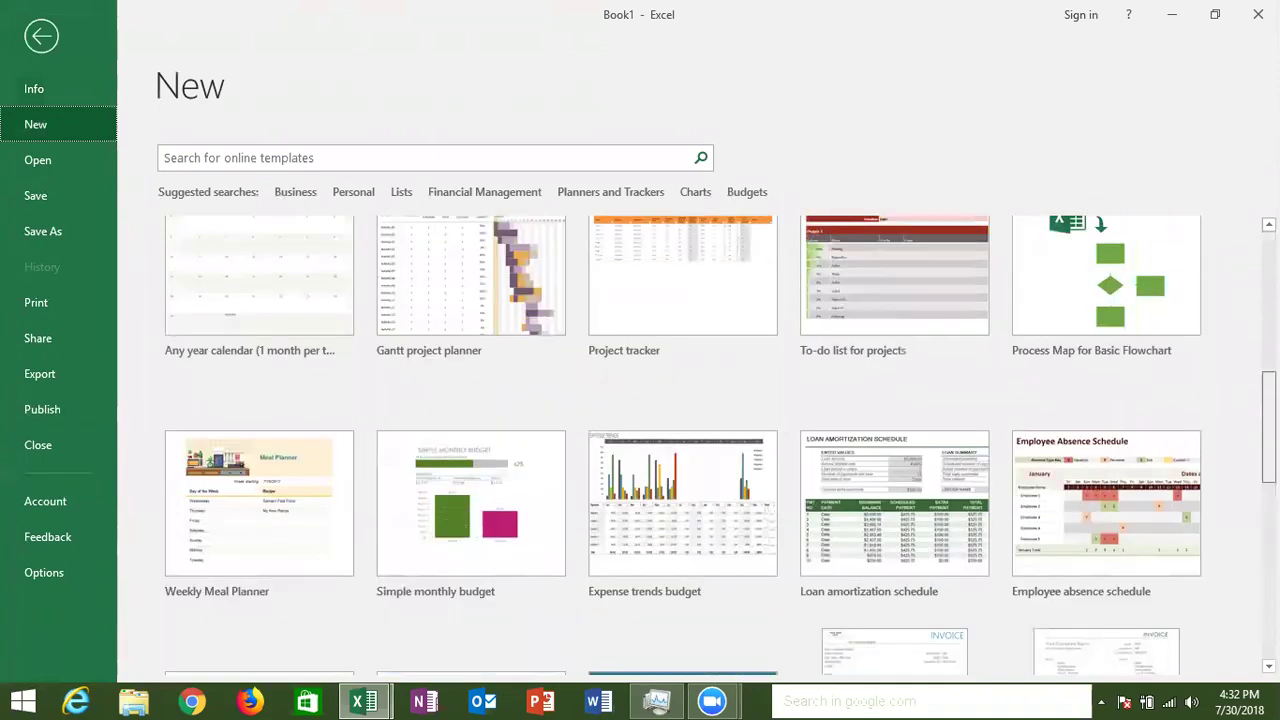
scroll(700, 450, "up", 4)
scroll(697, 445, "up", 2)
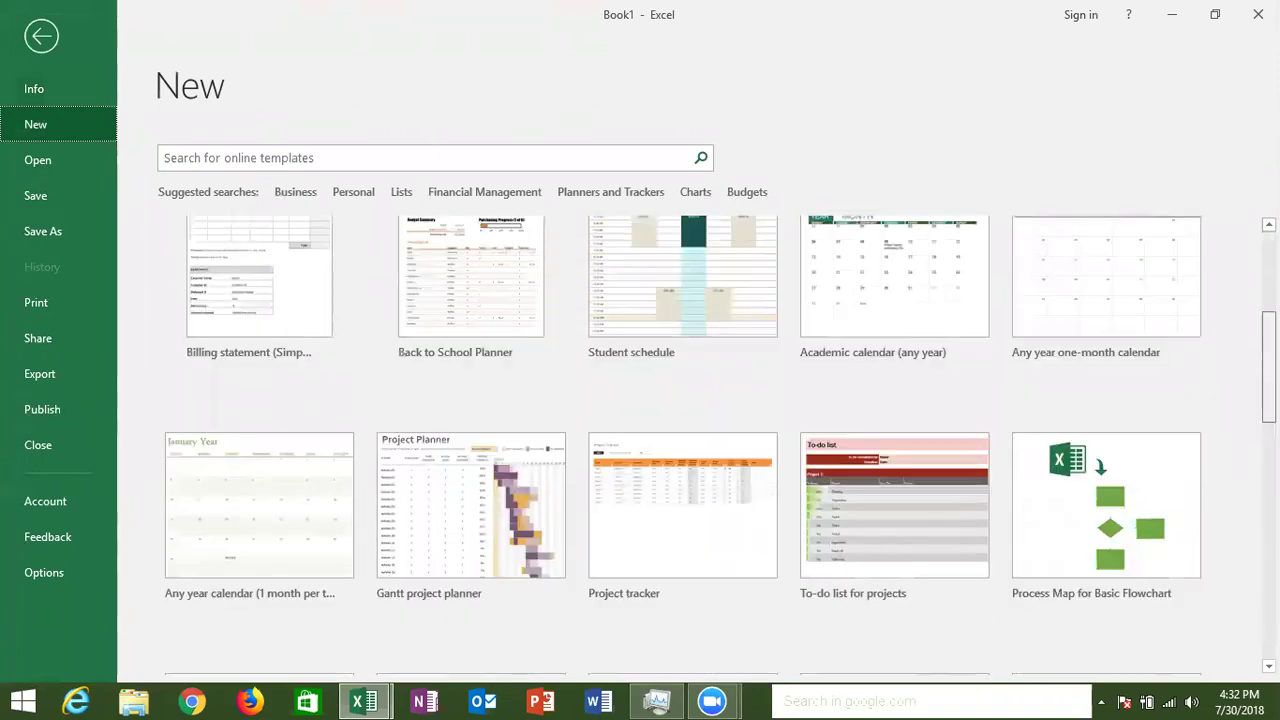
scroll(697, 445, "up", 2)
scroll(697, 445, "up", 2)
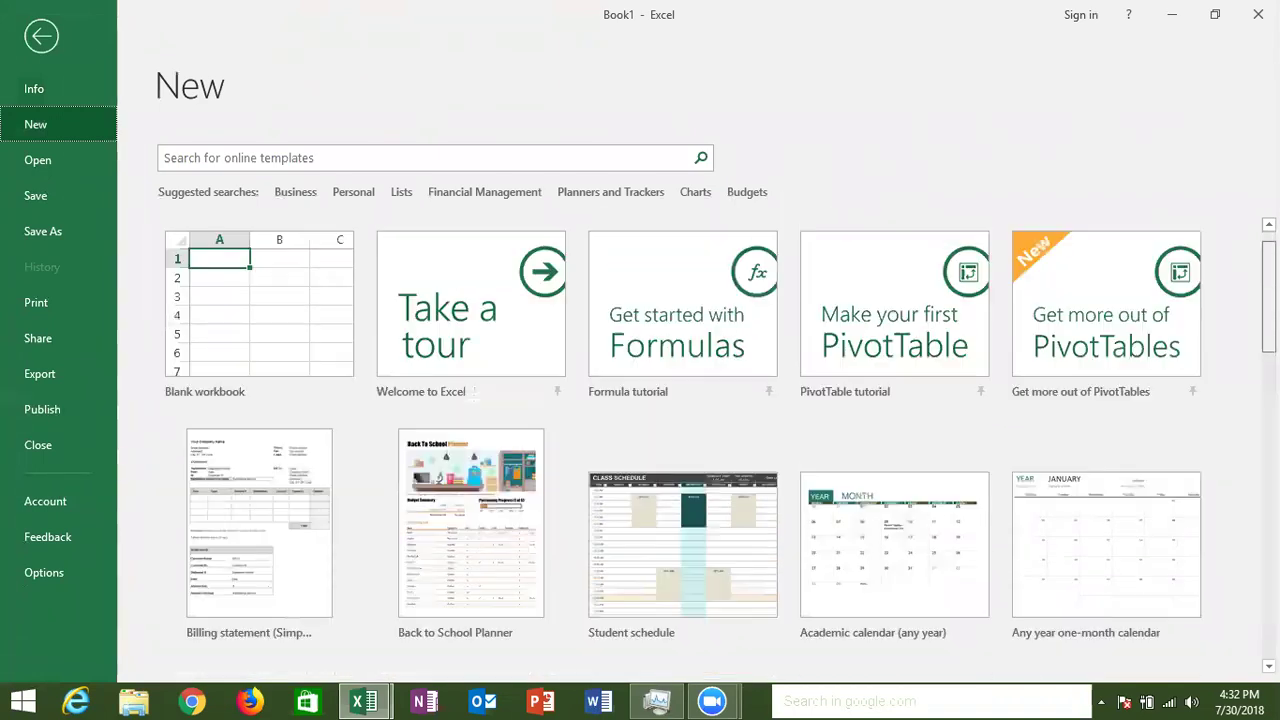
scroll(697, 445, "down", 3)
scroll(697, 445, "down", 3)
scroll(697, 445, "down", 1)
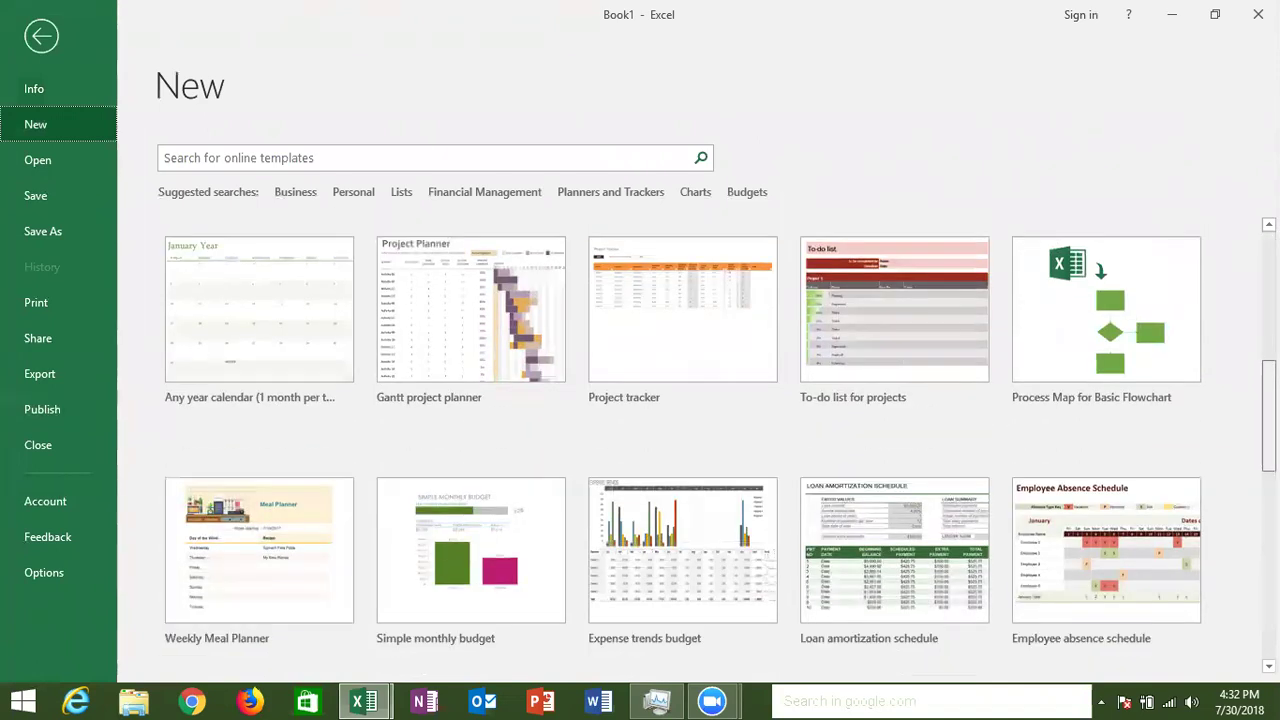
scroll(697, 445, "up", 3)
scroll(697, 445, "up", 2)
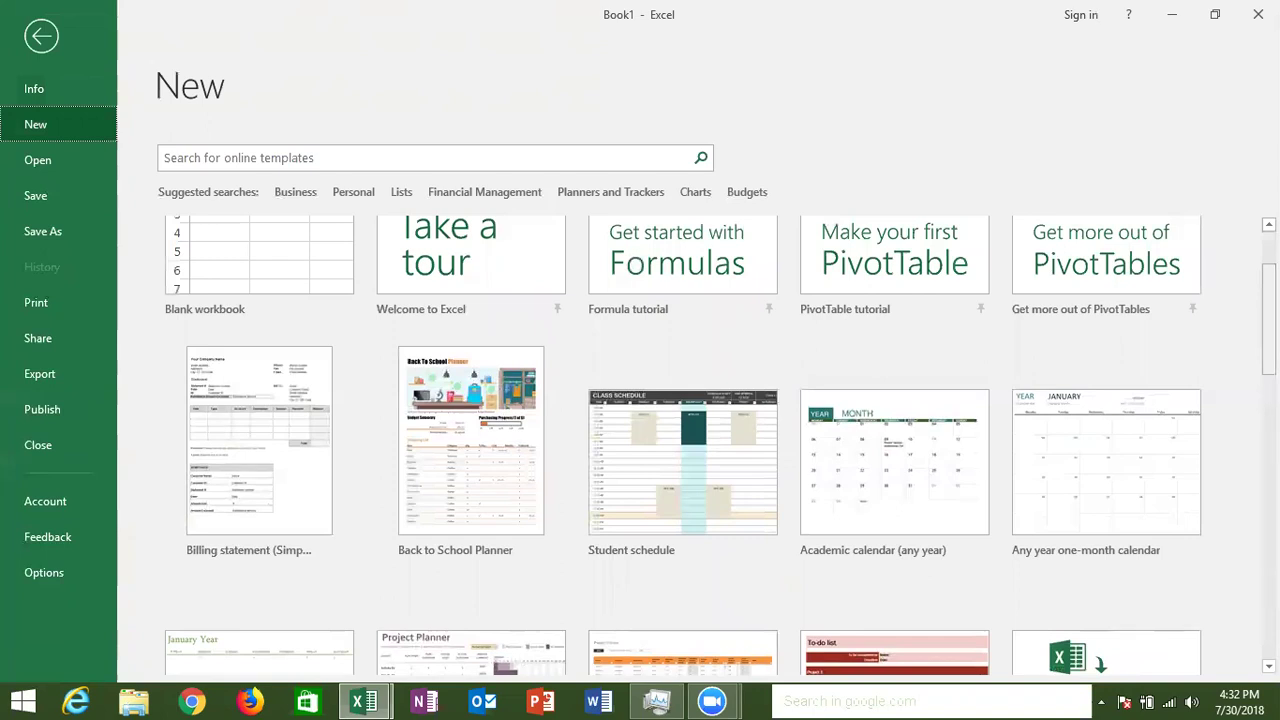
scroll(697, 445, "up", 1)
scroll(697, 445, "down", 1)
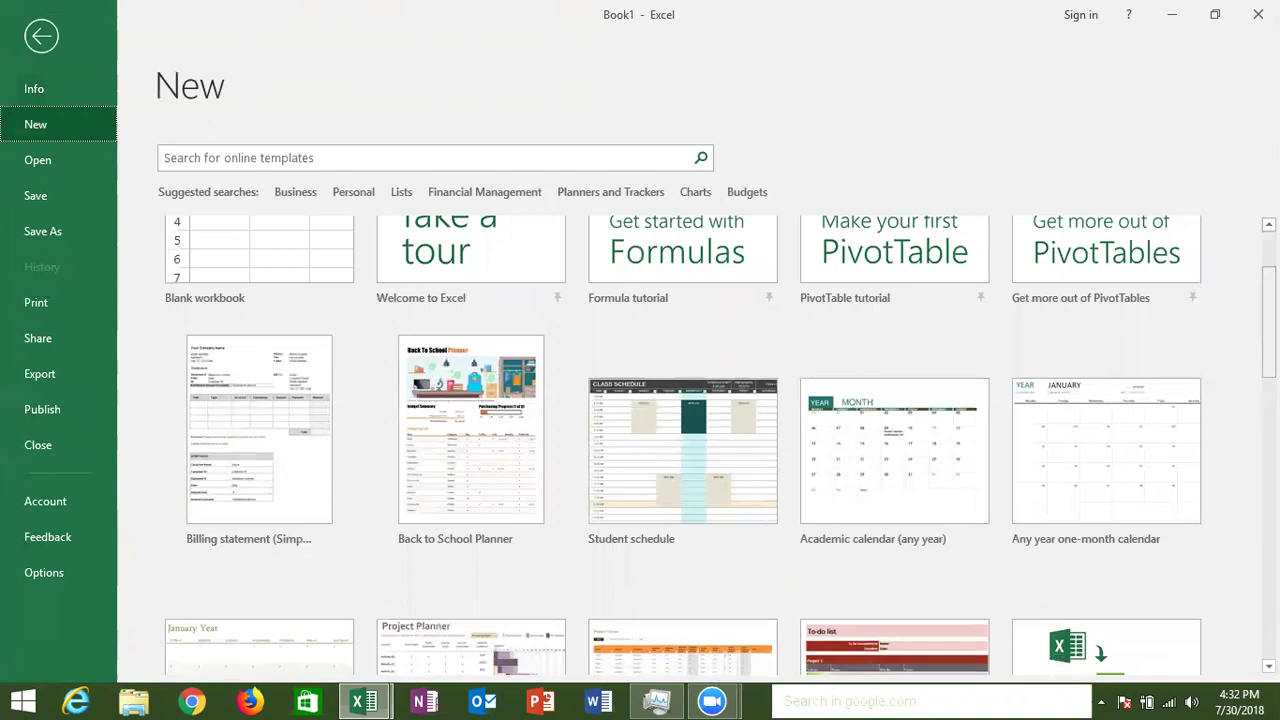
scroll(534, 484, "down", 3)
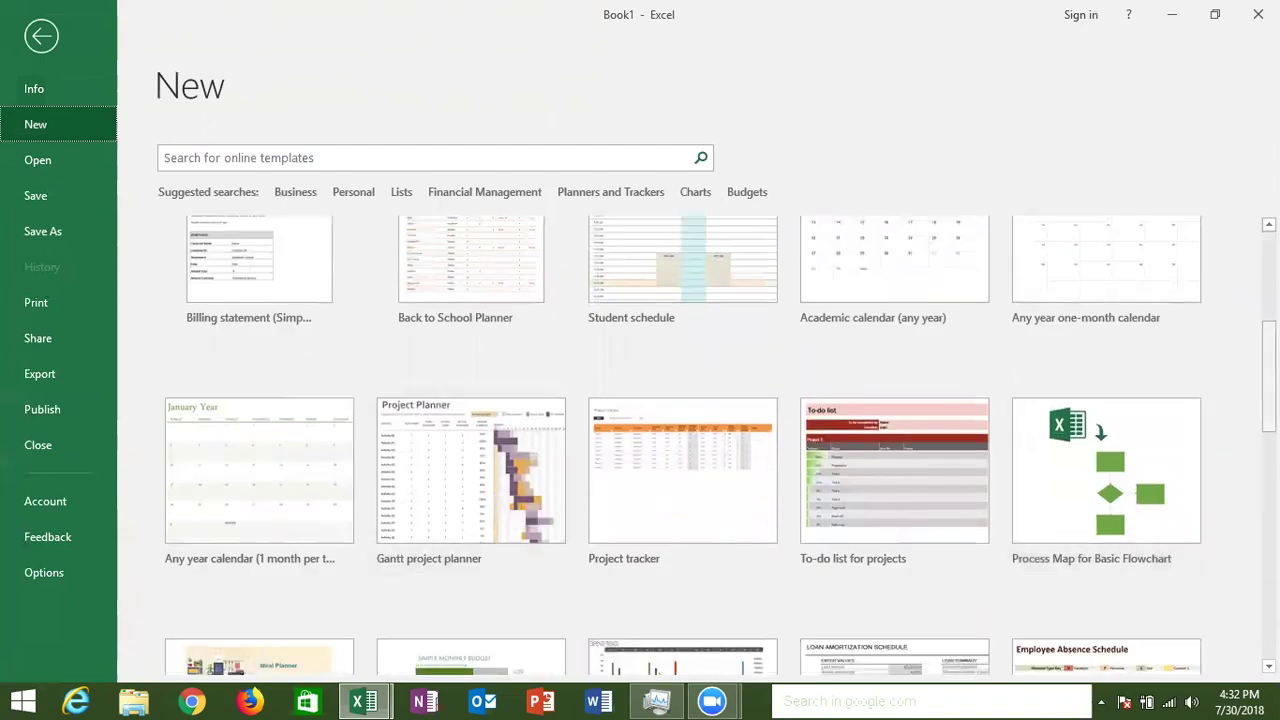
scroll(1268, 380, "up", 3)
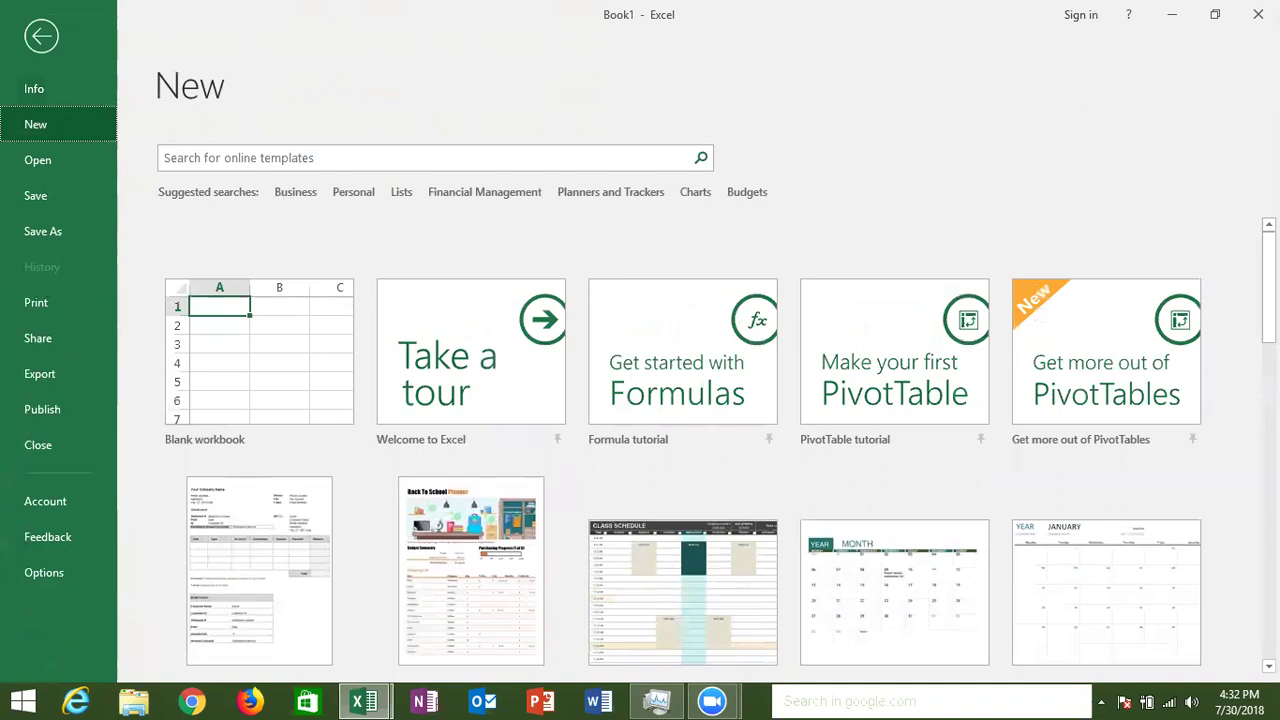
Step: Search online templates for 'buddet report', correcting the misspelled 'refprt' to 'report'
left_click(399, 158)
type("bu")
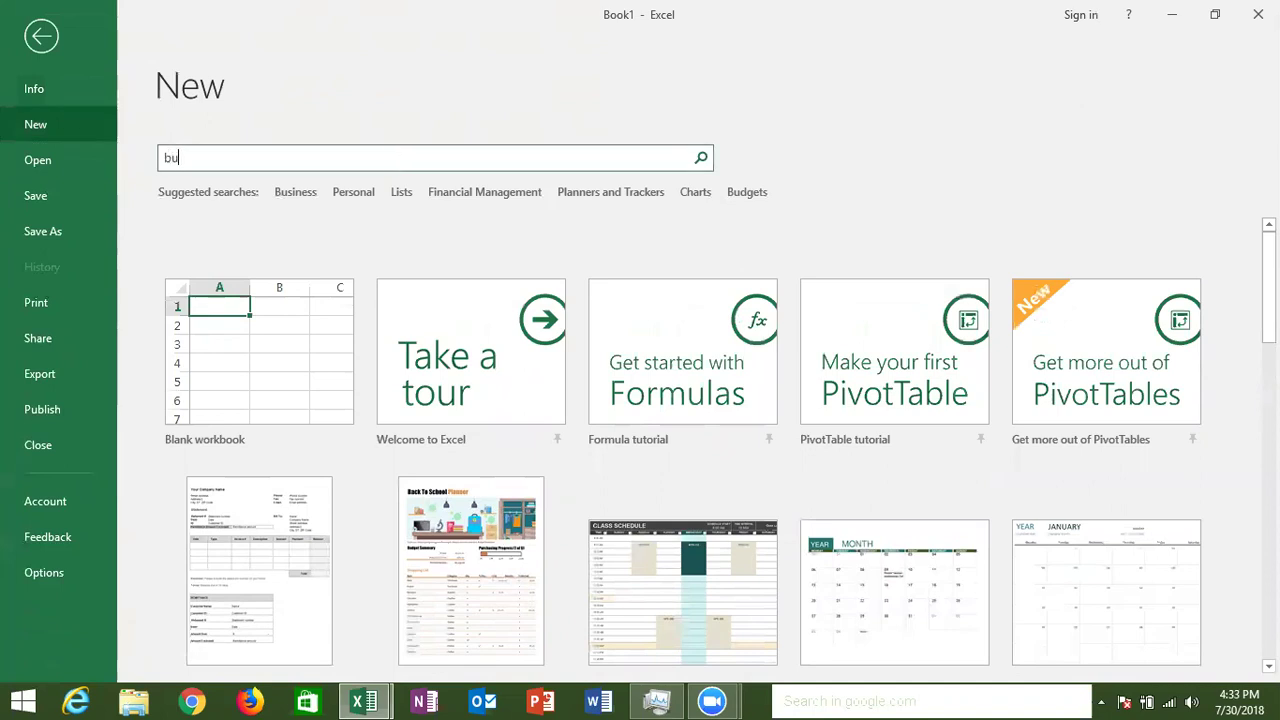
type("ddet ")
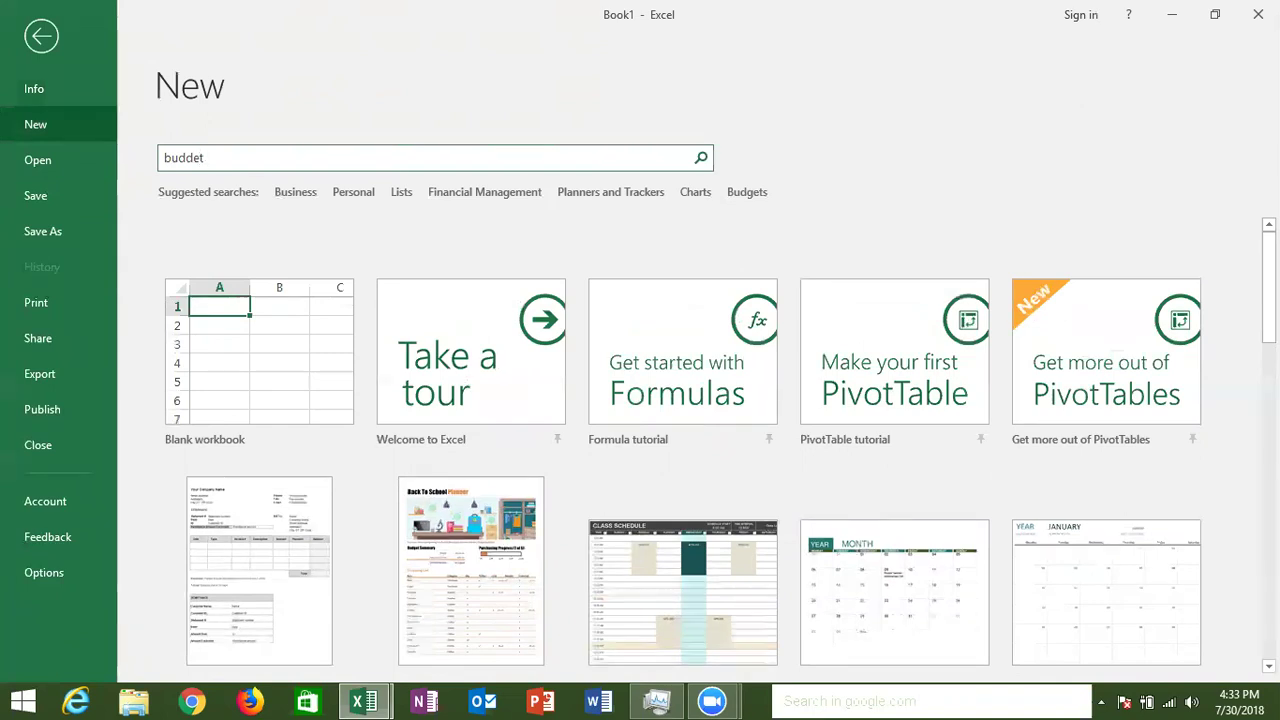
type("refprt")
key("Return")
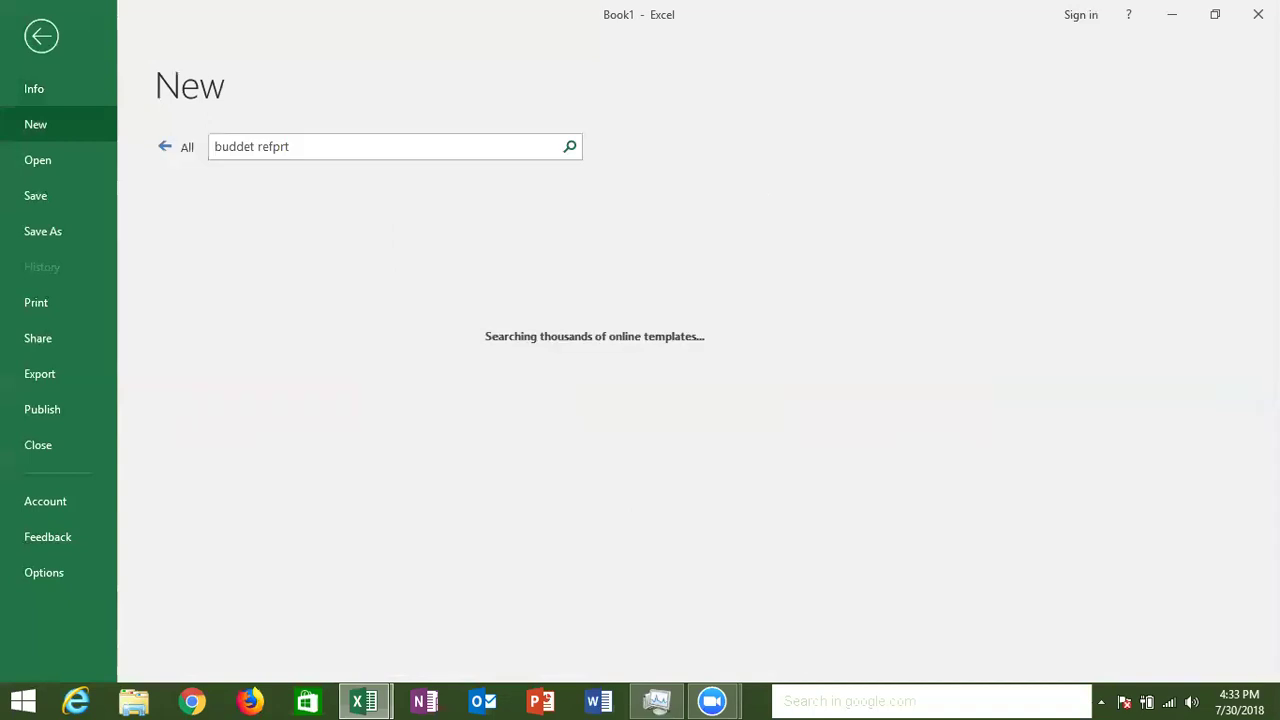
left_click(394, 149)
left_click(394, 149)
key("BackSpace")
key("BackSpace")
key("BackSpace")
key("BackSpace")
type("port")
key("Return")
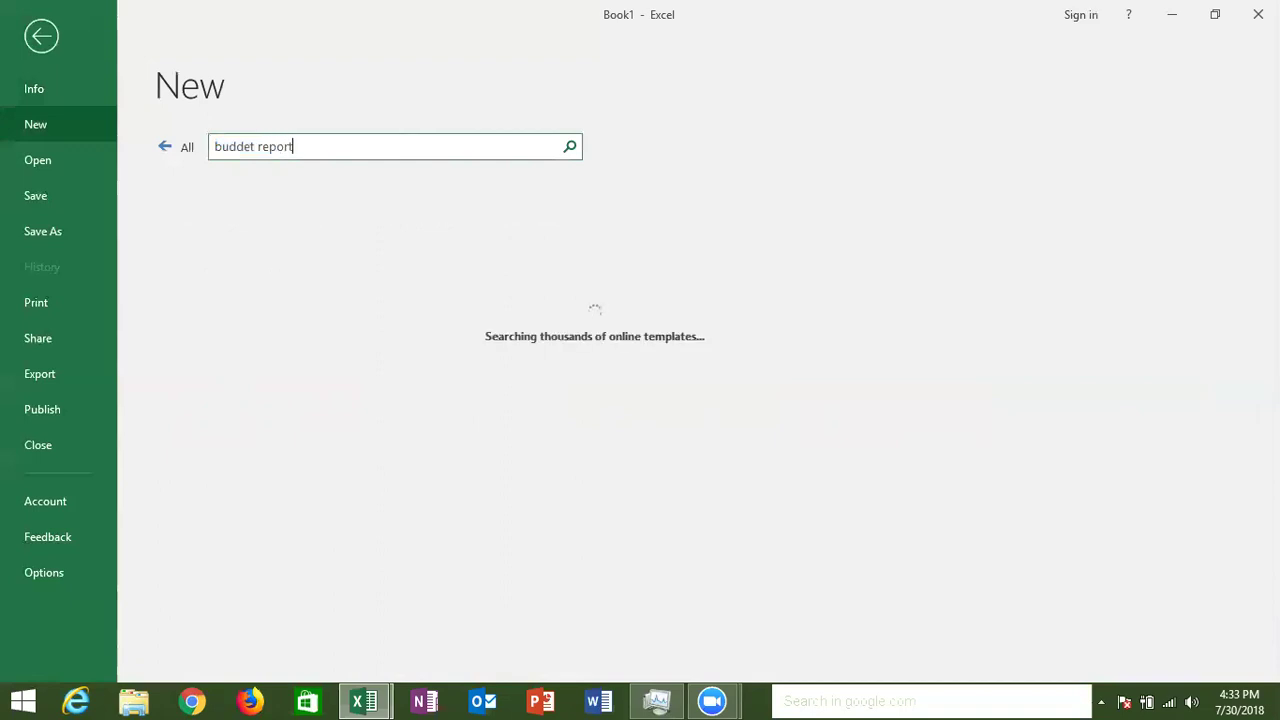
Step: Respell the budget word several times, then remove it to search for just 'report'
left_click(243, 148)
key("BackSpace")
key("Return")
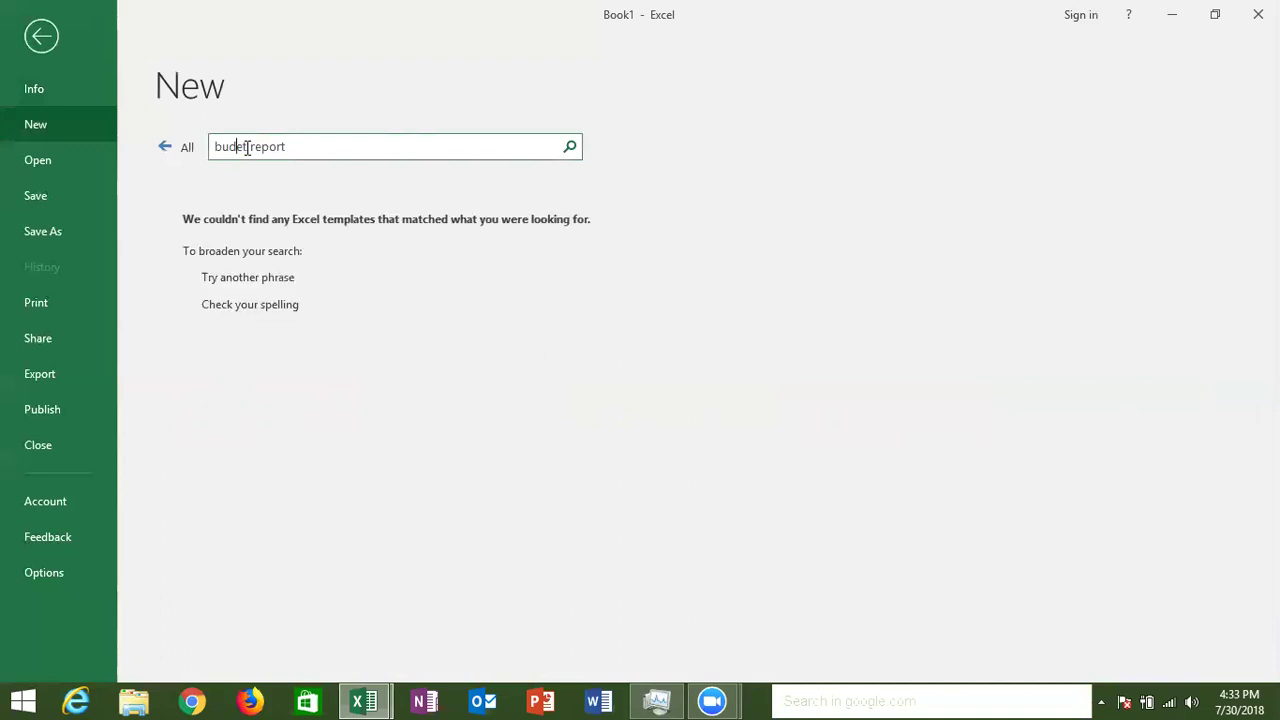
key("Left")
type("g")
key("Return")
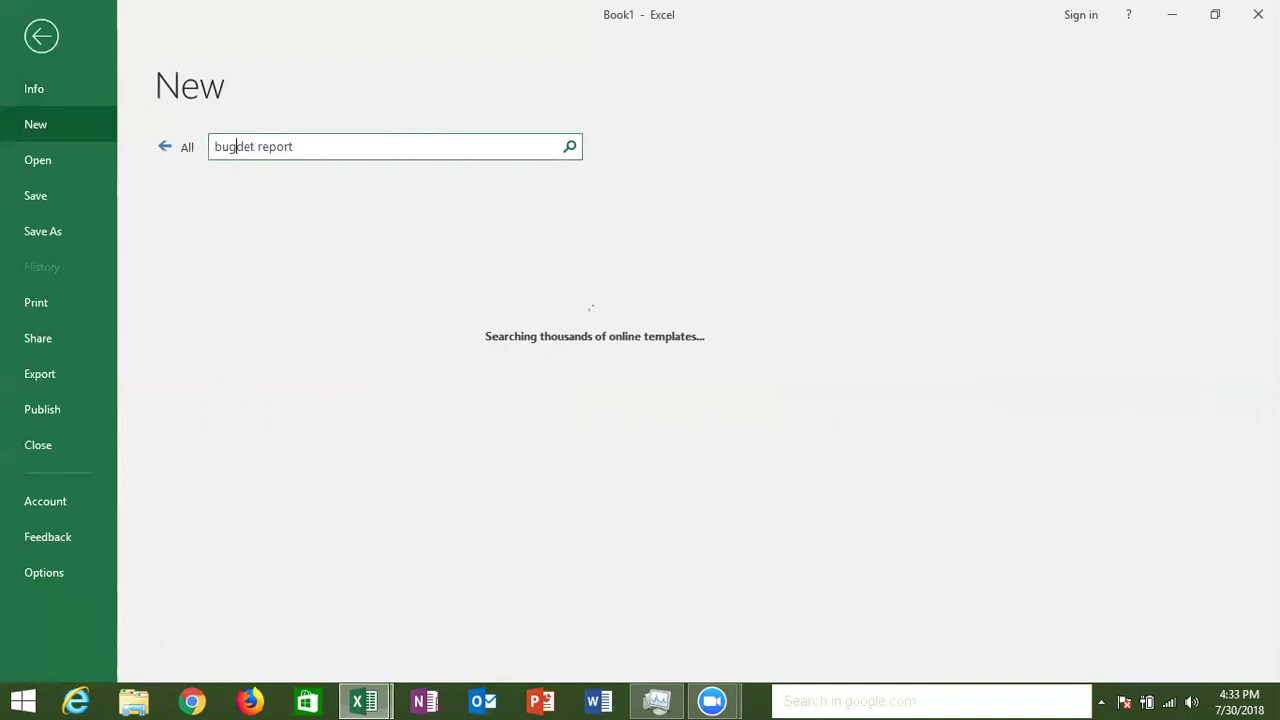
left_click(245, 146)
key("BackSpace")
key("Return")
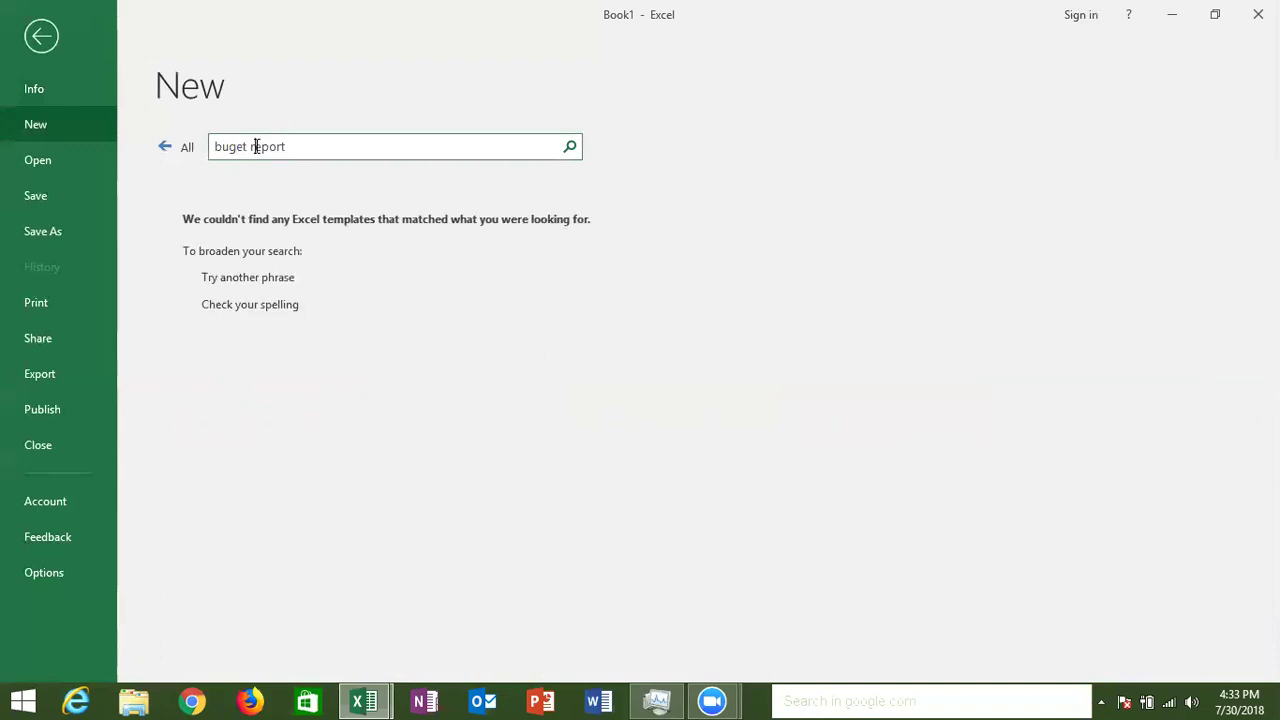
key("BackSpace")
key("BackSpace")
key("BackSpace")
key("BackSpace")
key("BackSpace")
key("Return")
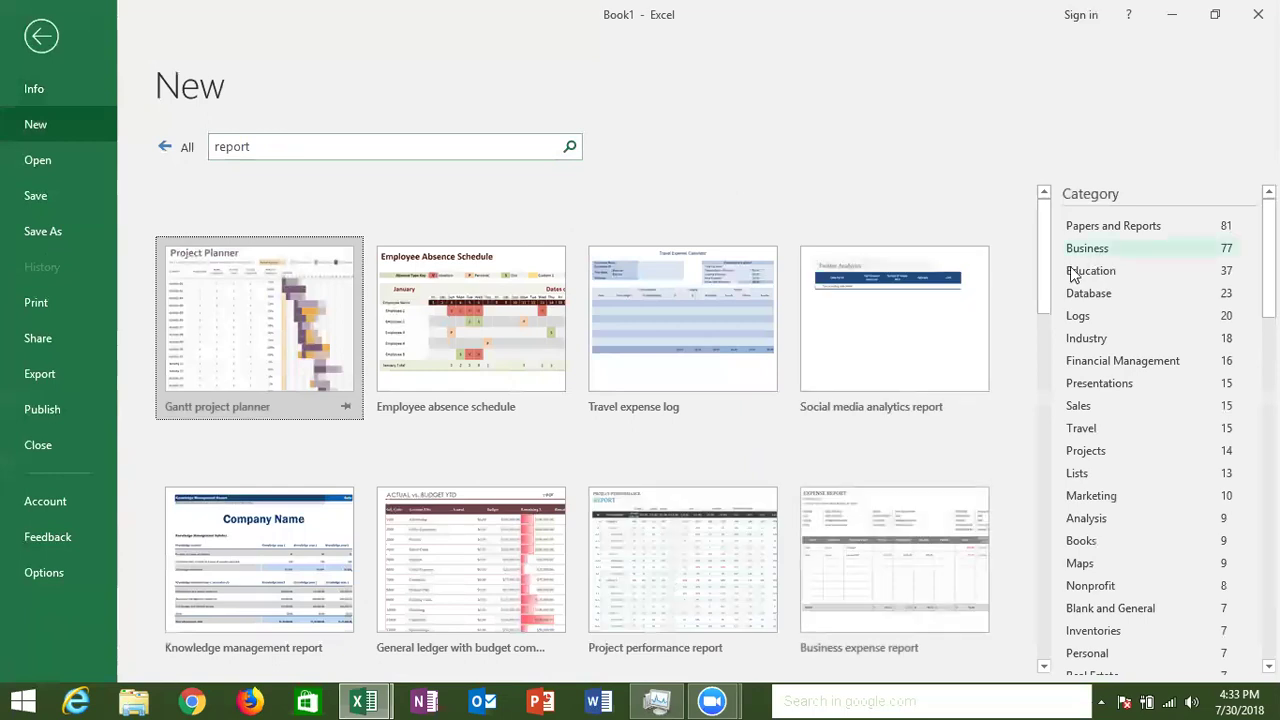
Step: Replace the template search with 'budget' and preview the Monthly business budget template
left_click_drag(1042, 274, 1046, 368)
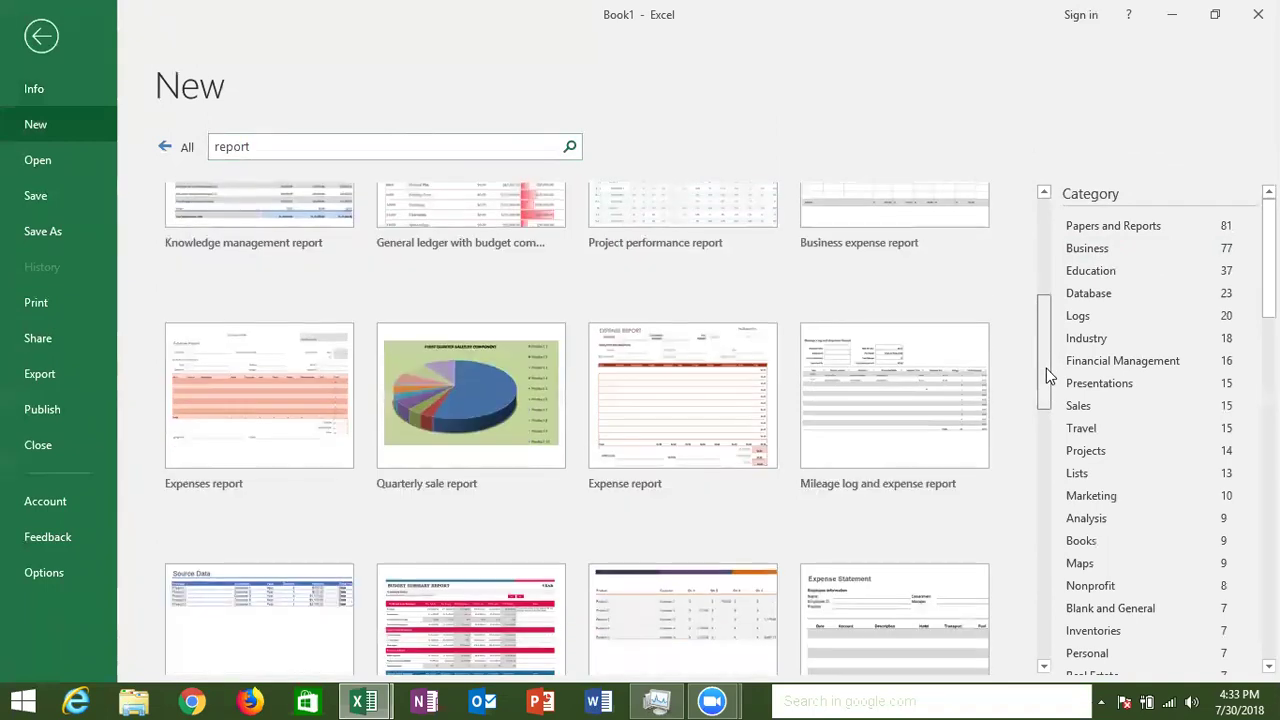
left_click_drag(1045, 373, 1038, 420)
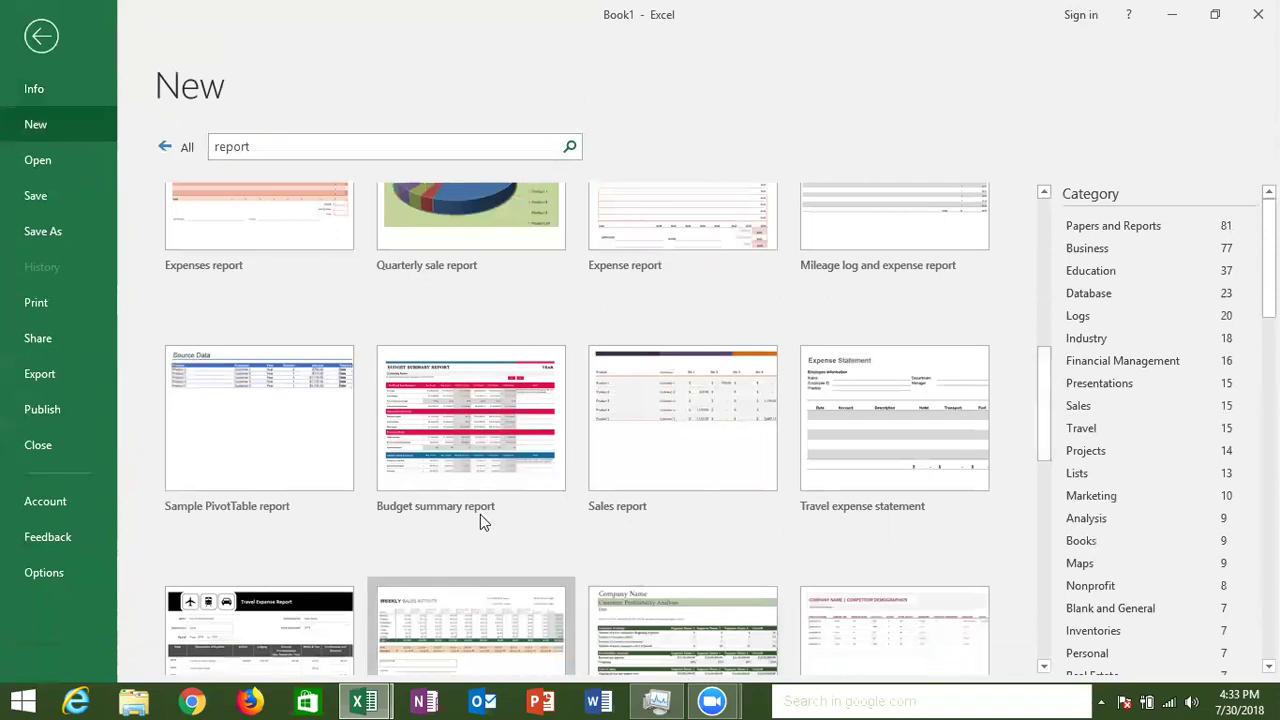
mouse_move(471, 618)
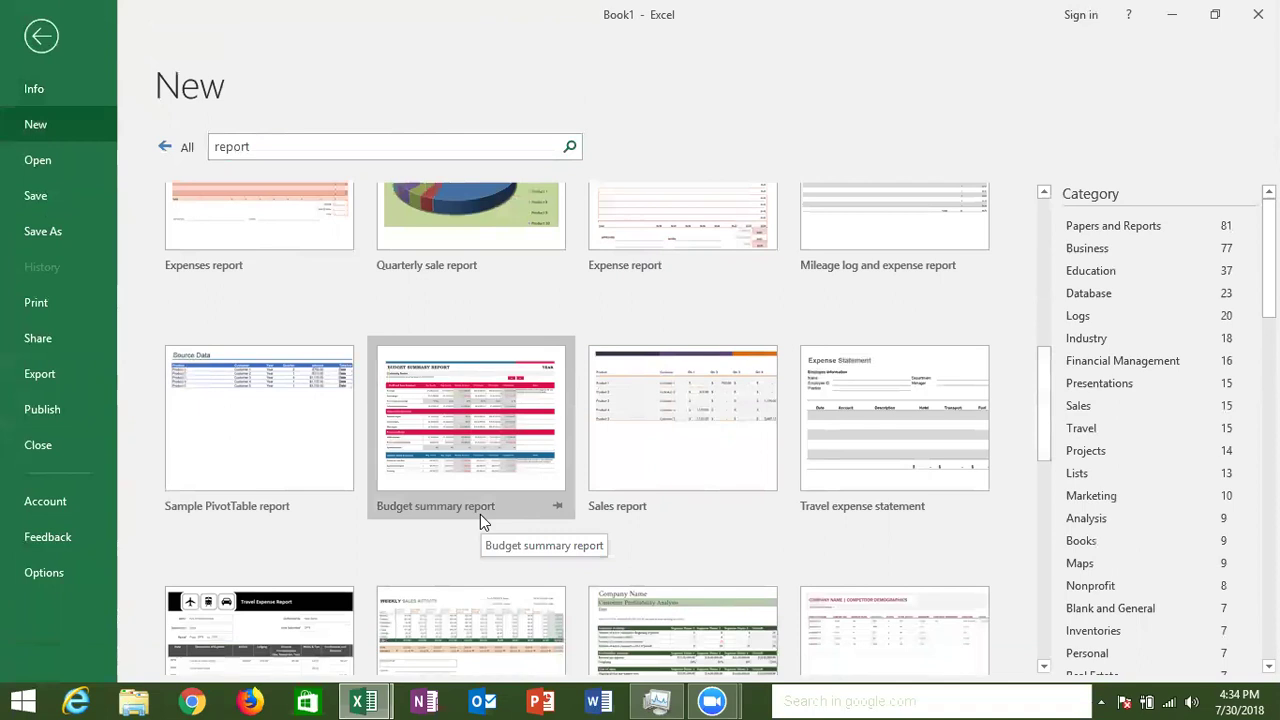
left_click(268, 144)
key("BackSpace")
key("BackSpace")
key("BackSpace")
key("BackSpace")
key("BackSpace")
type("budget")
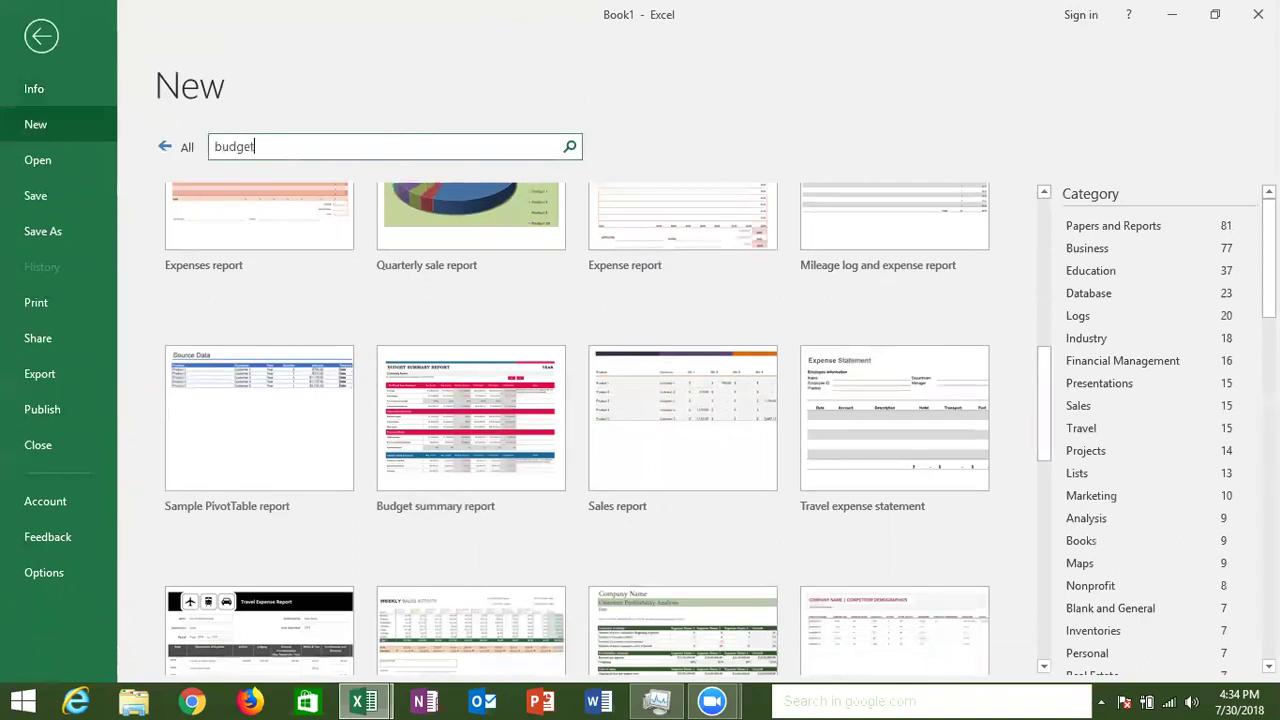
key("Return")
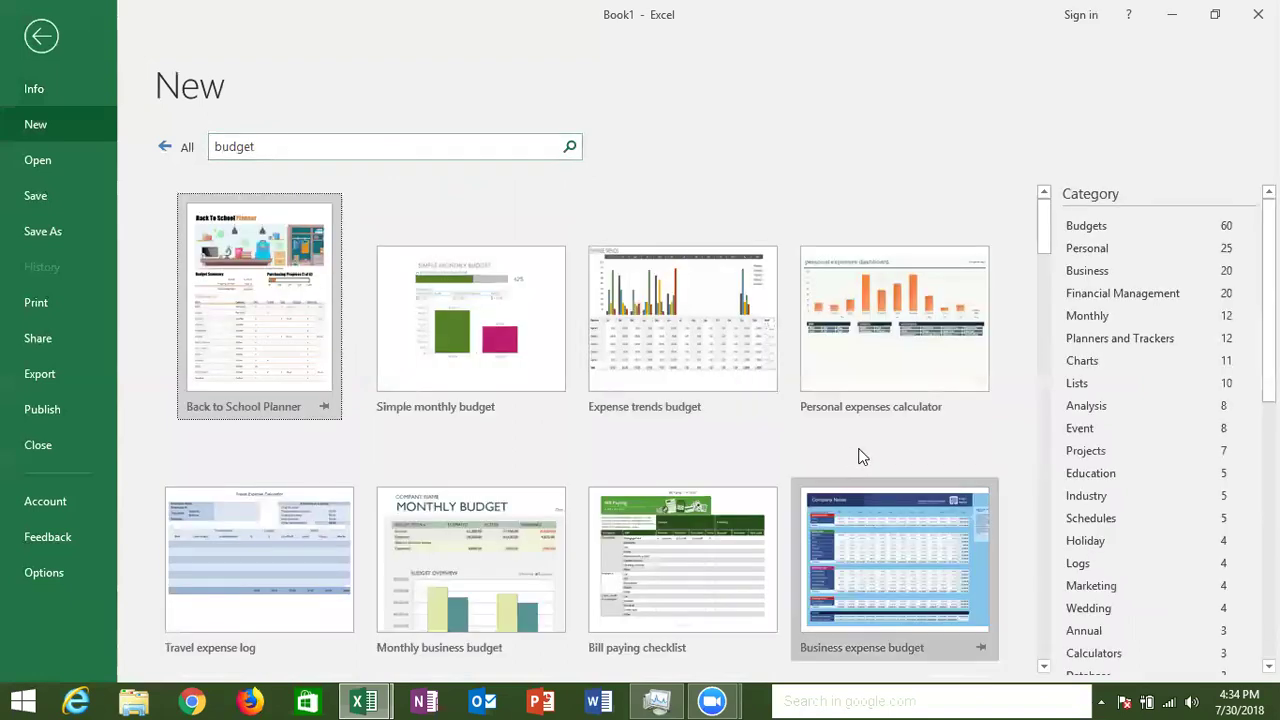
left_click(1044, 666)
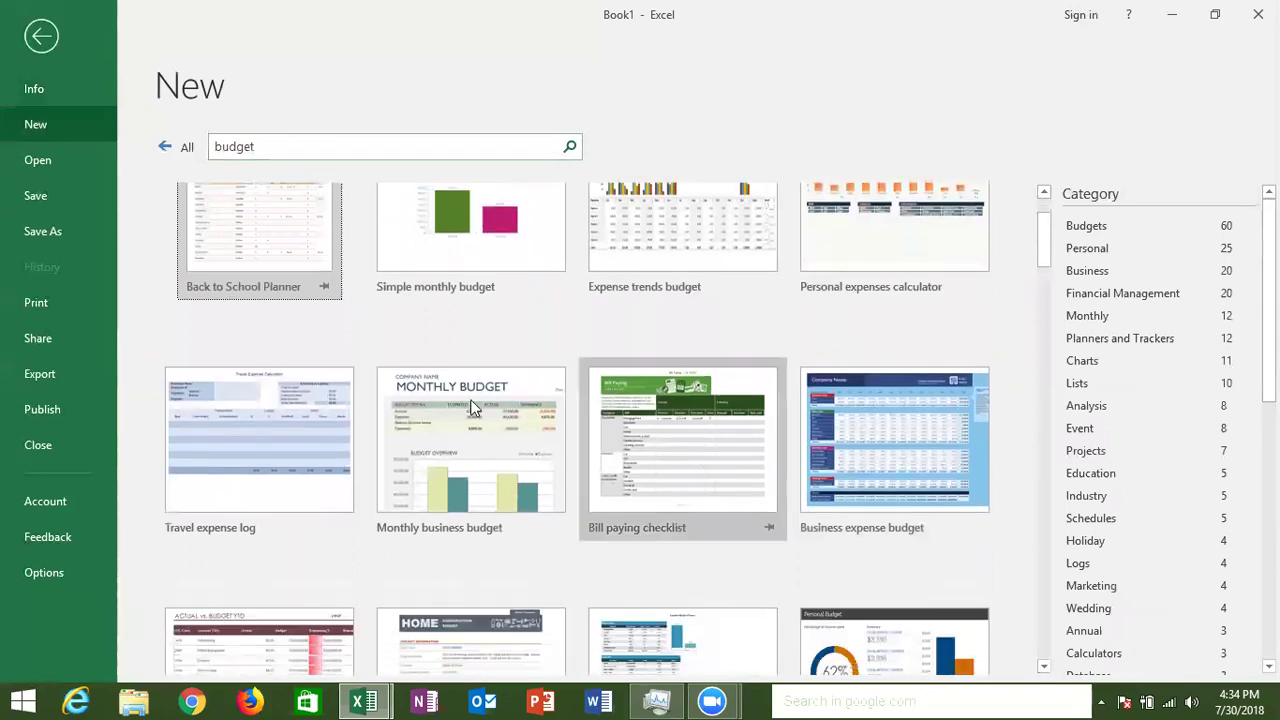
left_click(465, 408)
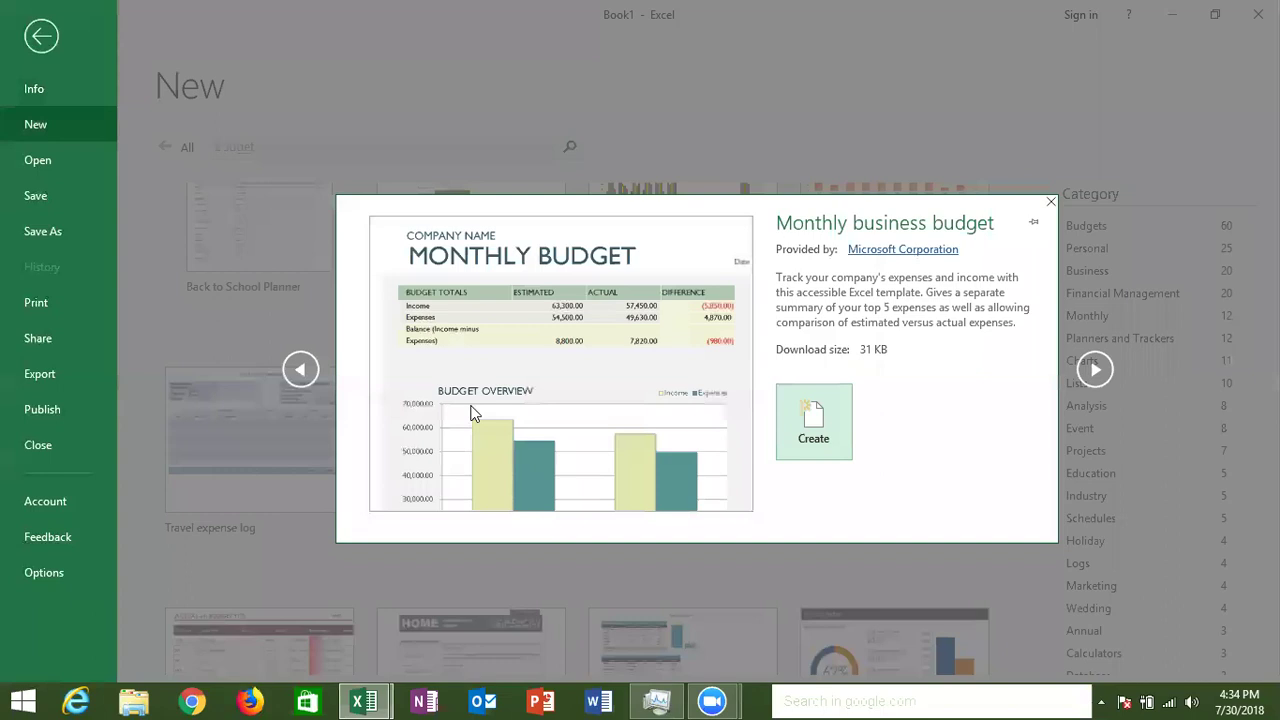
Step: Create a workbook from the Monthly business budget template and switch to its window
left_click(823, 428)
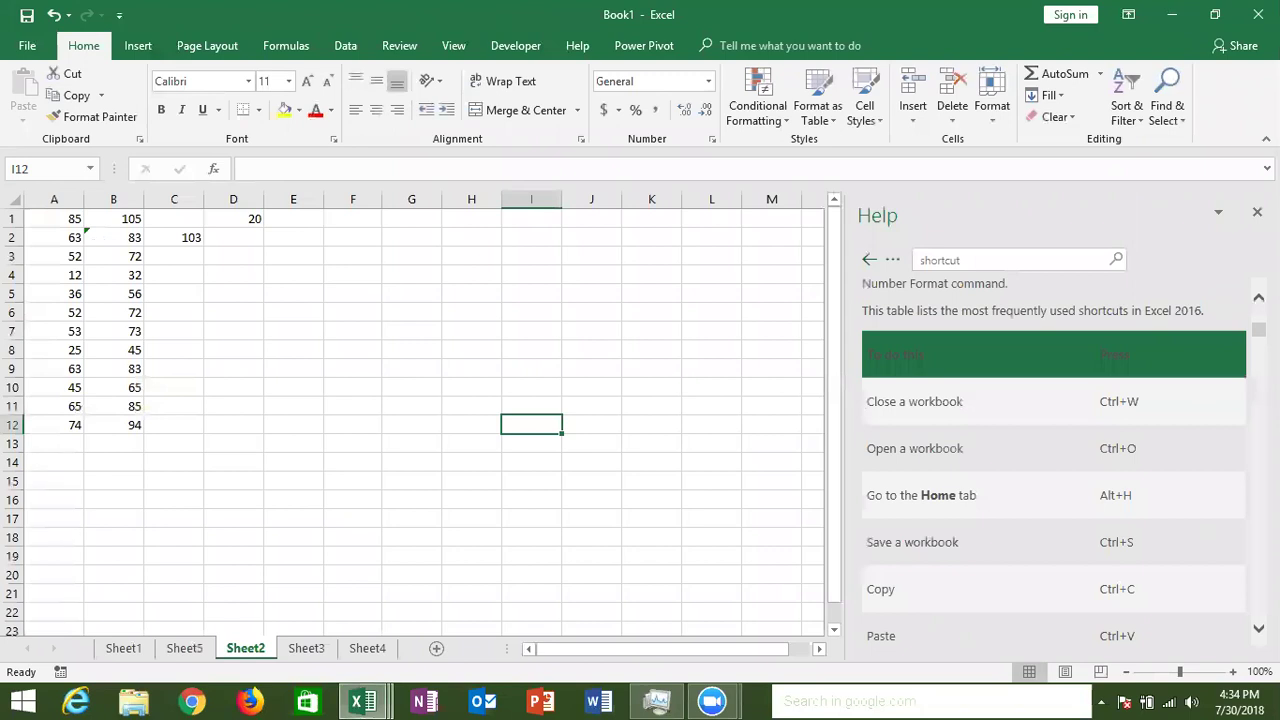
left_click(1257, 212)
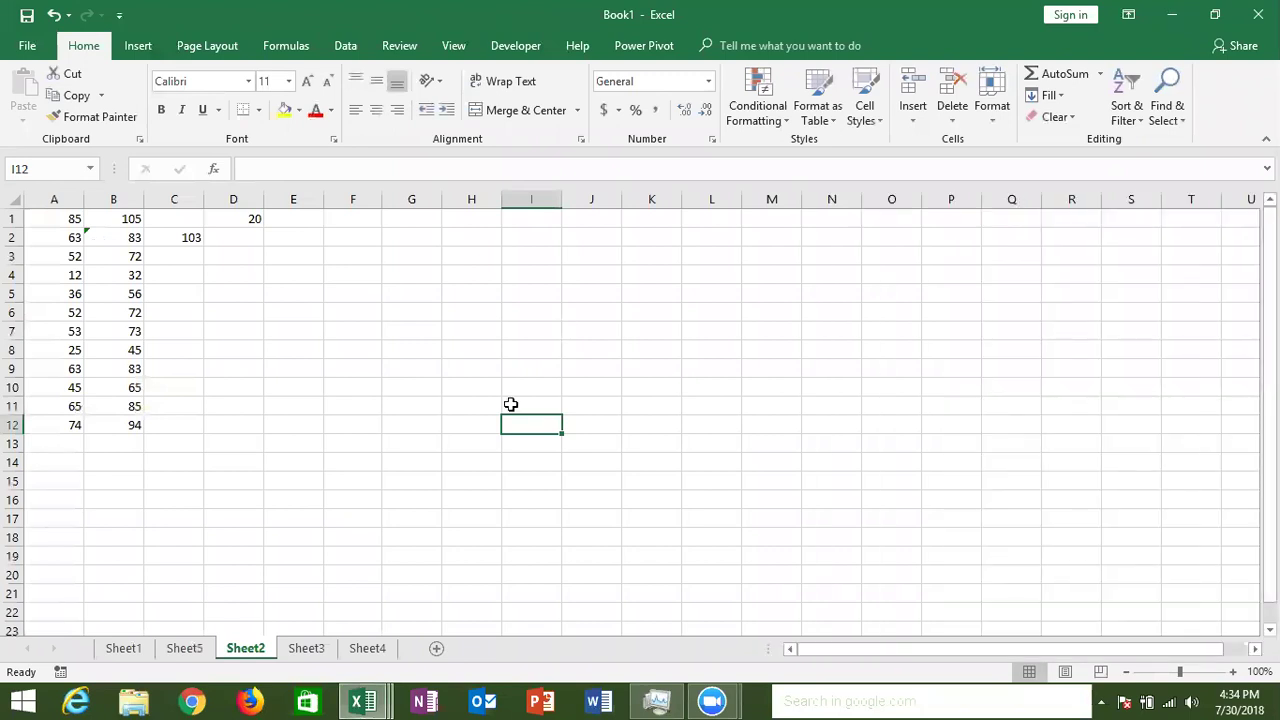
mouse_move(363, 701)
left_click(586, 616)
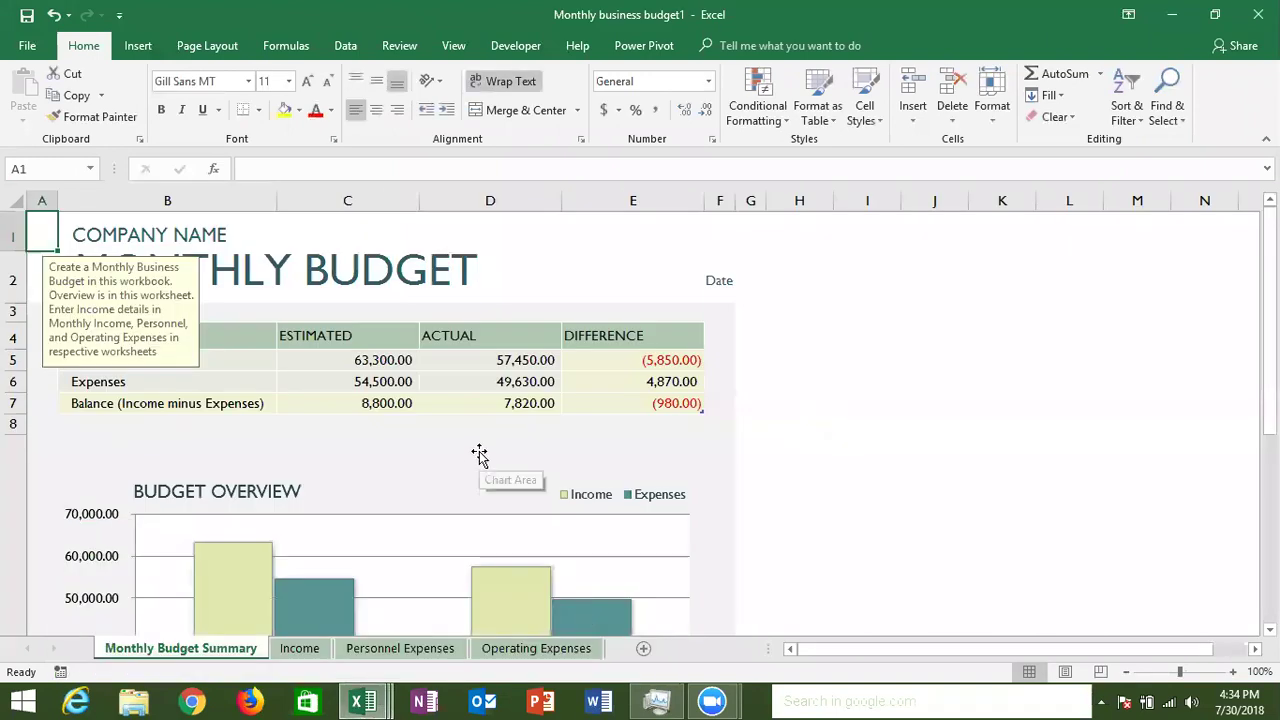
Step: Review the Income, Personnel and Operating Expenses sheets and summary, then close the workbook
left_click(300, 648)
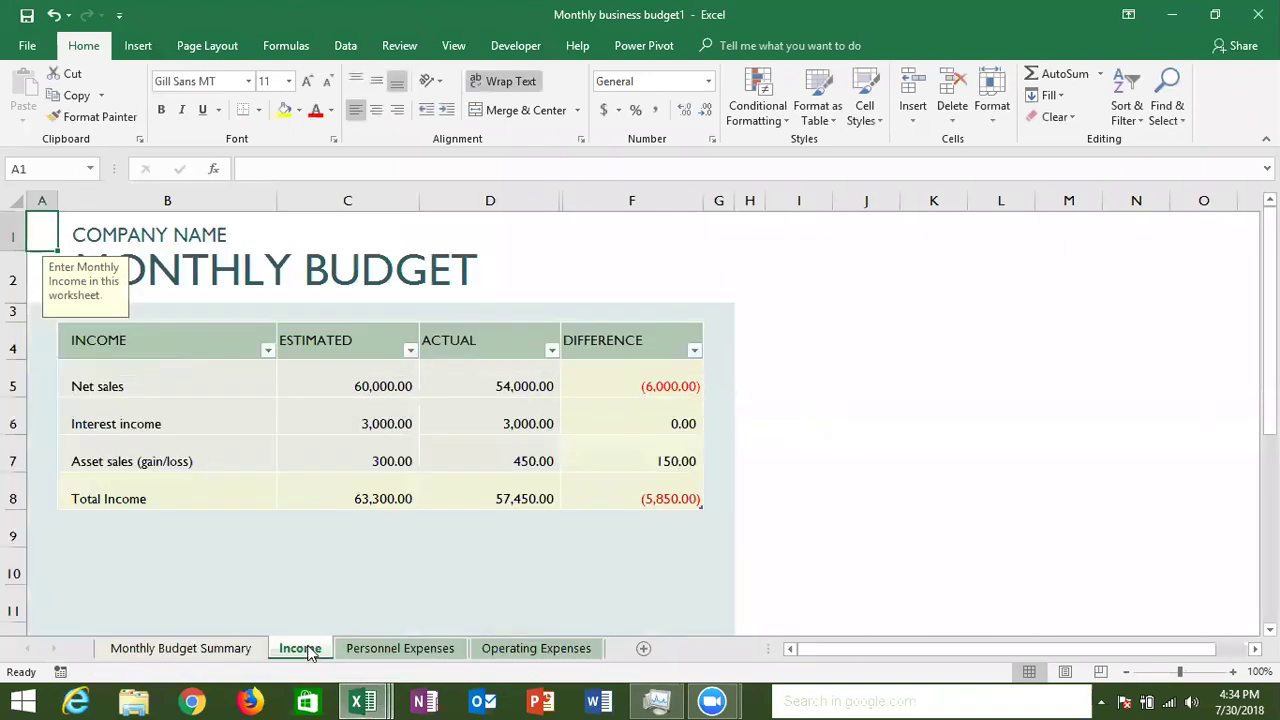
left_click(360, 649)
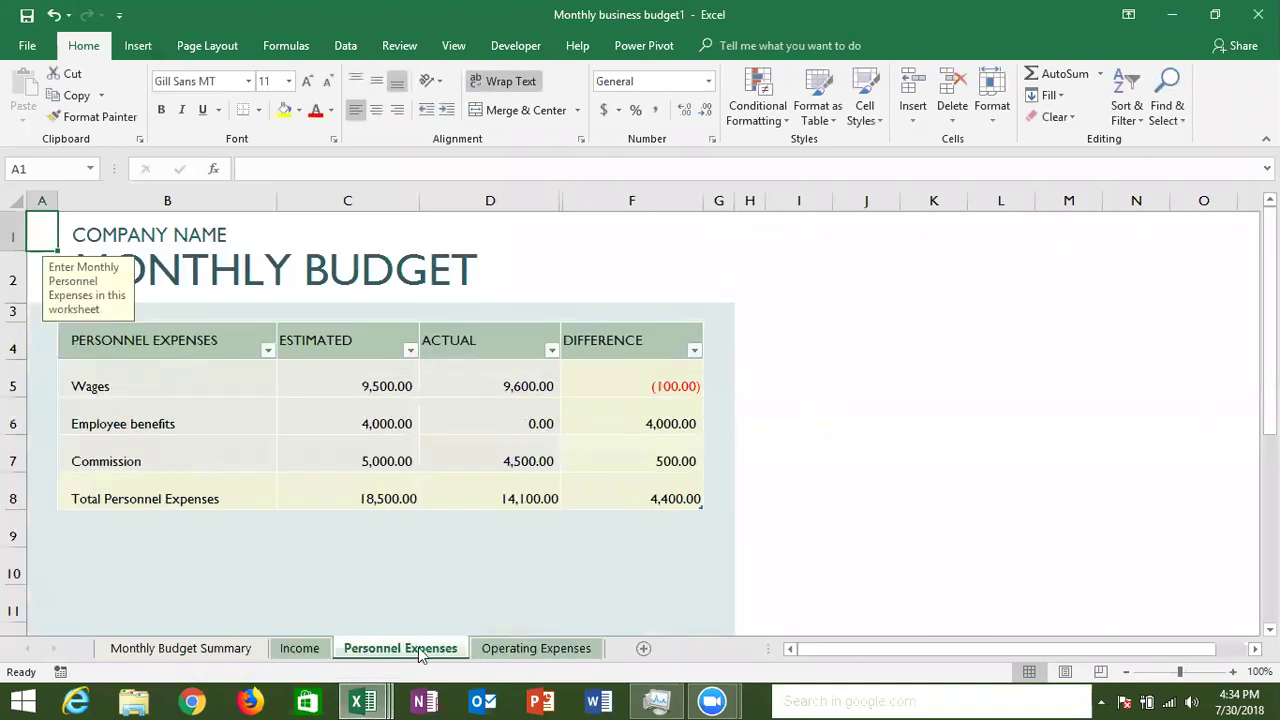
left_click(511, 648)
left_click(195, 655)
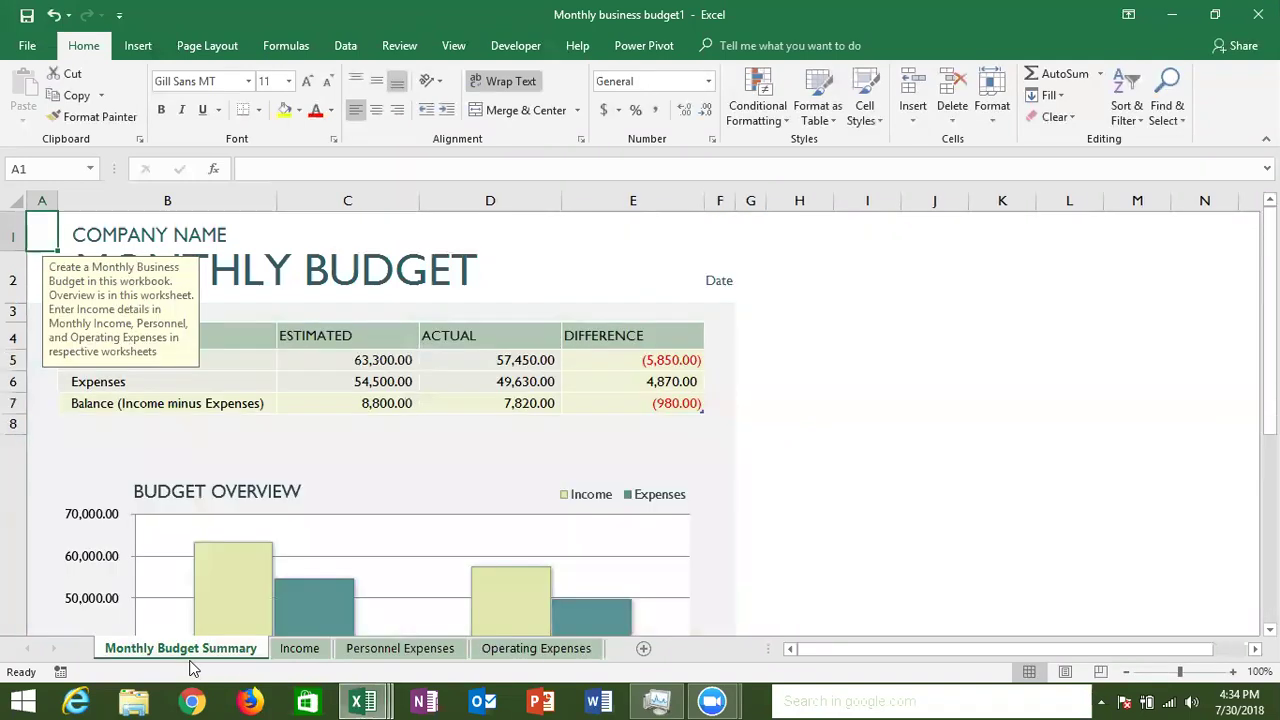
left_click(492, 502)
left_click(827, 463)
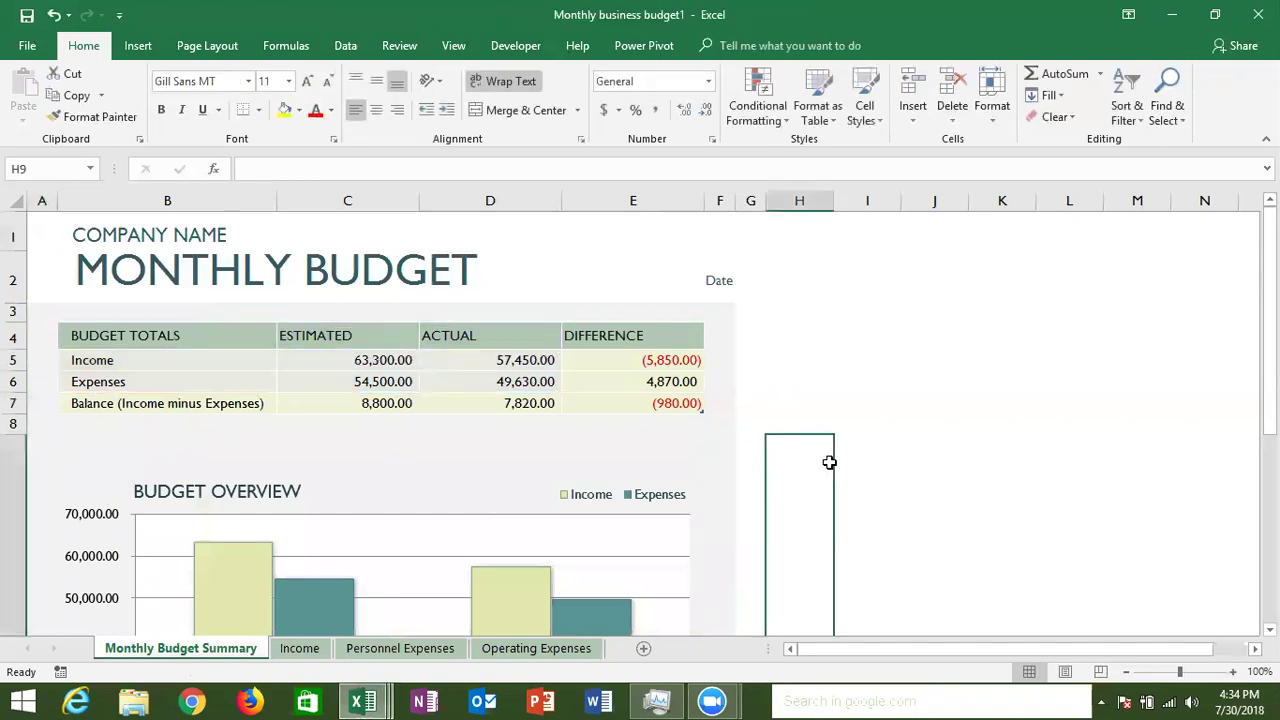
key("Down")
key("ctrl+Up")
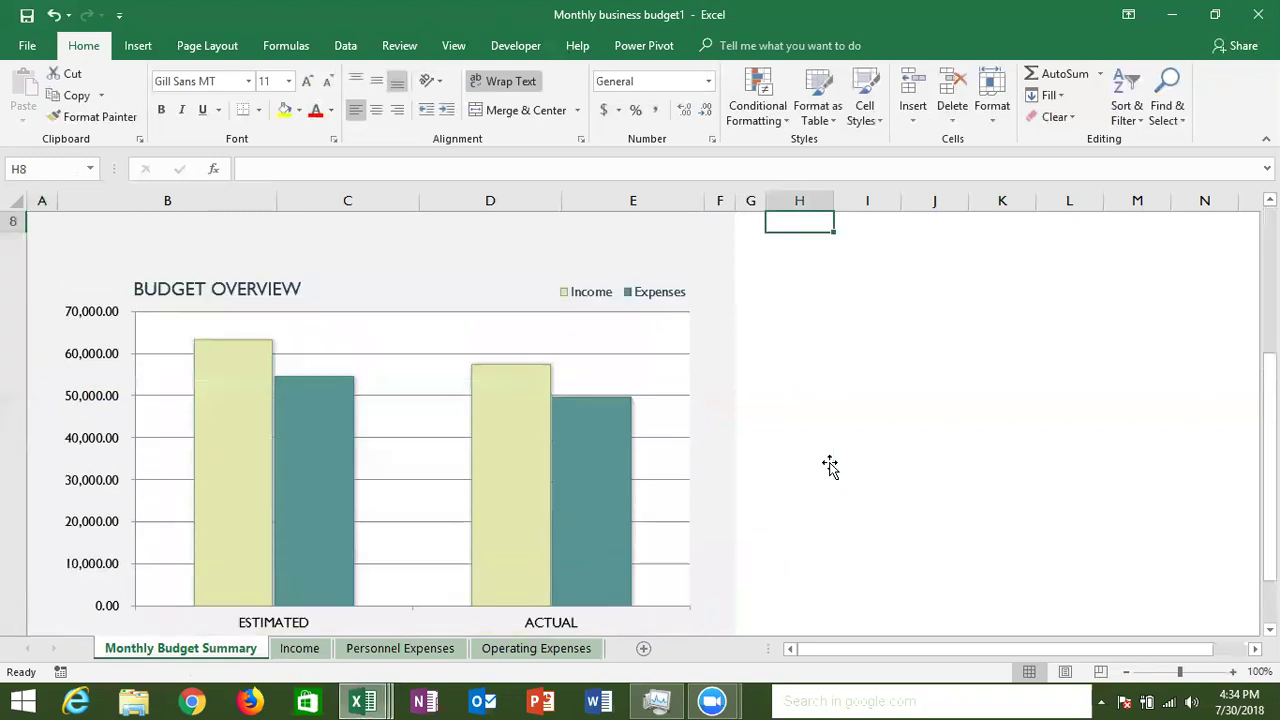
left_click(1258, 14)
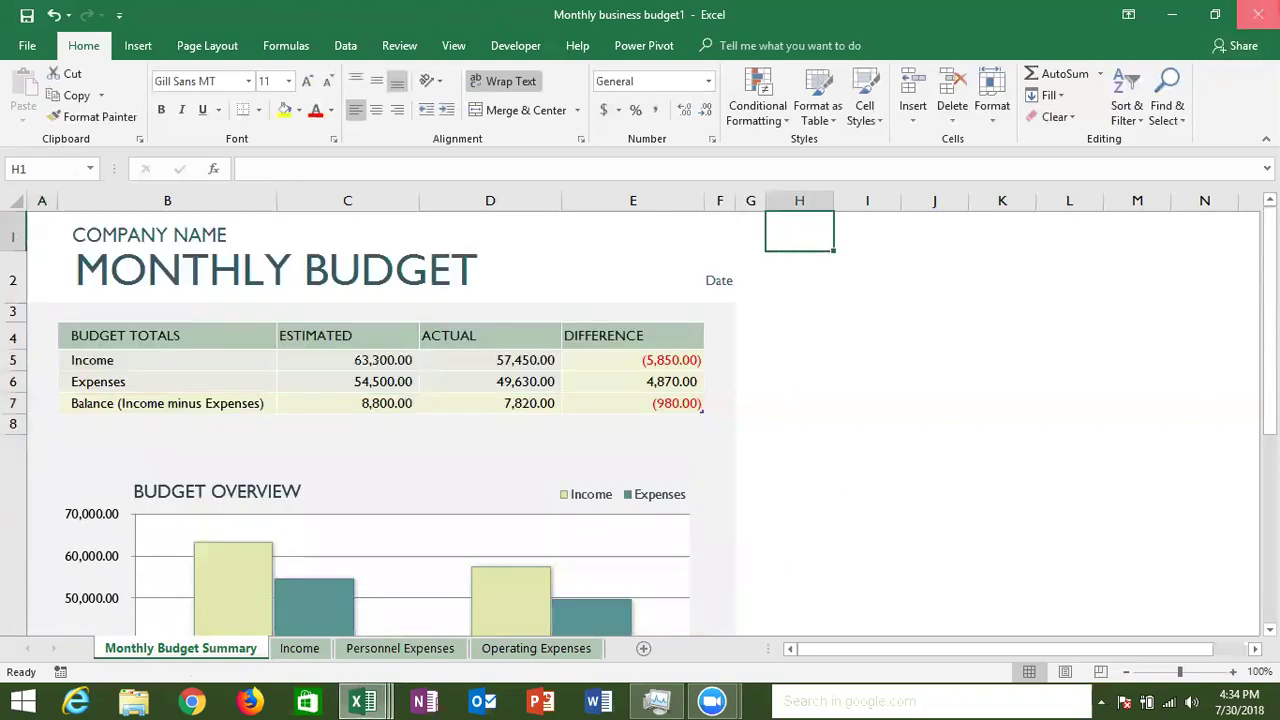
Step: Browse the new-workbook templates from Book1's File menu, then return to the Book1 worksheet
left_click(28, 47)
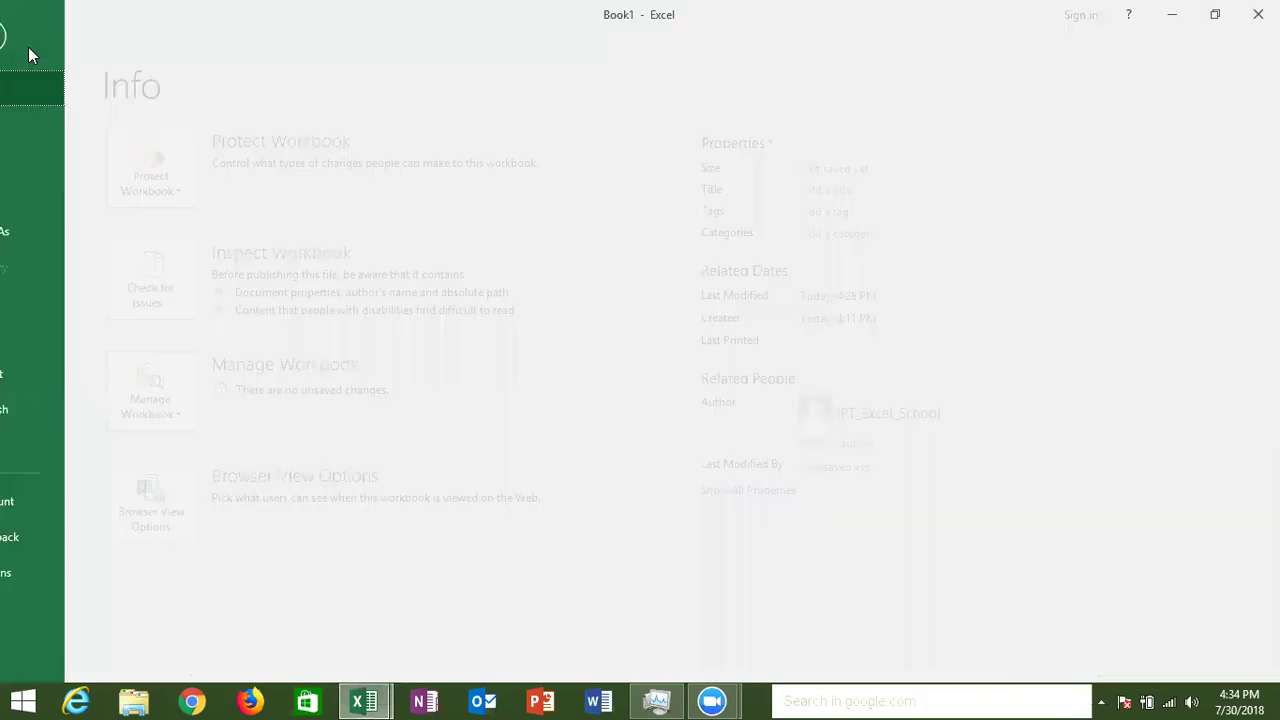
left_click(47, 137)
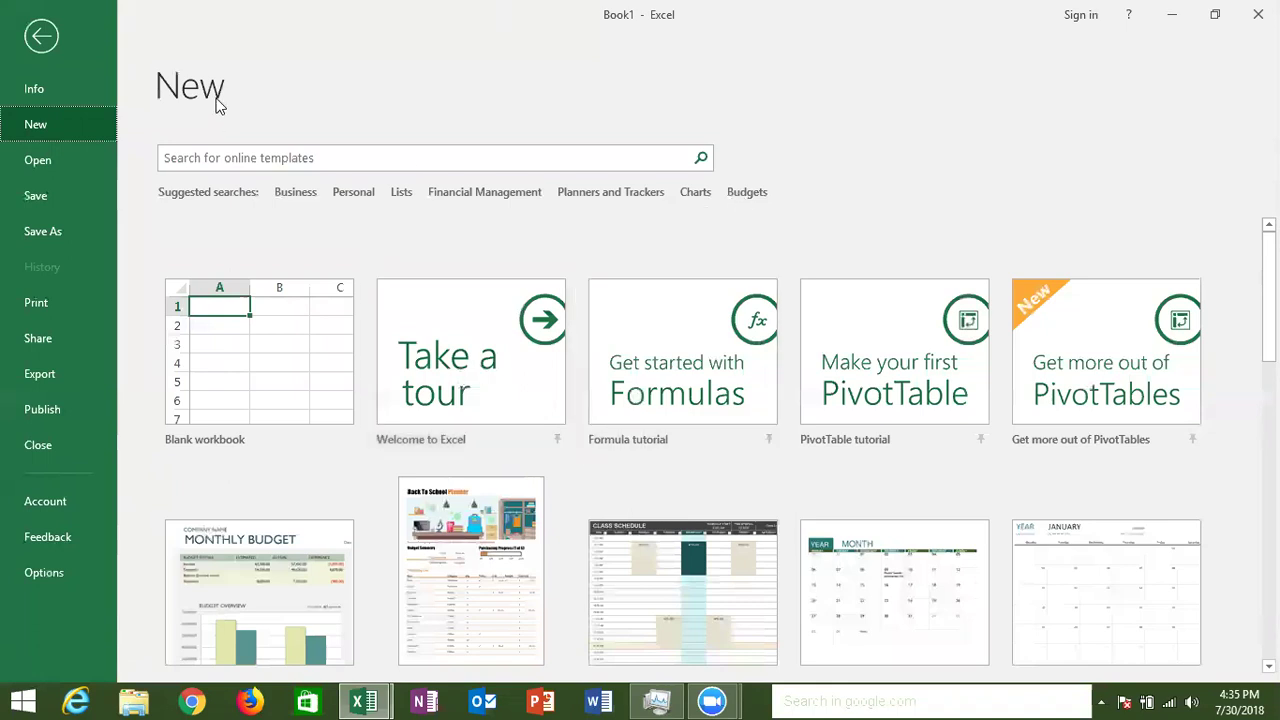
left_click(42, 37)
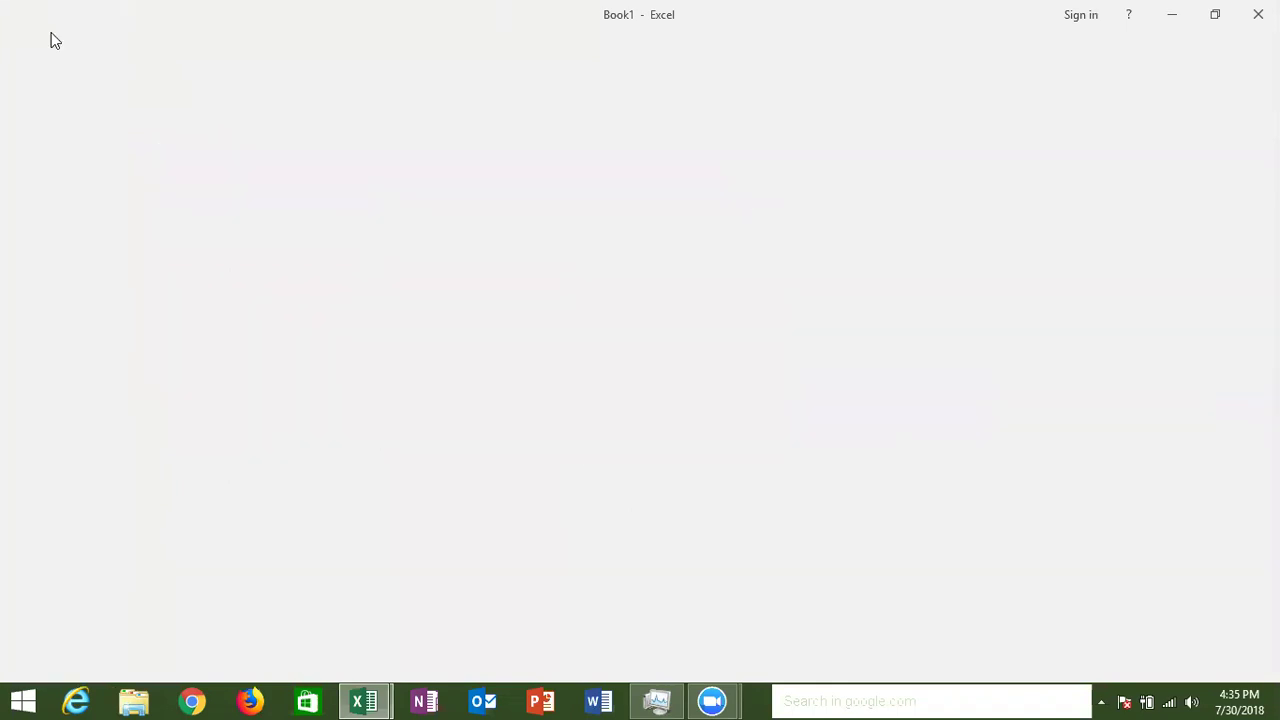